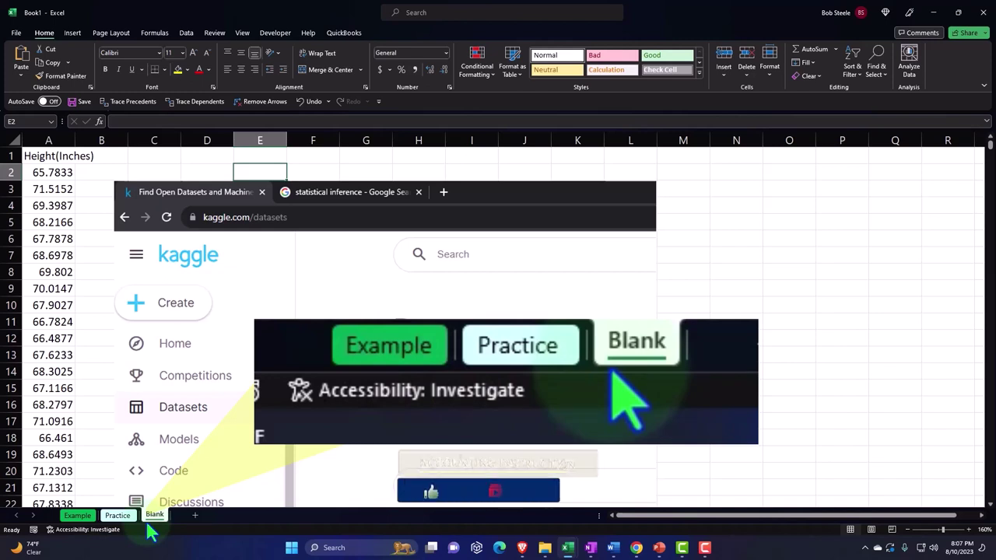
Step: Review the finished Example sheet's Random values, Average label and RAND formulas in column L
click(87, 522)
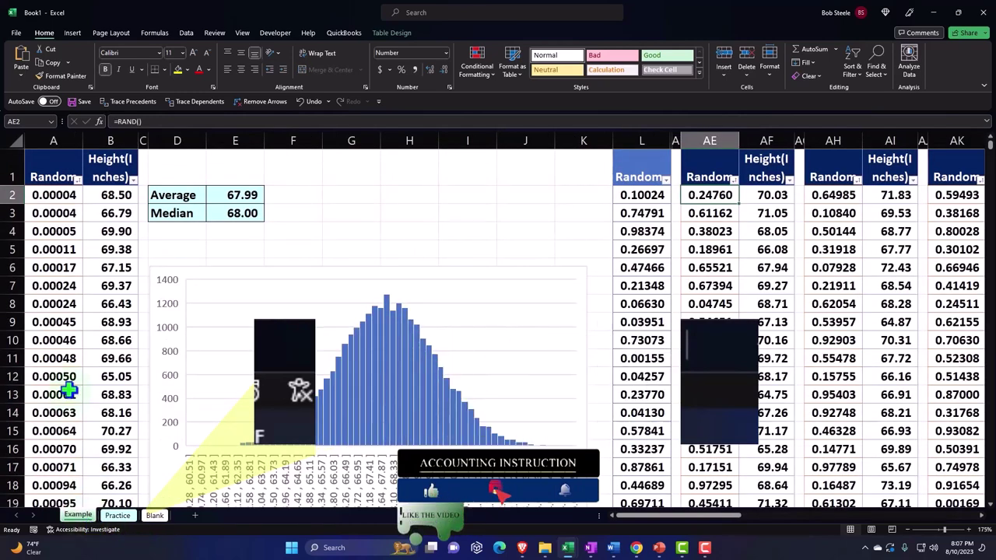
click(43, 226)
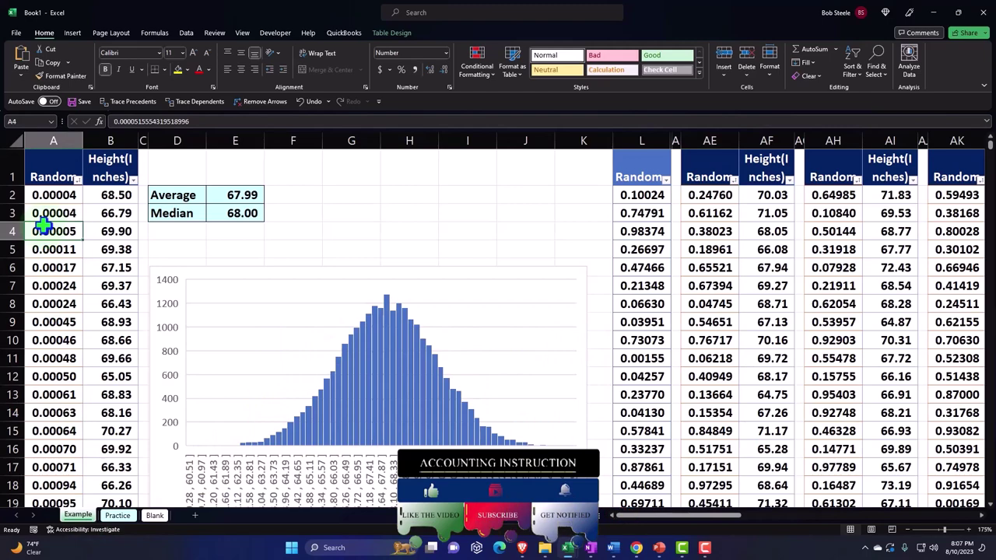
scroll(43, 226, down, 9)
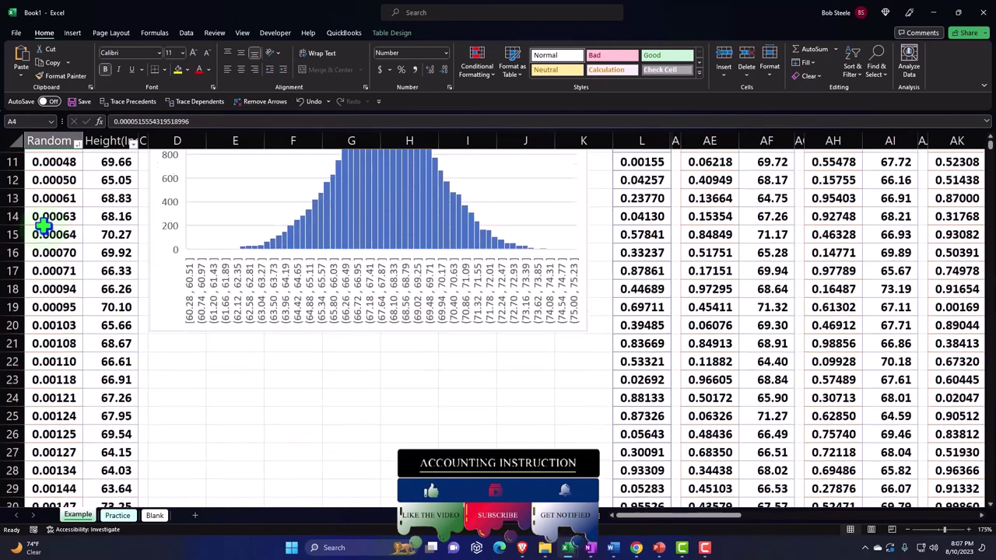
scroll(43, 226, down, 4)
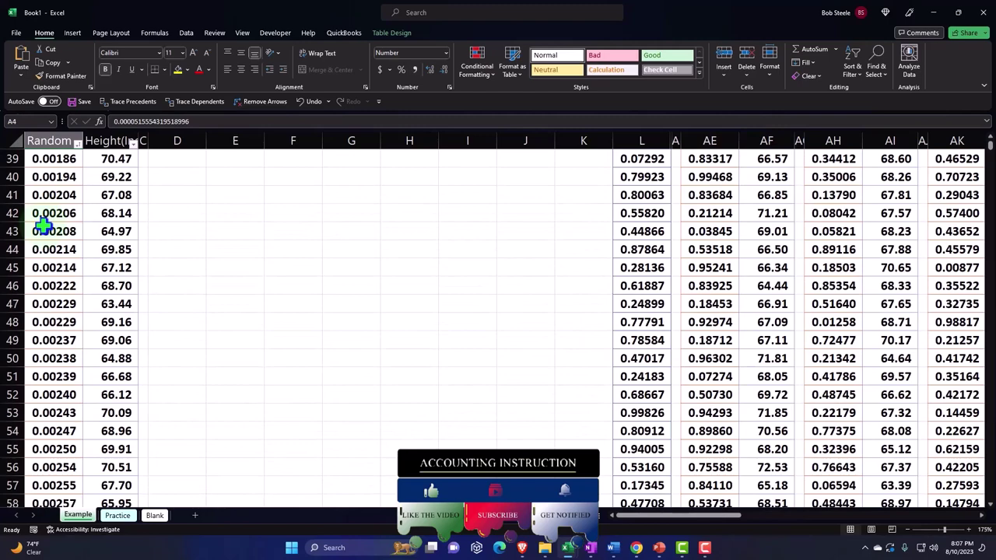
scroll(42, 226, up, 13)
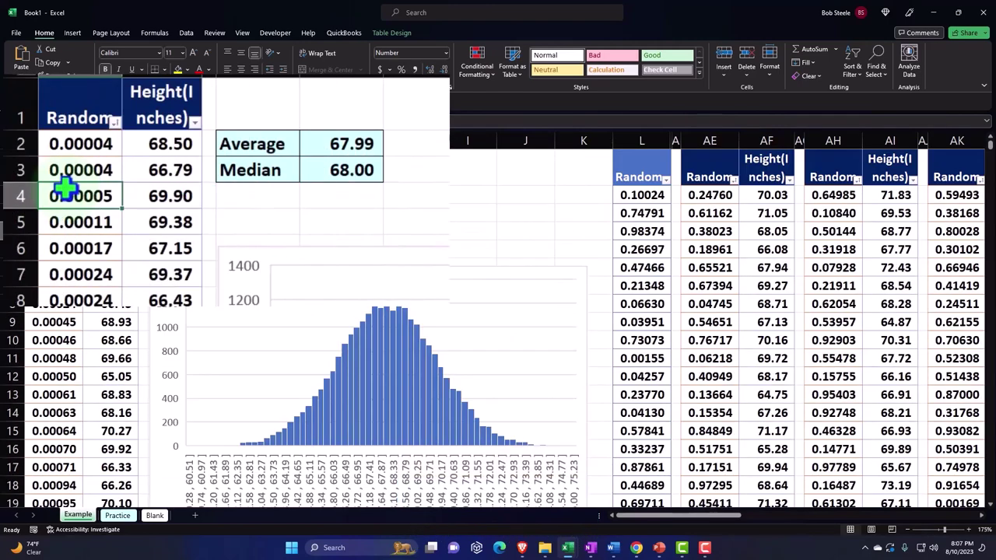
click(244, 140)
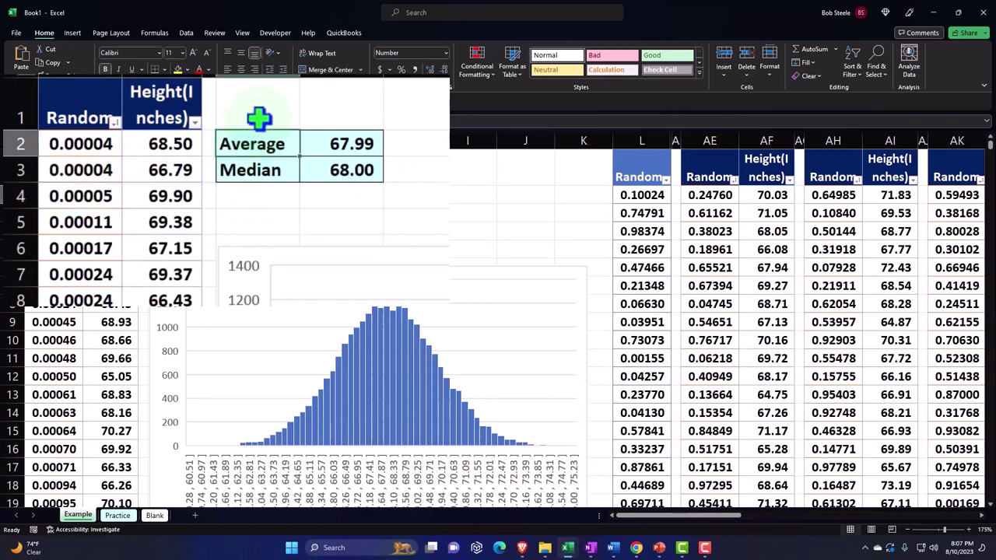
click(396, 245)
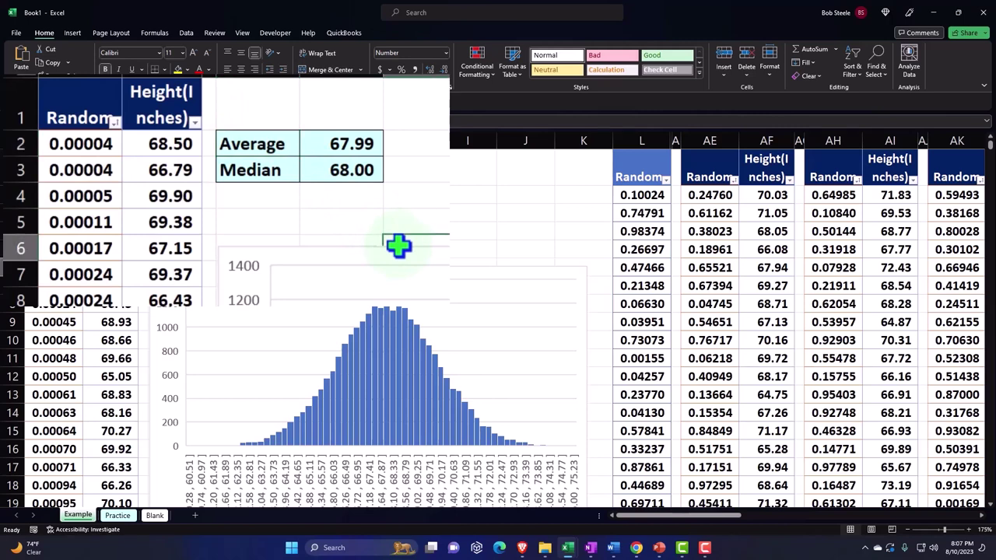
click(628, 224)
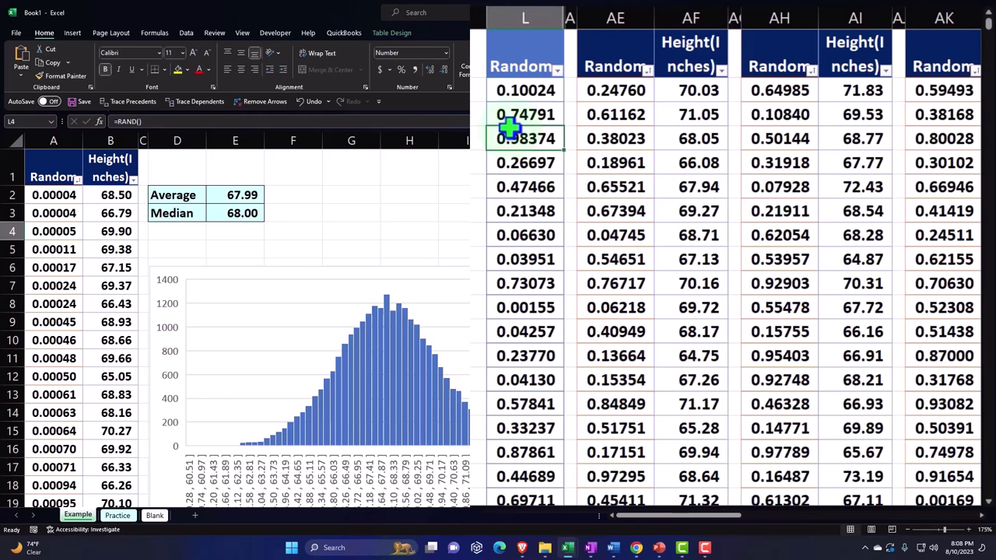
Step: Back on the Blank sheet, zoom to 210% and select all cells
click(155, 515)
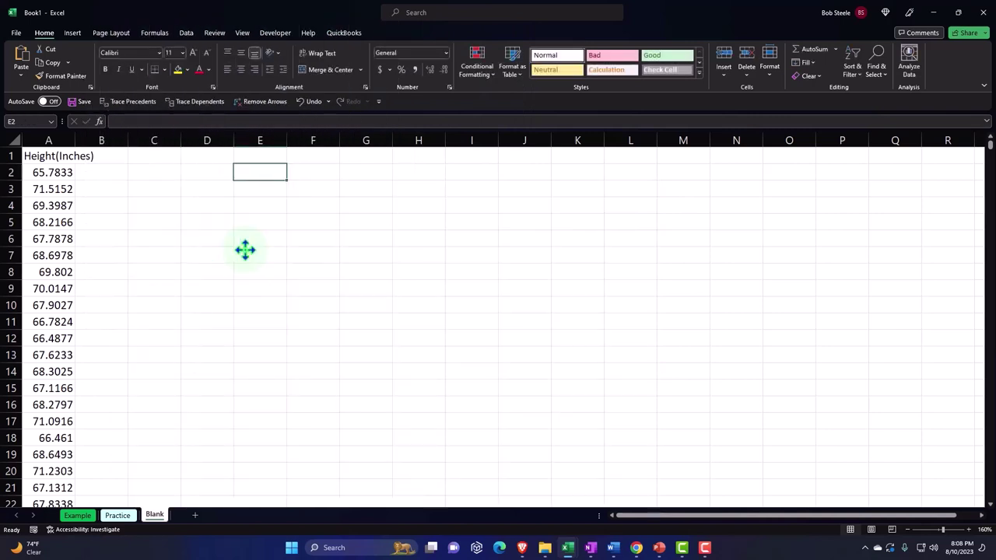
click(62, 241)
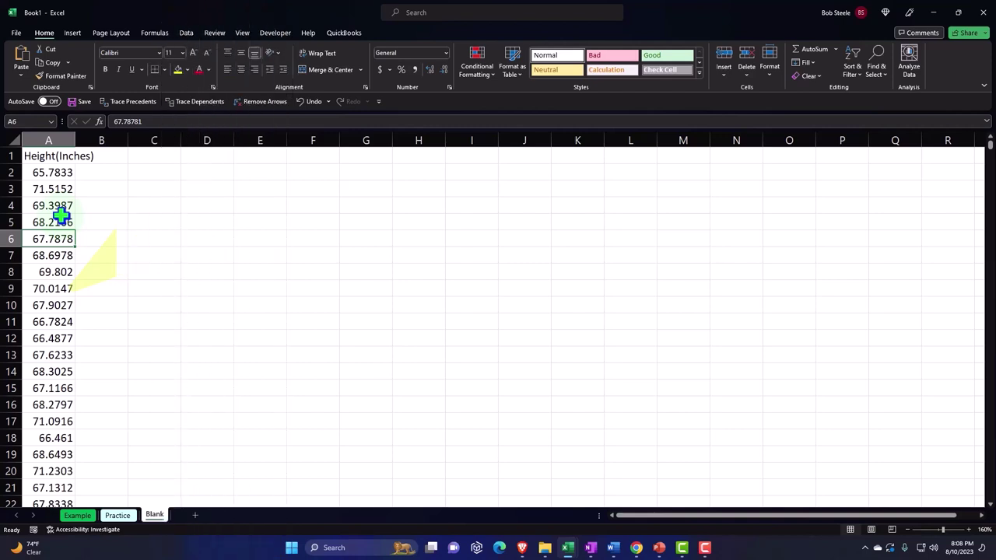
click(968, 531)
click(968, 531)
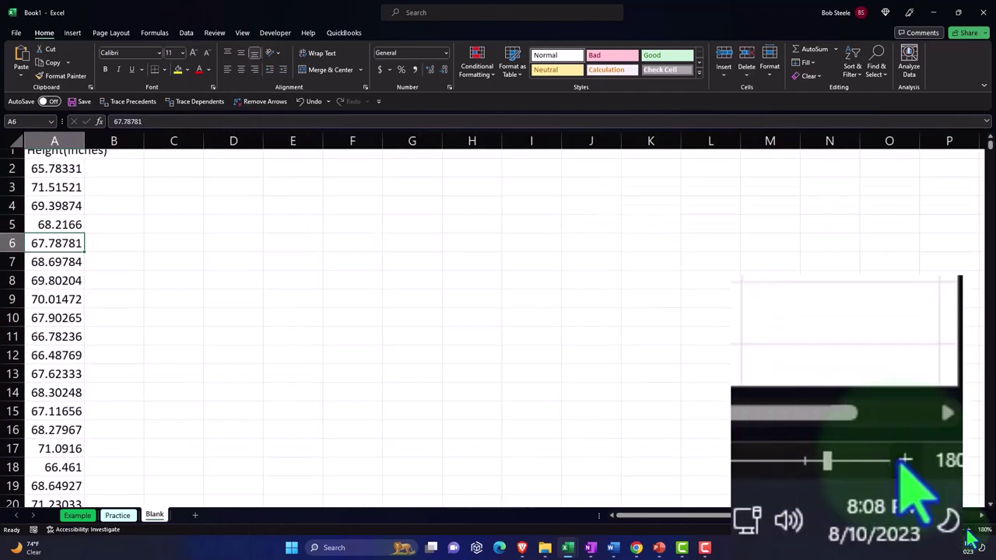
click(968, 531)
click(969, 531)
click(969, 530)
scroll(327, 280, up, 1)
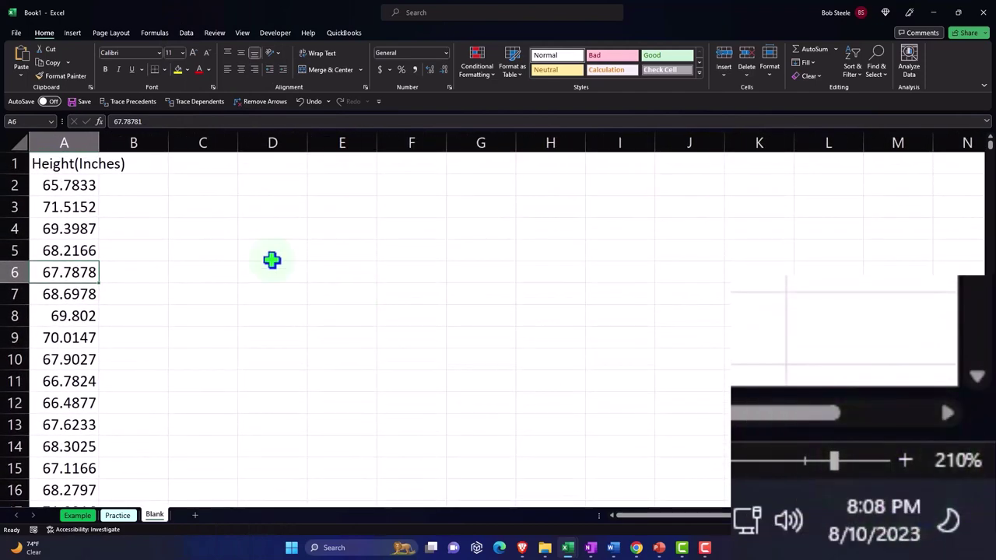
click(16, 144)
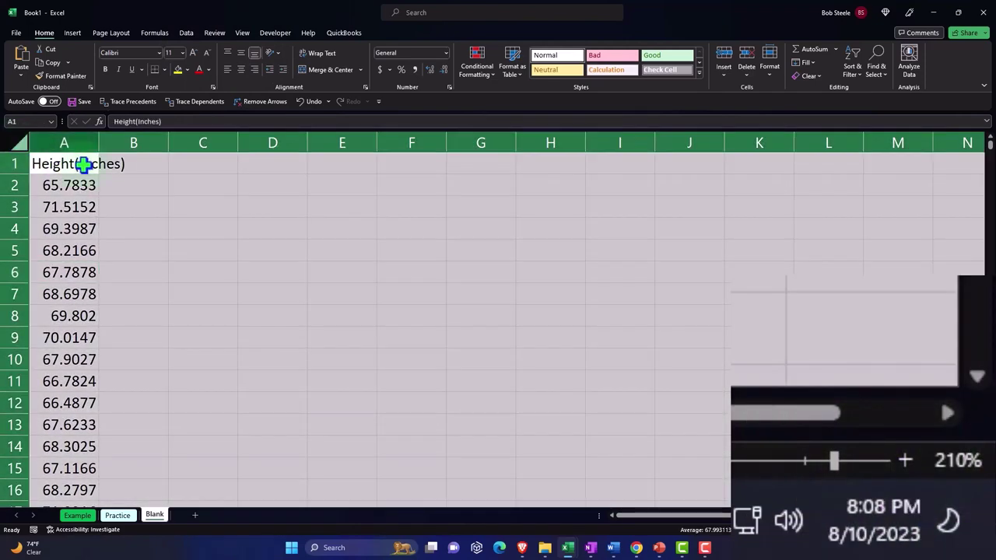
Step: Apply Currency format with Symbol None and red (1,234.10) negatives to the whole sheet
right_click(118, 181)
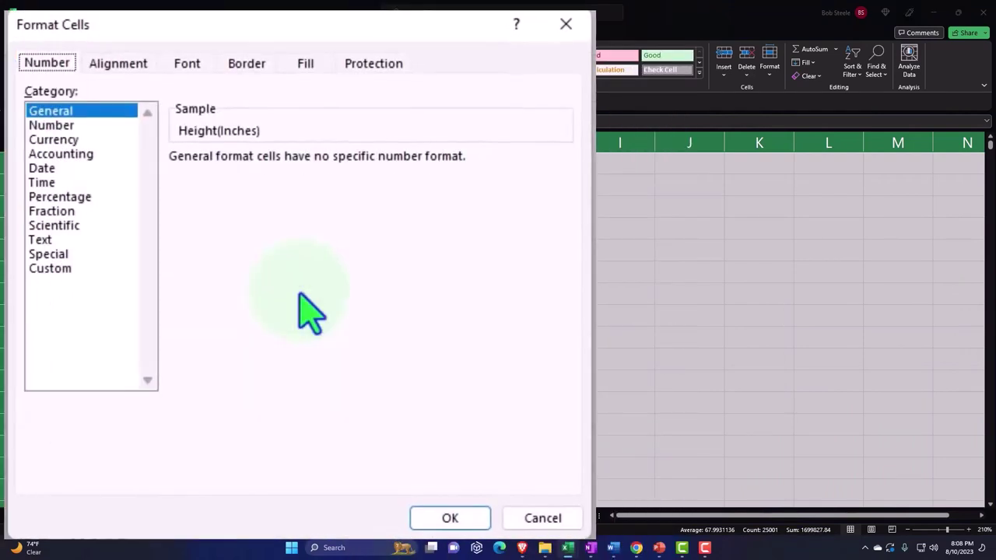
click(77, 140)
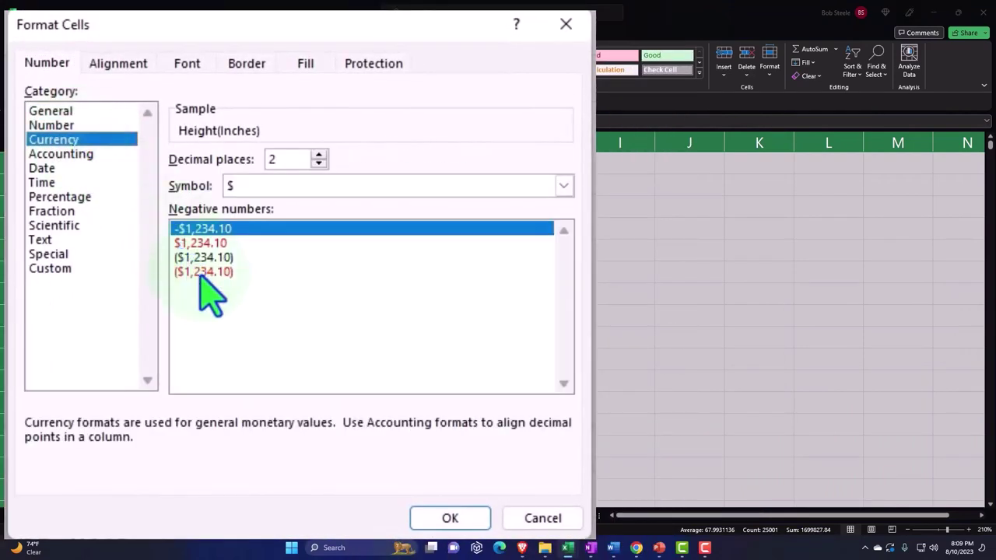
click(204, 272)
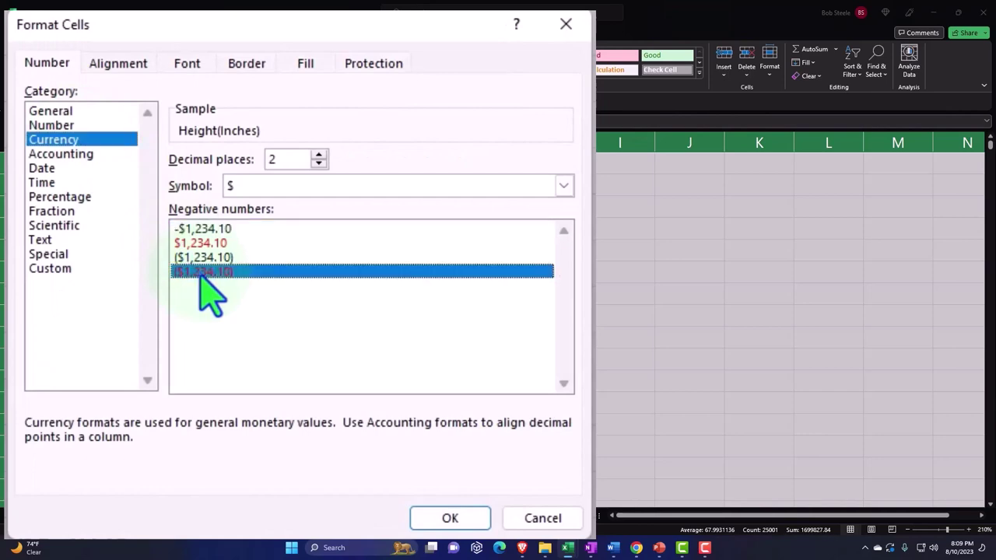
click(311, 190)
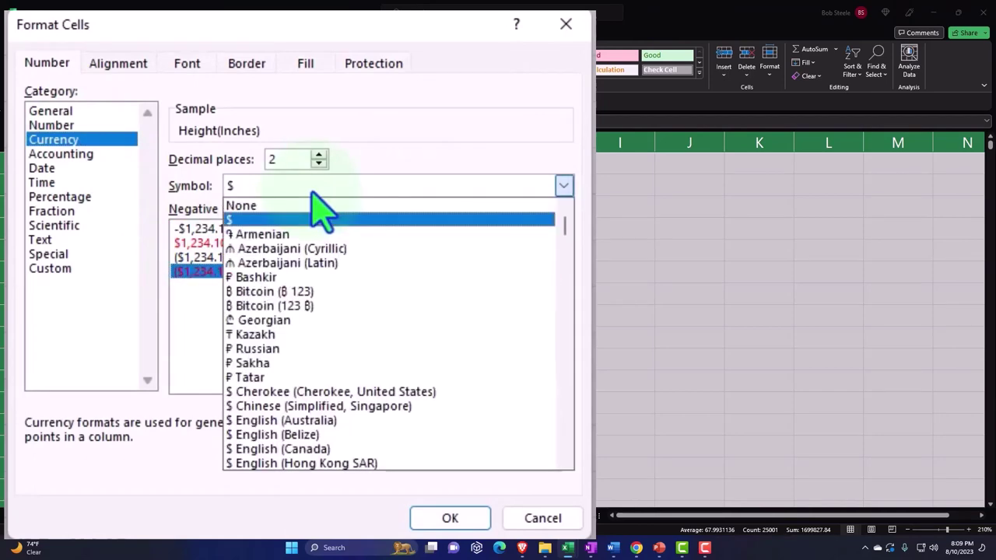
click(312, 207)
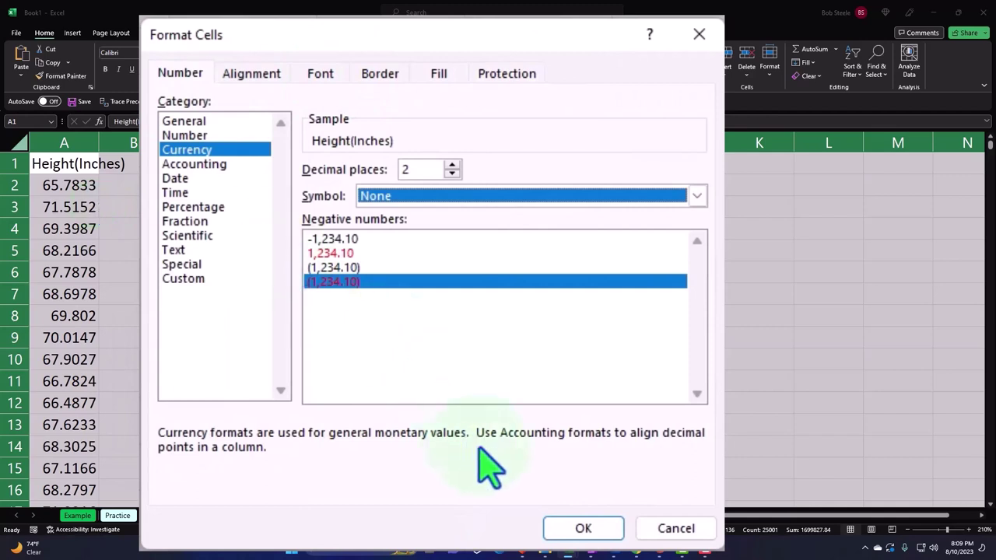
click(572, 532)
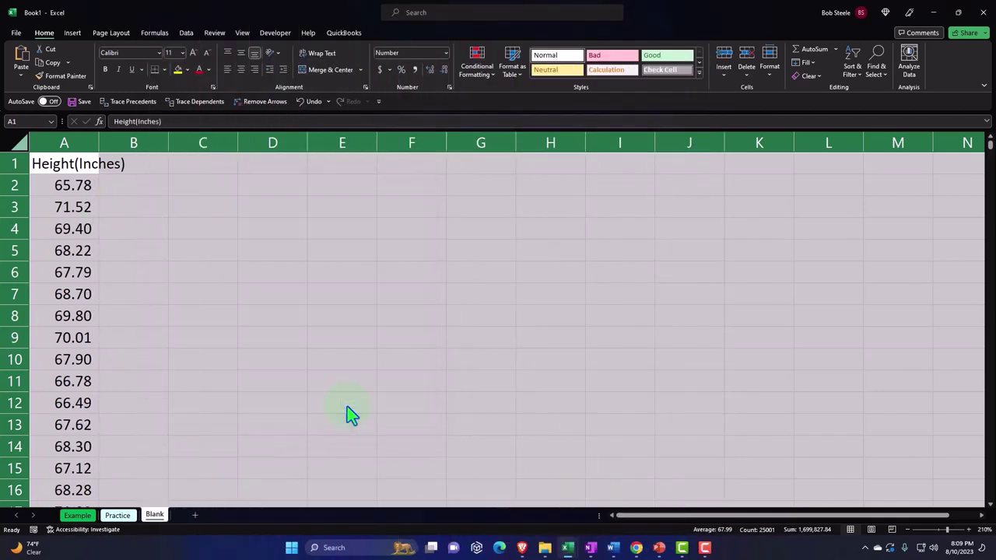
Step: Reselect the entire sheet and apply Bold to every cell
click(345, 402)
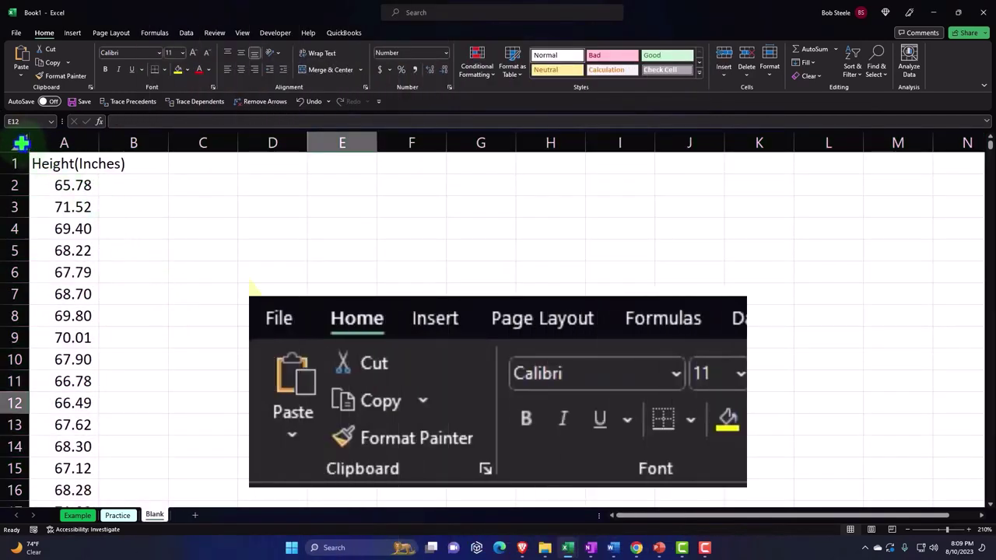
click(20, 142)
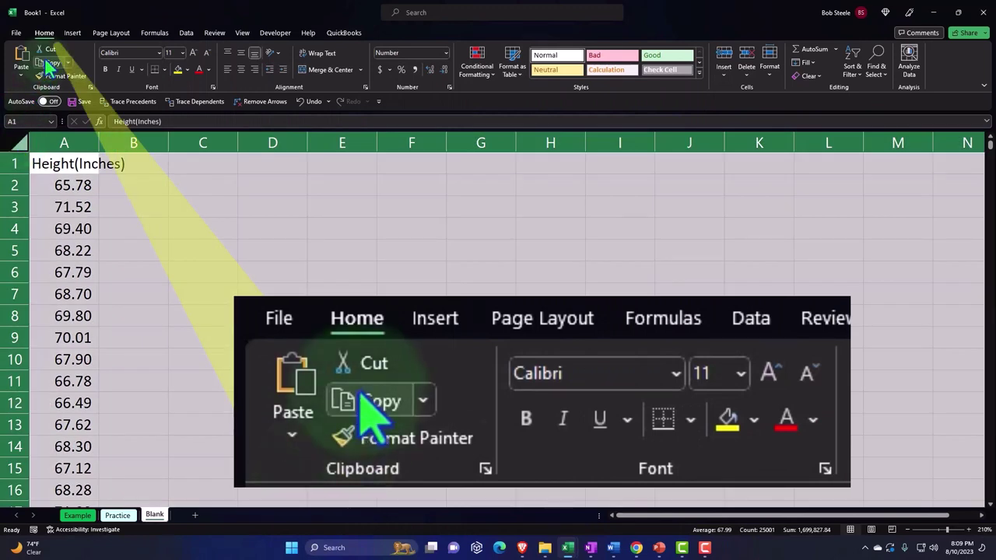
click(107, 70)
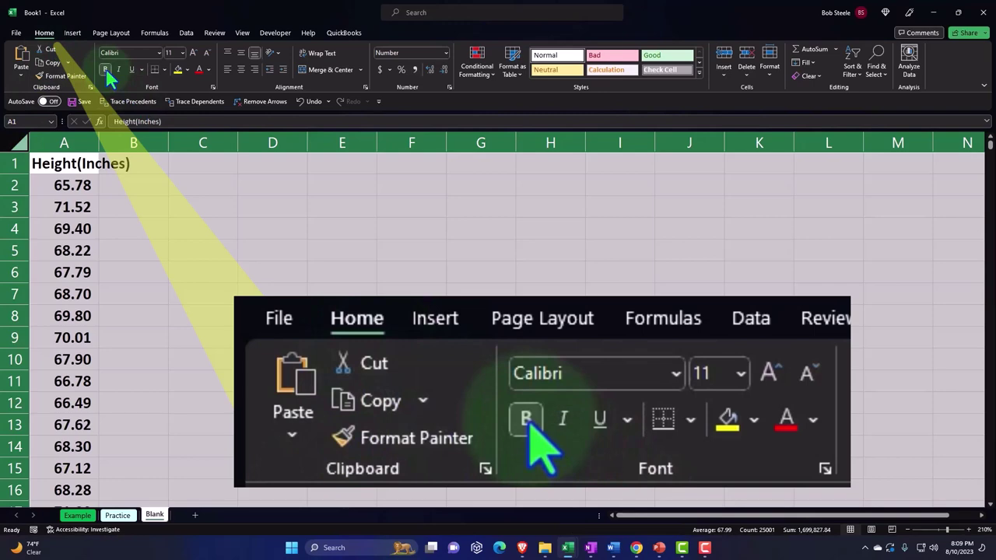
click(241, 251)
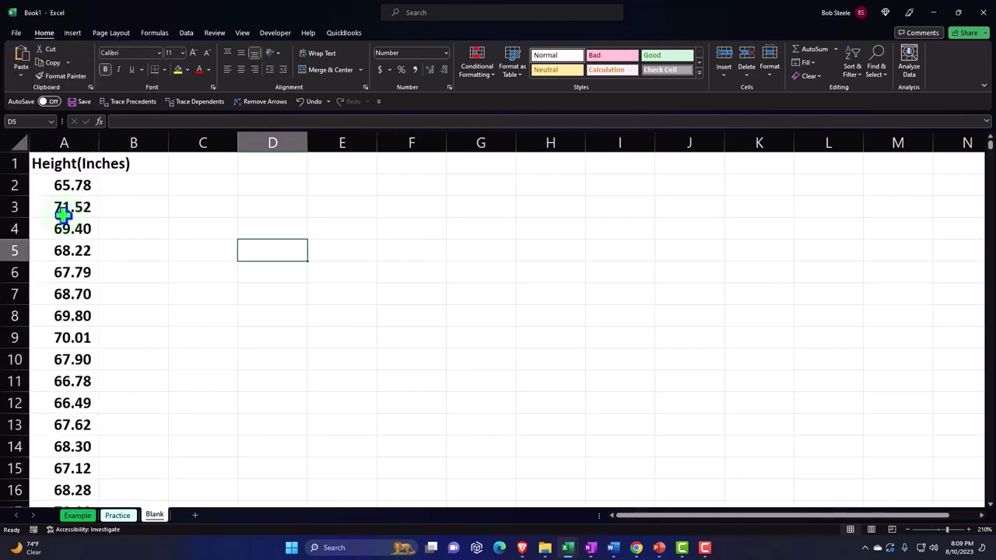
Step: Insert a table over the height data, rows 1 to 25001, with 'My table has headers' checked
click(64, 216)
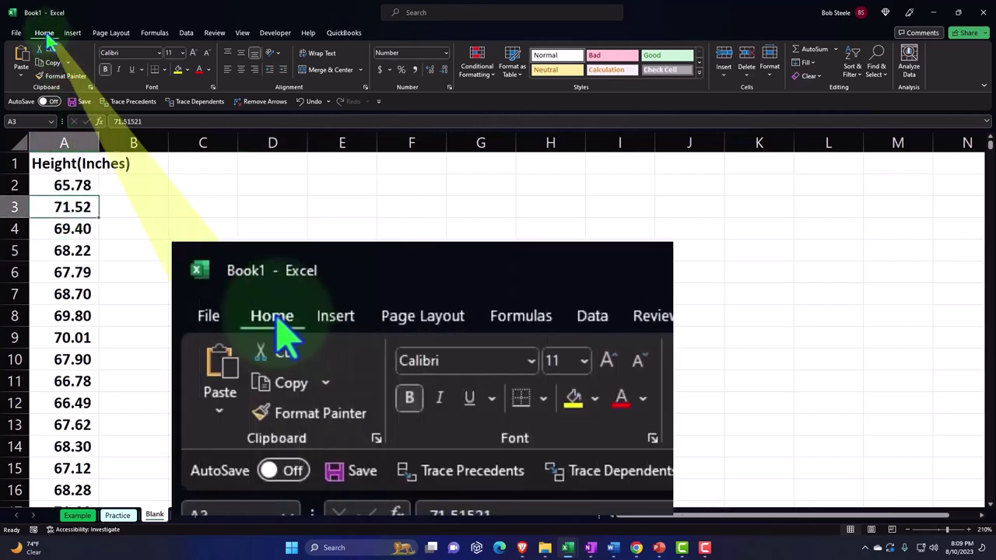
click(71, 32)
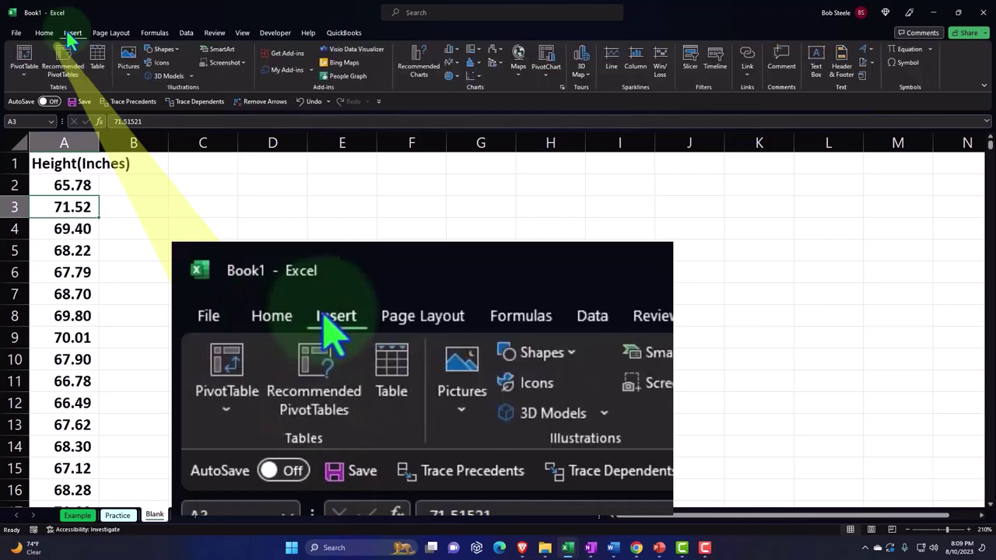
click(67, 59)
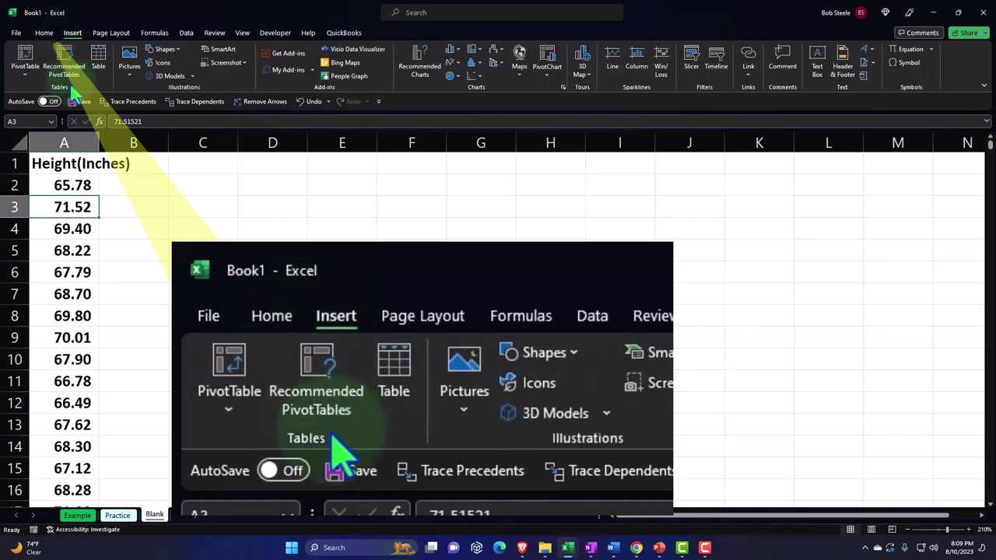
click(99, 60)
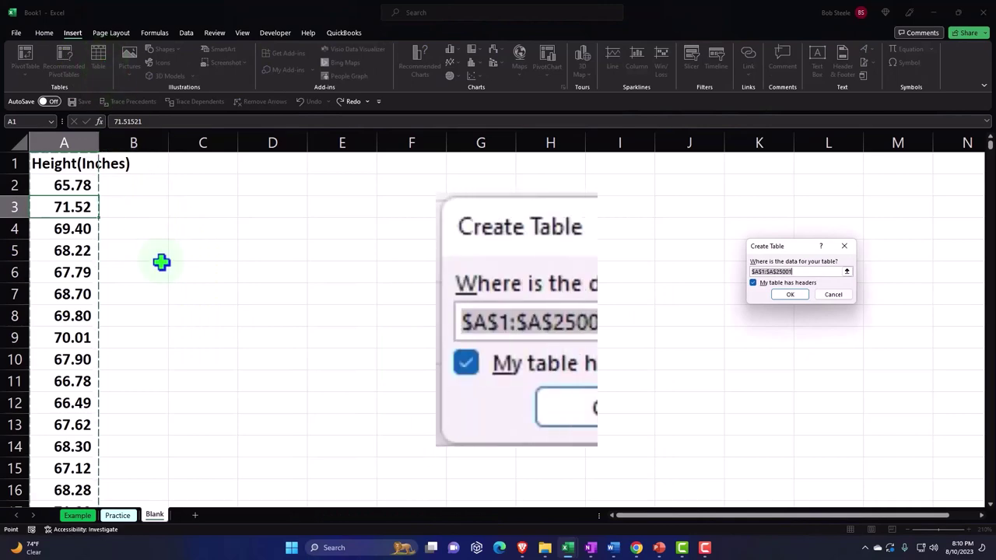
scroll(161, 262, down, 19)
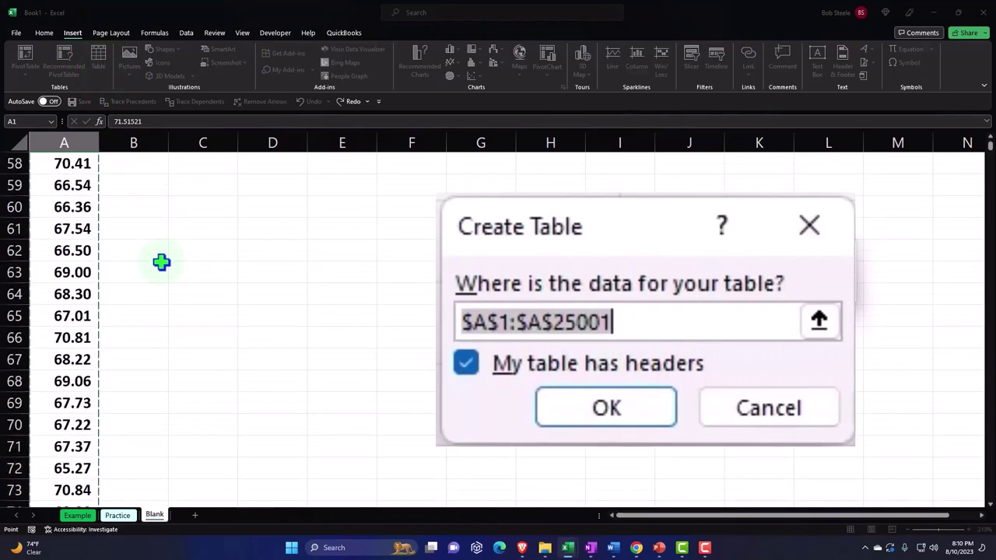
scroll(161, 262, down, 20)
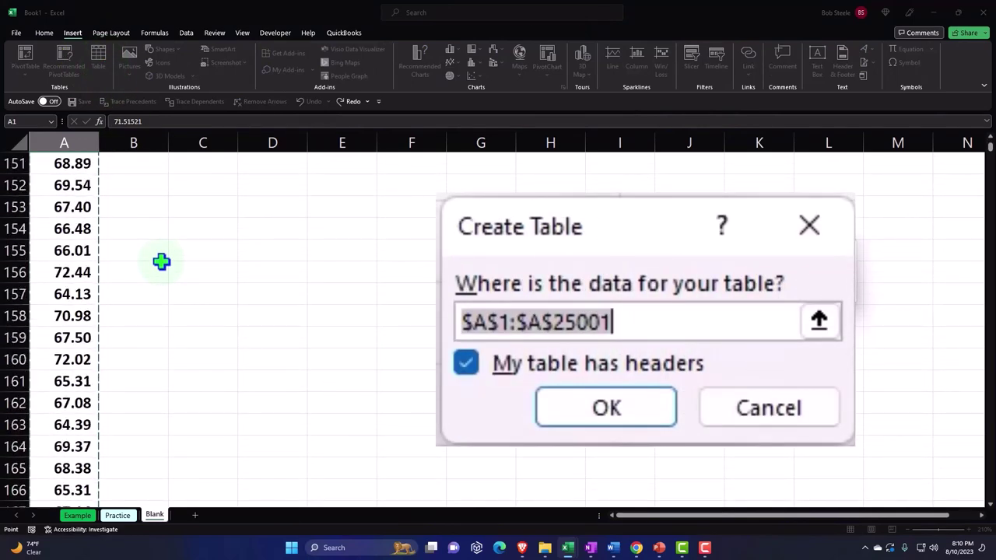
scroll(161, 262, down, 20)
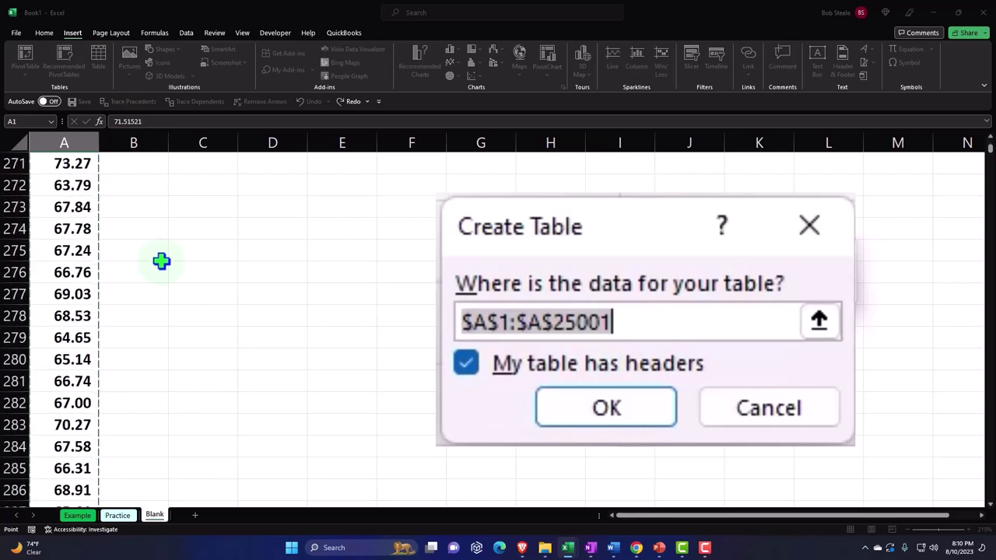
drag(991, 156, 934, 85)
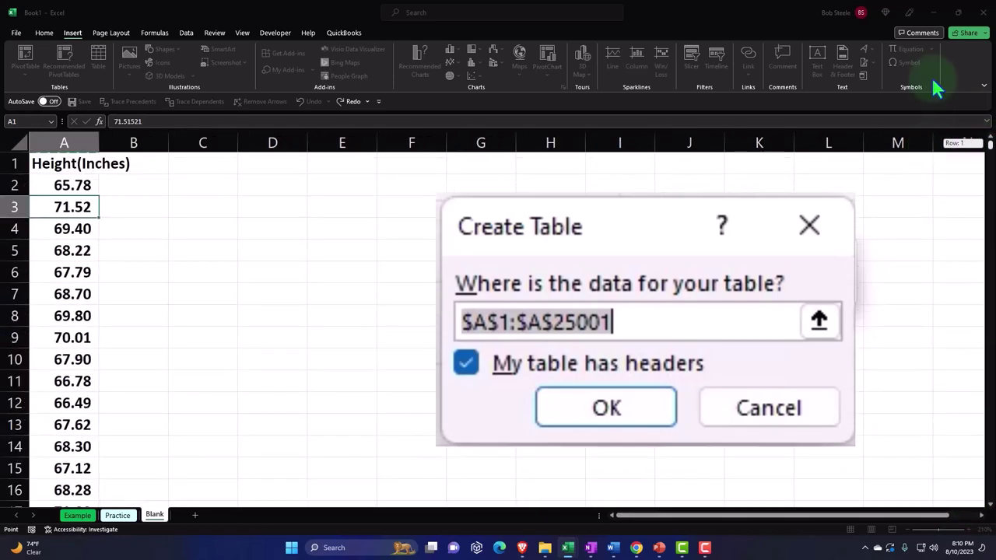
click(799, 297)
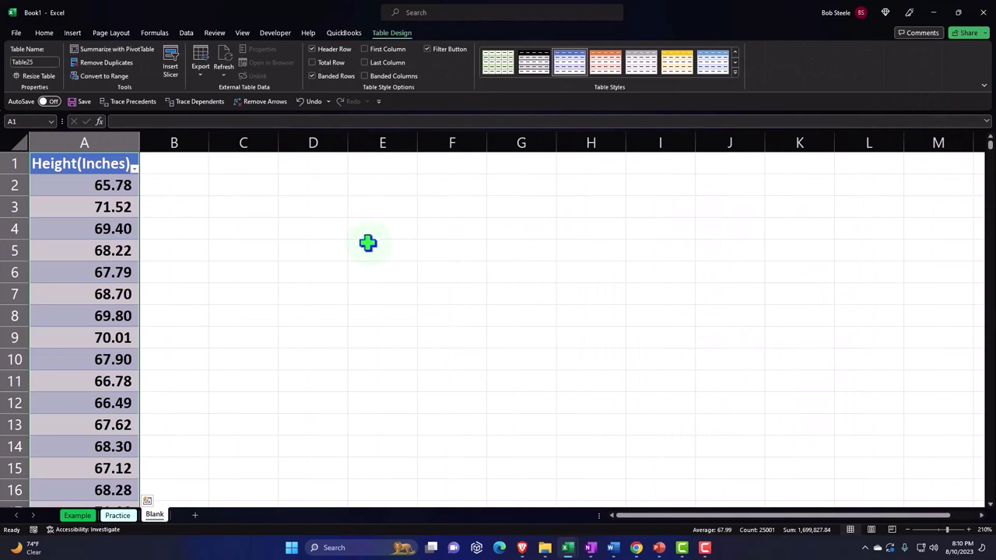
Step: Use the Height(Inches) filter dropdown to sort Largest to Smallest
click(134, 207)
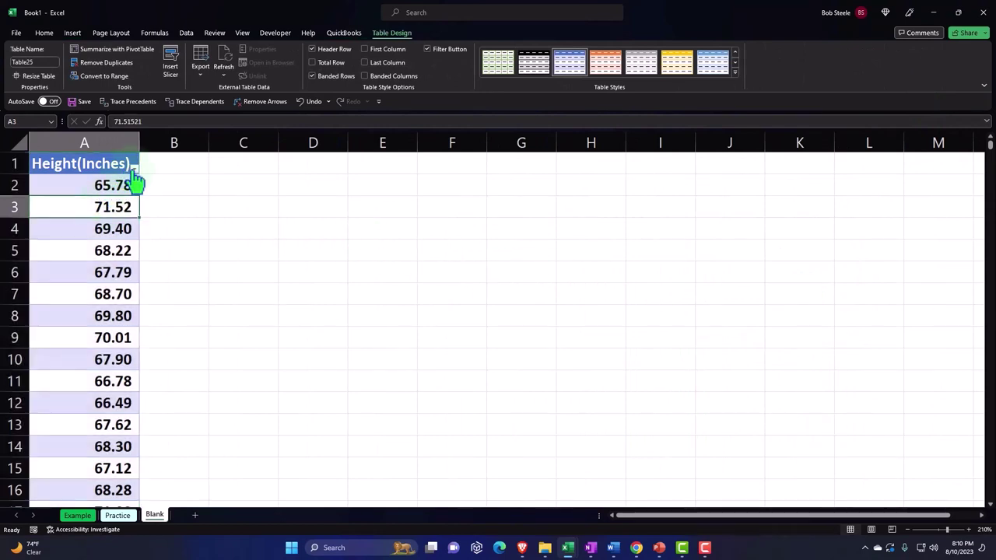
click(134, 169)
key(Escape)
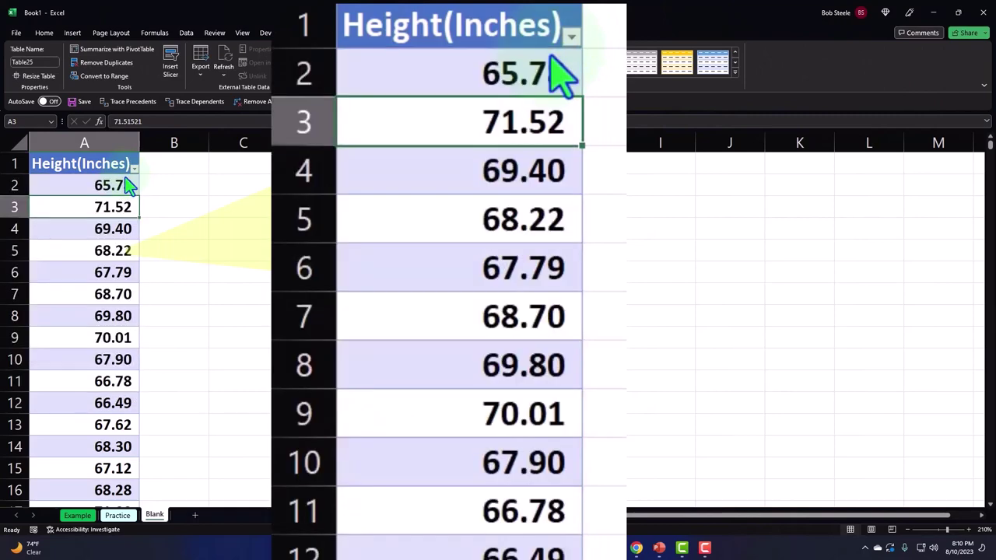
click(135, 171)
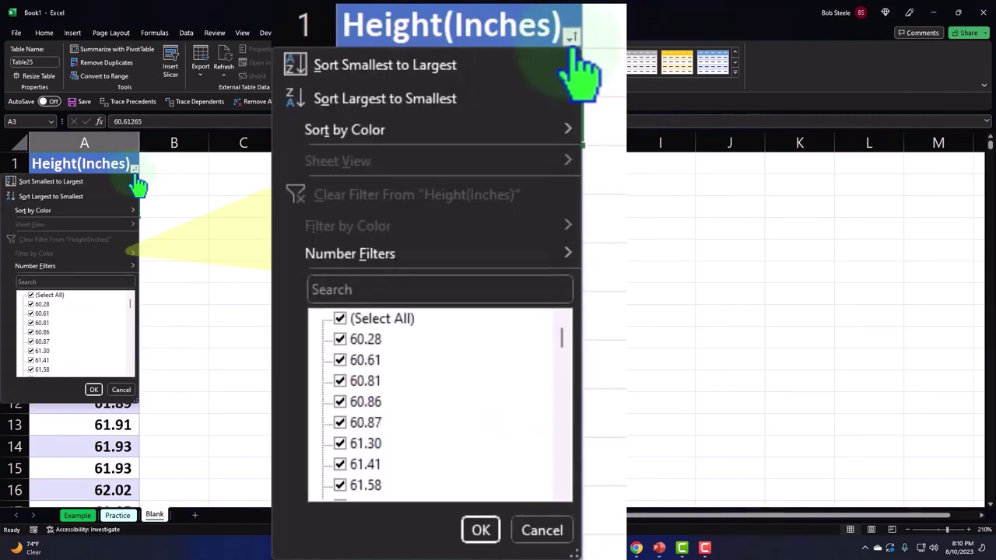
click(109, 195)
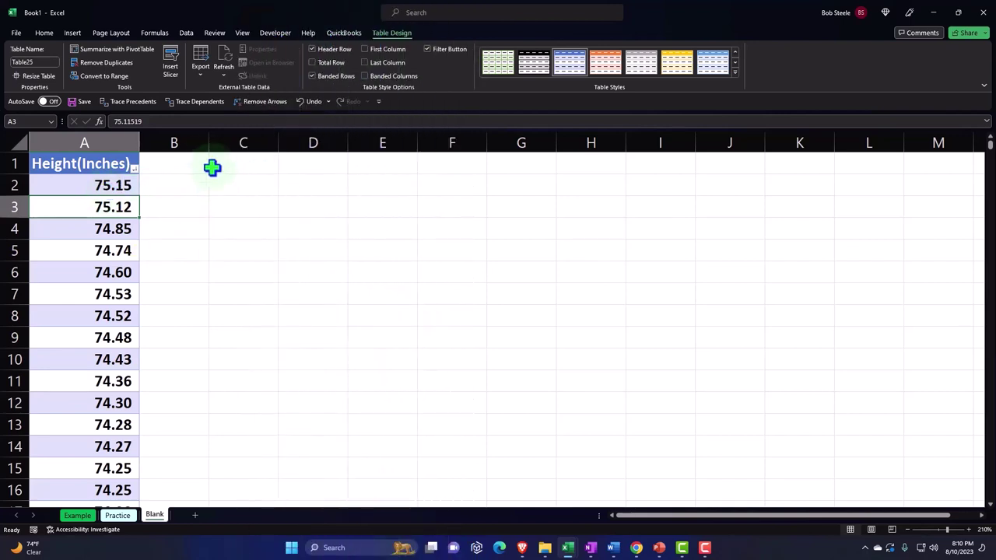
Step: Narrow column B to a spacer and enter 'Average Mean' in C2, widening column C
click(196, 144)
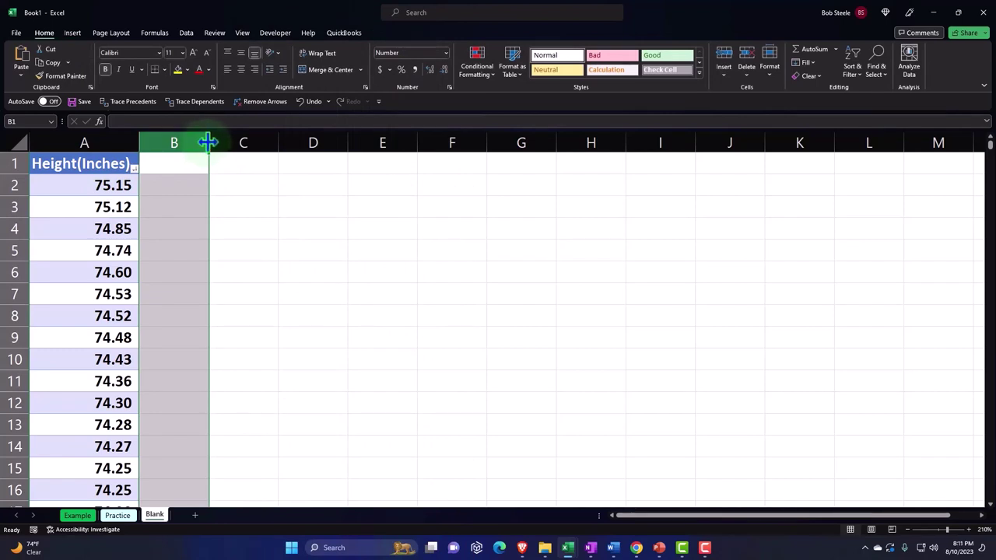
drag(208, 142, 148, 143)
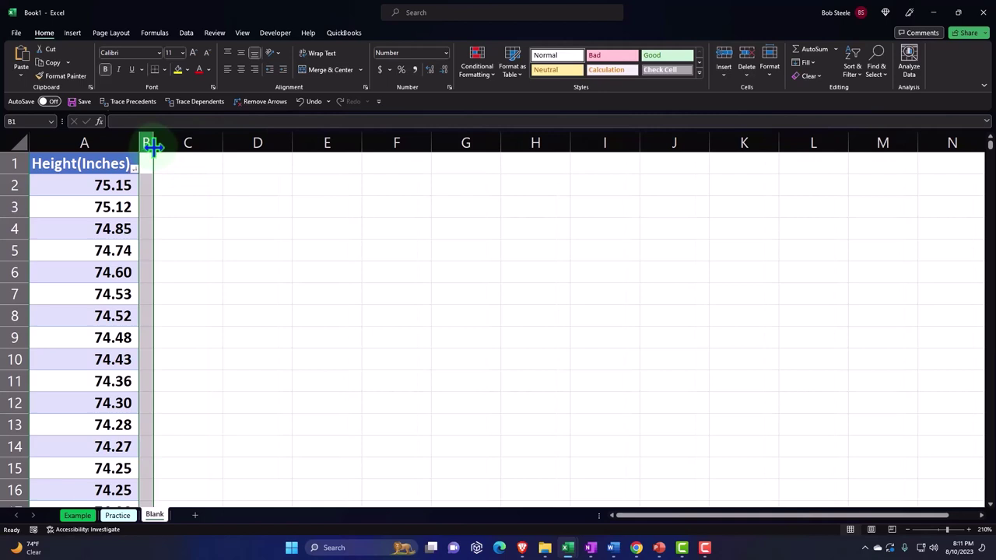
click(211, 185)
text(A)
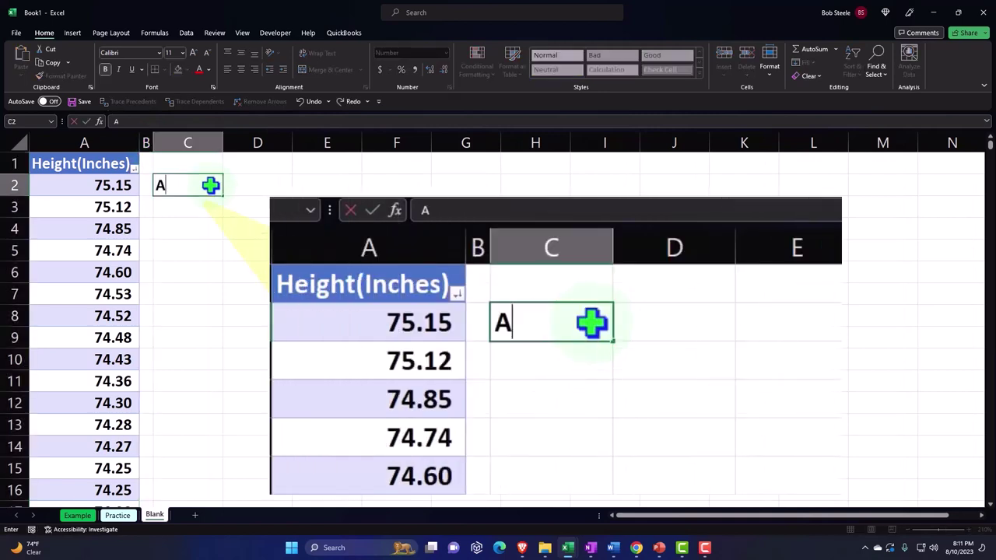
text(verage)
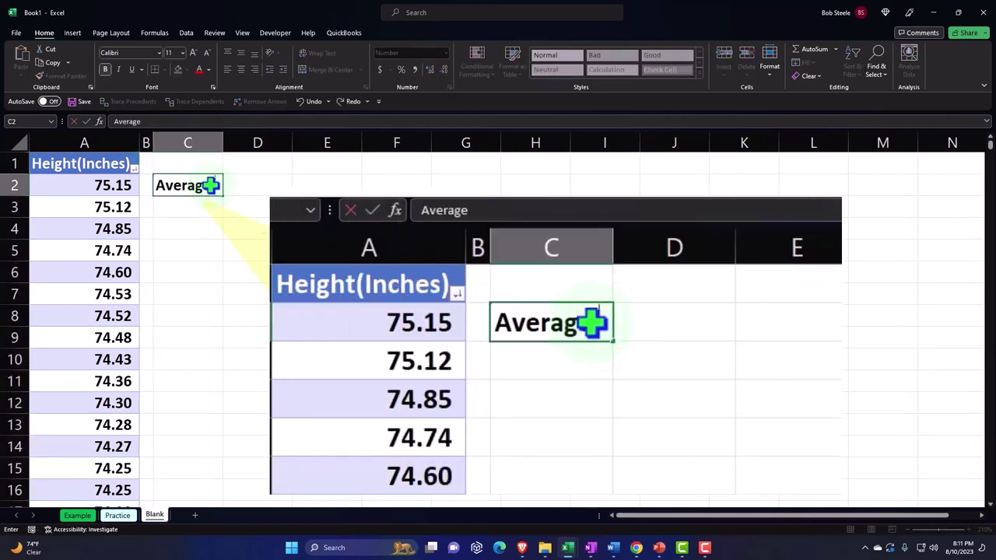
text( Mean)
key(Return)
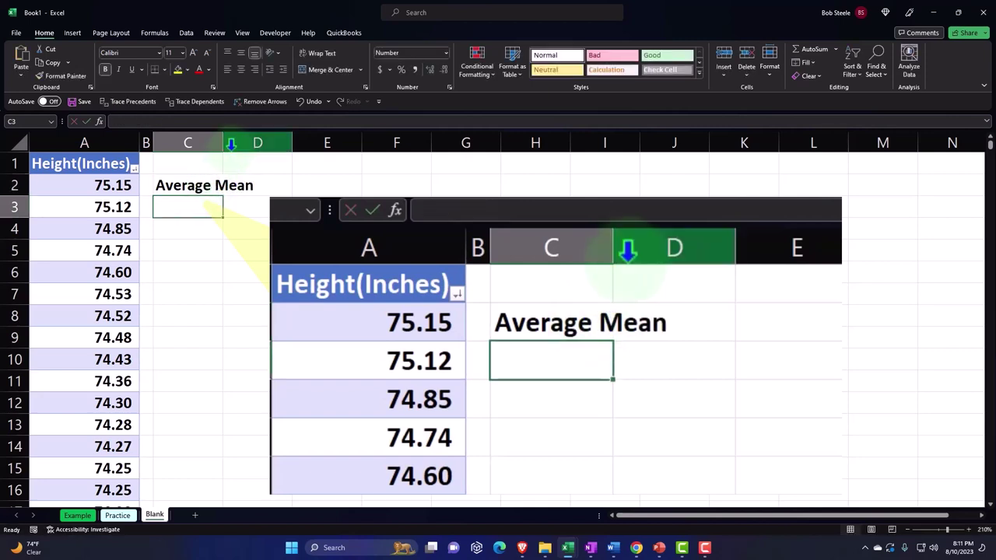
drag(222, 143, 260, 143)
Step: Enter =AVERAGE of the Height(Inches) column in D2, returning 67.99
click(323, 185)
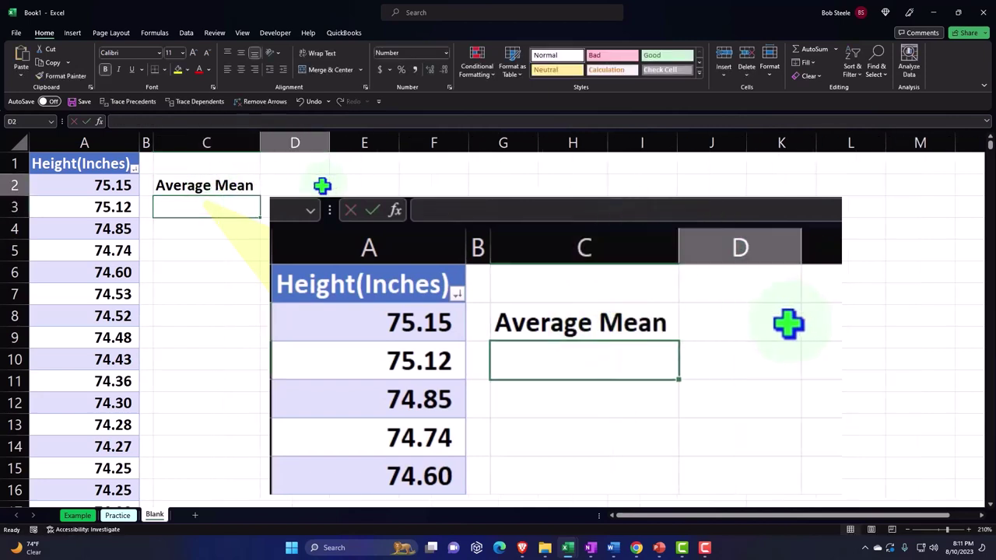
text(=average)
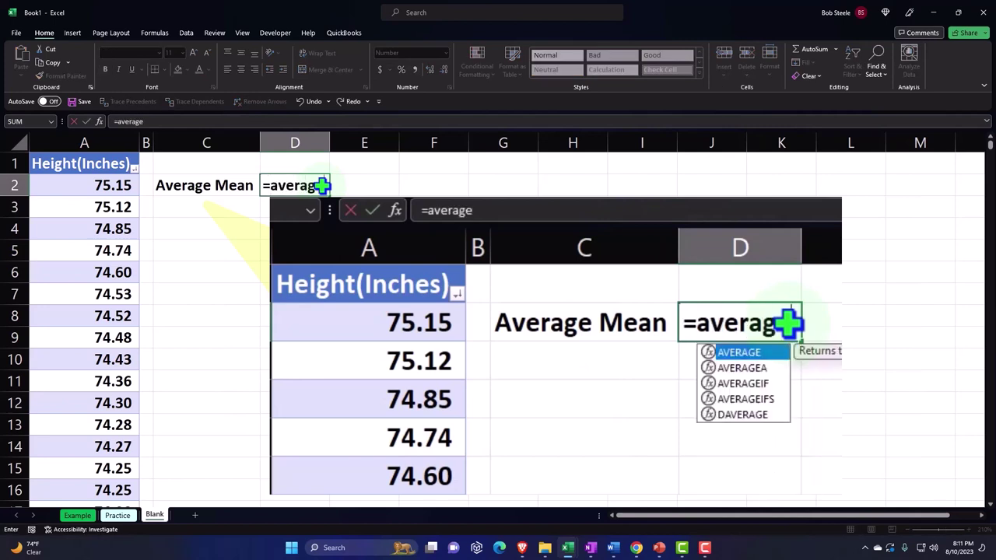
text(()
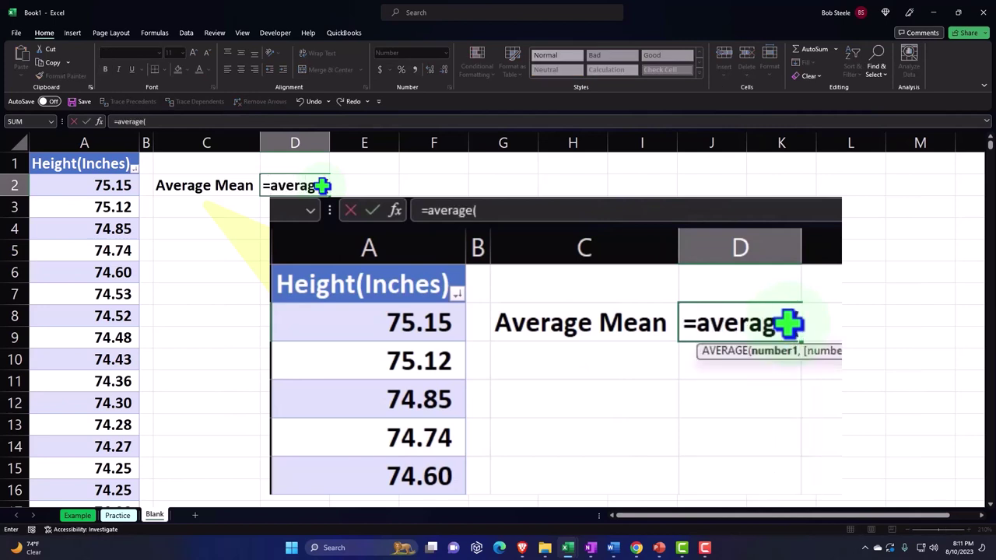
click(113, 147)
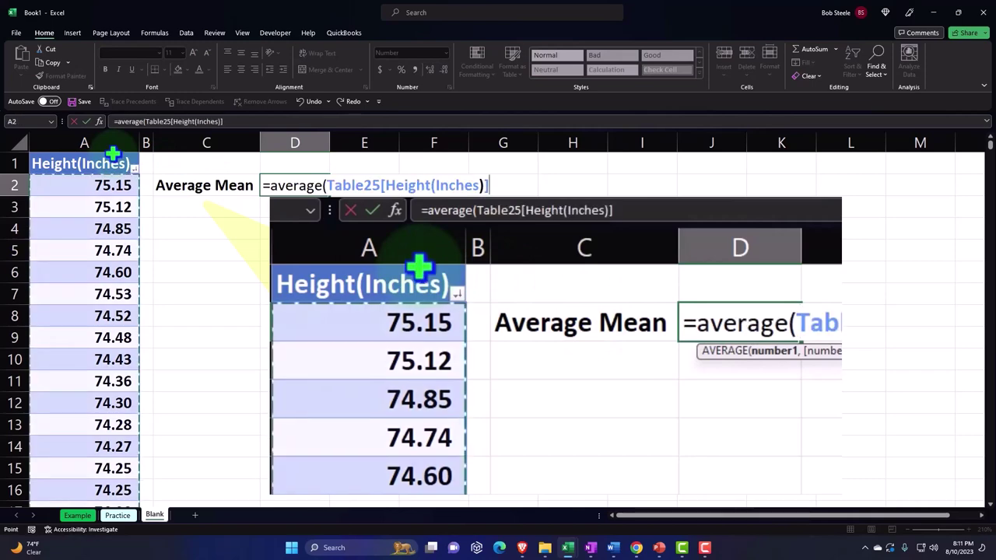
key(Return)
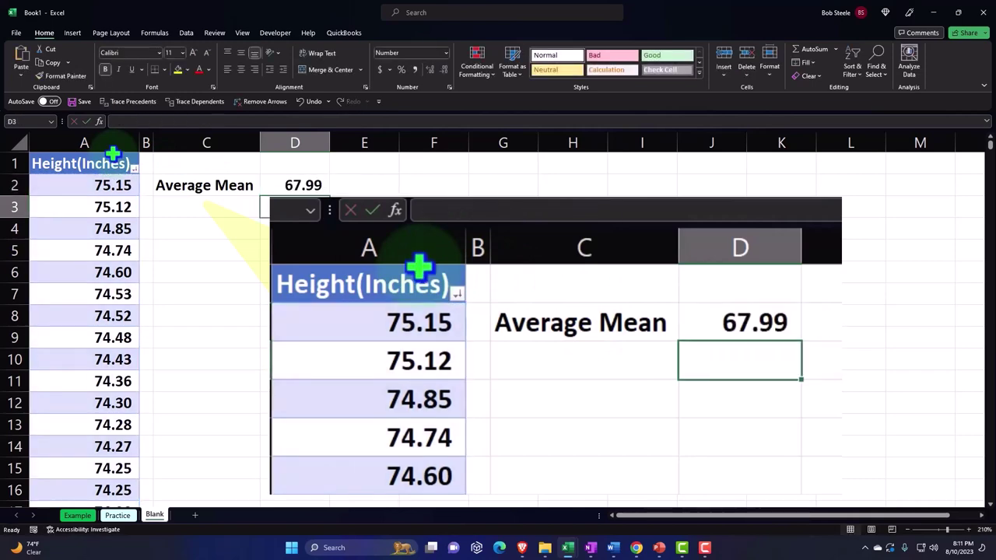
Step: Narrow column A, wrap the header to 'Height (Inches)' and centre it
click(107, 163)
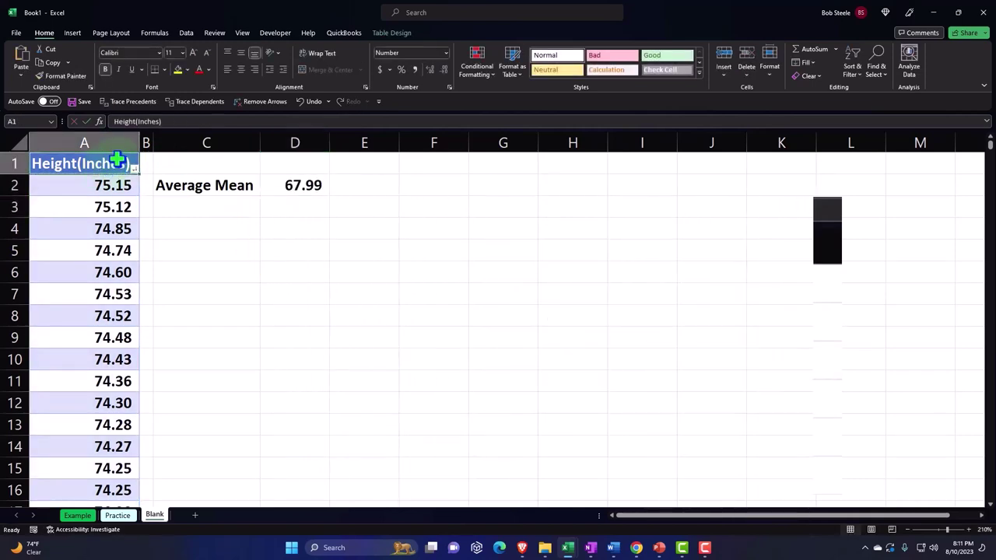
drag(140, 141, 101, 142)
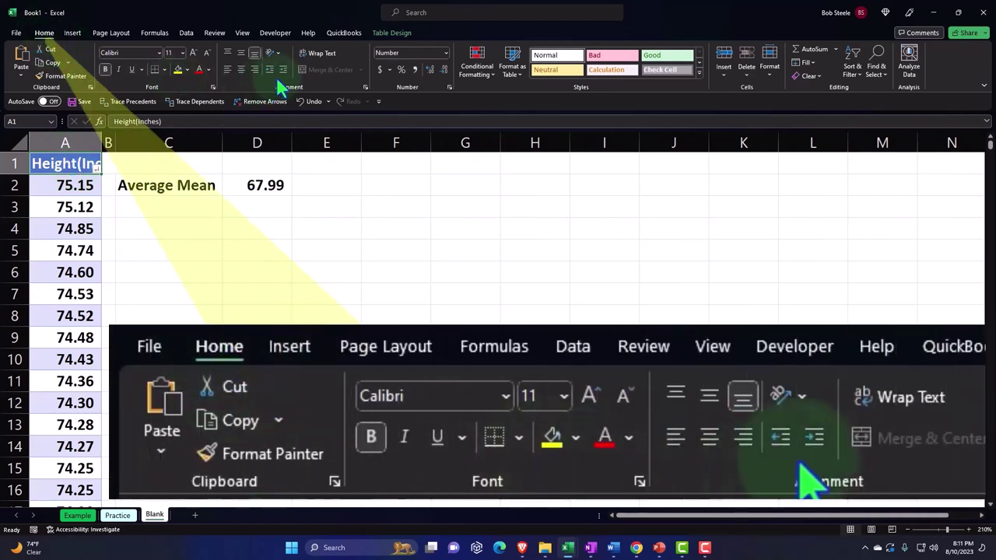
click(317, 54)
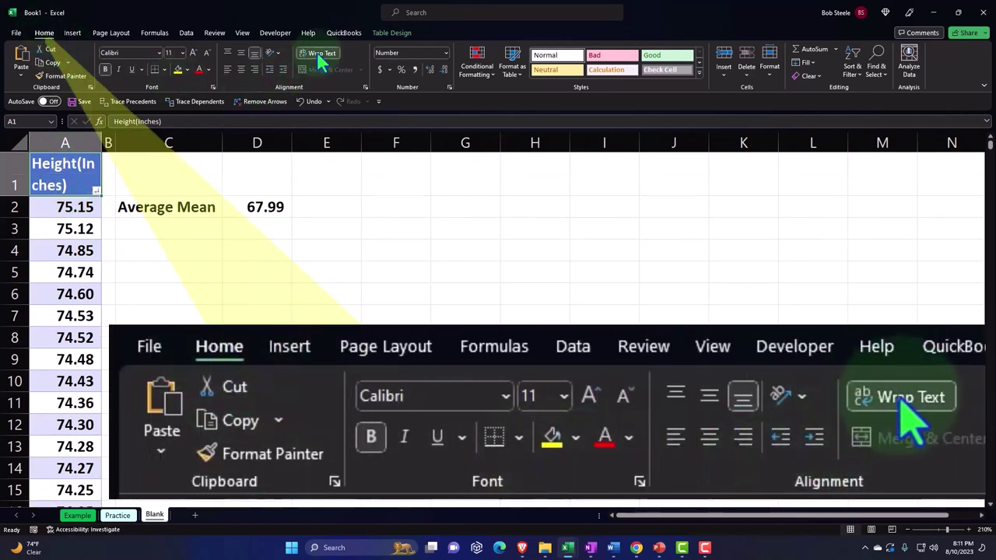
double_click(79, 167)
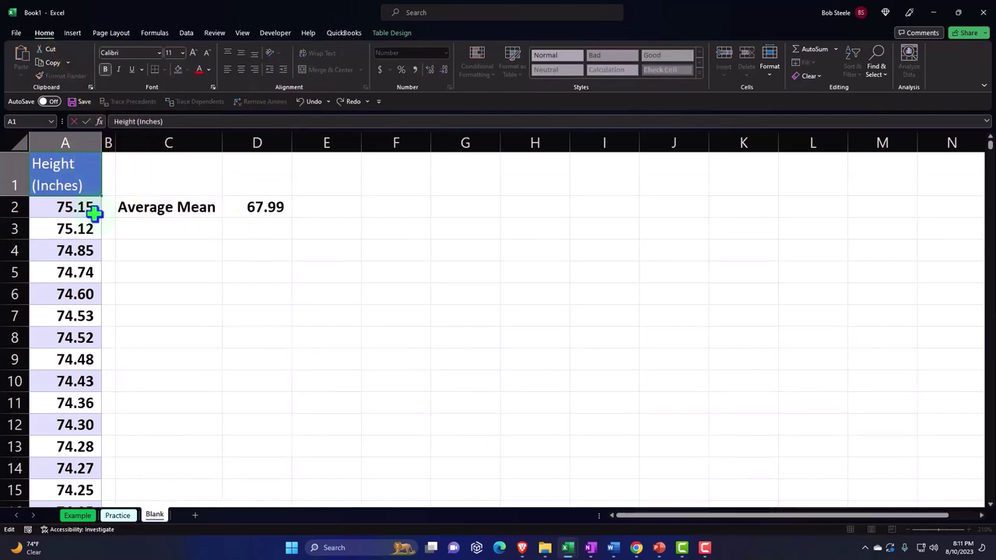
key(Return)
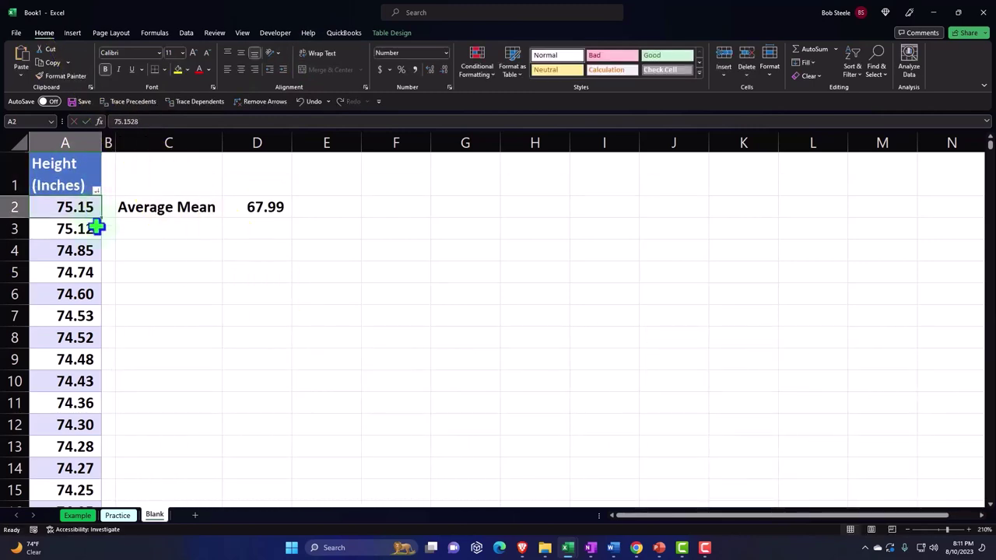
click(91, 171)
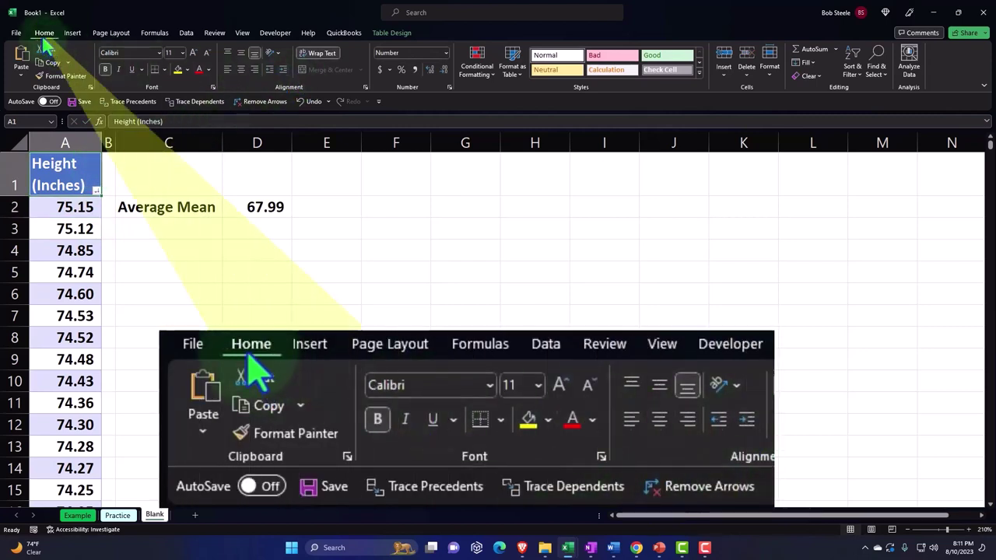
click(241, 71)
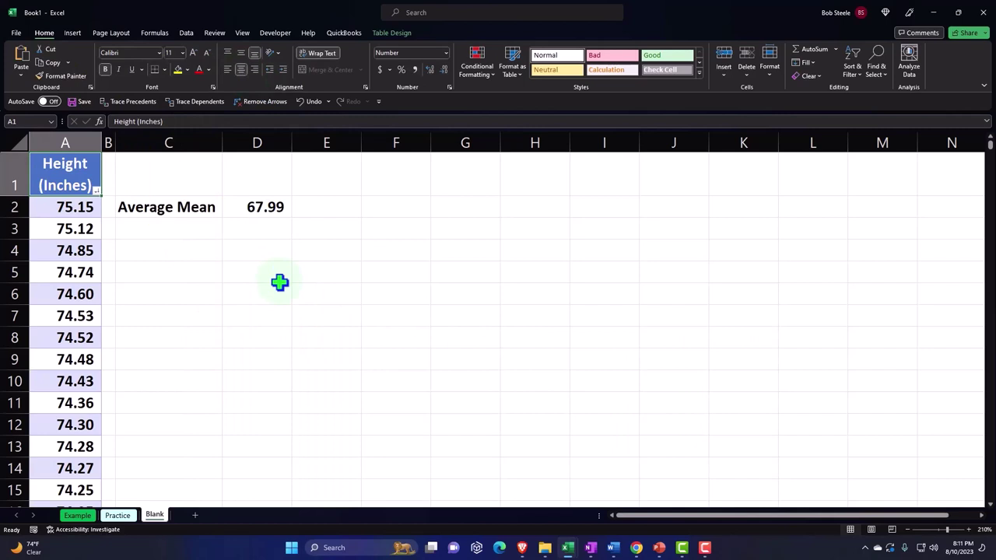
click(206, 228)
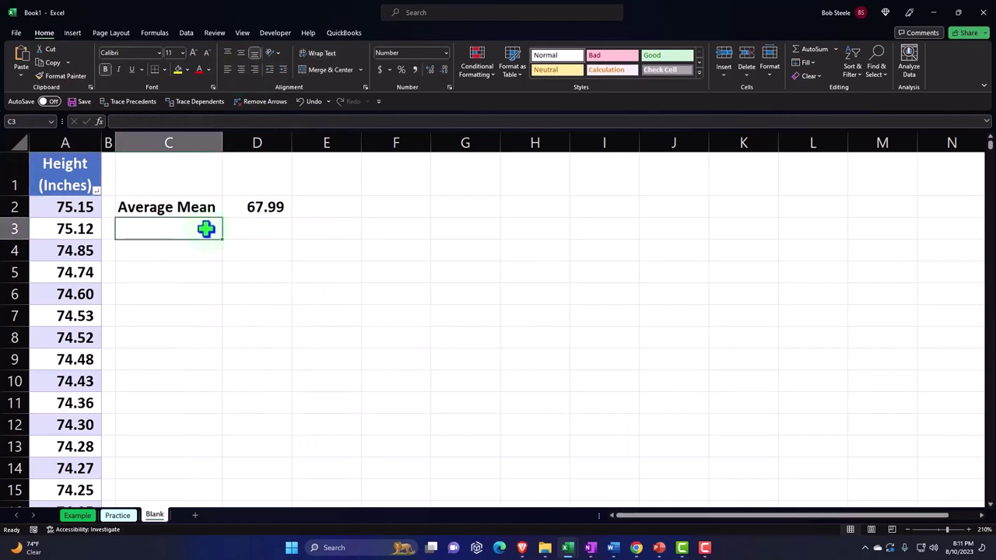
Step: Add a Median label in C3 with =MEDIAN of the height column, giving 68.00
text(Median)
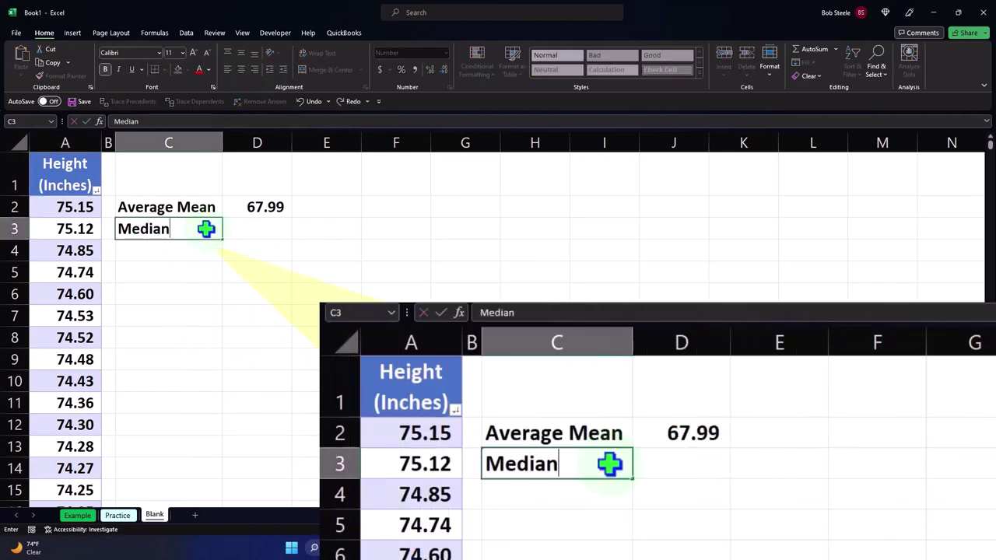
key(Tab)
text(=)
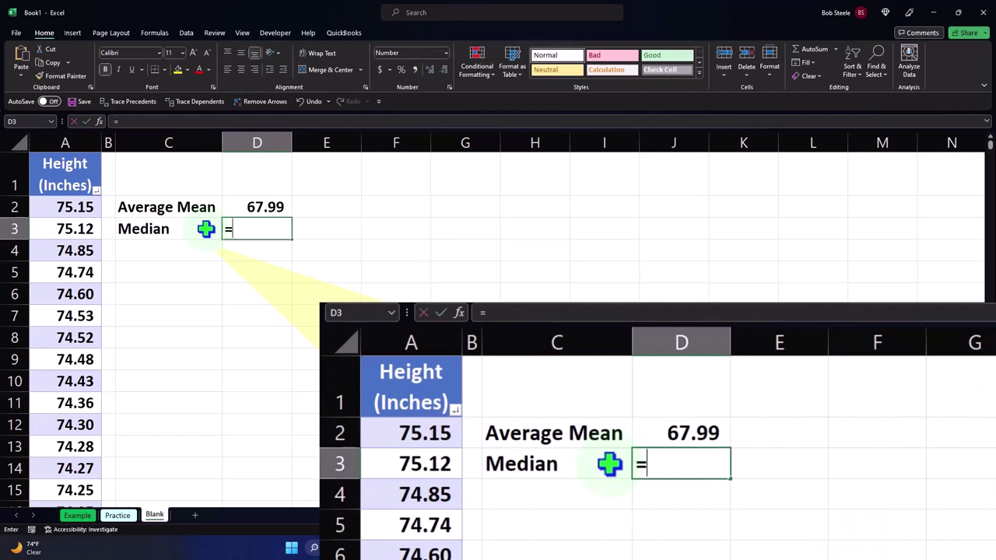
text(mea)
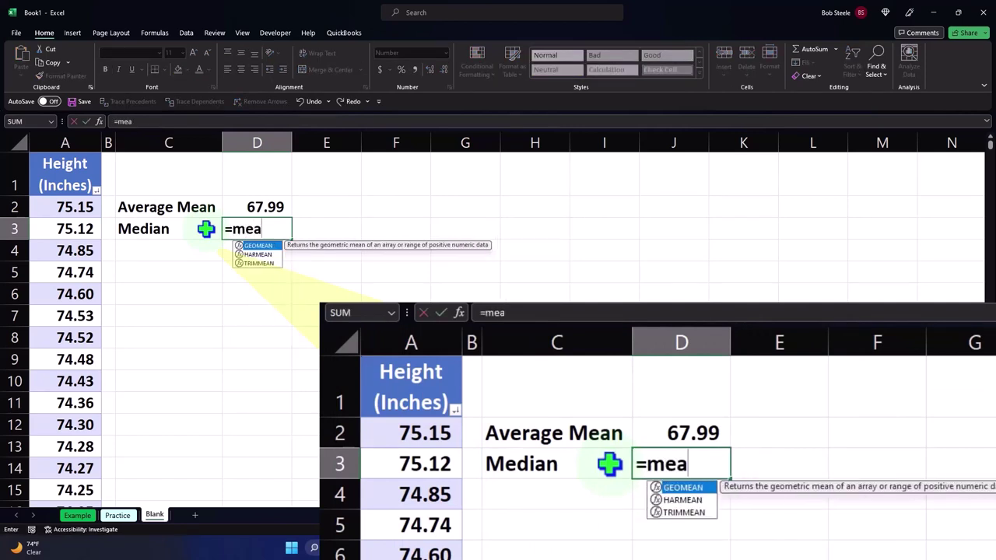
key(BackSpace)
text(dia)
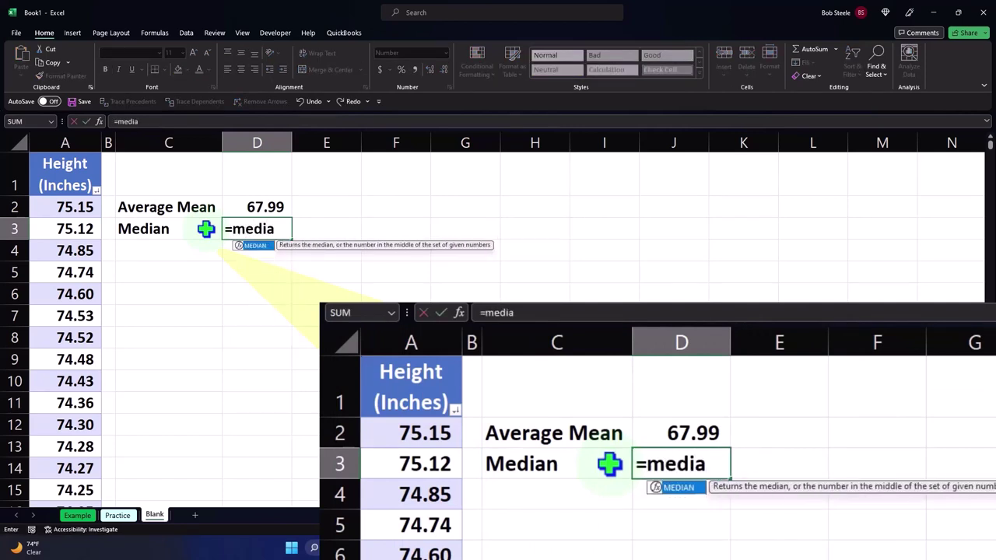
double_click(250, 246)
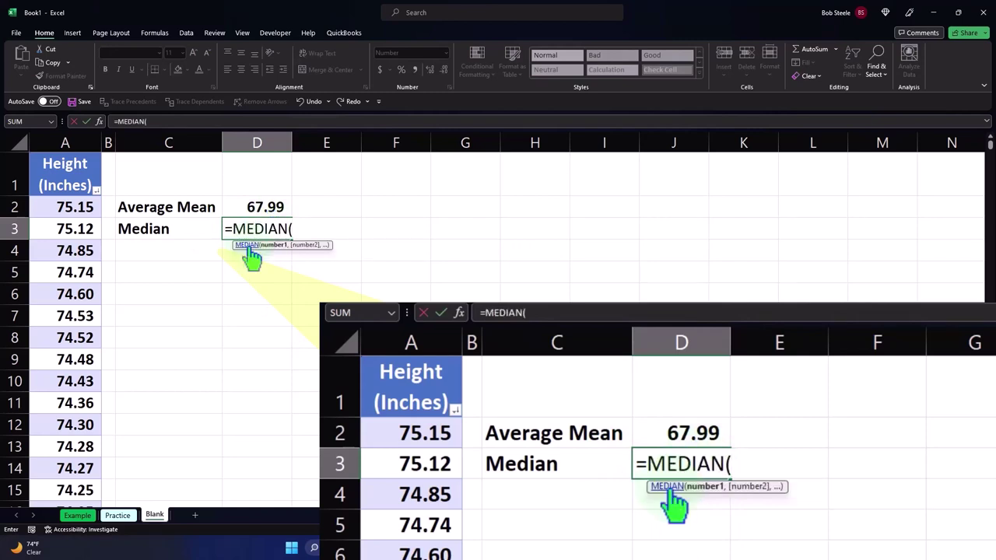
click(70, 148)
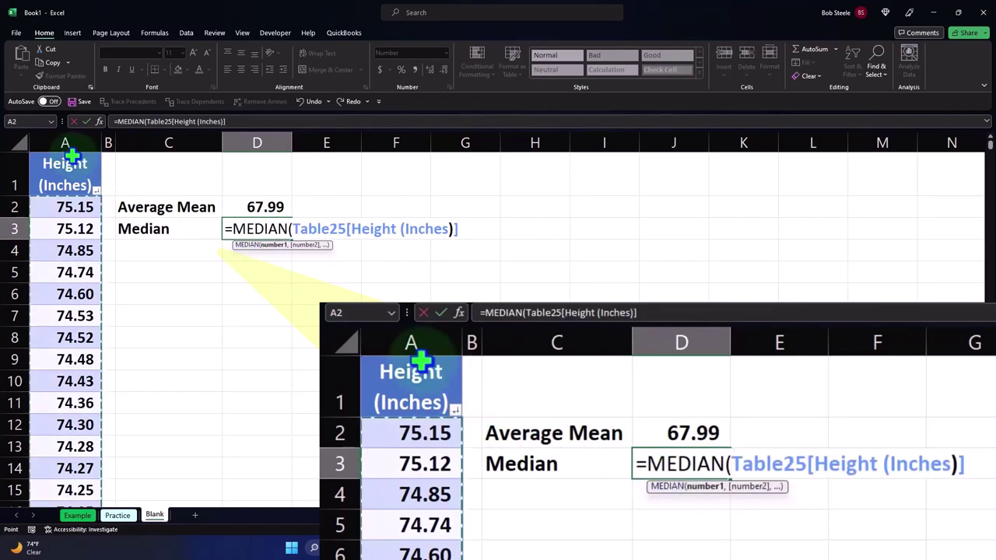
key(Return)
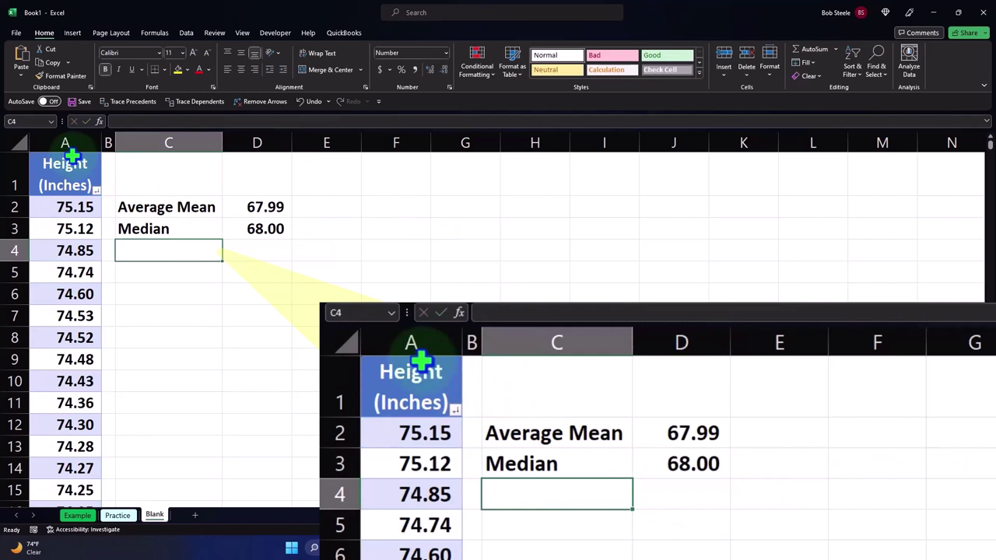
Step: Add a Max label in C4 with =MAX of the height column, giving 75.15
text(Max)
key(Tab)
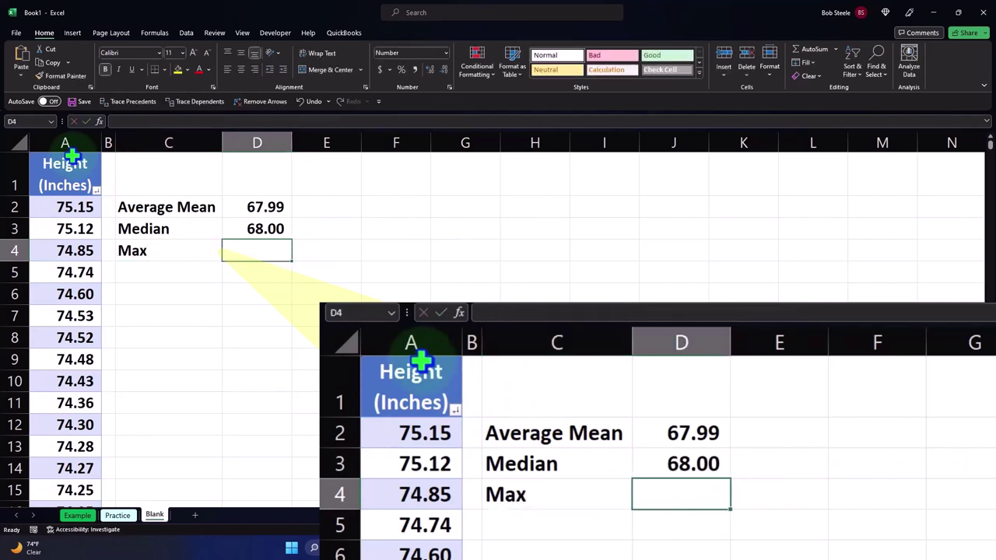
text(=mak)
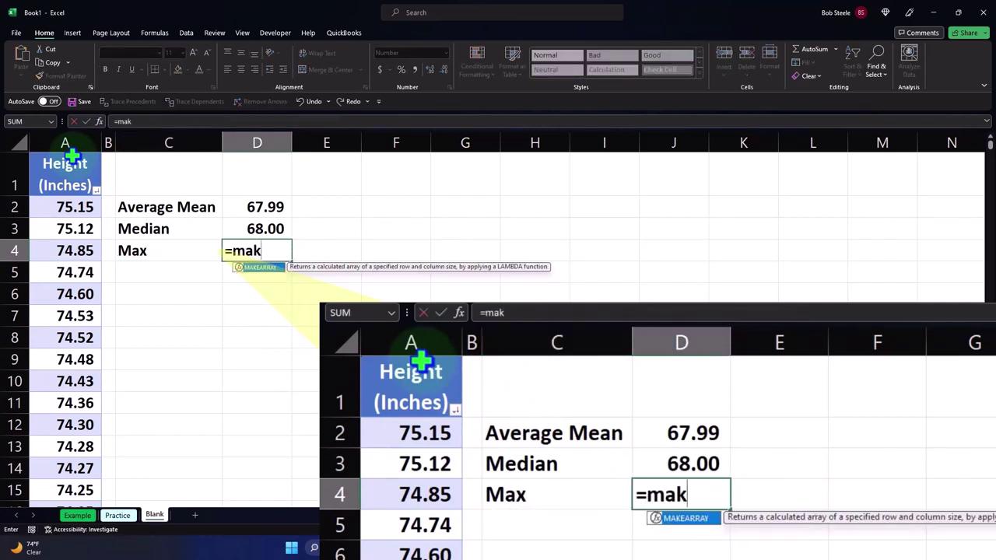
key(BackSpace)
text(x()
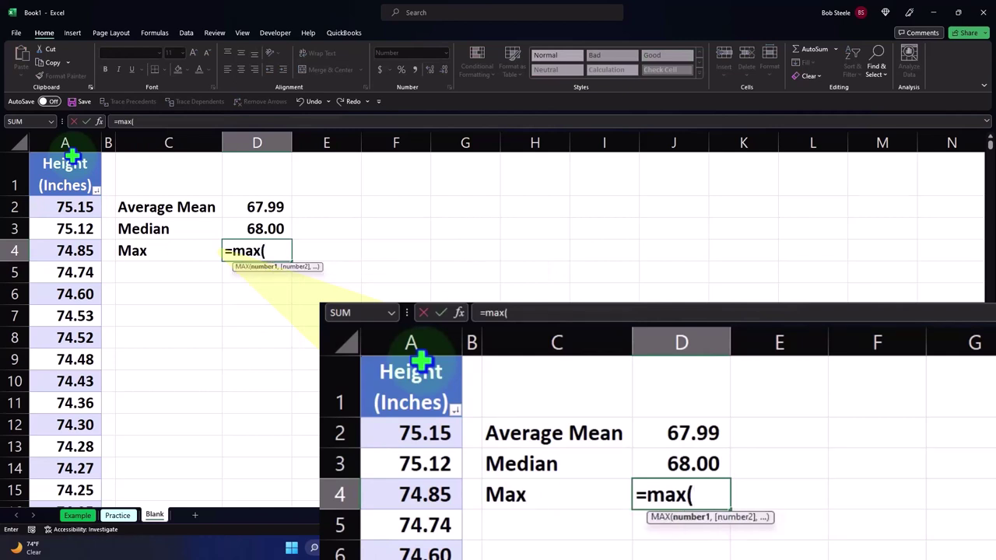
click(72, 155)
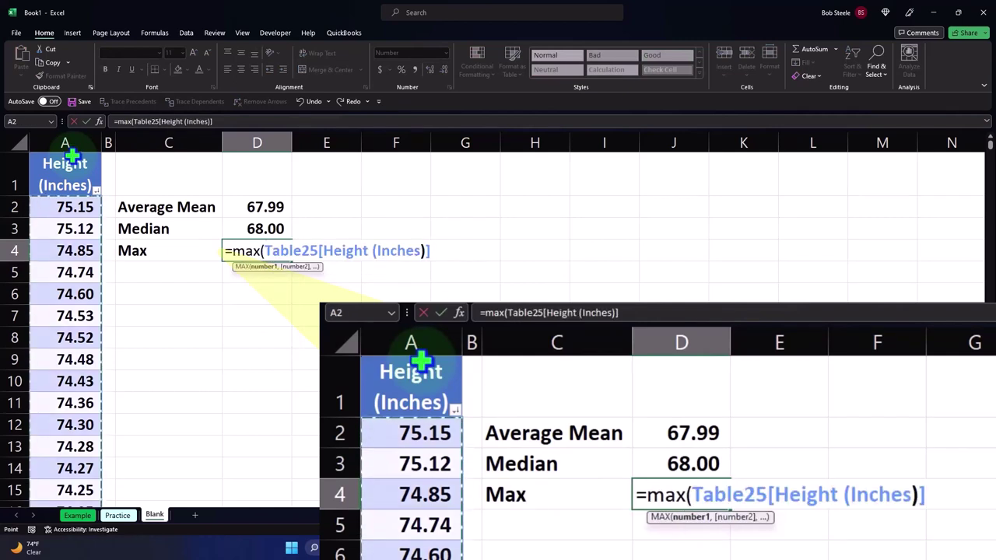
key(Return)
Step: Add a Min label in C5 with =MIN of the height column, giving 60.28
text(Min)
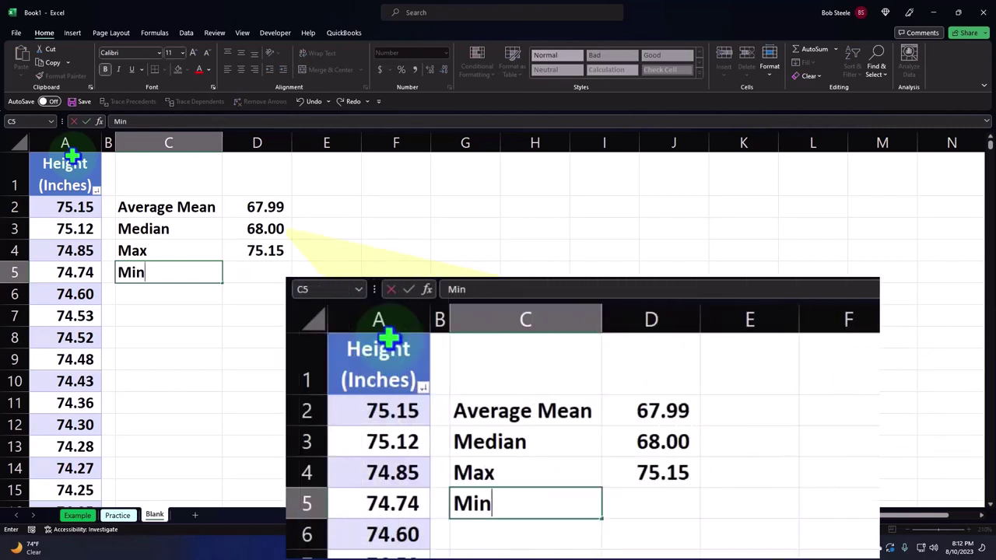
key(Tab)
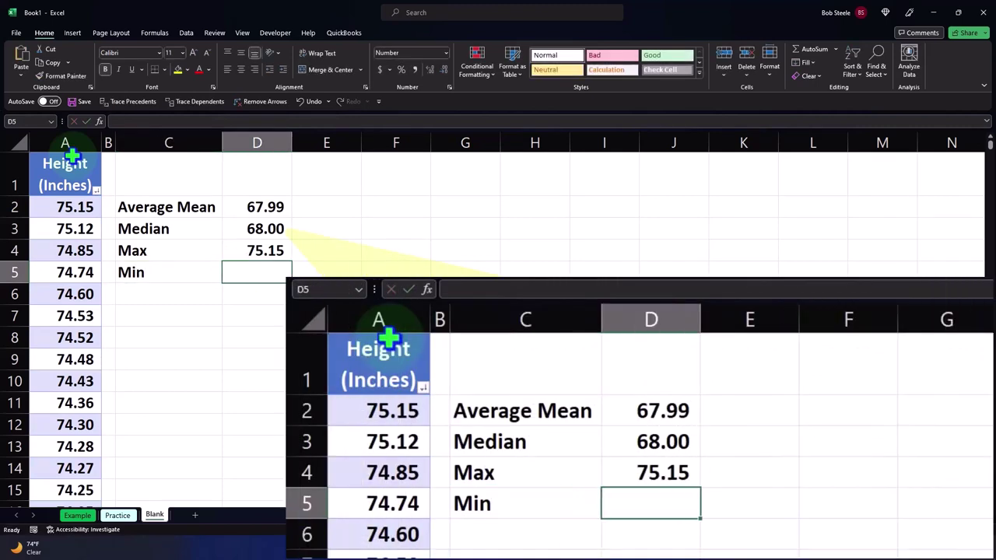
text(=min()
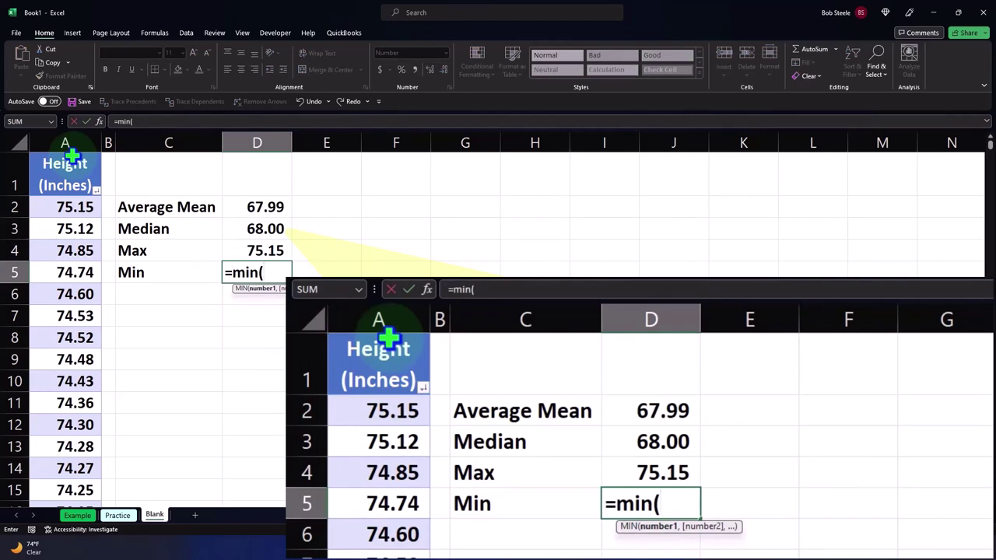
click(72, 156)
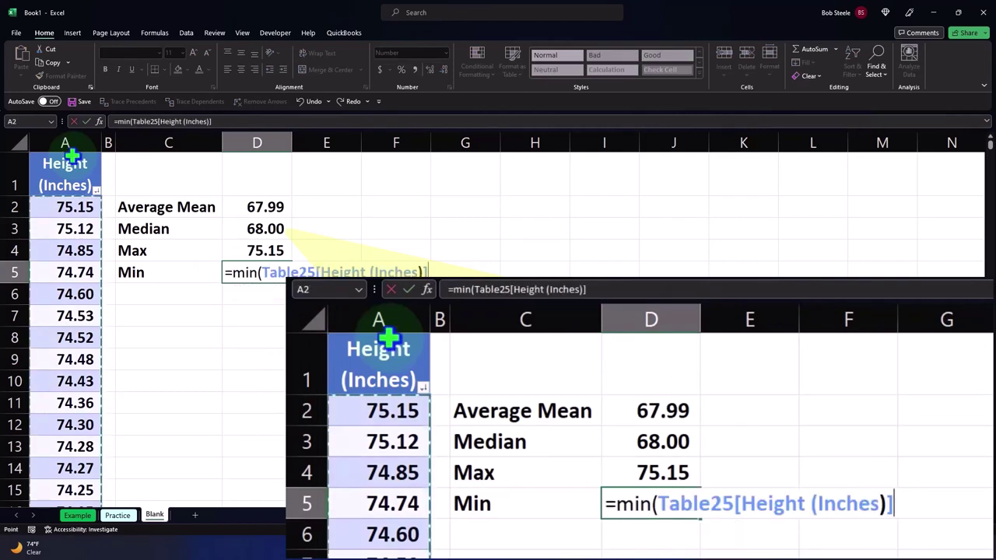
key(Return)
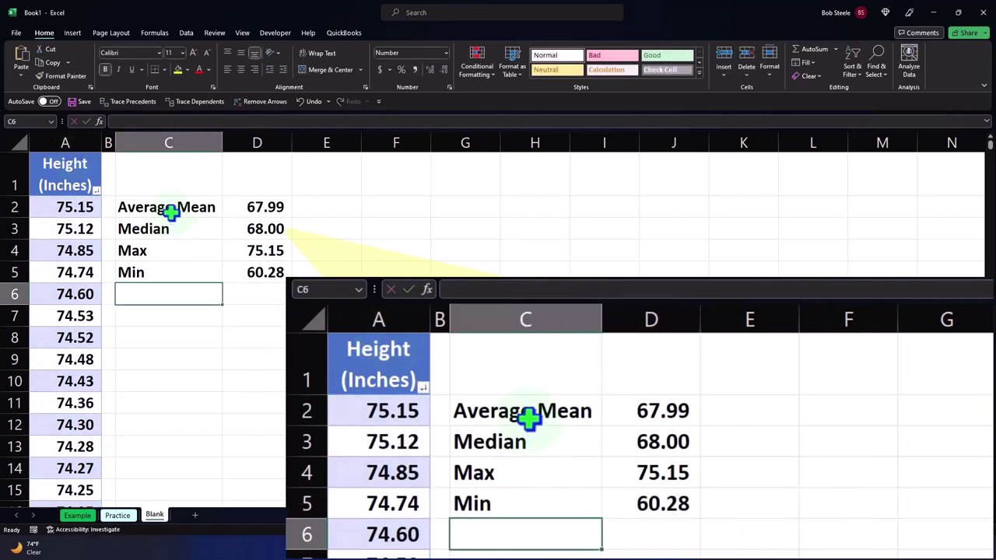
Step: Fill C2:D5 with a light cyan colour from More Colors
drag(171, 206, 244, 266)
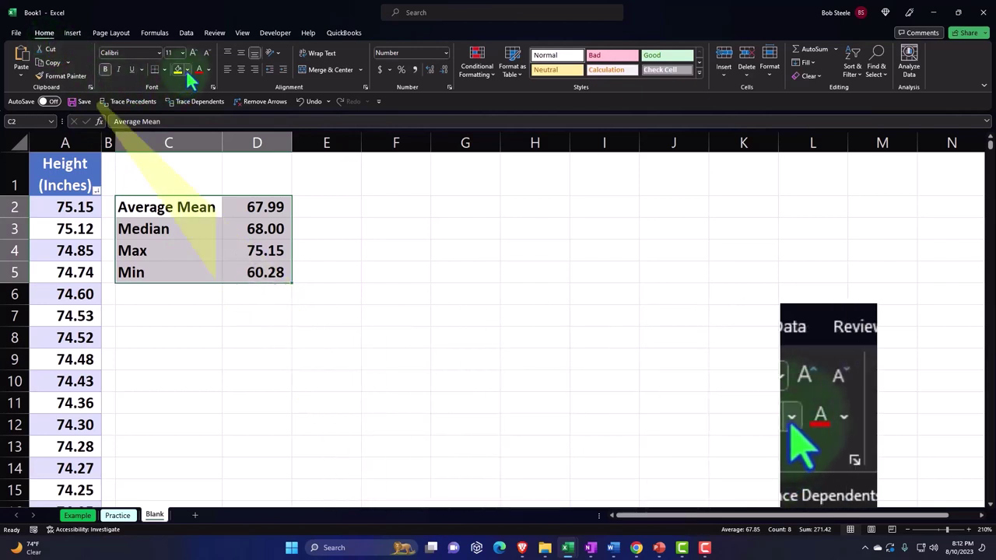
click(187, 69)
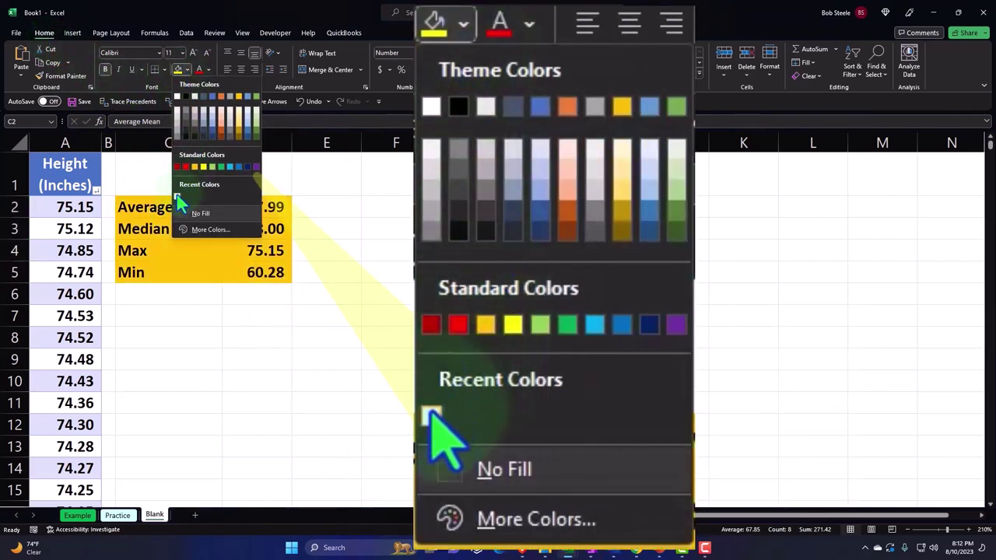
click(204, 231)
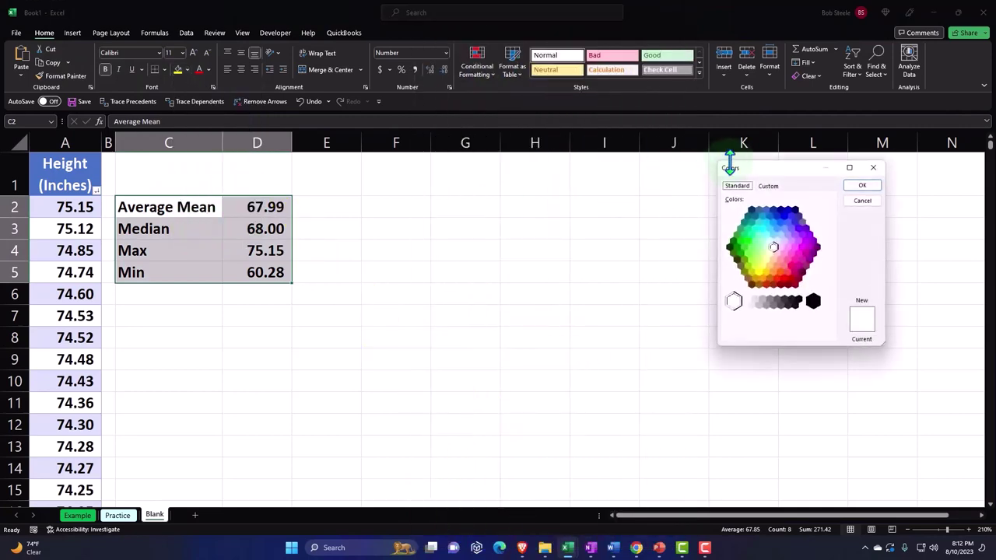
drag(755, 172, 402, 173)
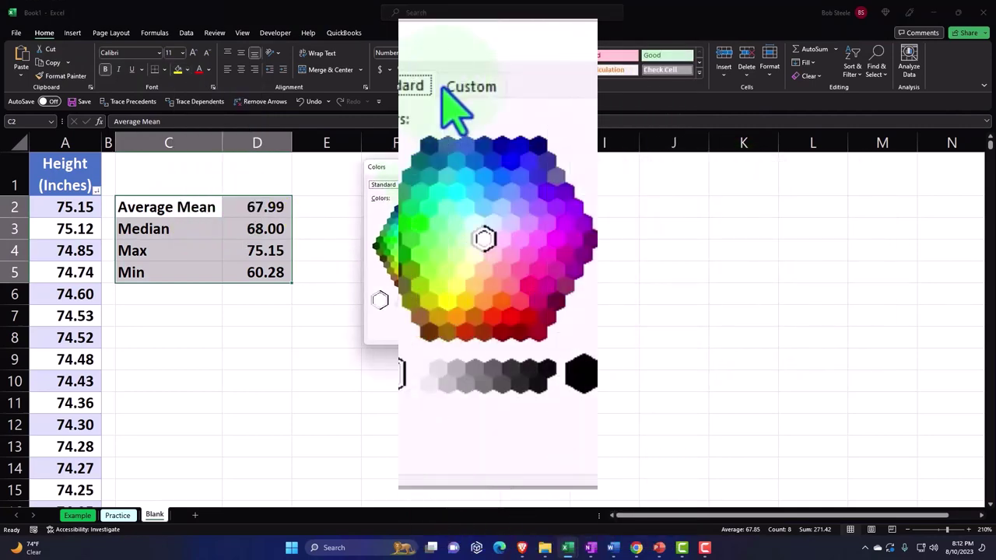
click(475, 225)
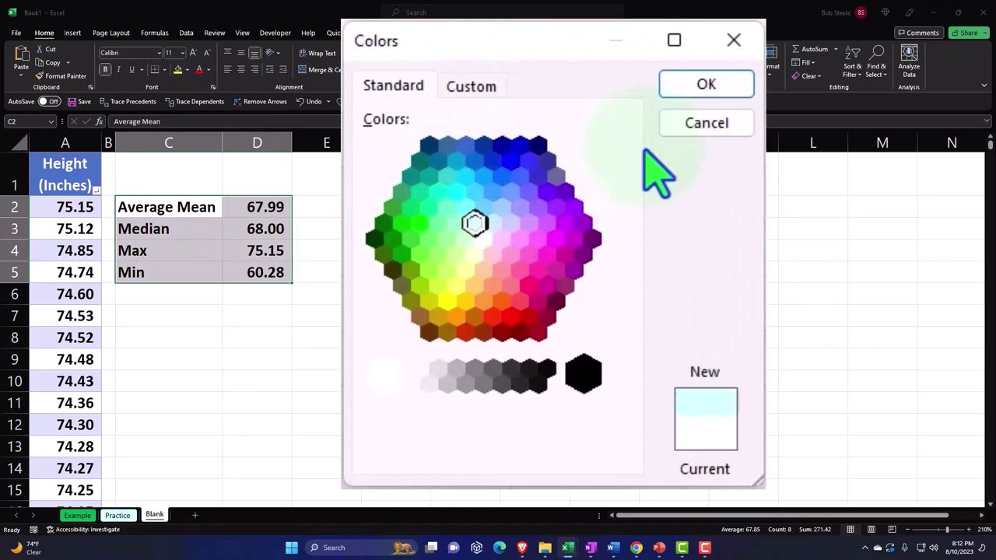
click(705, 87)
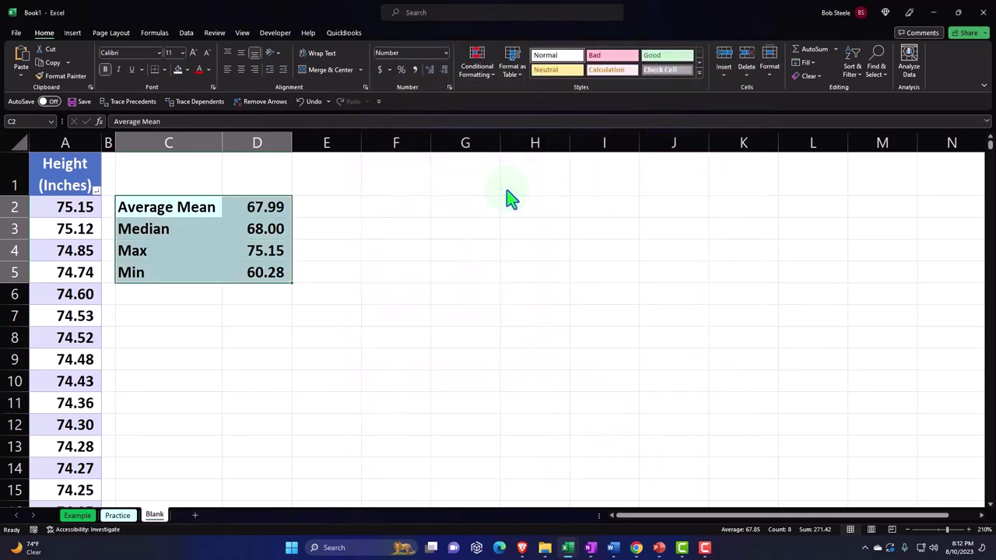
Step: Apply All Borders to the statistics block
click(163, 70)
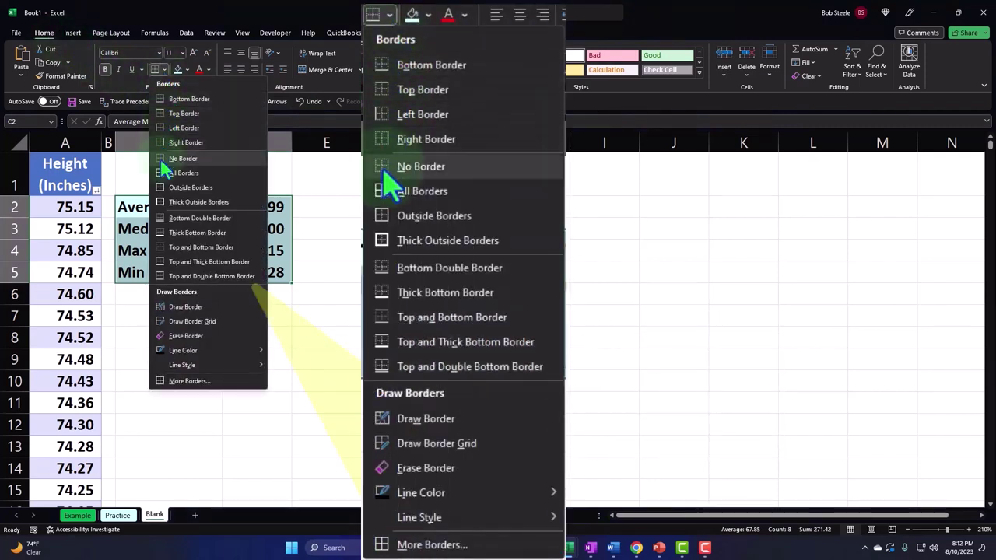
click(209, 176)
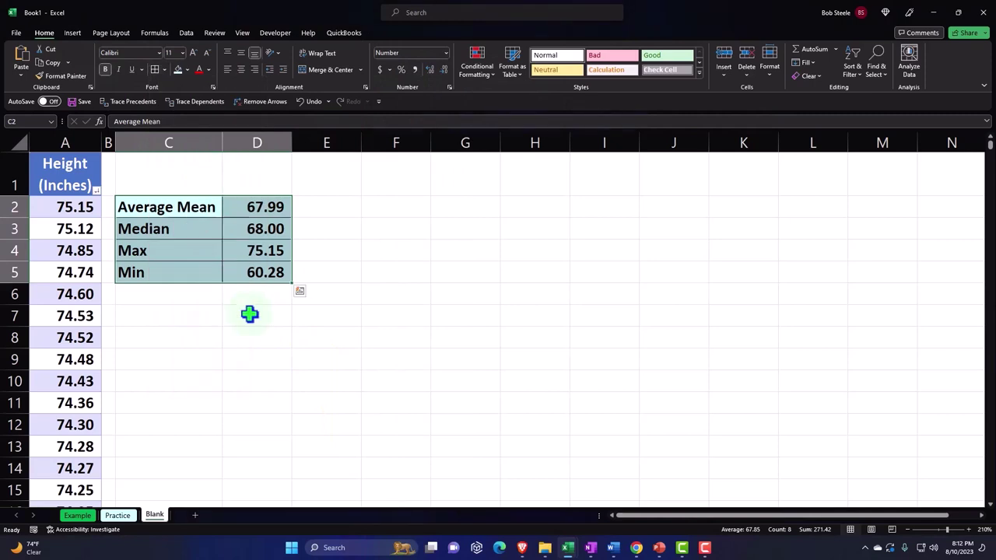
click(256, 335)
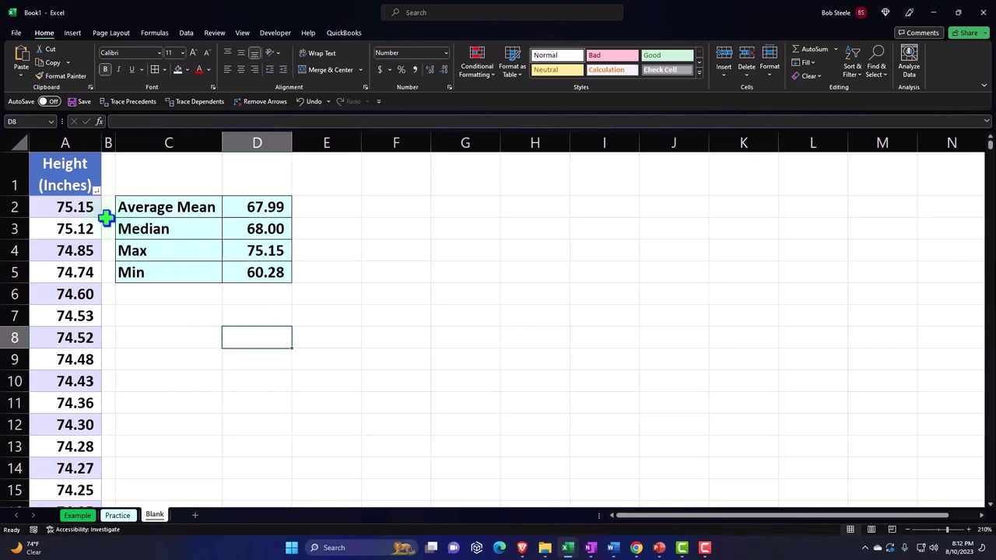
Step: Insert a histogram of the Height (Inches) column, placed and enlarged below the statistics block
click(67, 148)
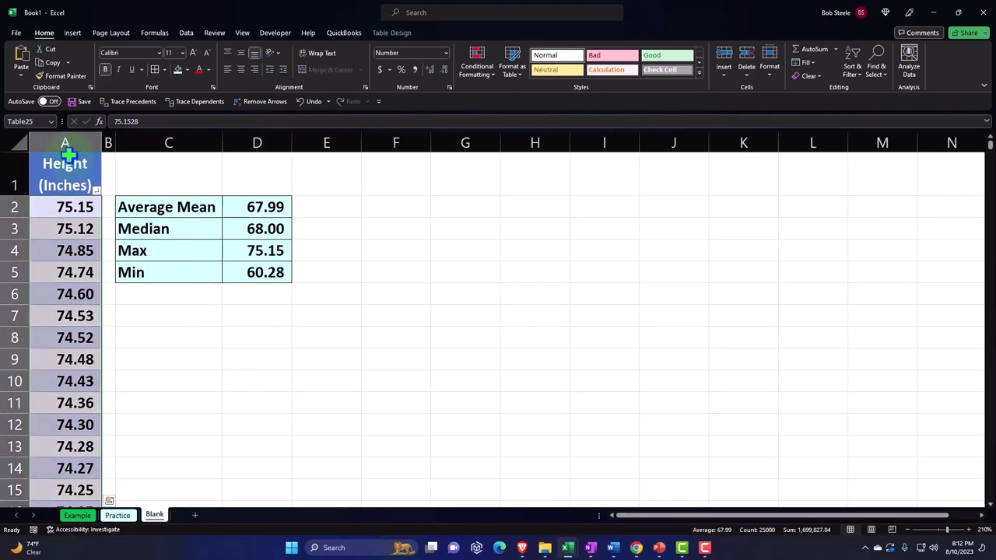
click(73, 33)
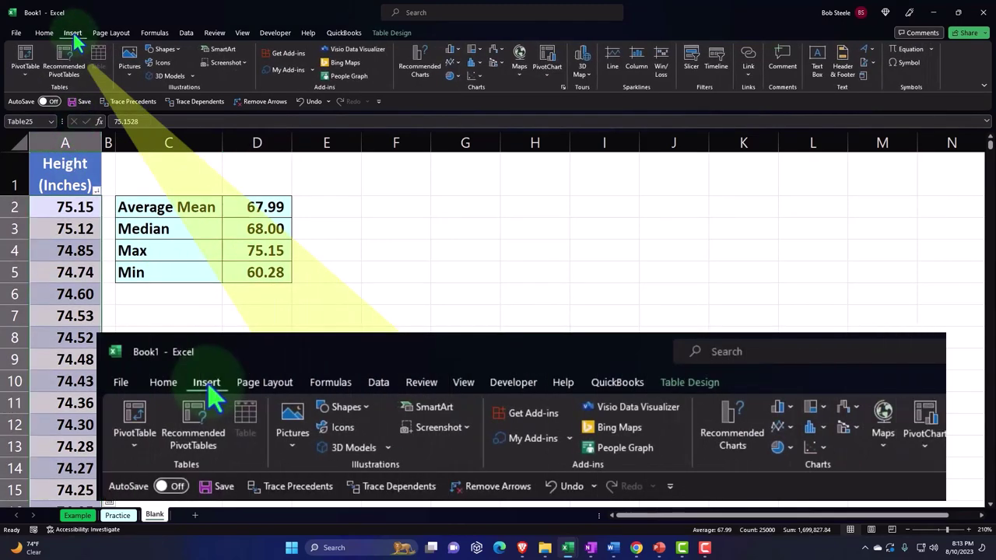
click(481, 66)
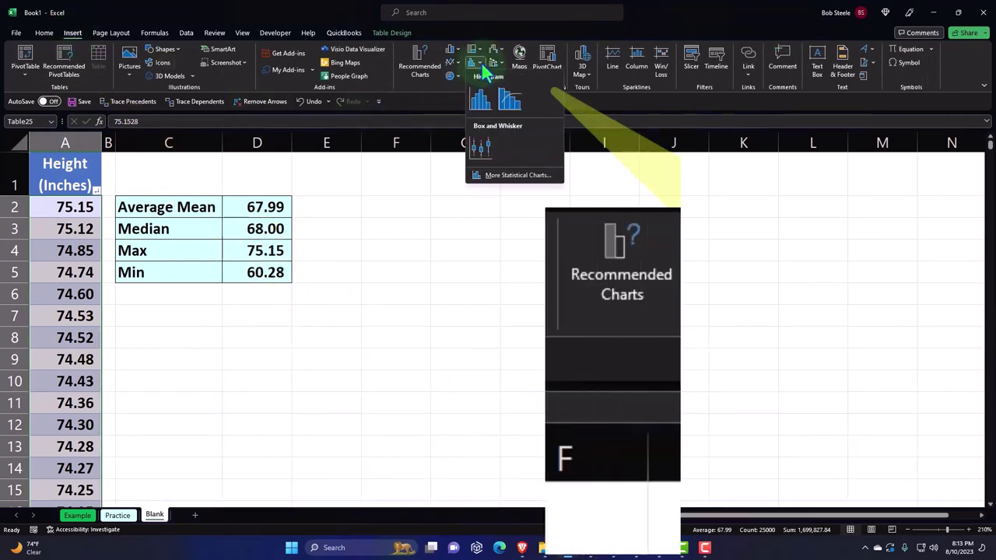
click(481, 105)
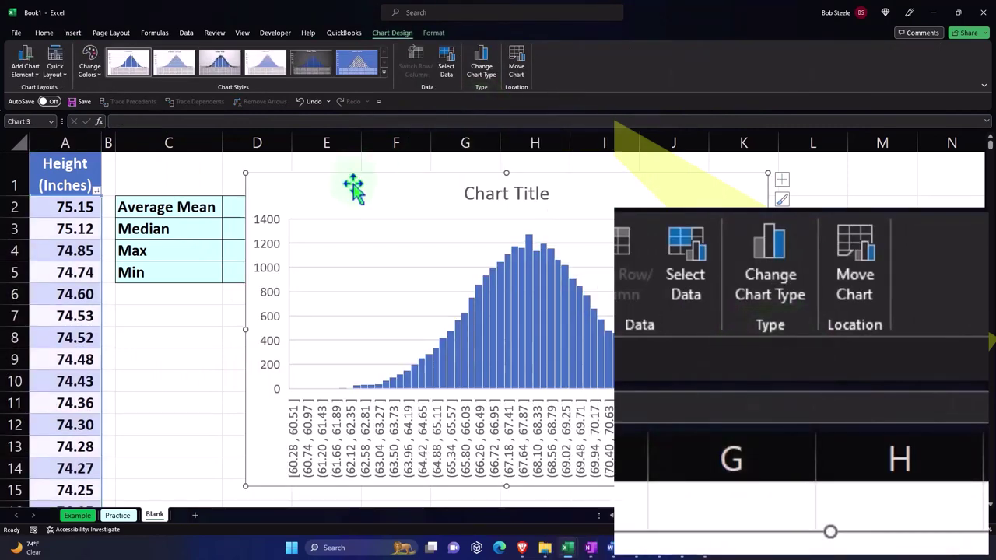
drag(351, 190, 226, 308)
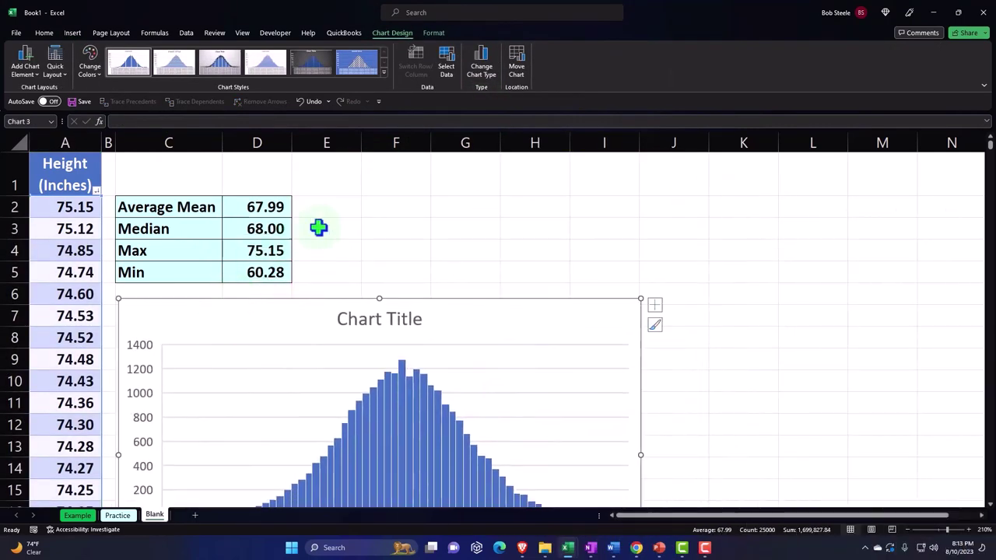
scroll(402, 218, down, 3)
drag(637, 417, 743, 483)
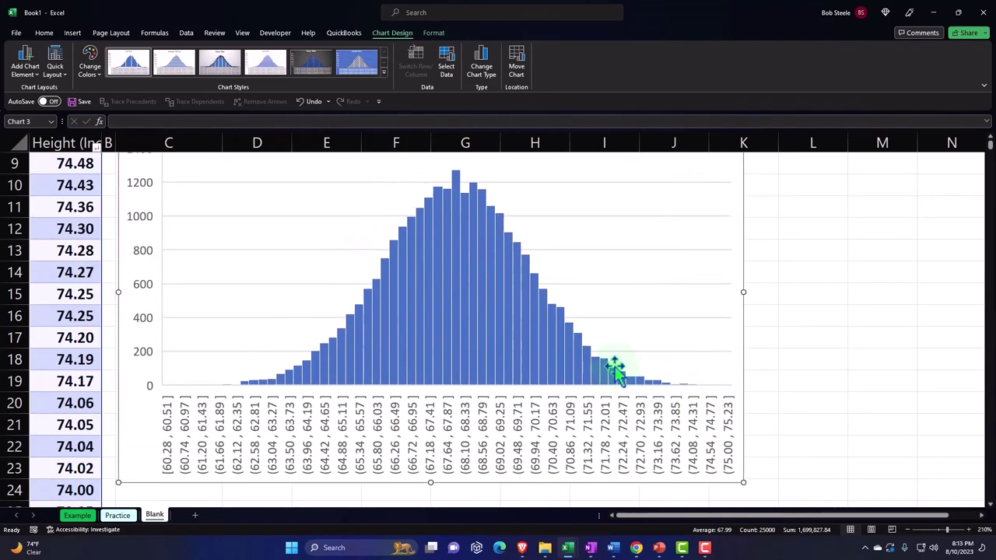
Step: Delete the histogram's placeholder chart title
scroll(614, 369, up, 2)
click(466, 264)
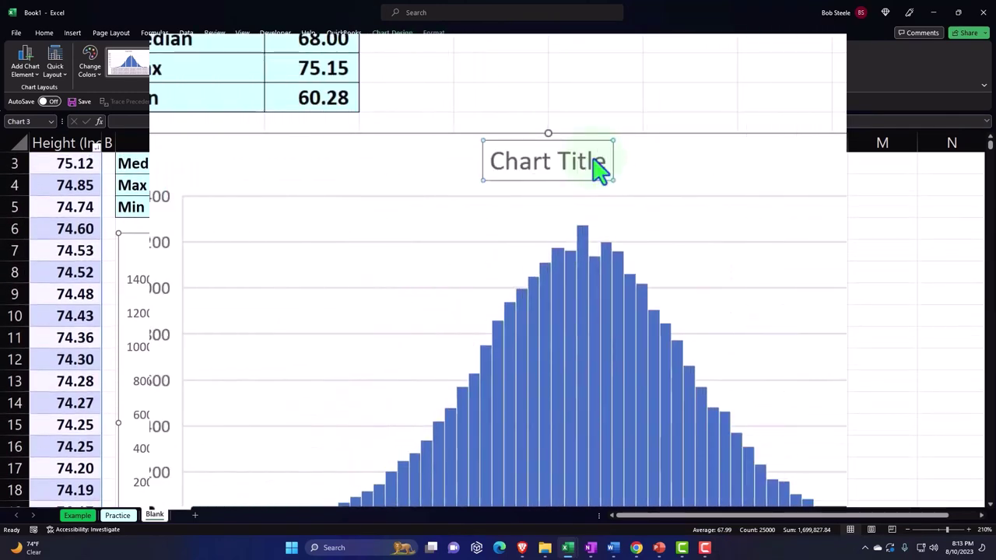
key(Delete)
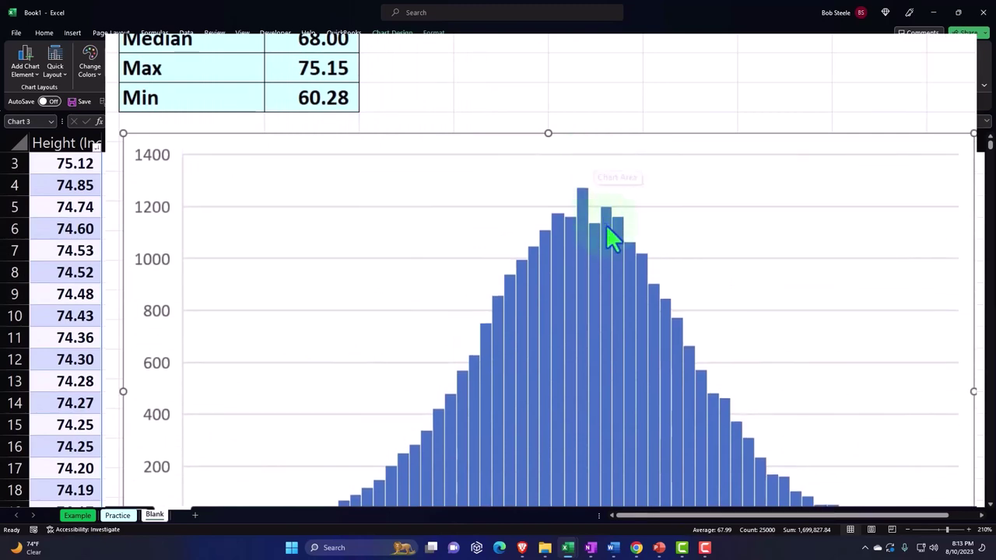
scroll(606, 231, down, 1)
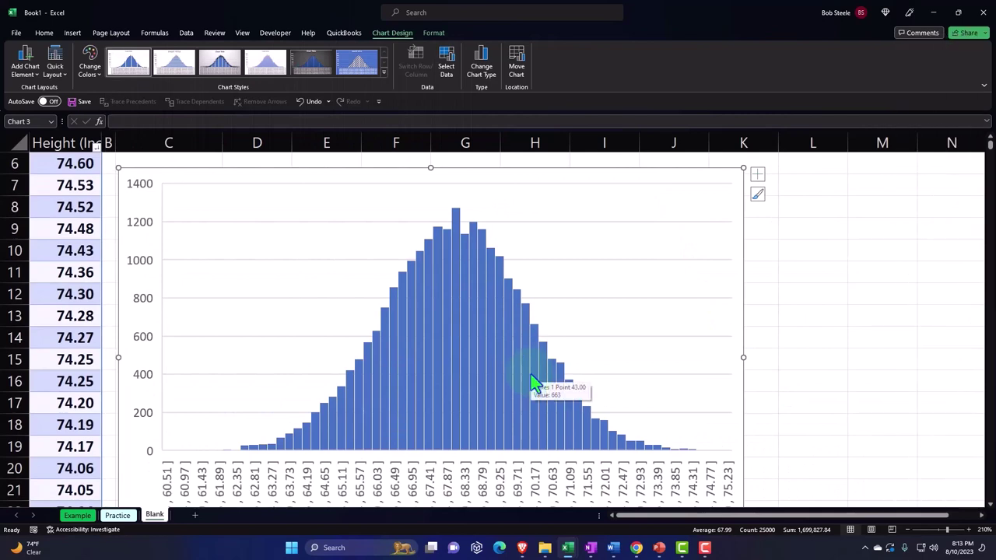
click(801, 273)
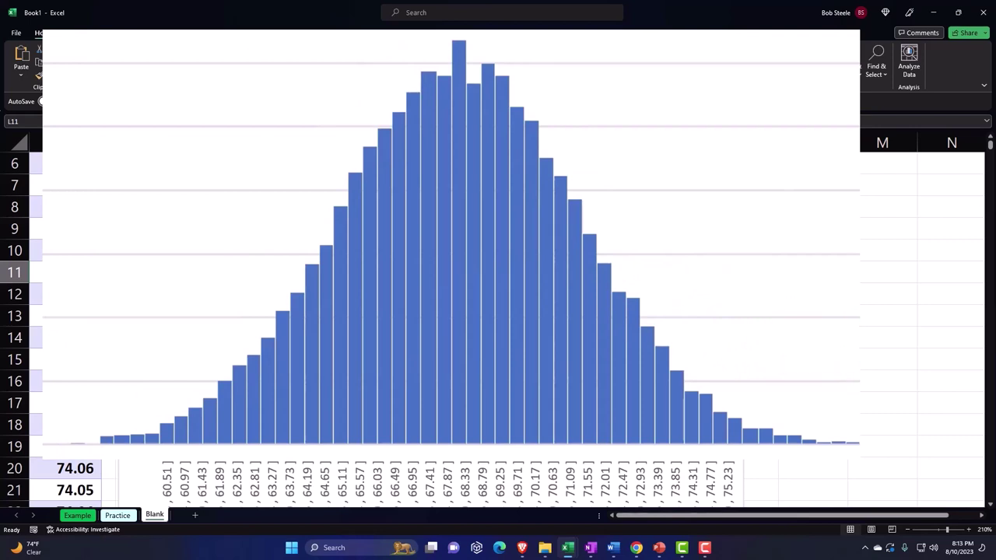
scroll(772, 372, down, 1)
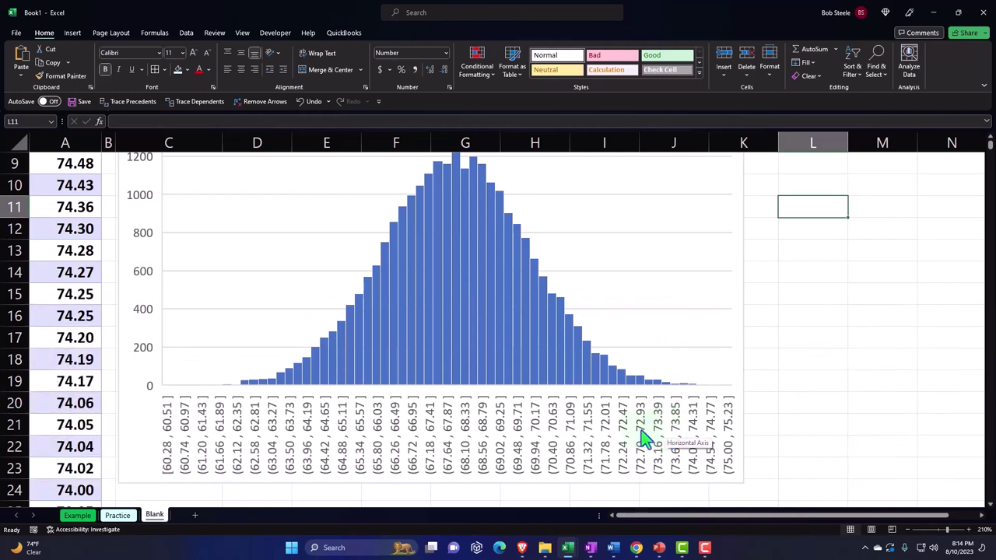
click(70, 229)
scroll(66, 333, up, 3)
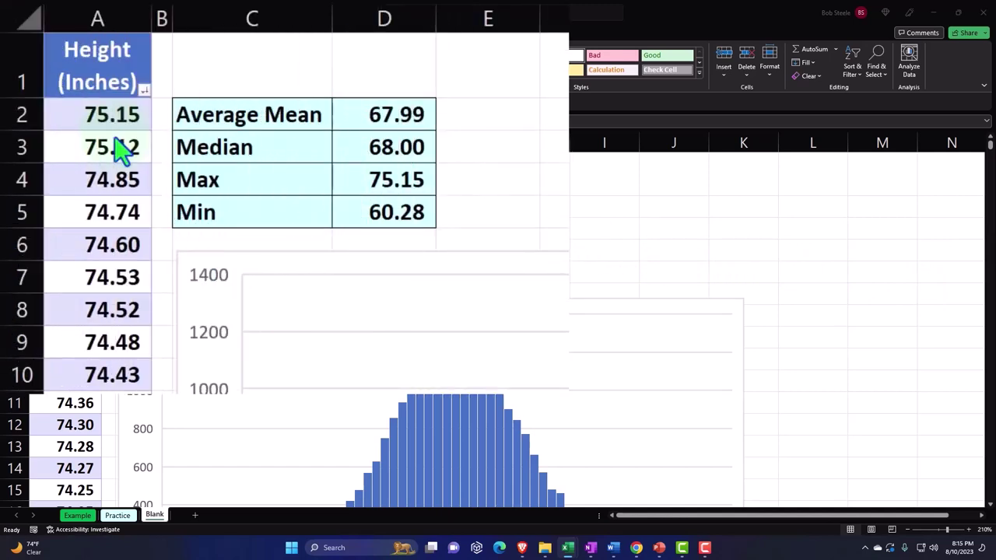
Step: Select the whole Height (Inches) column A and copy it to the clipboard
click(117, 150)
click(75, 425)
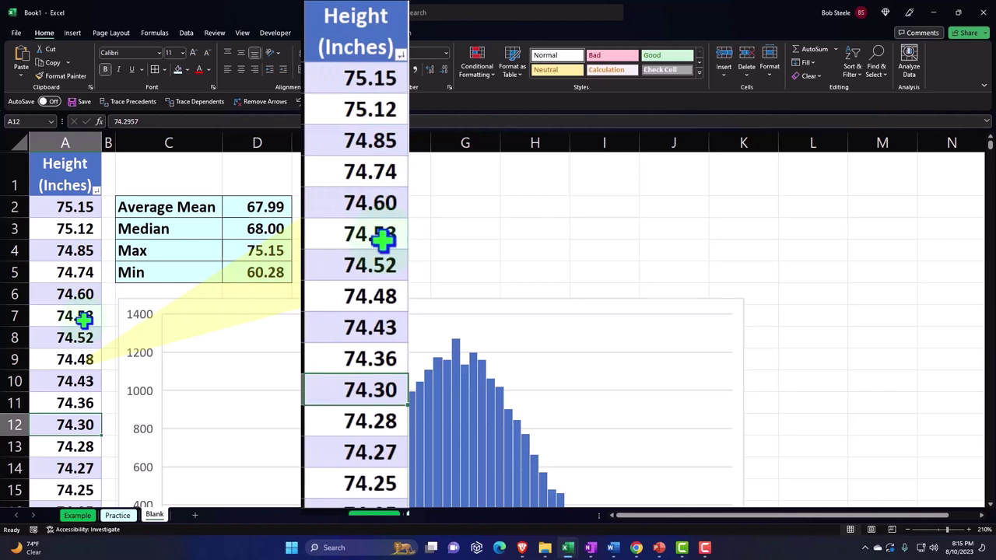
click(75, 142)
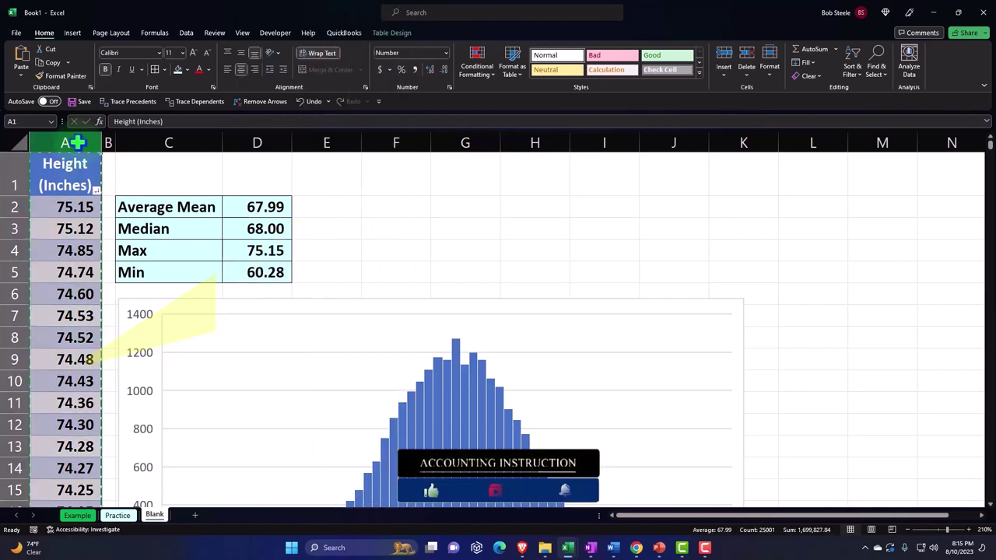
Step: Paste the copied heights into column M from M1 as values only
click(871, 180)
right_click(871, 180)
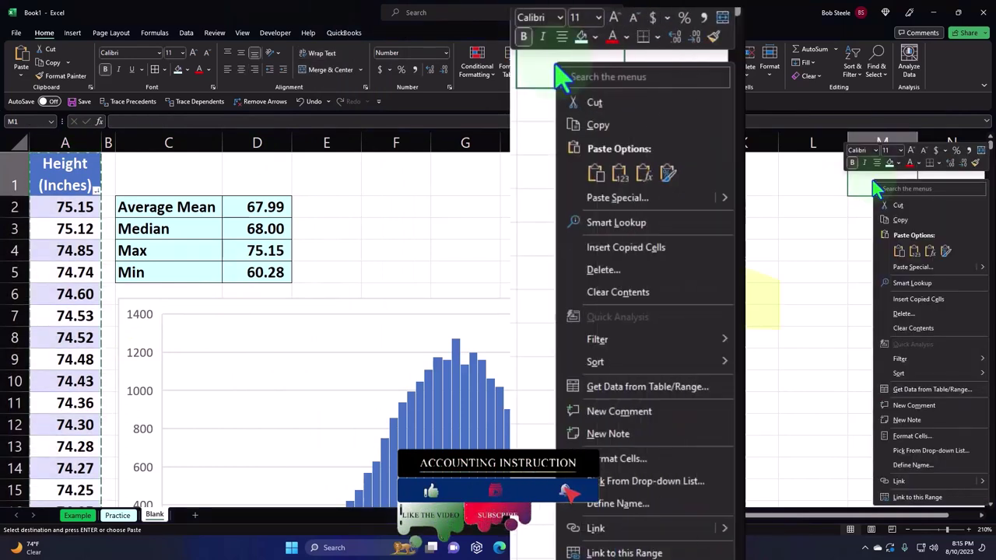
click(620, 177)
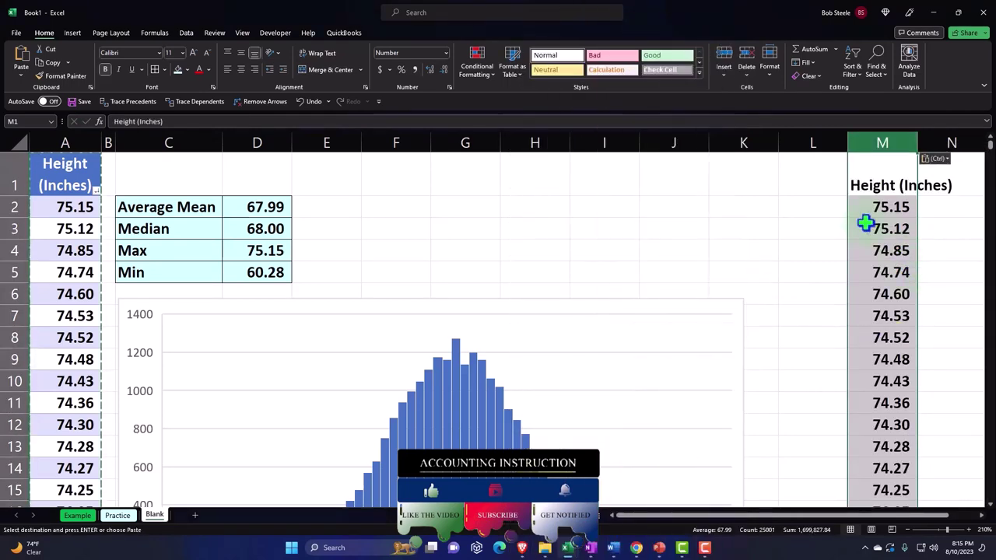
click(823, 178)
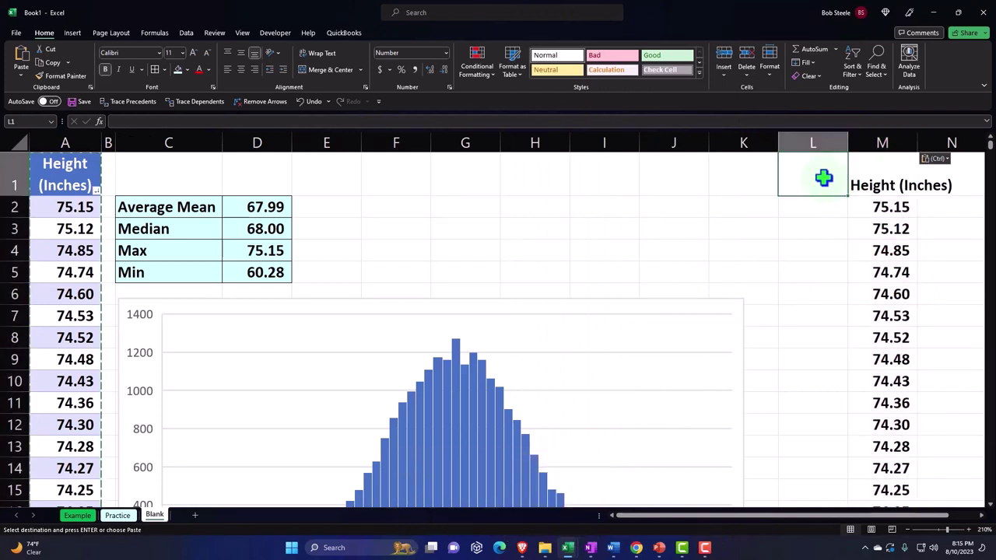
Step: Enter the header 'Rand' in L1 and the formula =RAND() in L2
text(Rand)
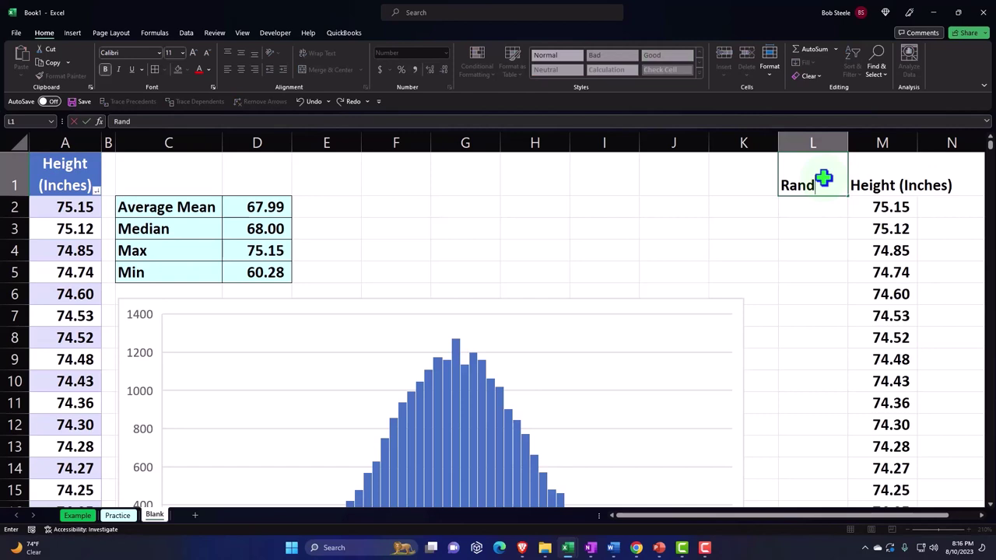
key(Return)
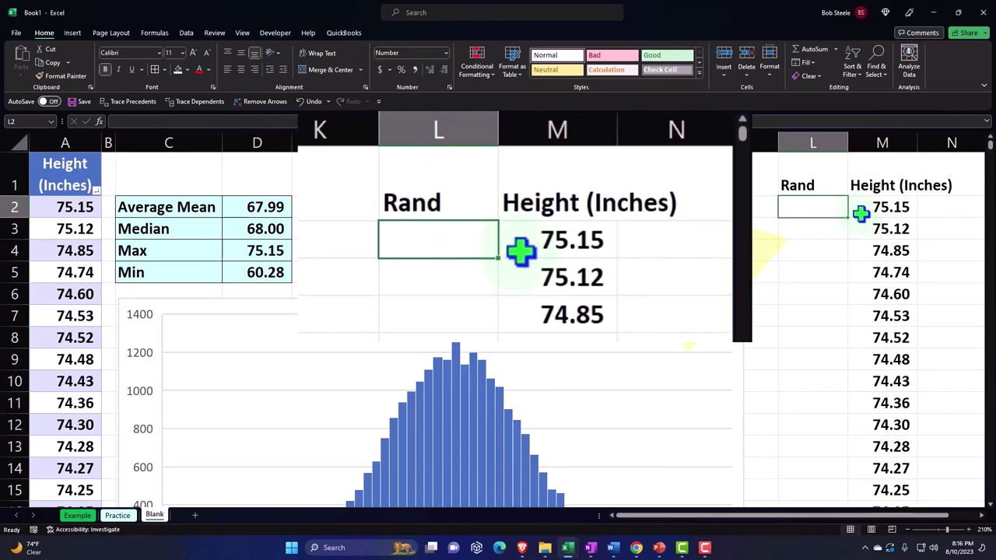
text(=rand)
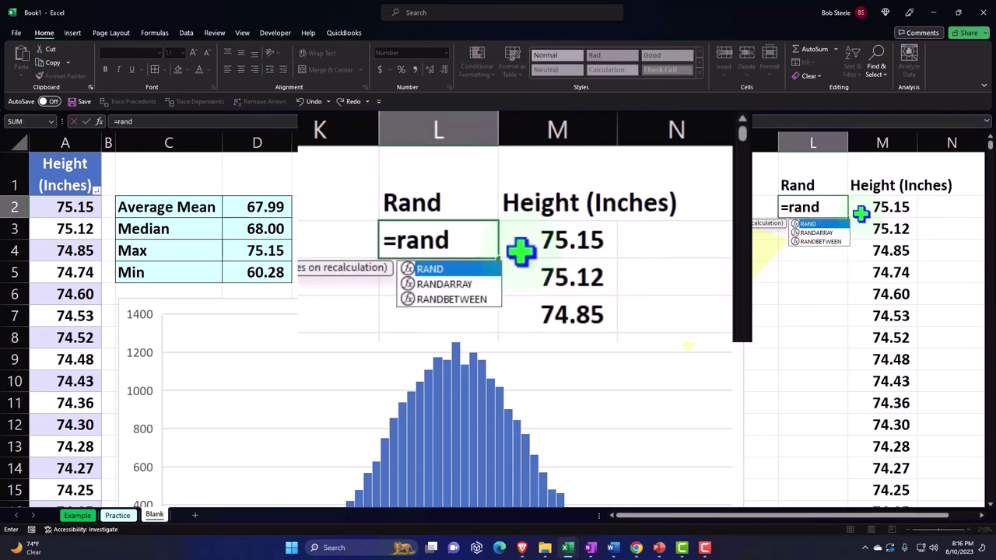
double_click(449, 270)
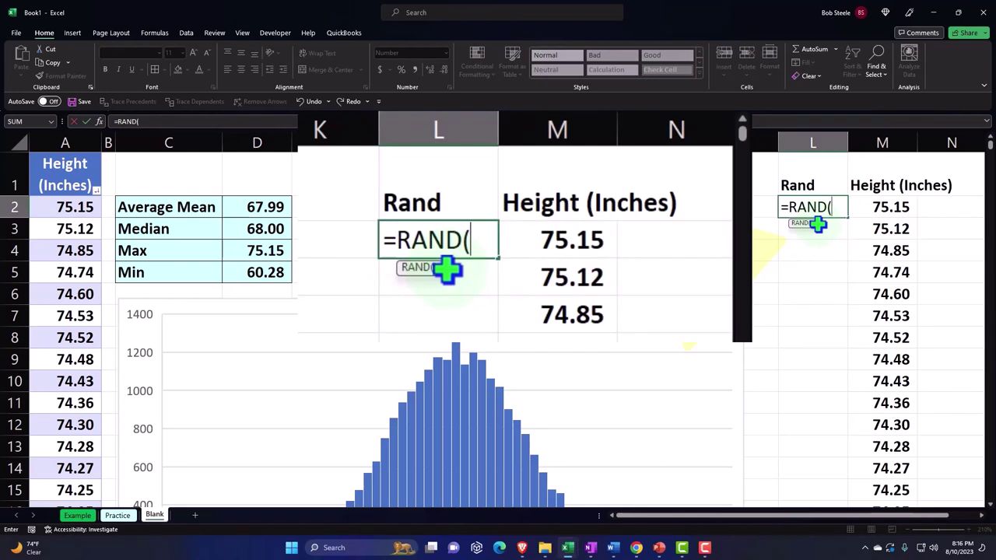
key(Return)
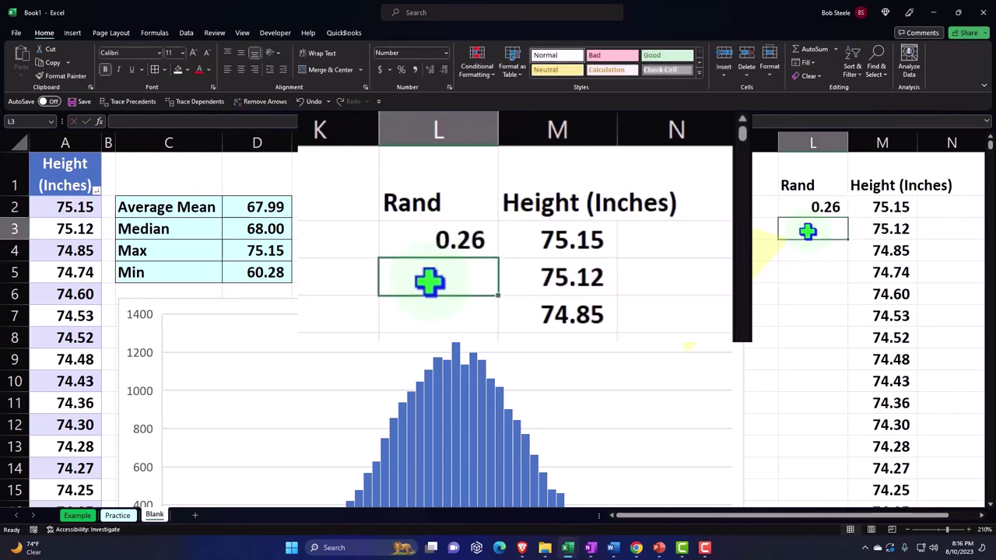
Step: Show the random value in L2 with five decimal places
click(813, 208)
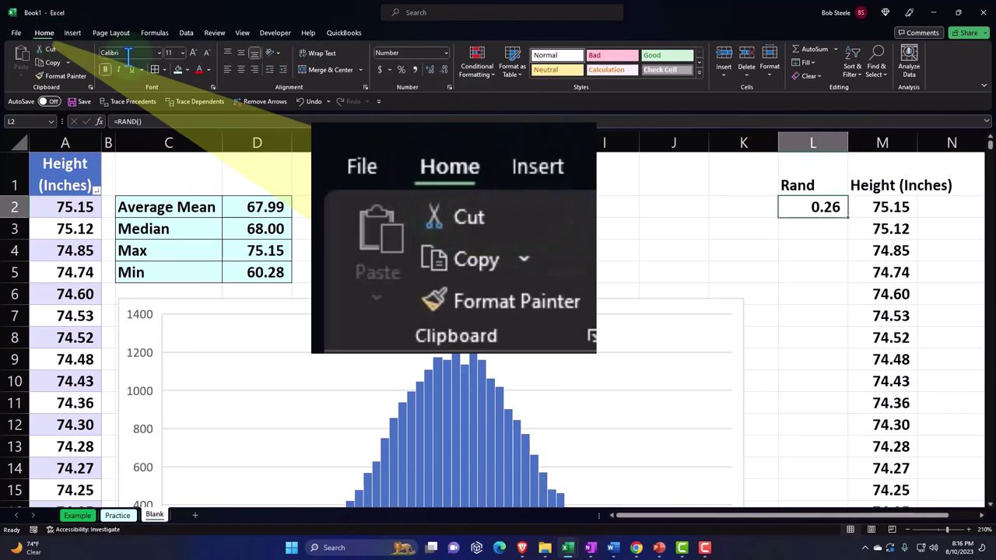
click(430, 69)
click(429, 69)
click(430, 67)
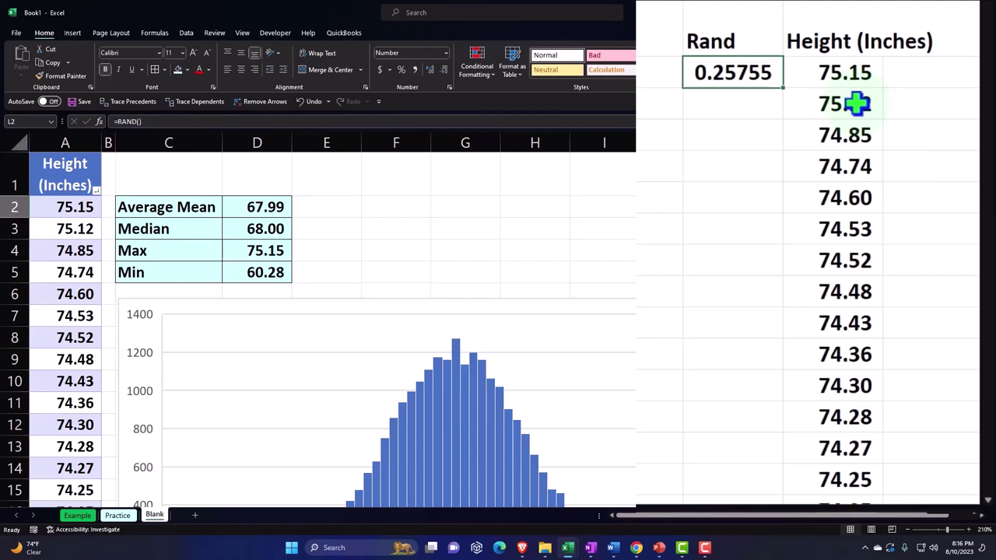
Step: Fill the RAND formula down column L beside every height
double_click(788, 92)
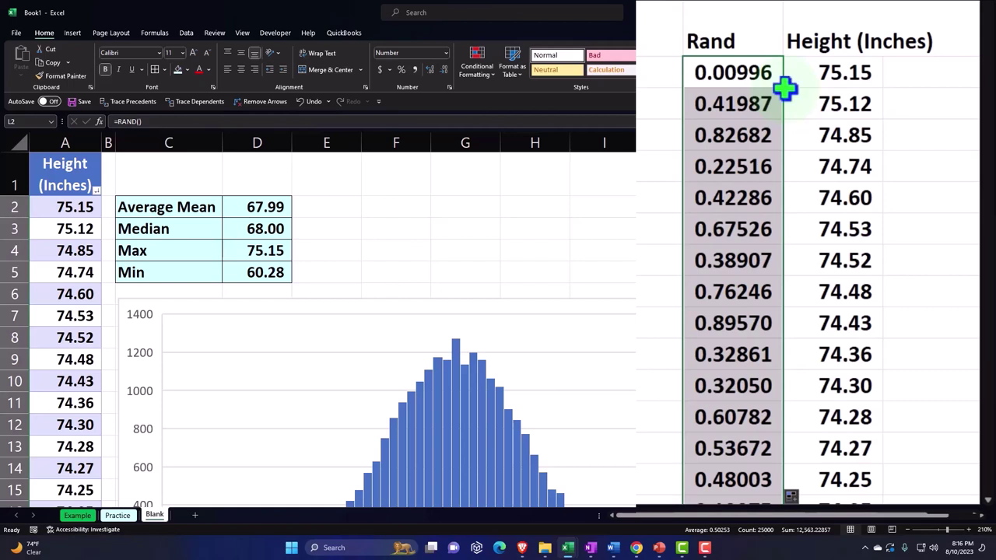
key(ctrl+z)
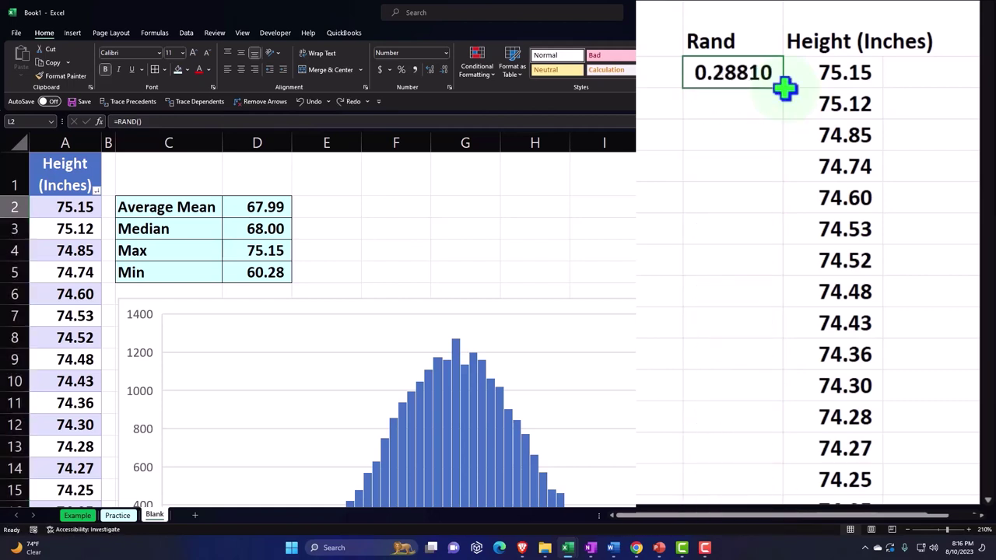
drag(785, 89, 802, 224)
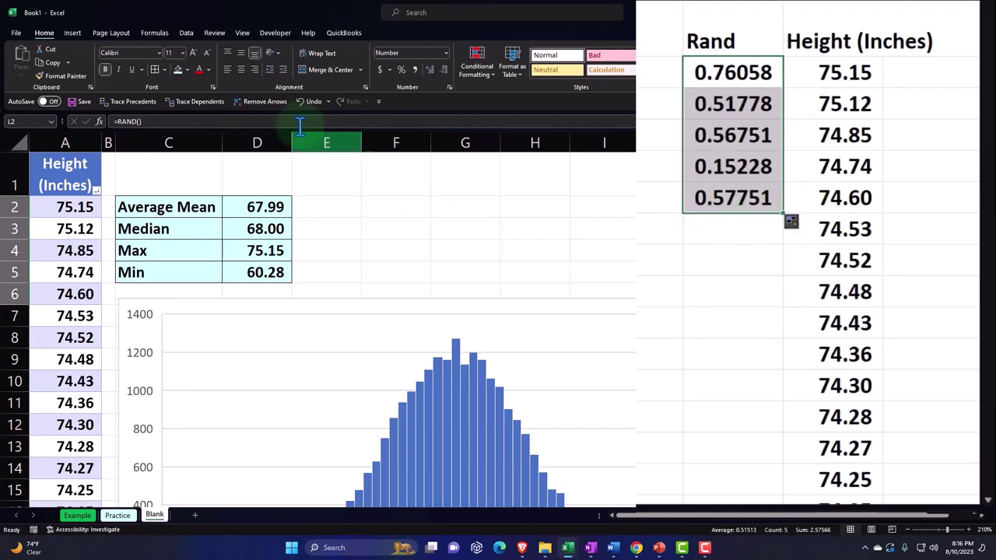
click(296, 102)
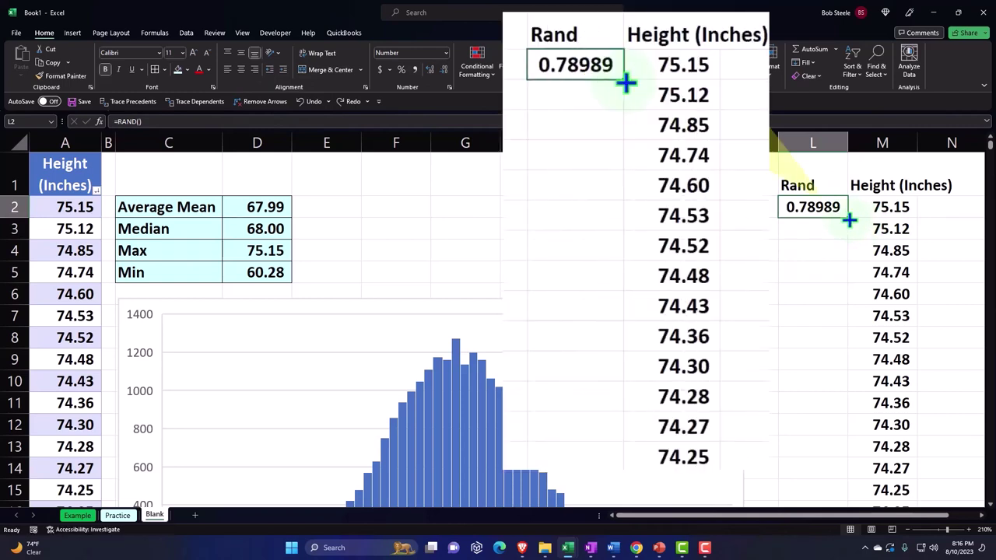
double_click(849, 220)
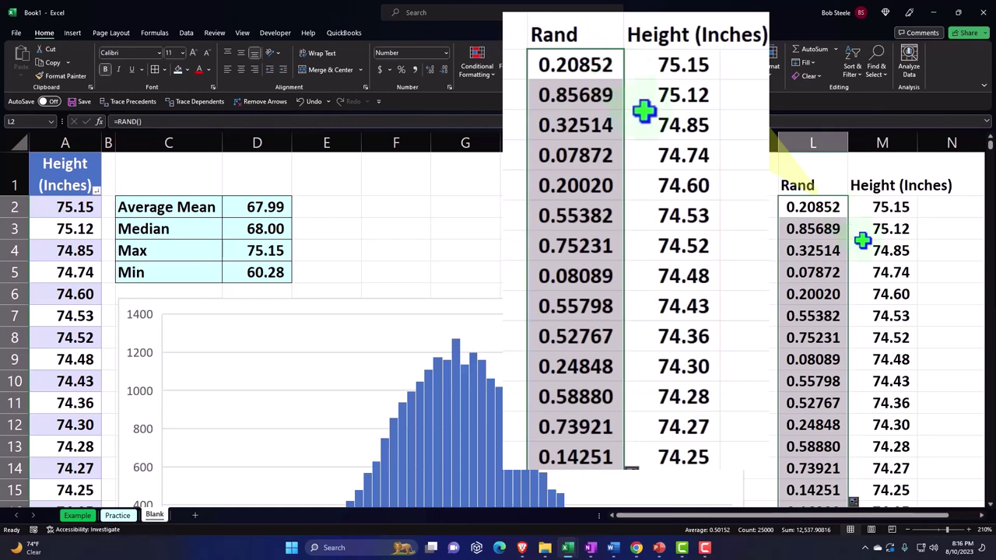
click(895, 270)
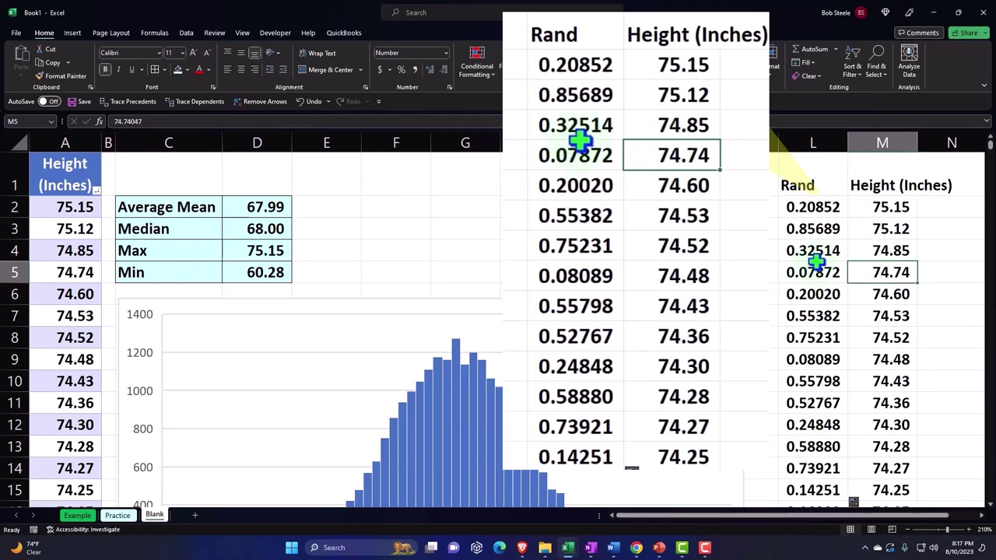
Step: Convert the Rand and height data into a table with headers
click(76, 35)
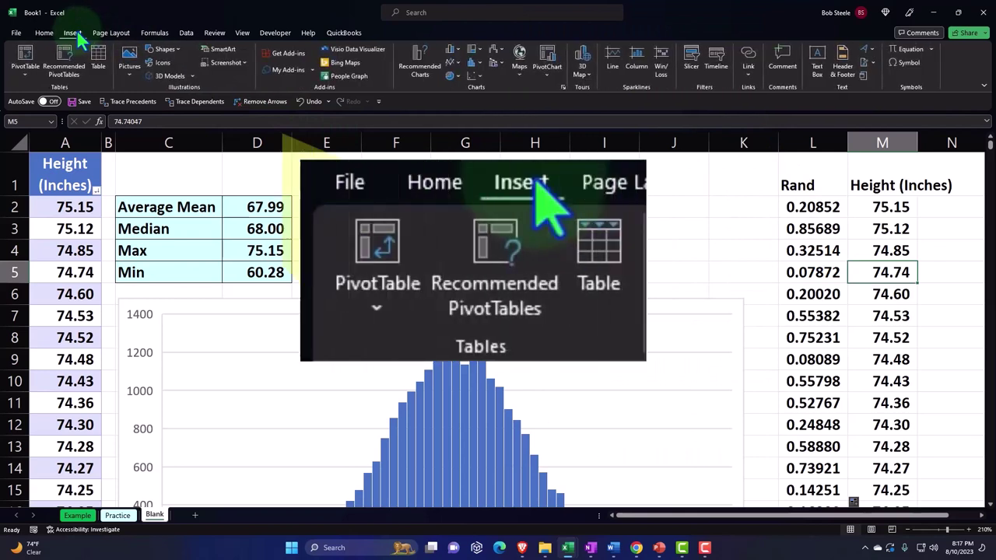
click(100, 69)
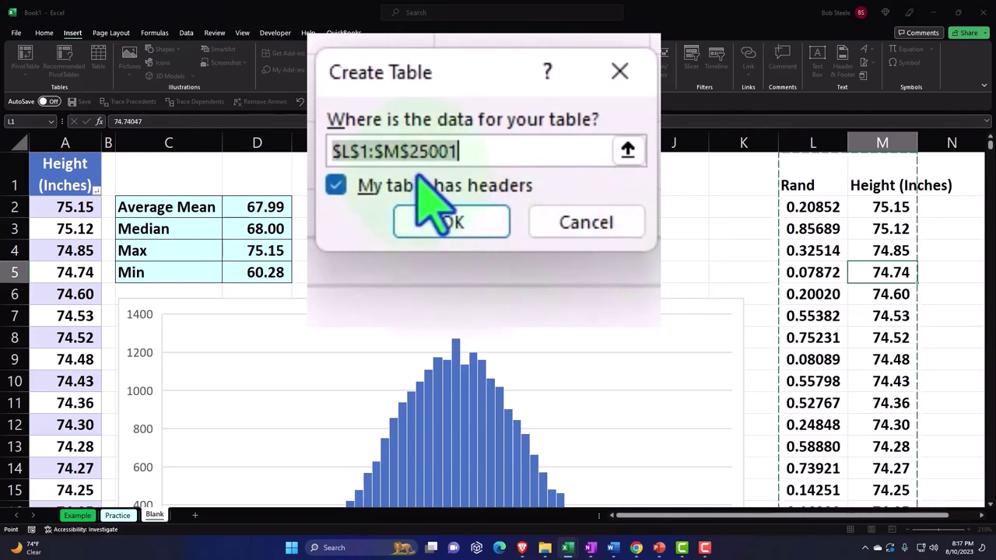
click(439, 292)
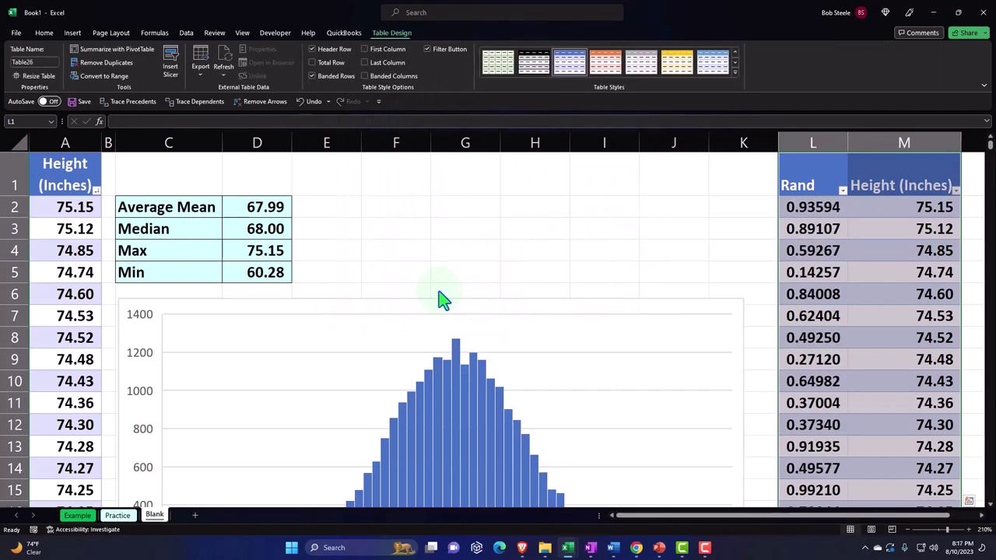
click(891, 271)
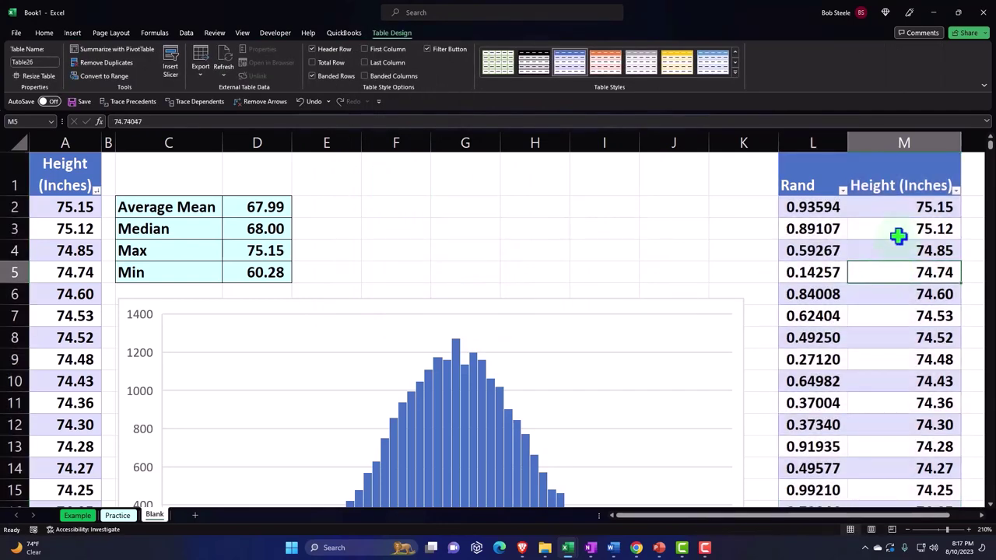
Step: Commit the Height (Inches) heading in M1 and narrow column M to fit
double_click(899, 186)
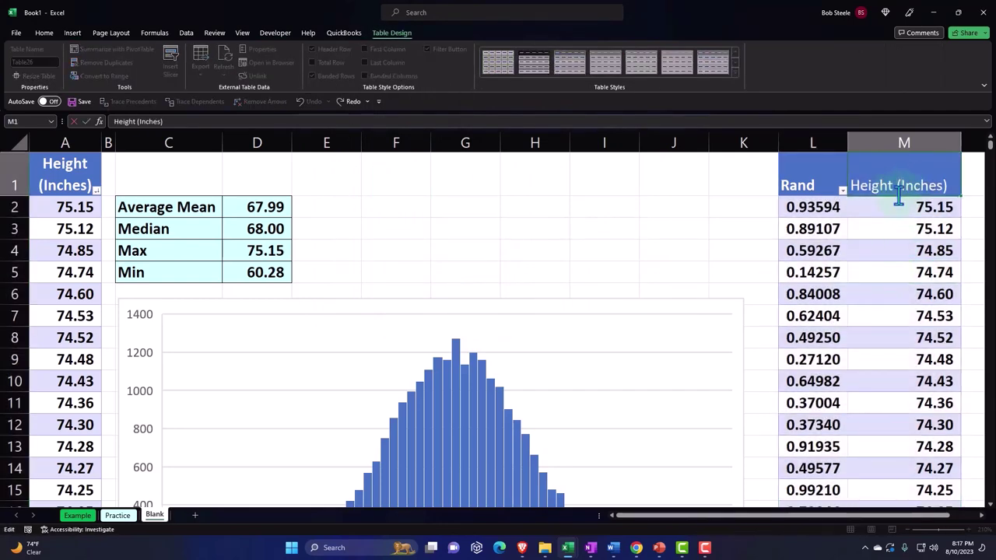
click(918, 250)
click(946, 165)
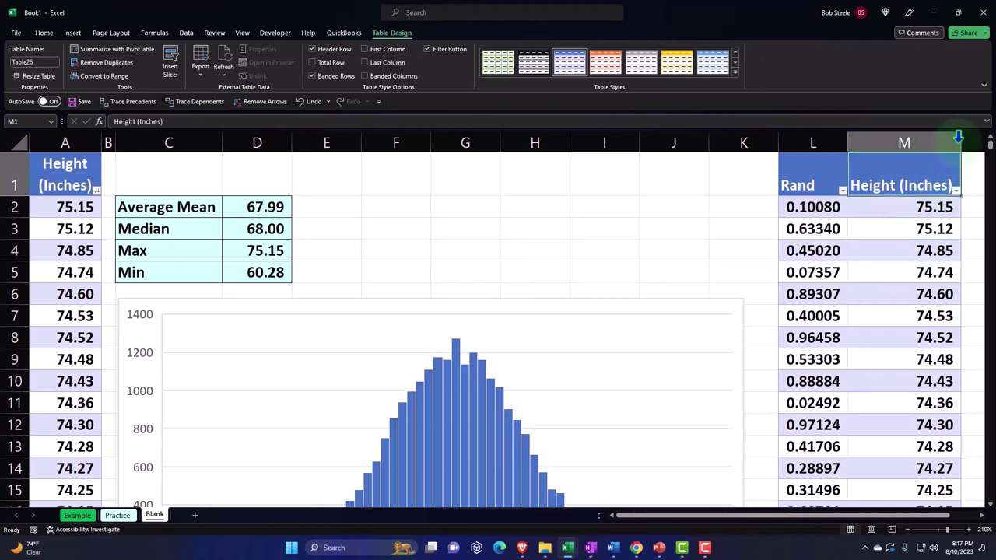
drag(960, 140, 911, 140)
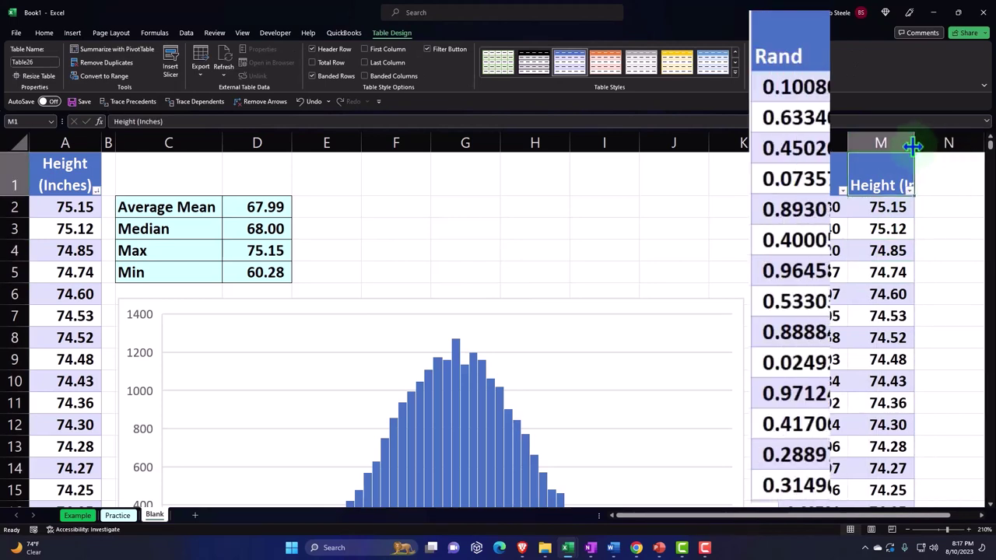
click(786, 18)
click(853, 26)
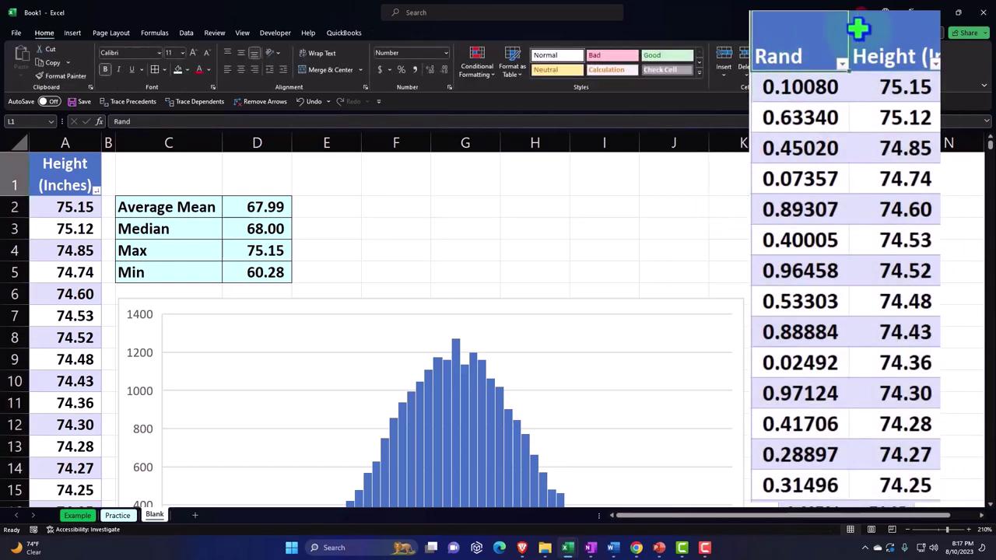
Step: Wrap and centre the Rand and Height (Inches) header text
click(44, 32)
click(318, 53)
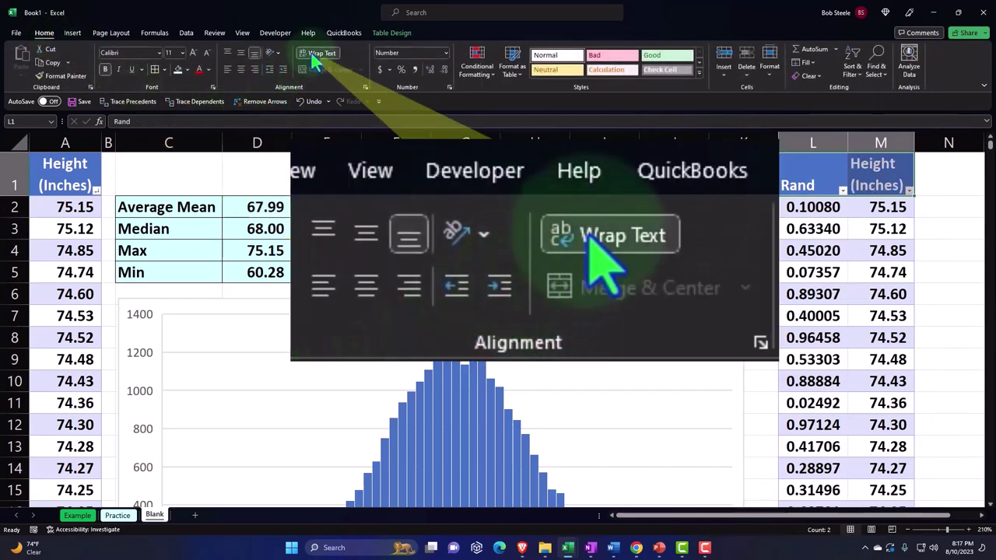
click(241, 69)
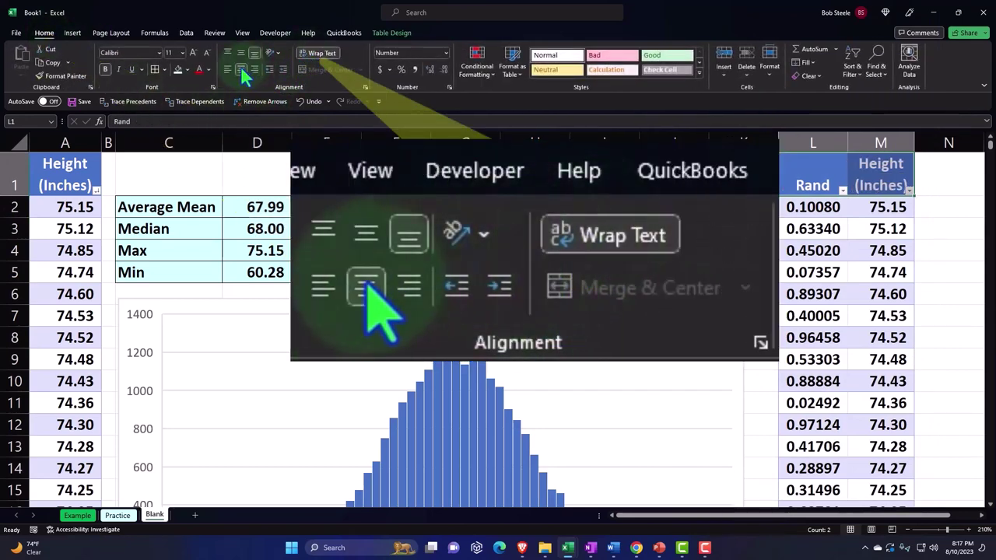
click(887, 227)
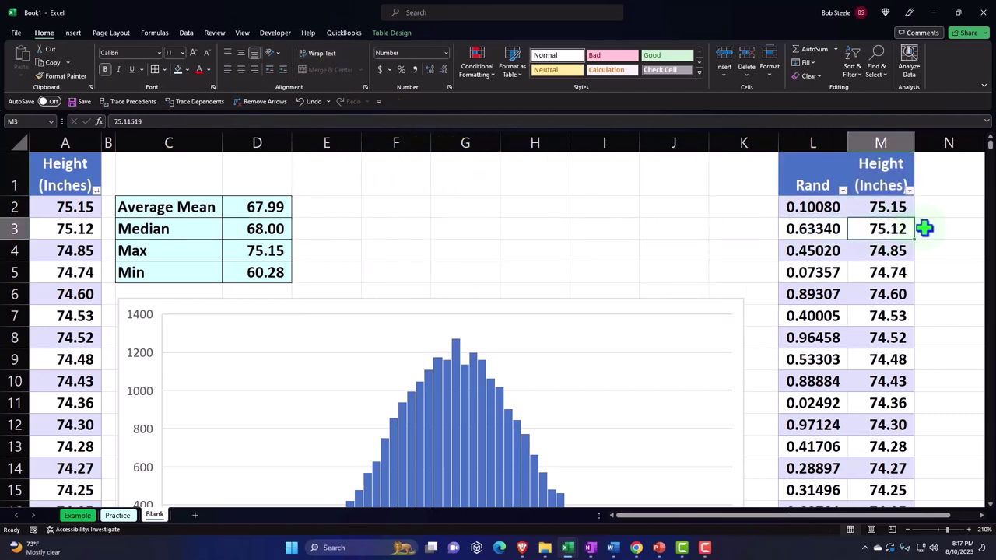
Step: Re-enter the RAND formulas in L3, L5 and L6 to regenerate the random values
double_click(814, 228)
key(Return)
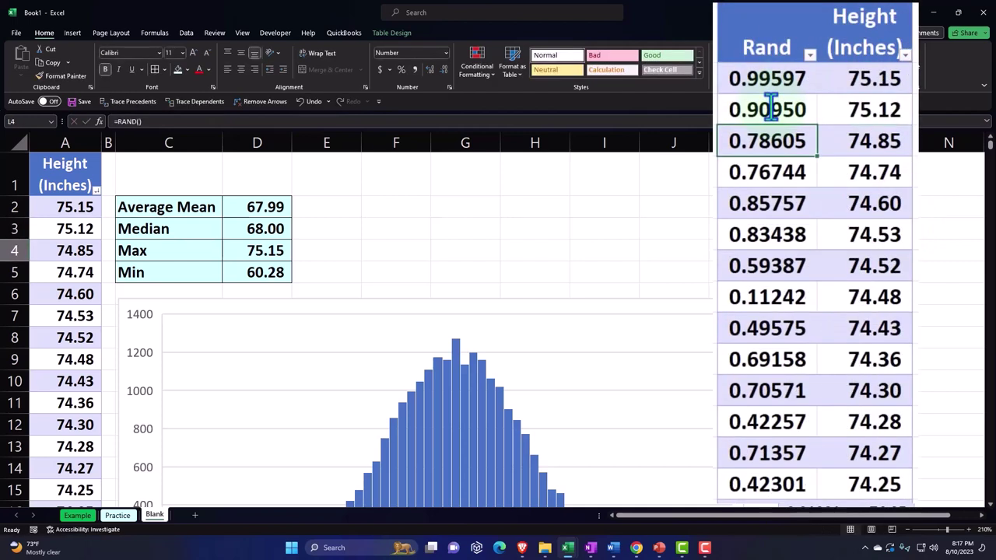
click(766, 177)
double_click(766, 178)
key(Return)
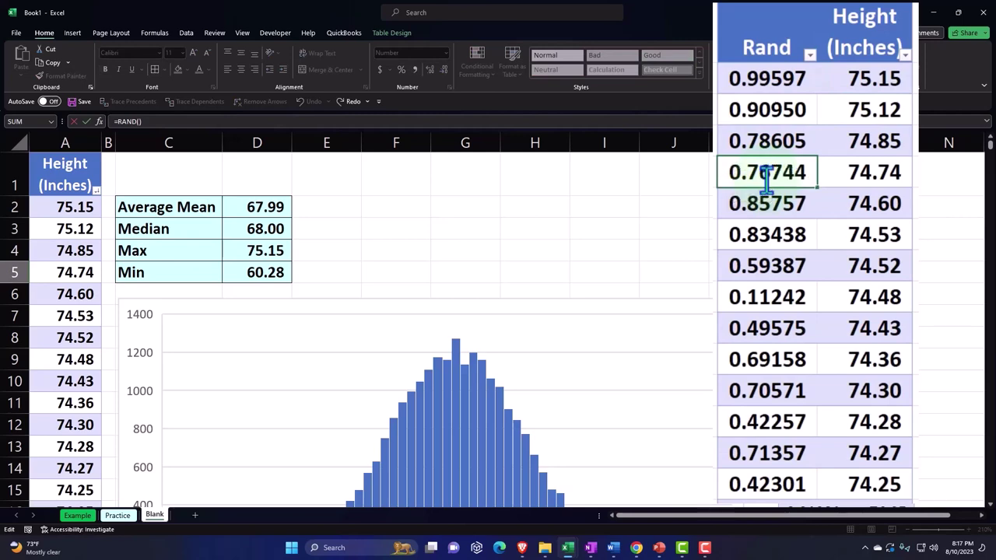
double_click(770, 207)
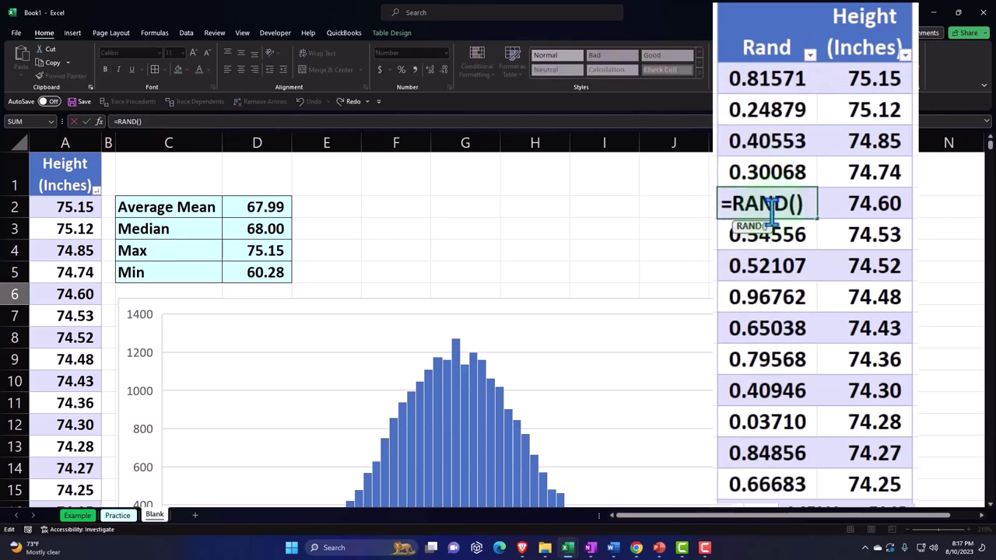
key(Return)
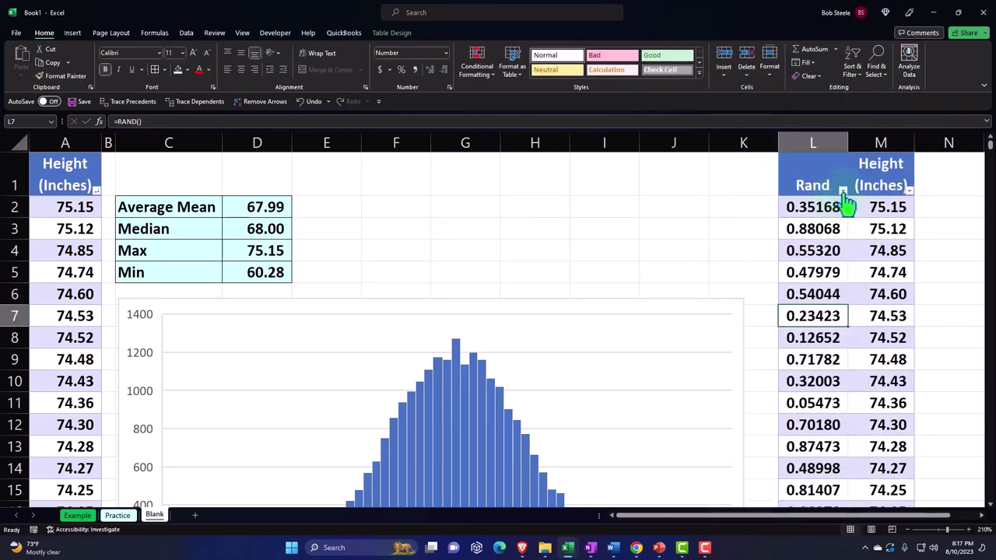
Step: Sort the table by Rand from smallest to largest, then recalculate the random values
click(843, 190)
click(828, 204)
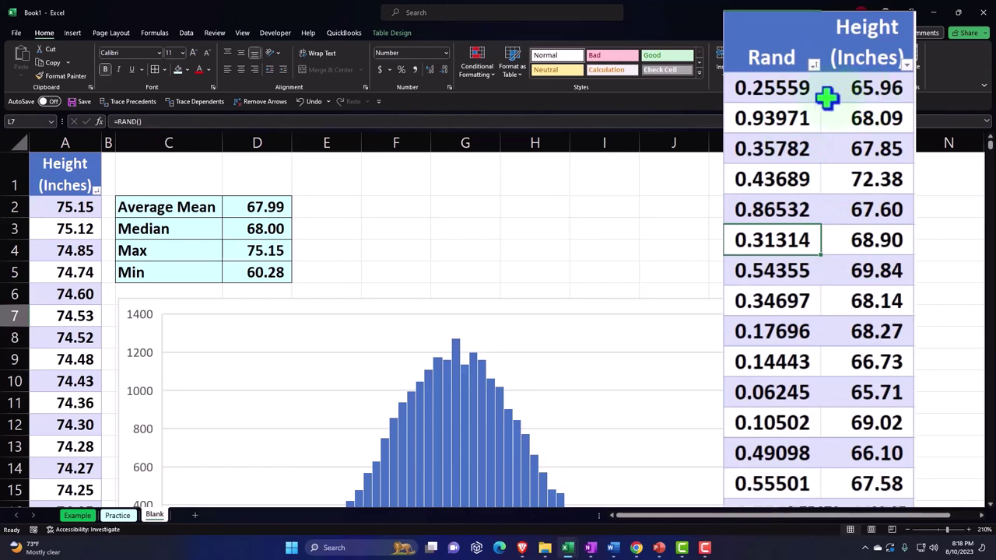
double_click(773, 112)
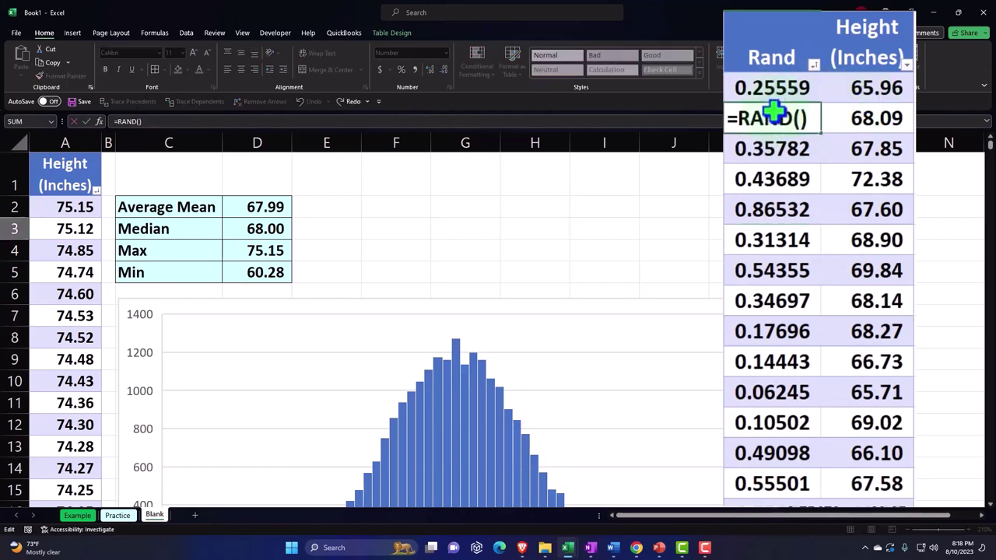
key(Return)
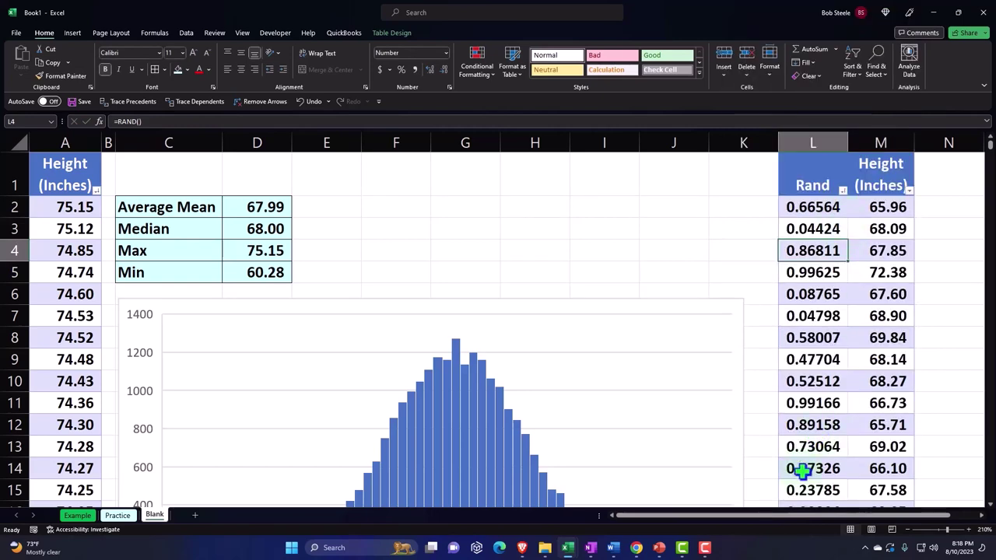
drag(789, 516, 904, 515)
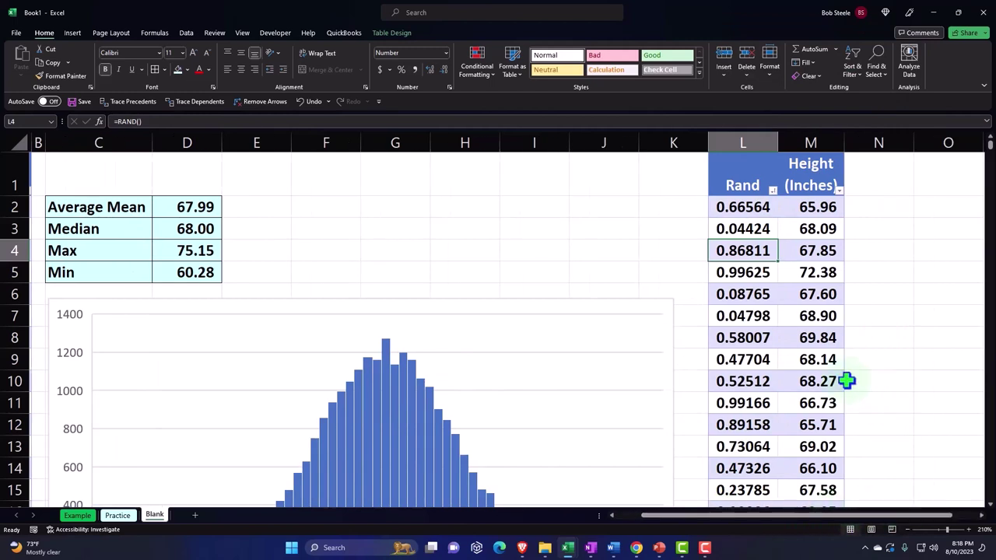
drag(764, 145, 790, 144)
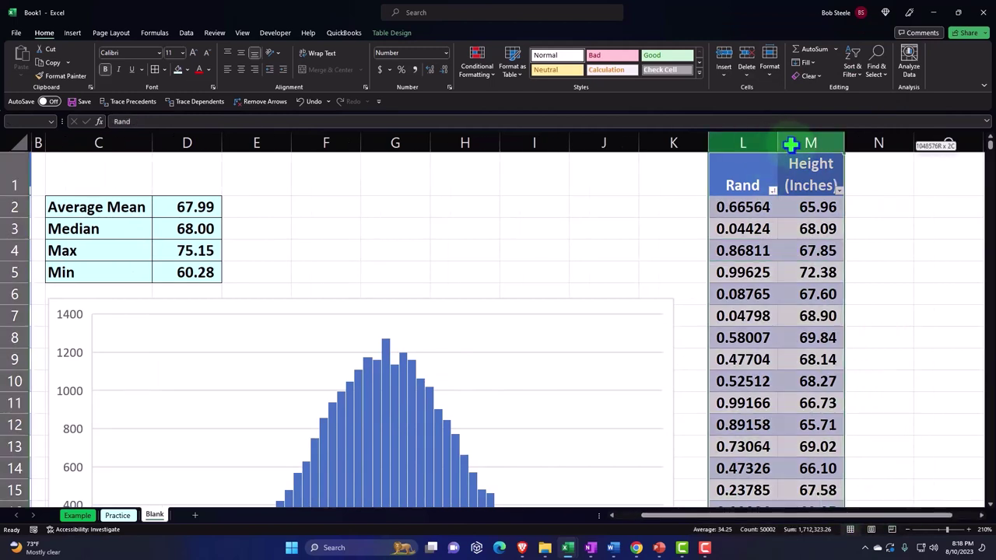
Step: Paste the copied Rand and Height columns into O1 as fixed values
key(ctrl+c)
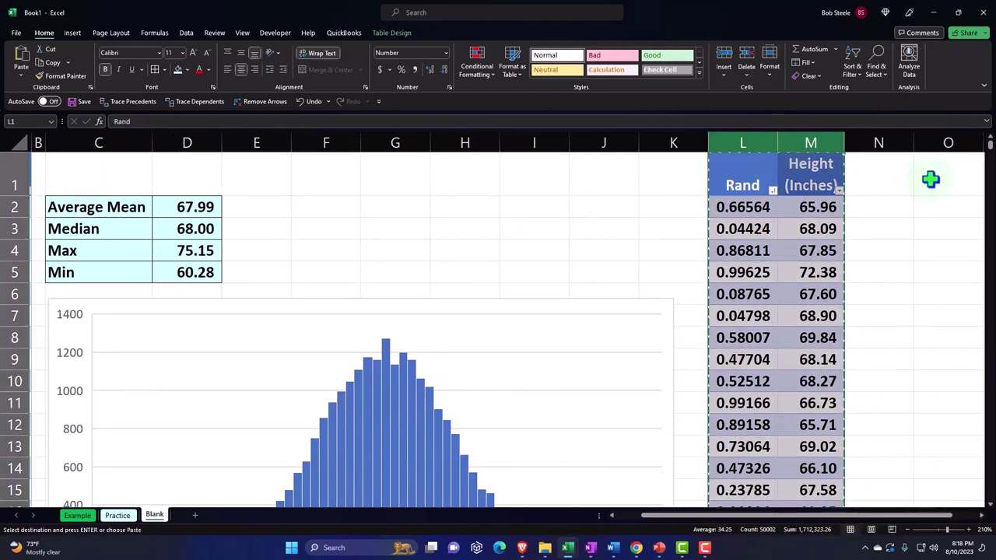
click(930, 178)
key(Right)
key(Right)
key(Right)
key(Right)
key(Right)
key(Right)
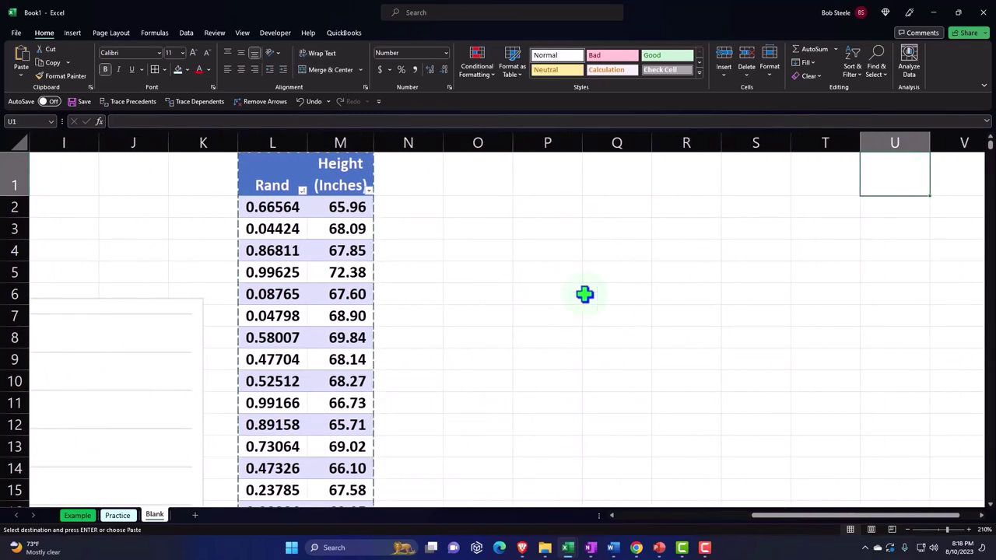
click(486, 172)
right_click(486, 172)
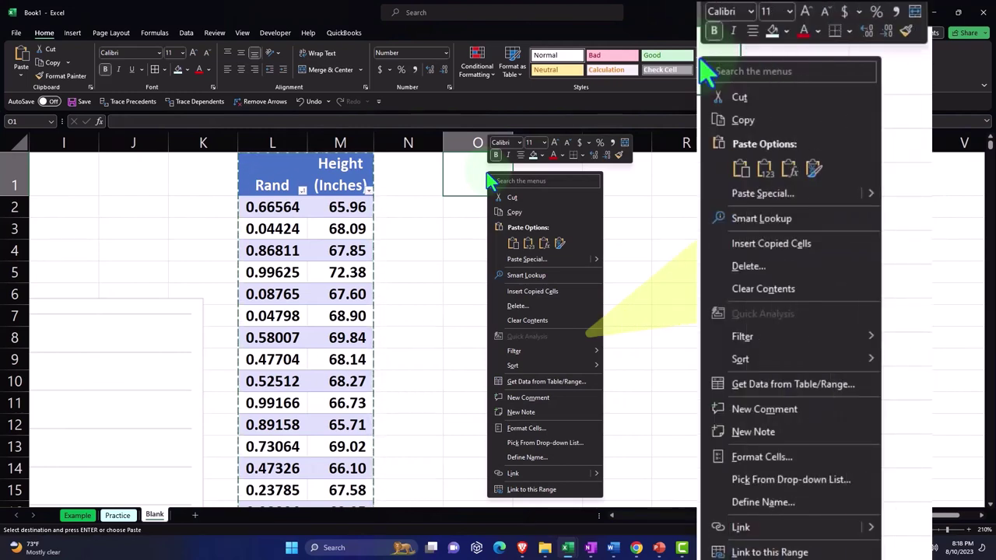
click(528, 244)
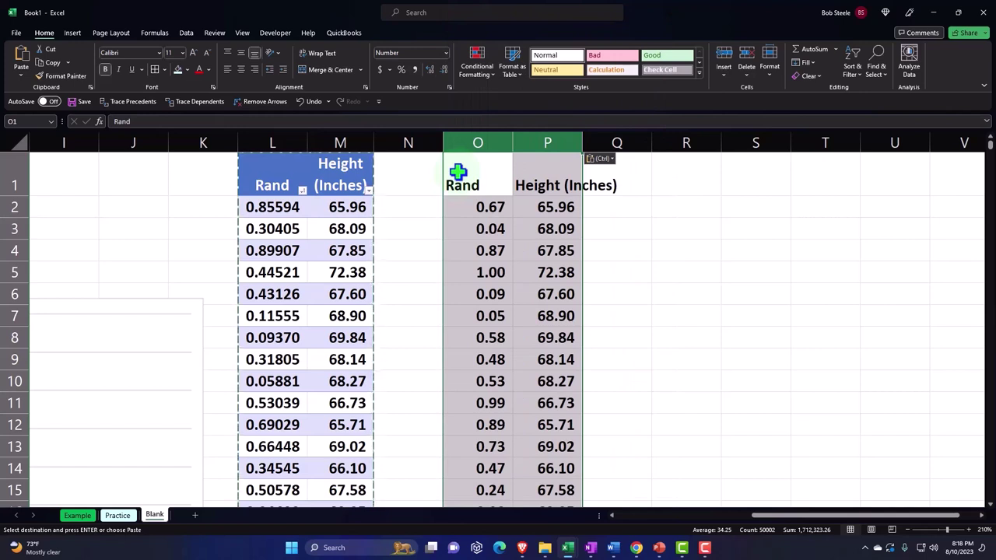
Step: Apply the copied number formatting to the pasted O:P values
right_click(457, 171)
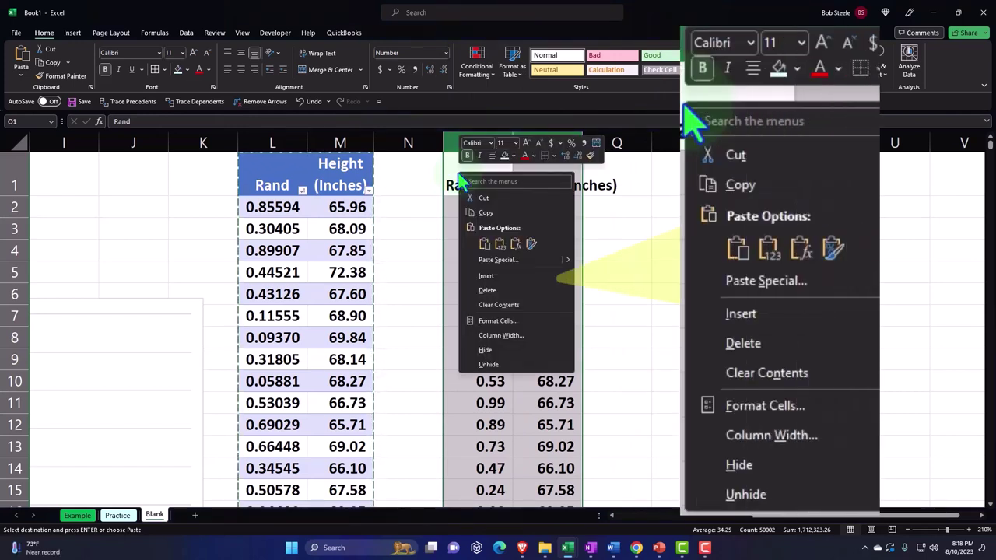
click(535, 245)
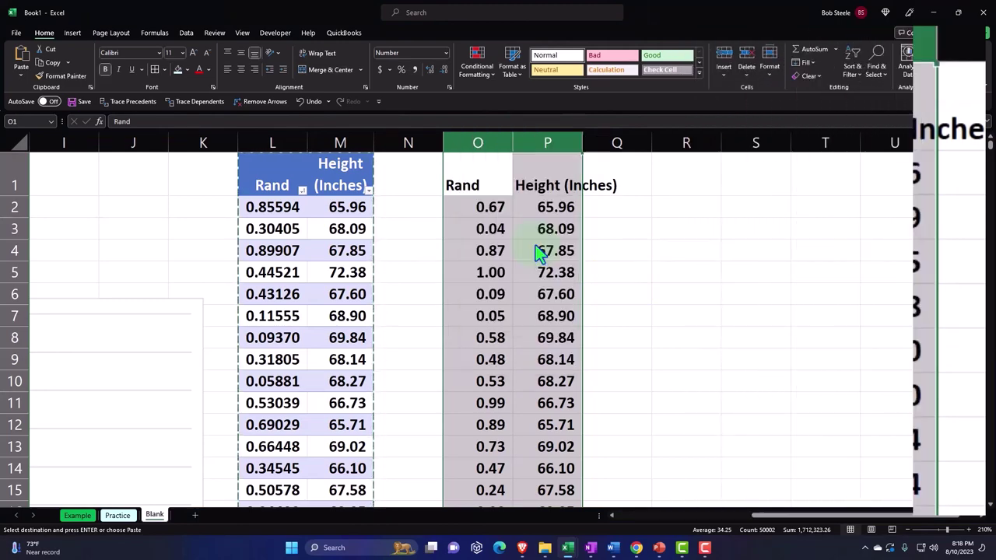
scroll(574, 292, down, 7)
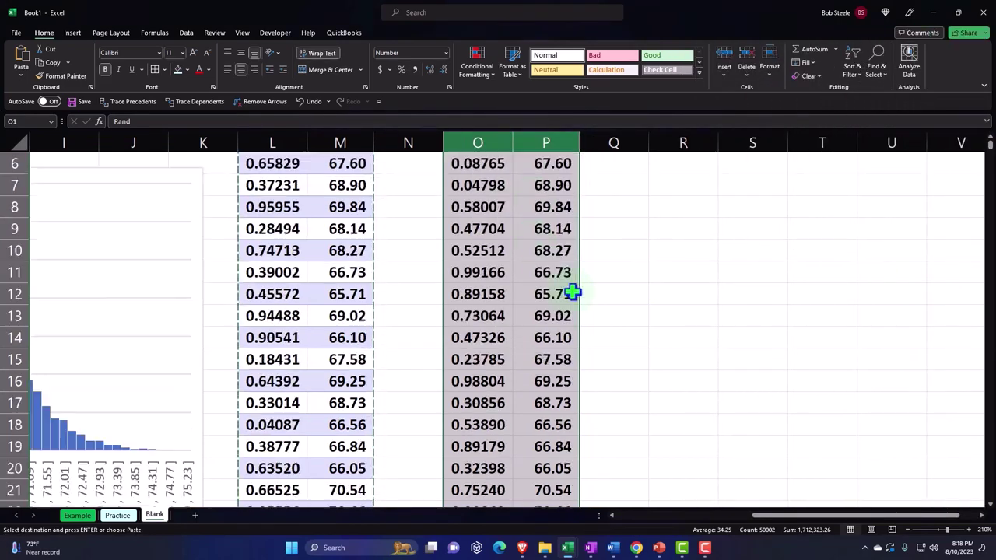
scroll(573, 292, up, 7)
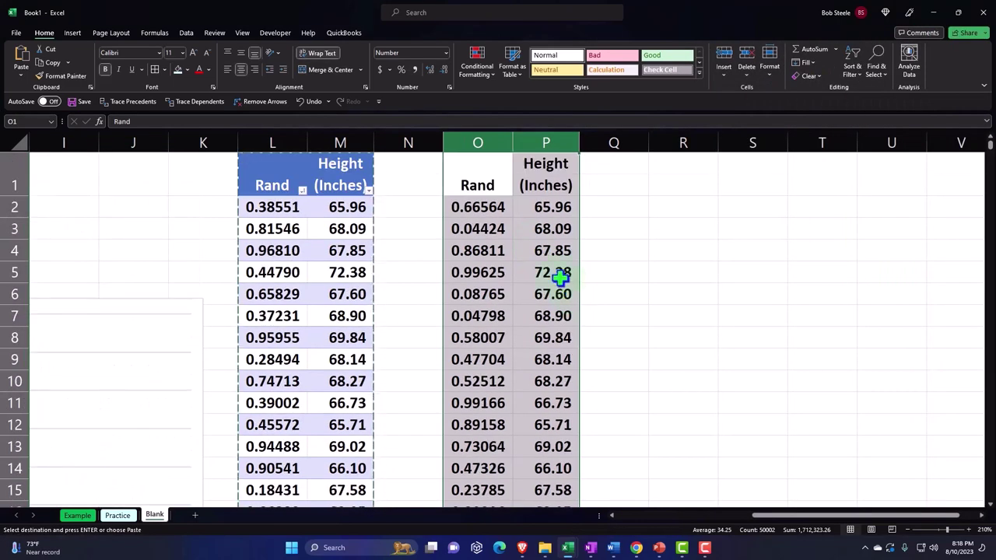
click(495, 230)
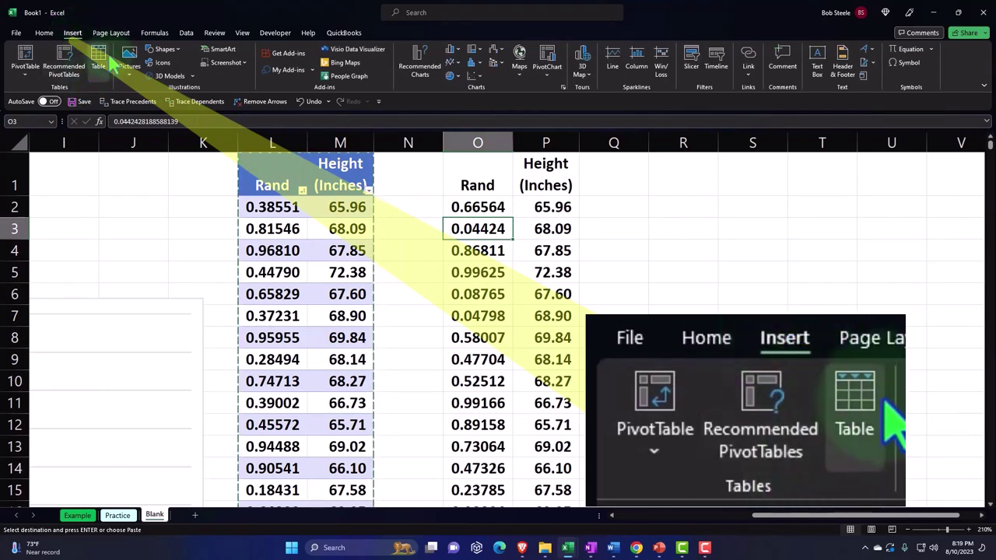
Step: Convert the pasted range O1:P25001 into a table with headers
click(98, 60)
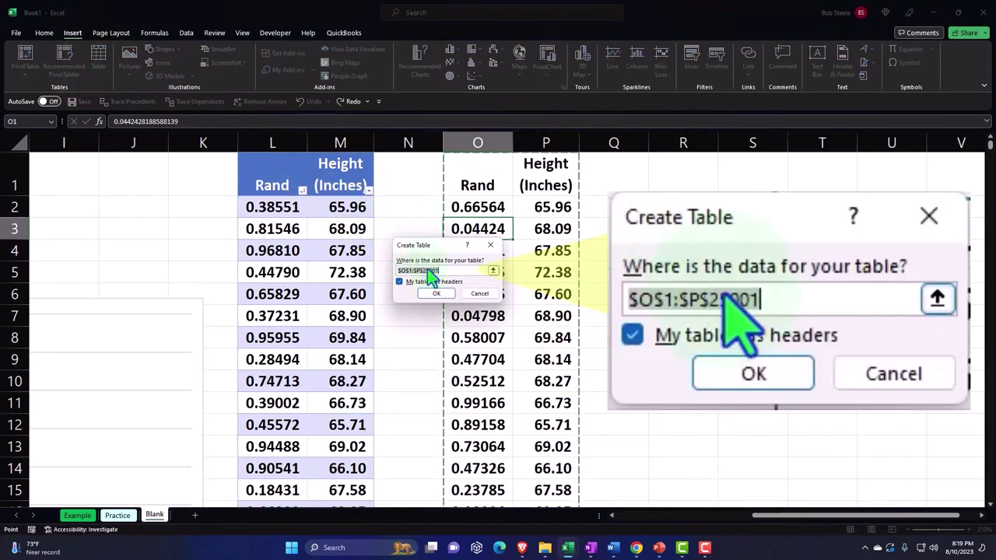
click(437, 294)
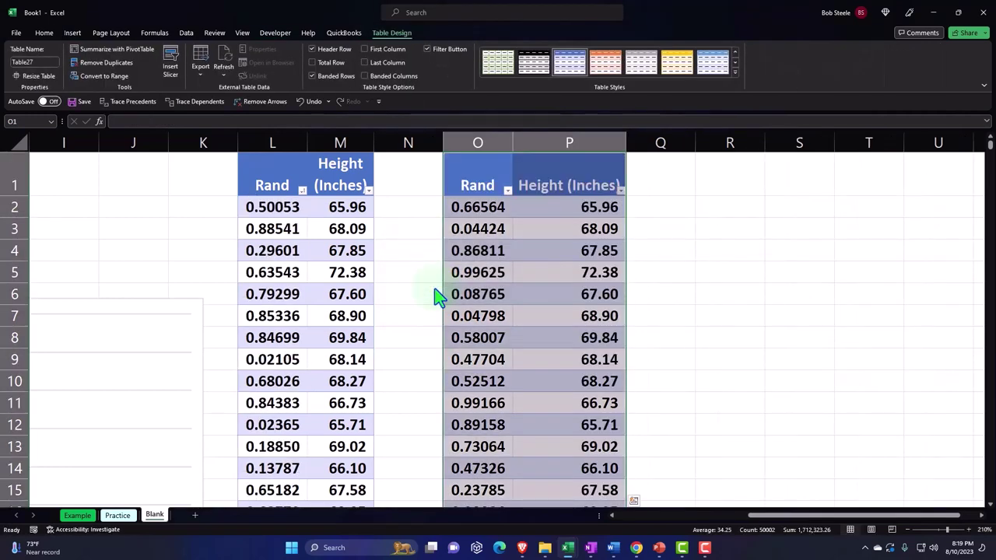
click(511, 156)
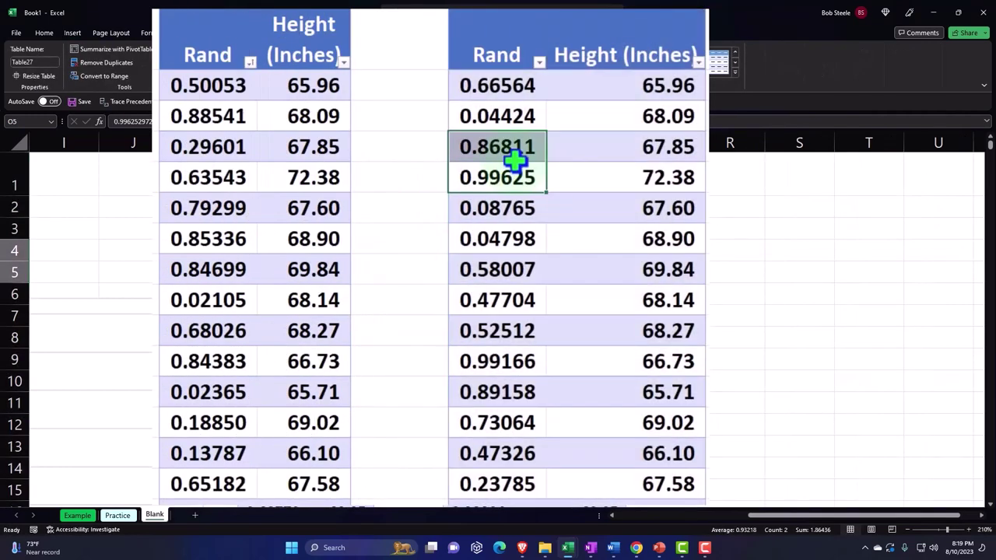
double_click(506, 153)
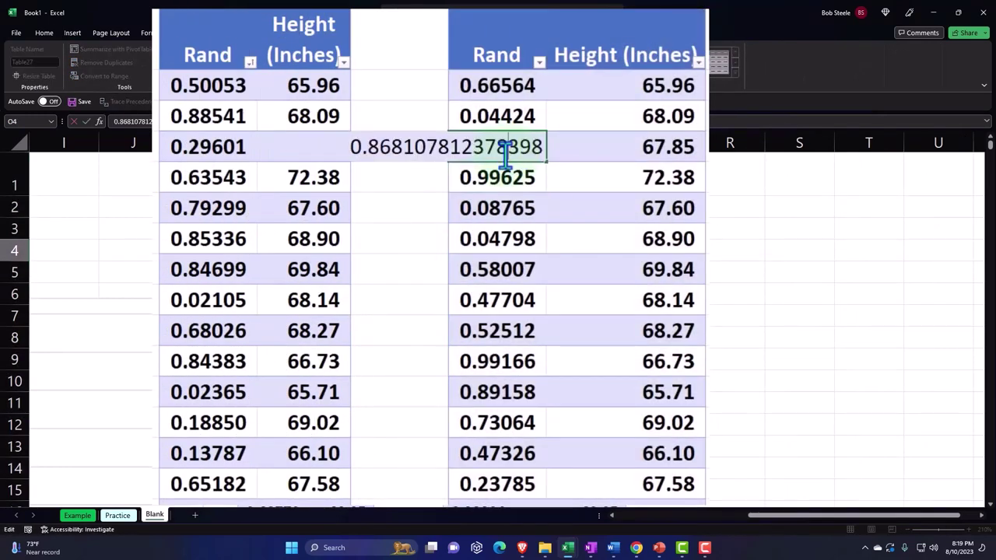
key(Return)
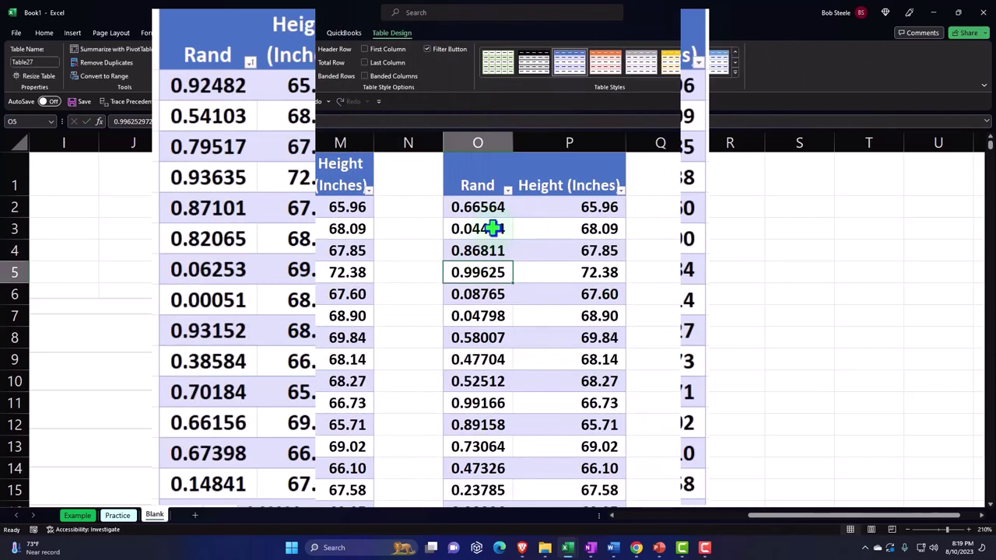
Step: Sort the O:P table by Rand ascending and review the sorted heights, starting 68.39
click(508, 190)
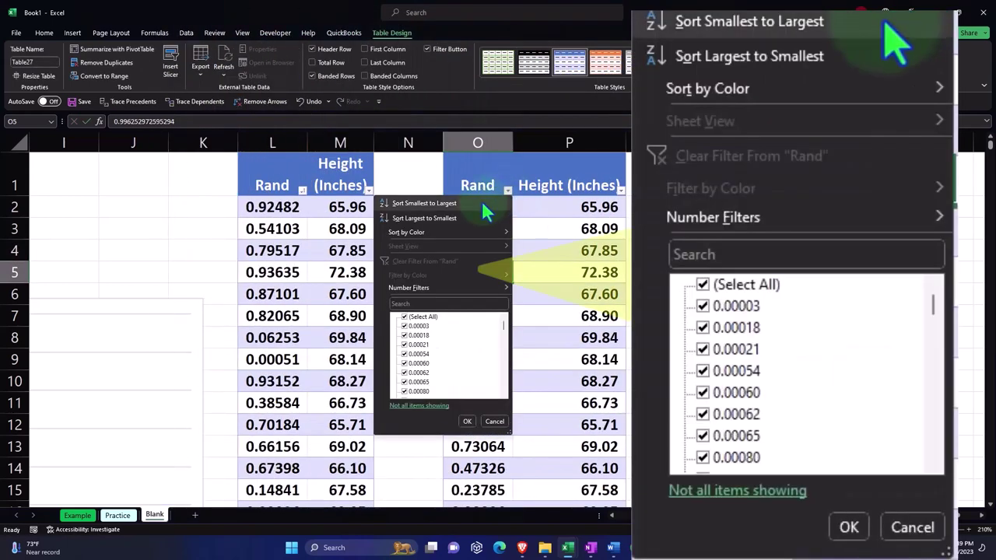
click(482, 204)
click(565, 207)
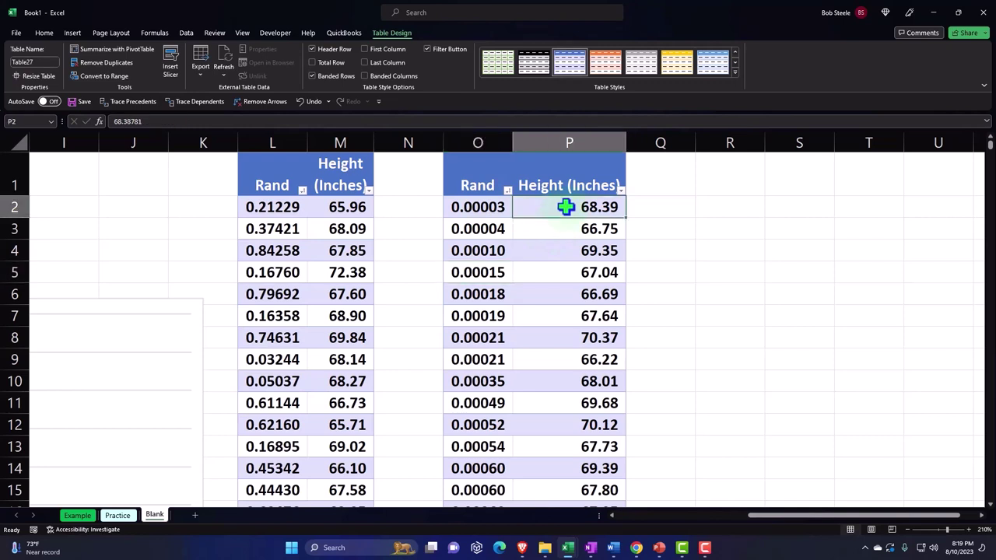
key(Down)
key(Down)
key(Down)
key(Down)
key(Down)
key(Down)
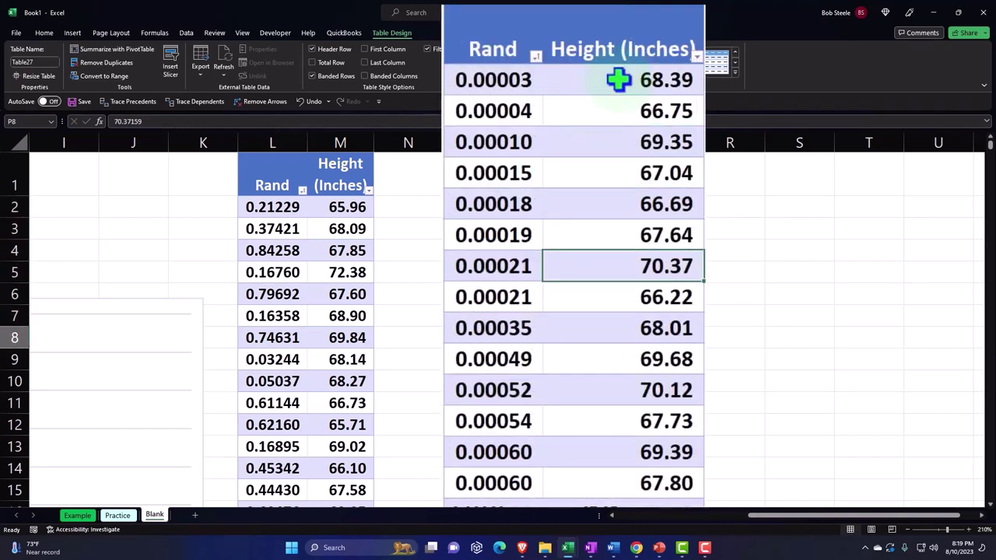
scroll(616, 102, down, 5)
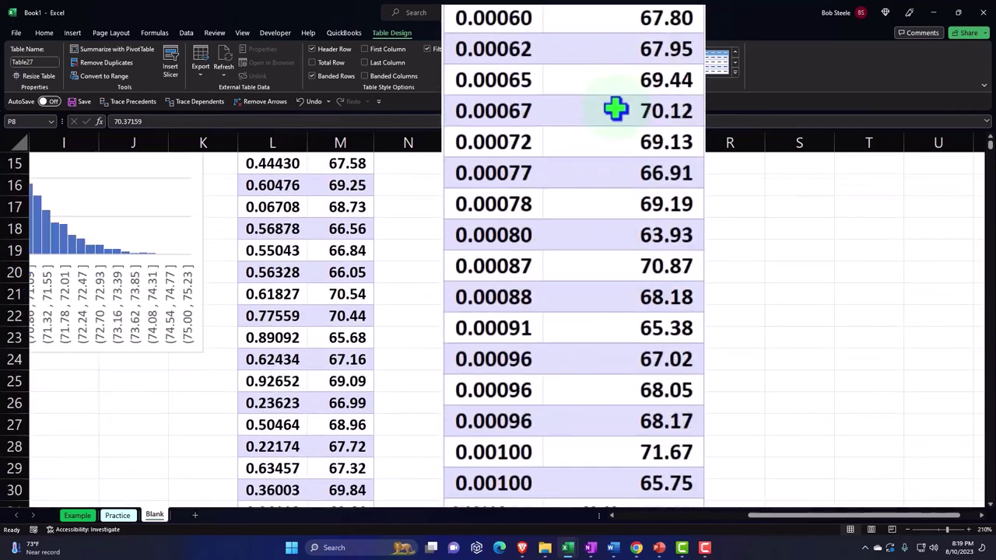
scroll(616, 109, down, 10)
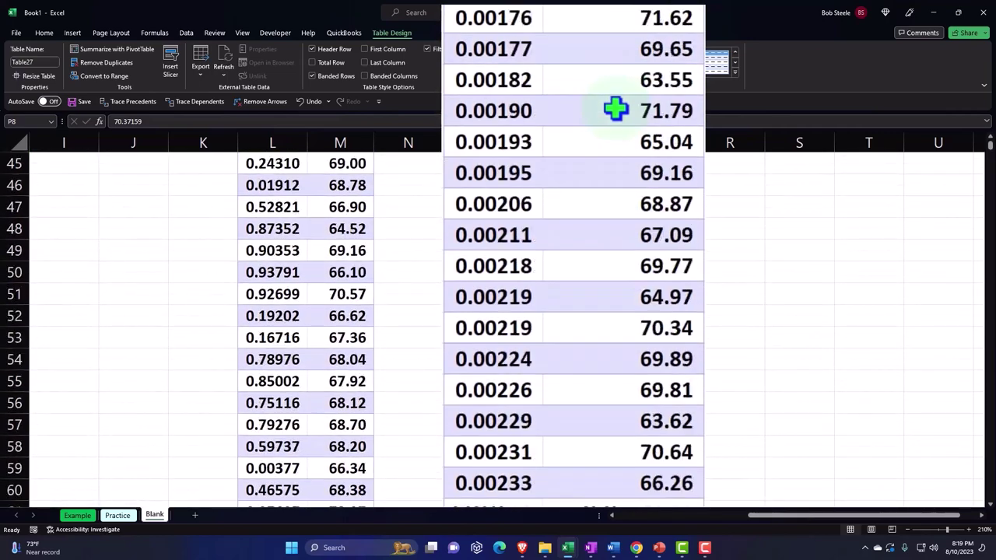
scroll(615, 108, down, 1)
scroll(616, 108, up, 16)
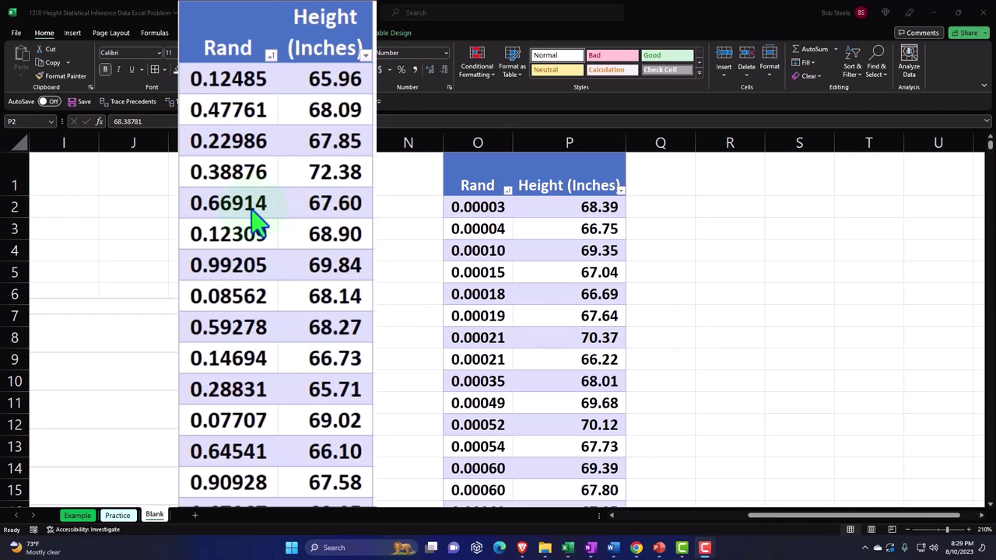
click(626, 217)
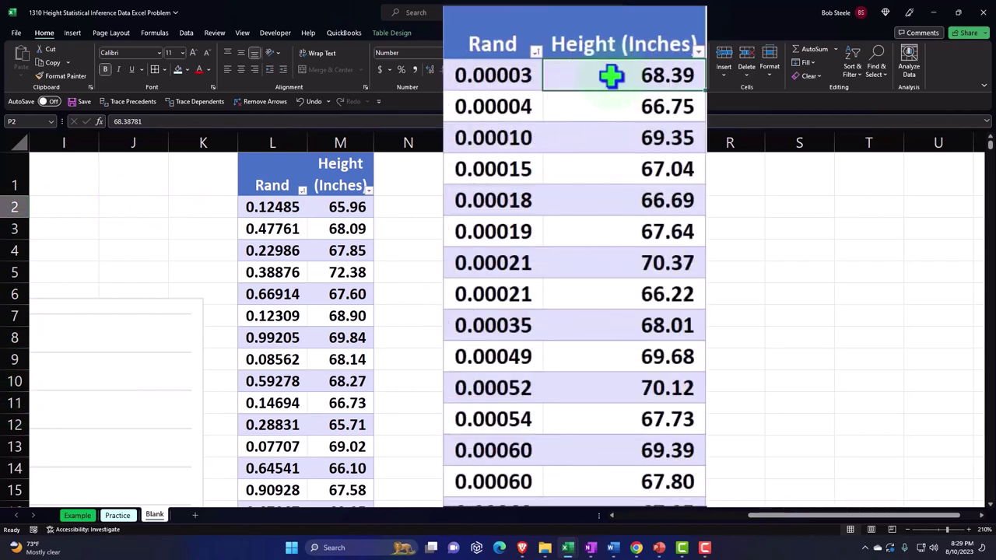
Step: Copy the first ten sorted heights and paste them as values into S2
drag(610, 75, 561, 394)
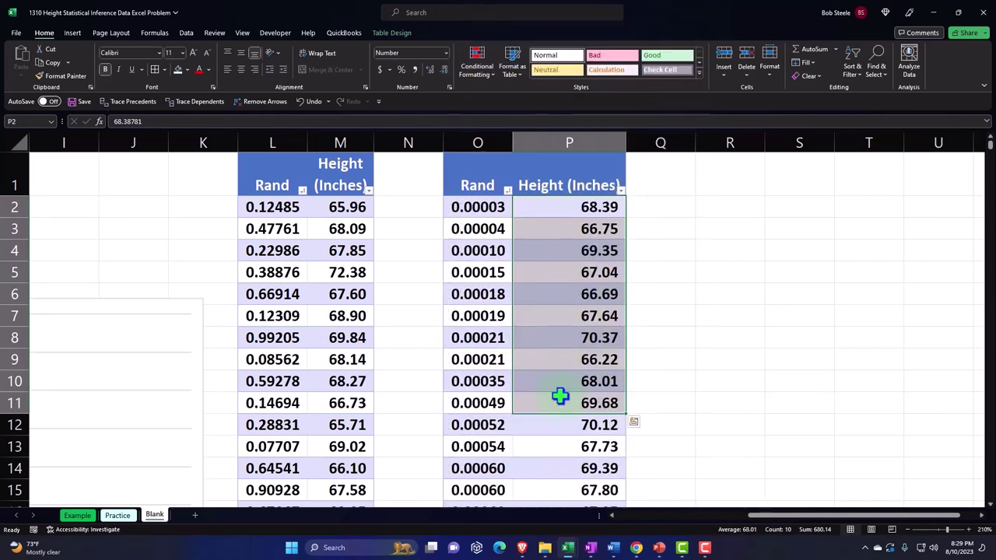
right_click(555, 340)
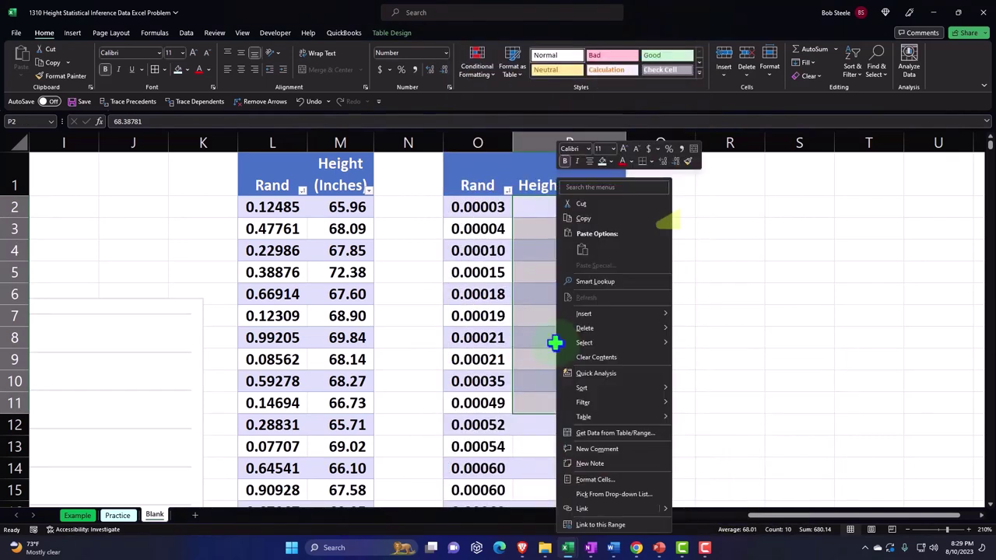
click(583, 219)
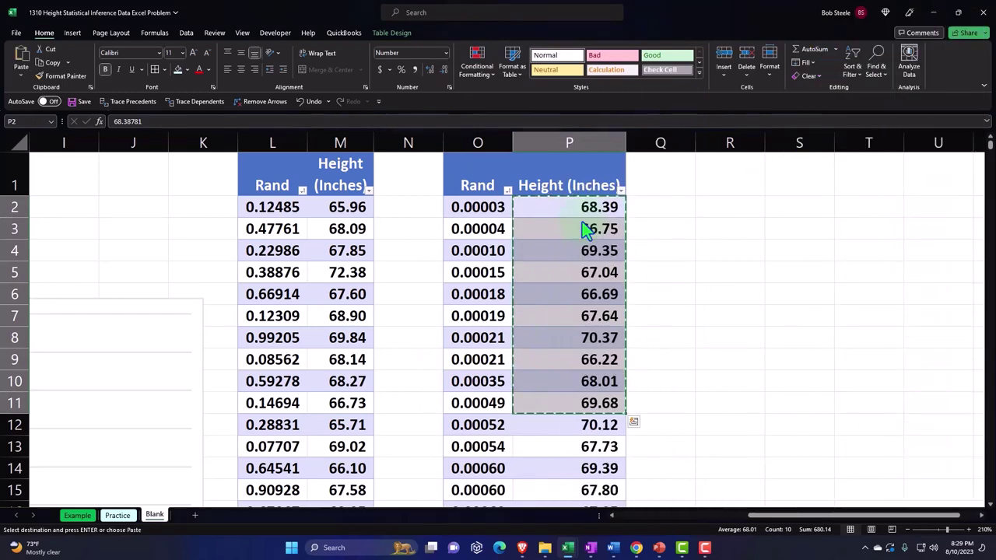
click(812, 206)
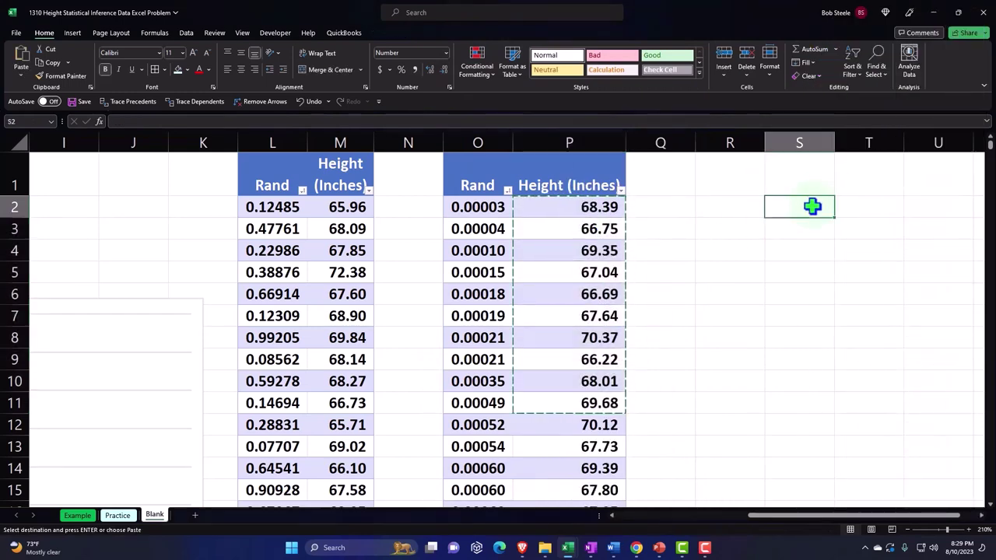
right_click(812, 206)
click(808, 166)
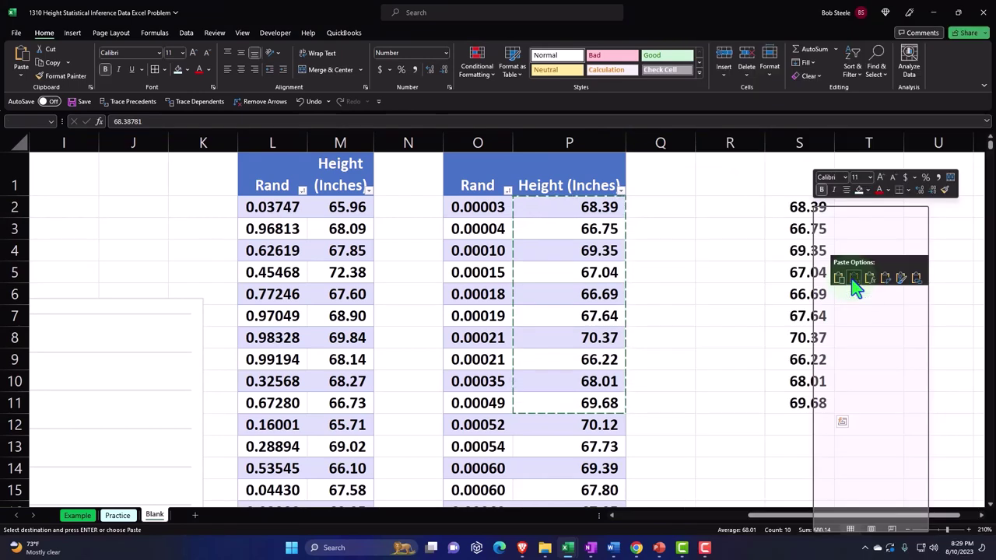
click(853, 280)
Step: Add the heading 'Sample' in S1 above the ten heights
click(802, 177)
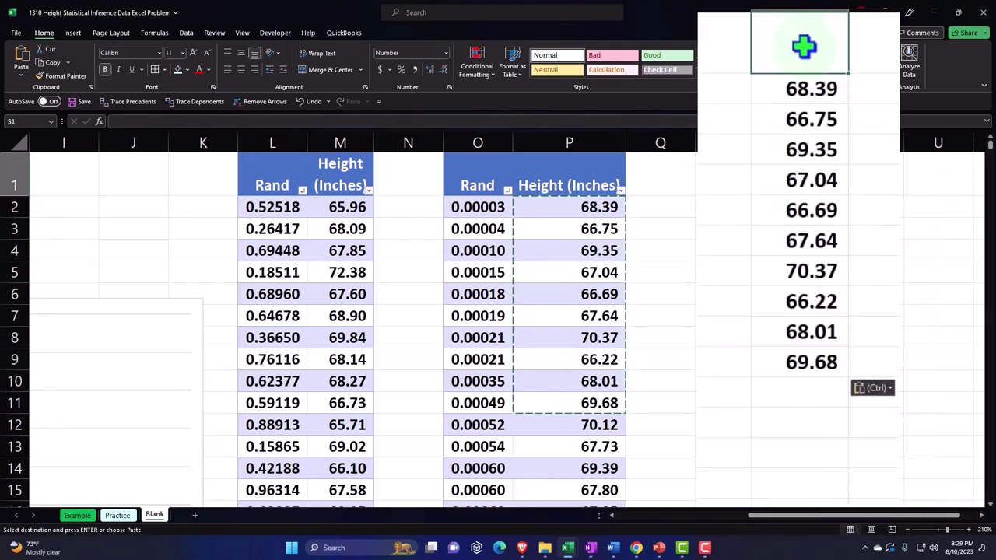
text(Sampl)
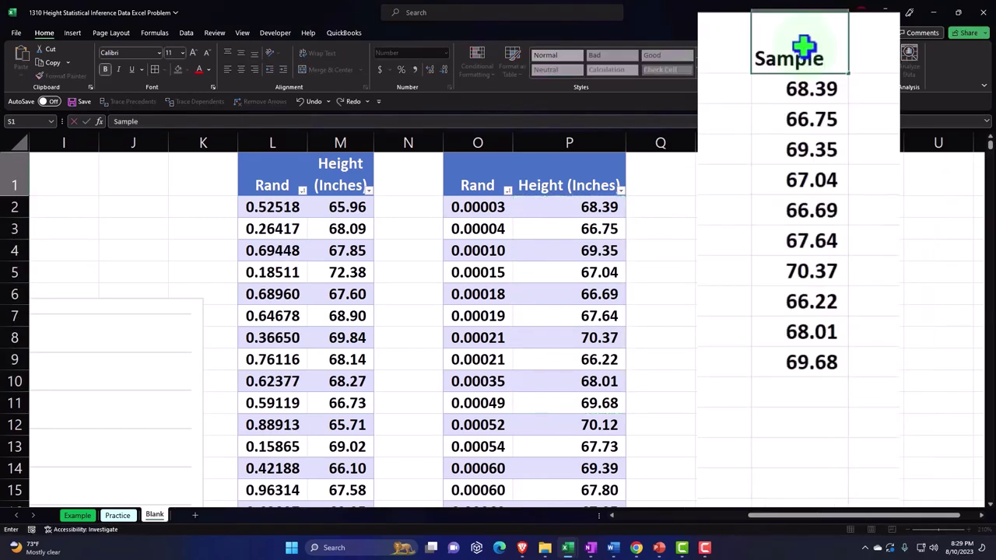
text(e)
key(Return)
key(Down)
key(Down)
key(Down)
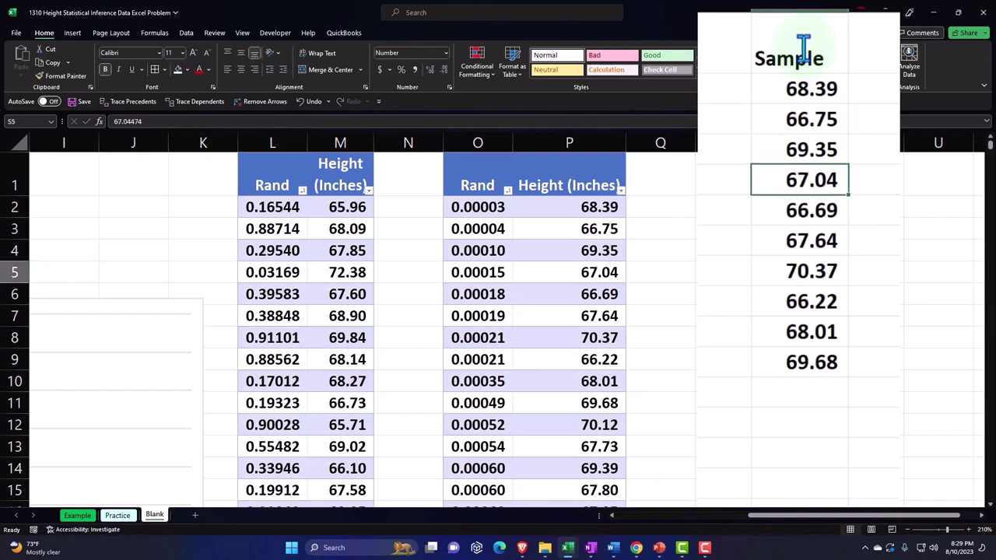
click(813, 82)
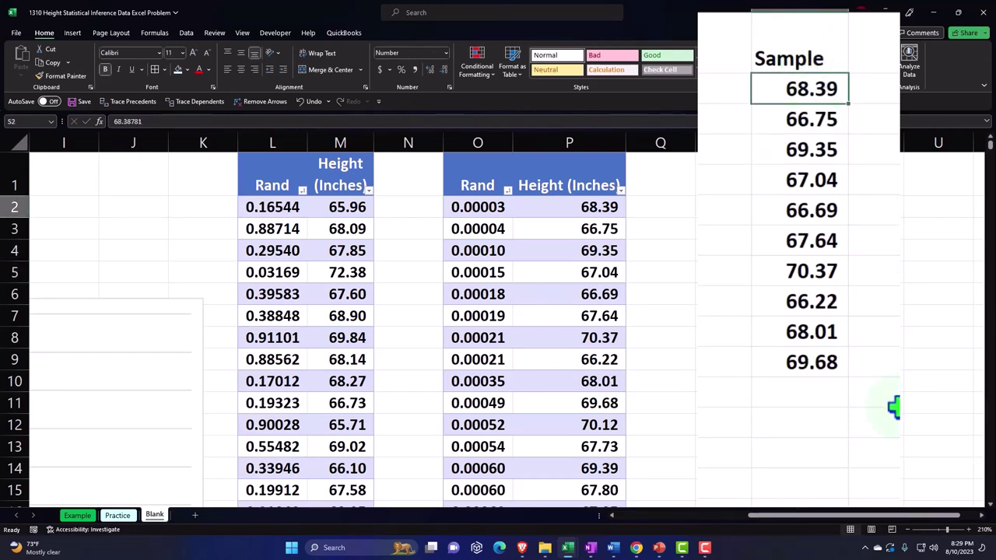
drag(850, 521, 907, 516)
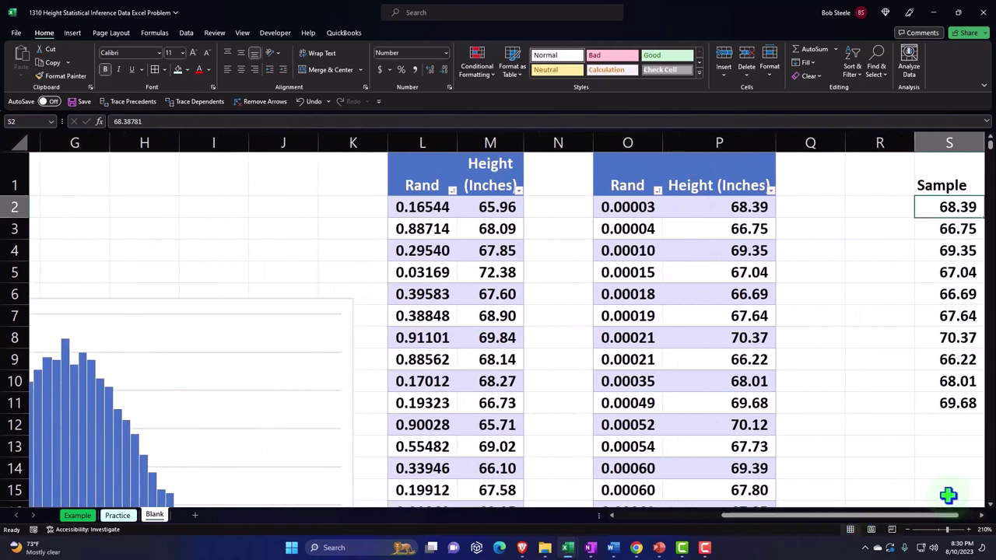
Step: In S17, enter a formula linking to the Average Mean label in the statistics table
click(867, 476)
key(Right)
key(Right)
key(Right)
key(Right)
key(Right)
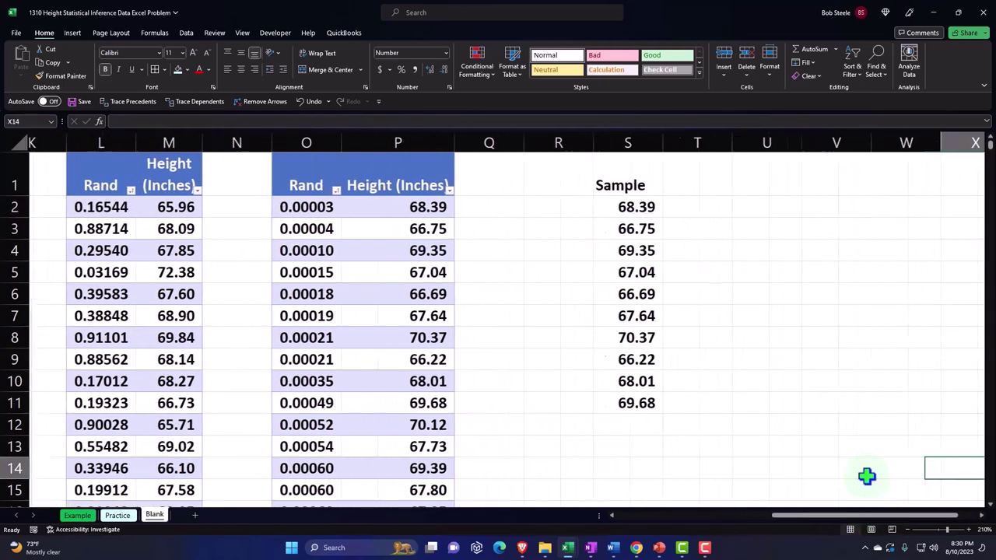
key(Left)
key(Left)
key(Left)
key(Down)
key(Down)
key(Down)
key(Down)
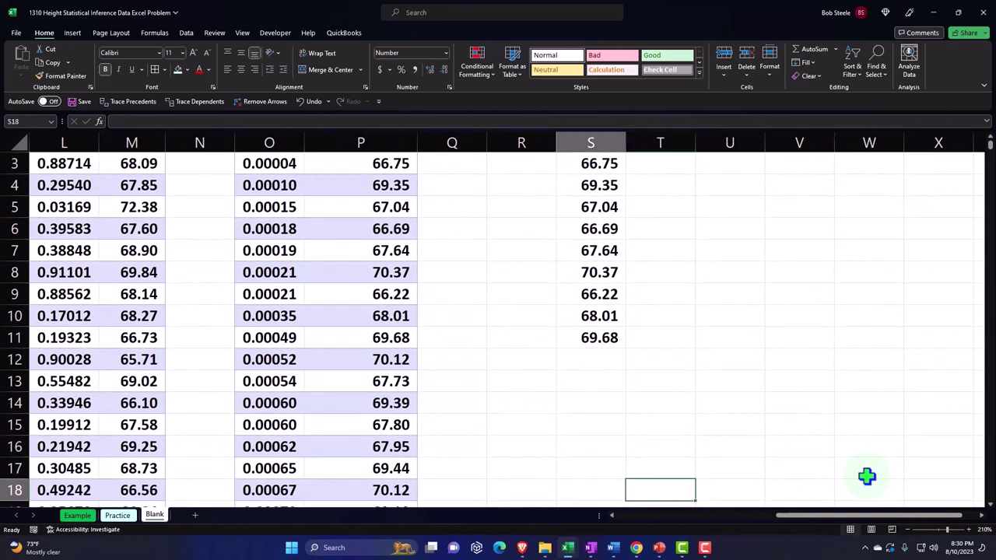
key(Left)
key(Up)
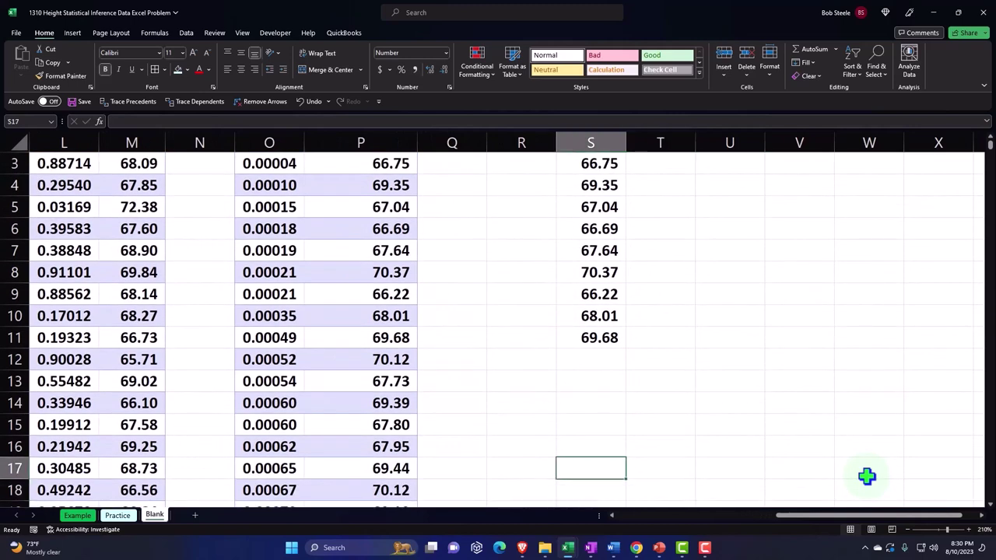
text(=)
key(Left)
key(Left)
key(Left)
key(Left)
key(Left)
key(Left)
key(Left)
key(Left)
key(Left)
key(Left)
key(Left)
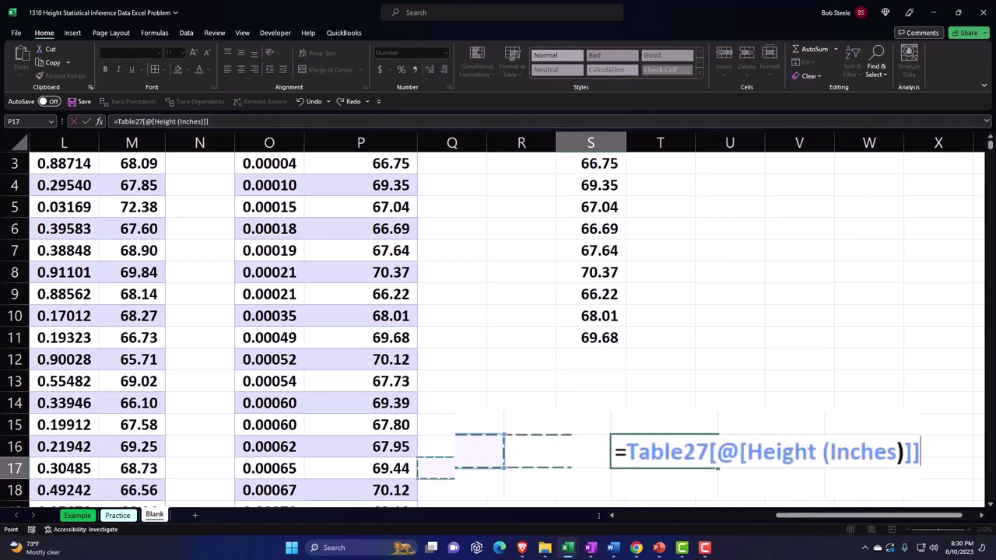
key(Up)
key(Up)
key(Up)
key(Up)
key(Up)
key(Up)
key(Up)
key(Up)
key(Up)
key(Up)
key(Up)
key(Up)
key(Up)
key(Up)
key(Up)
key(Up)
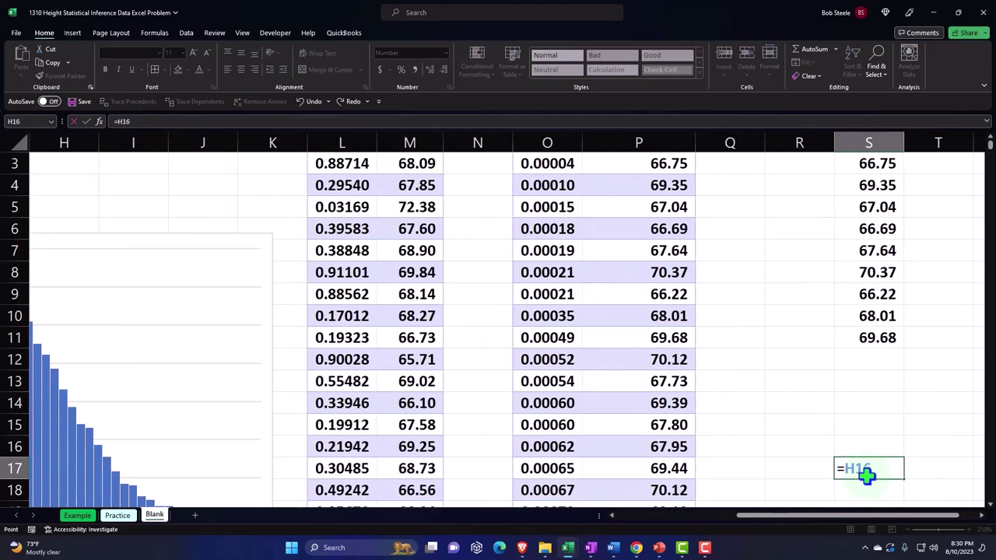
key(Left)
key(Left)
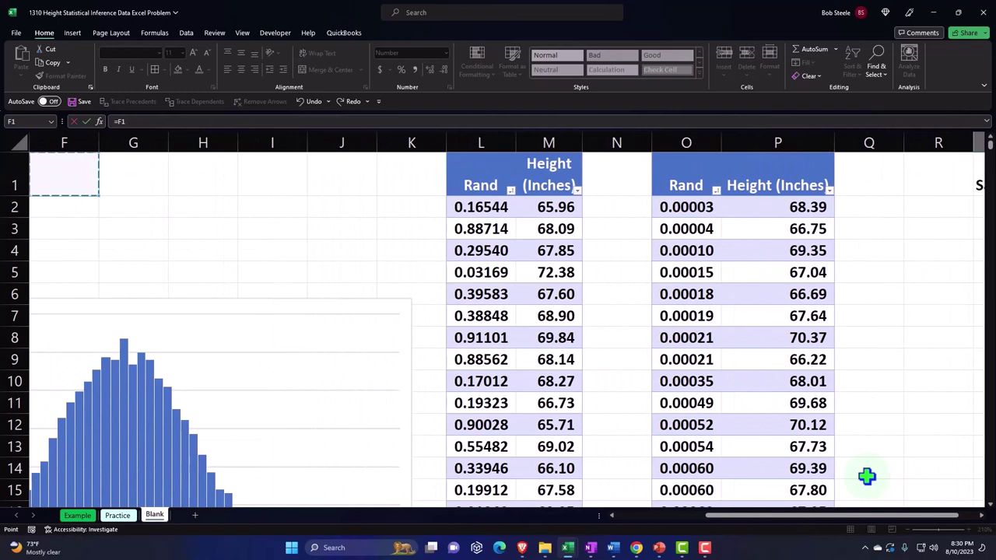
key(Left)
key(Left)
key(Left)
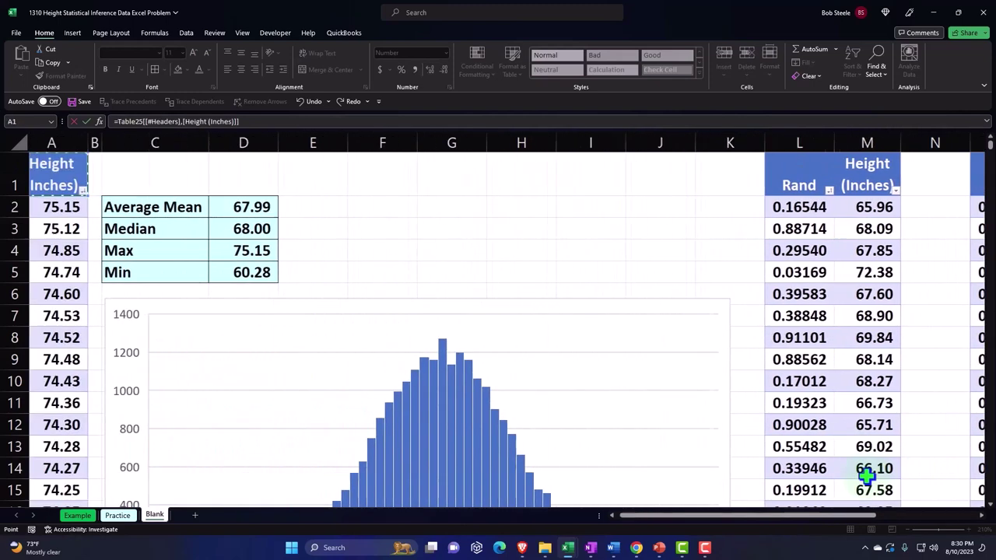
key(Down)
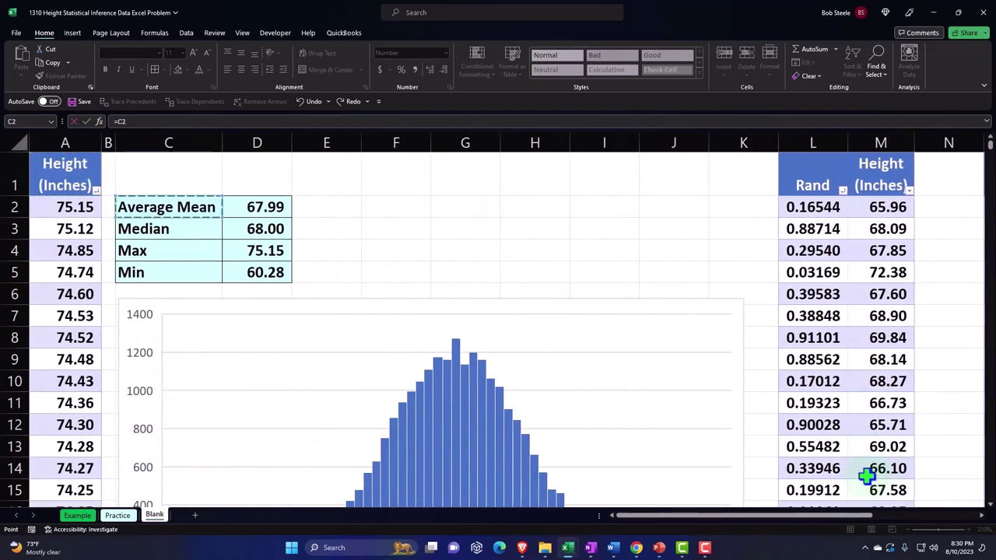
key(Return)
key(Right)
key(Right)
key(Right)
key(Right)
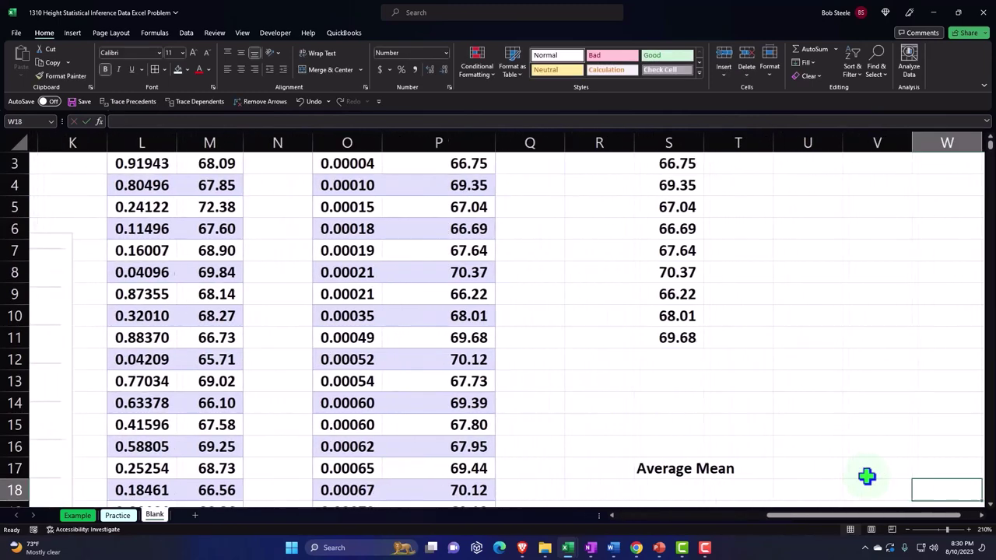
Step: Fill the link across S17:T20 to show Average 67.99, Median 68.00, Max 75.15 and Min 60.28
click(674, 471)
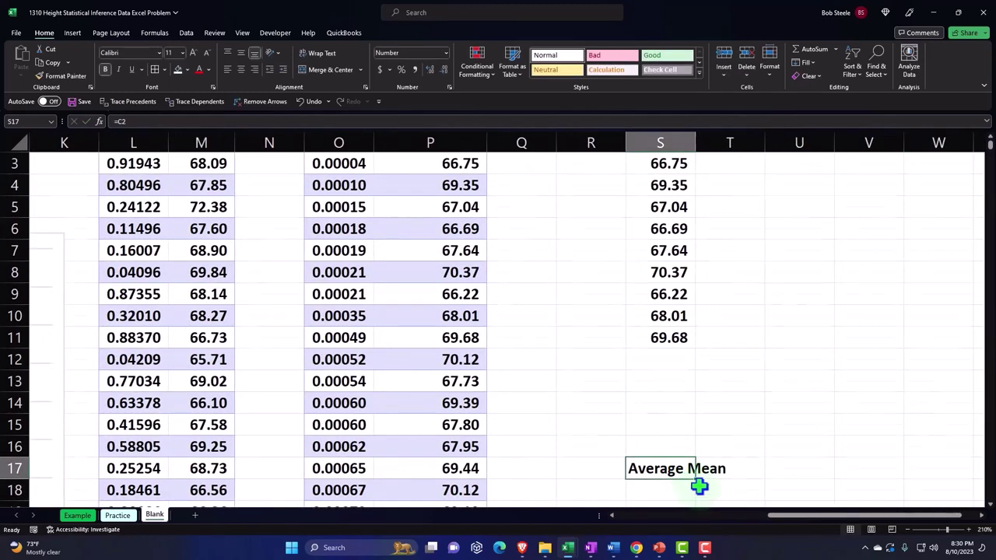
scroll(699, 484, down, 1)
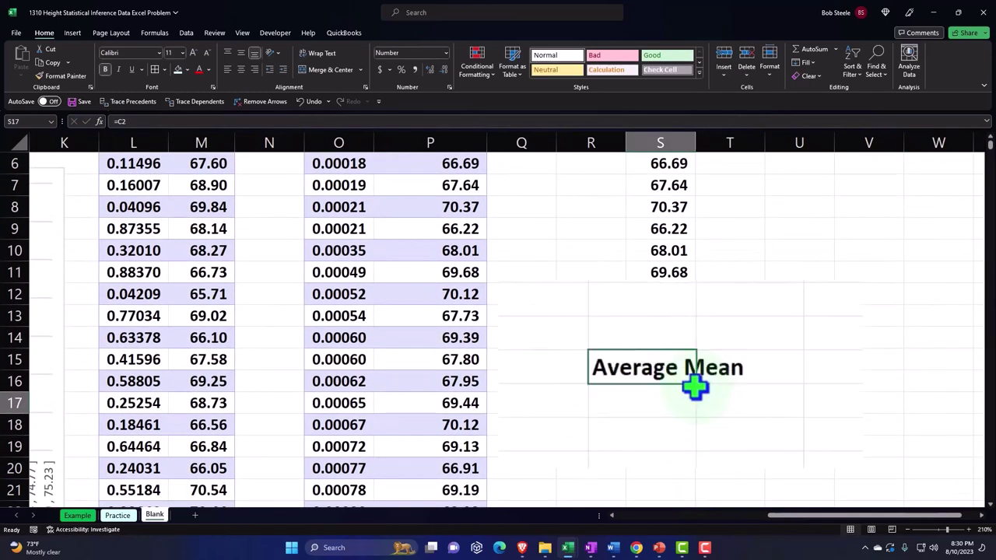
drag(696, 385, 766, 473)
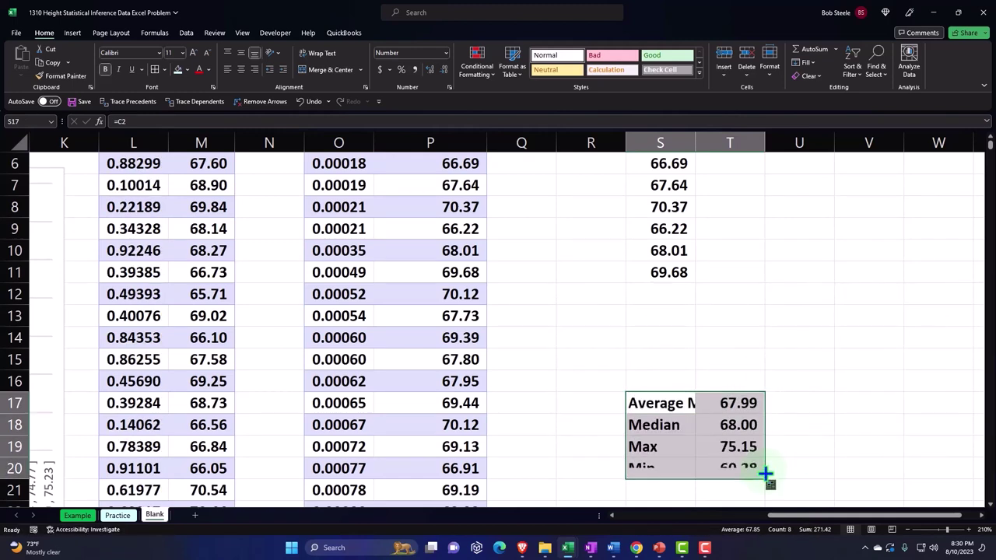
click(745, 404)
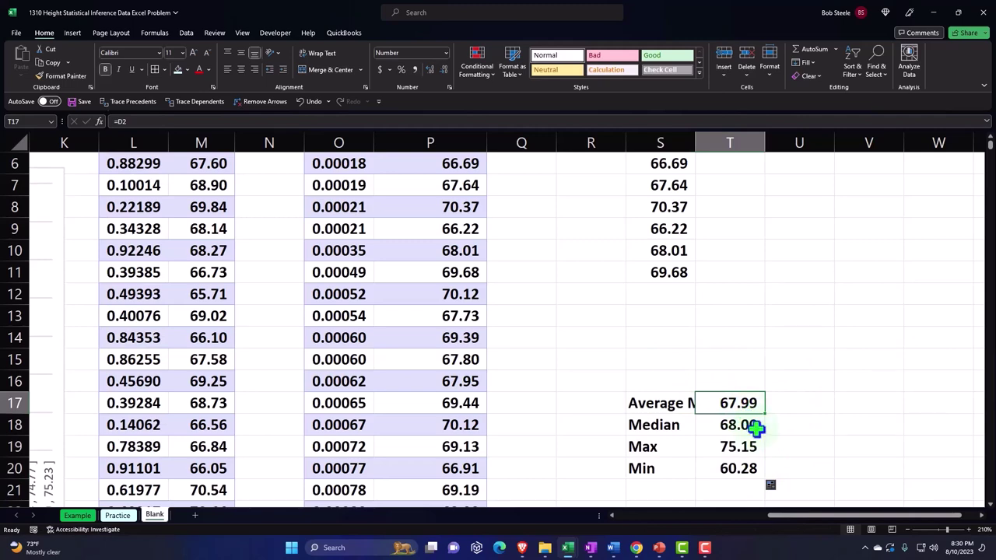
scroll(755, 427, up, 2)
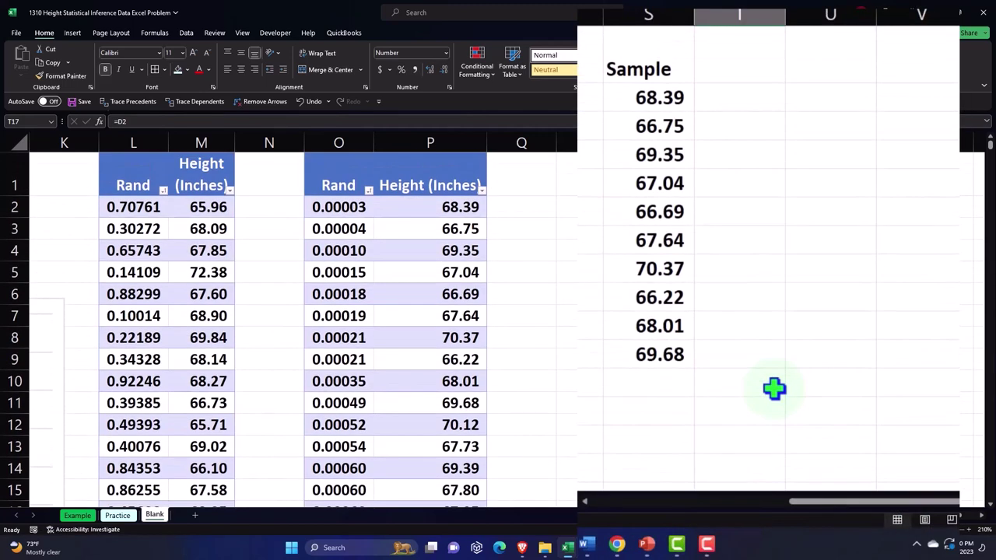
Step: Link T2 to the 67.99 average in T17
click(661, 100)
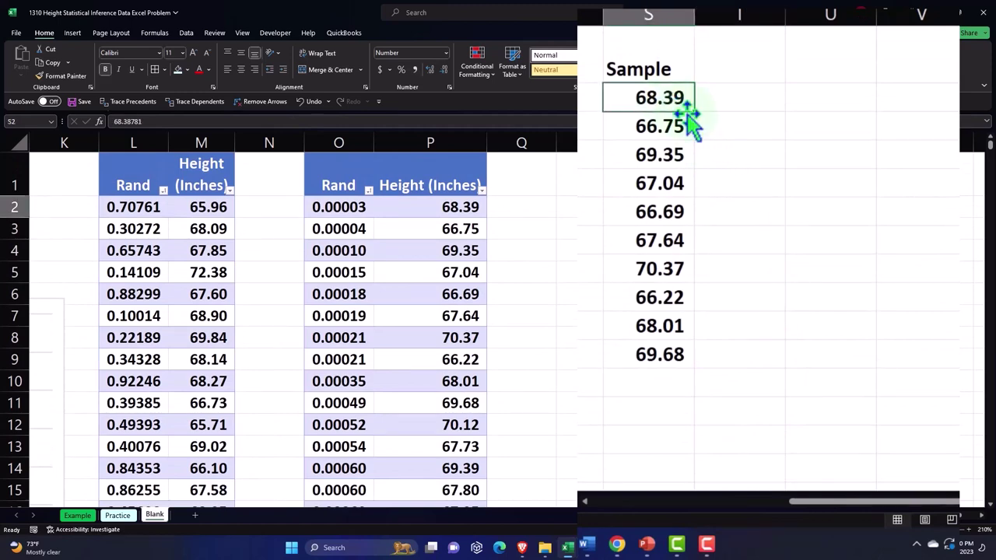
key(Right)
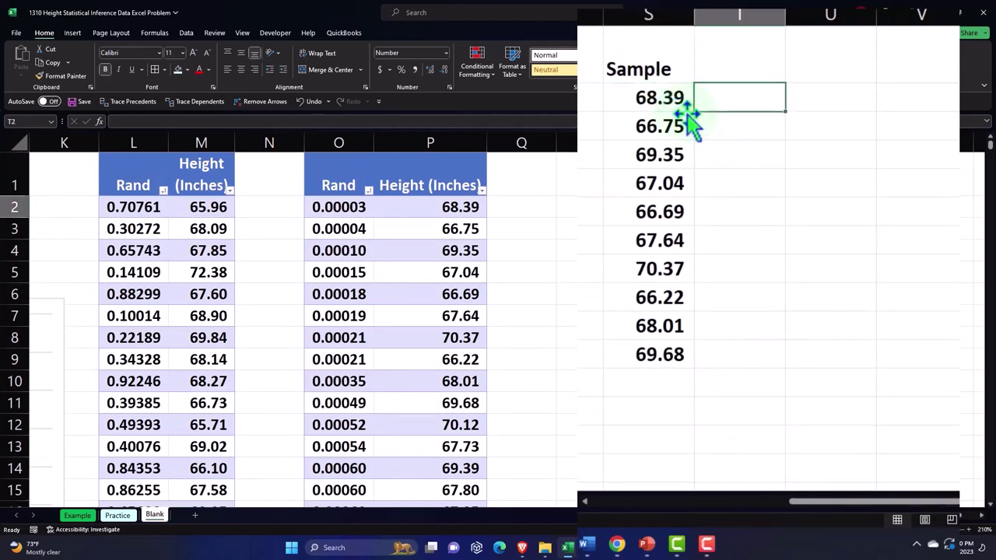
text(=)
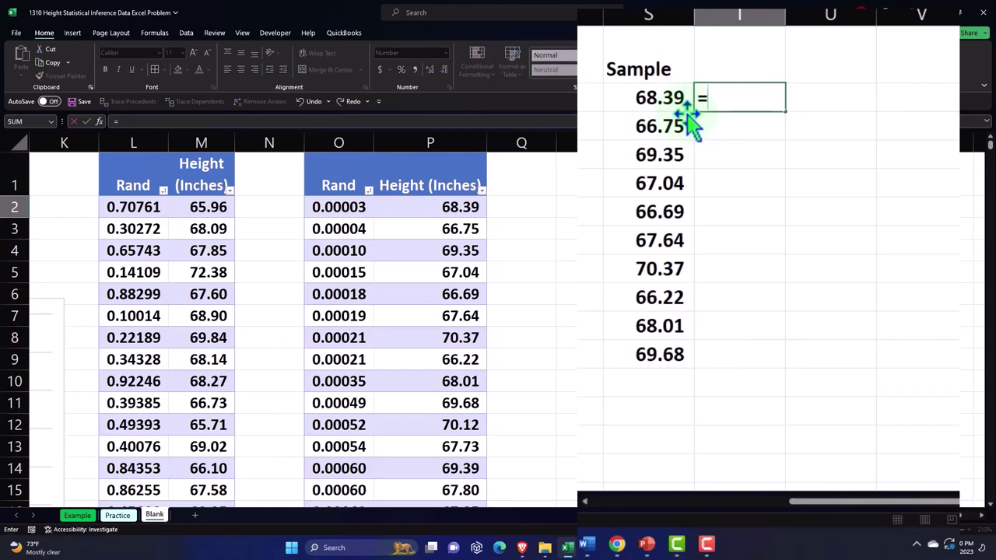
scroll(689, 117, down, 3)
click(752, 268)
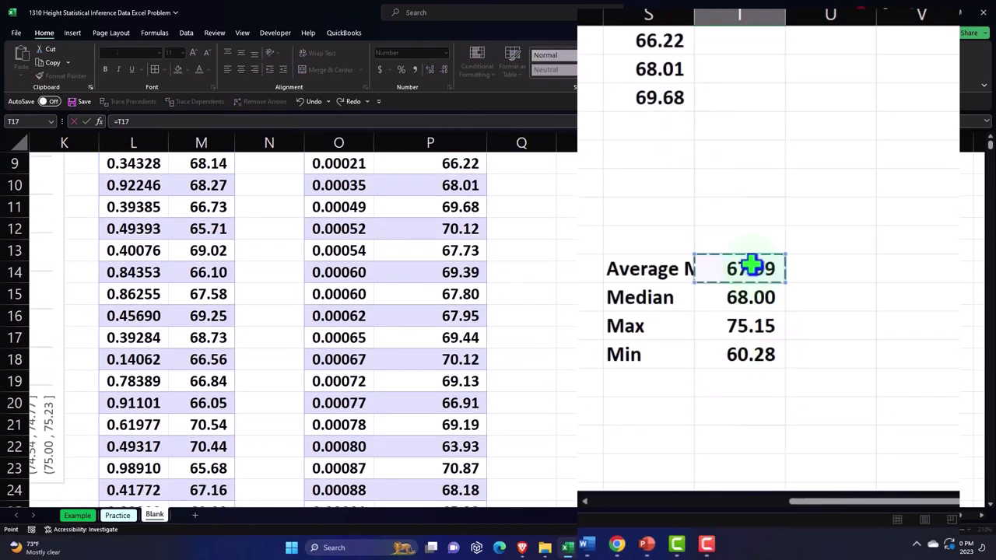
key(Return)
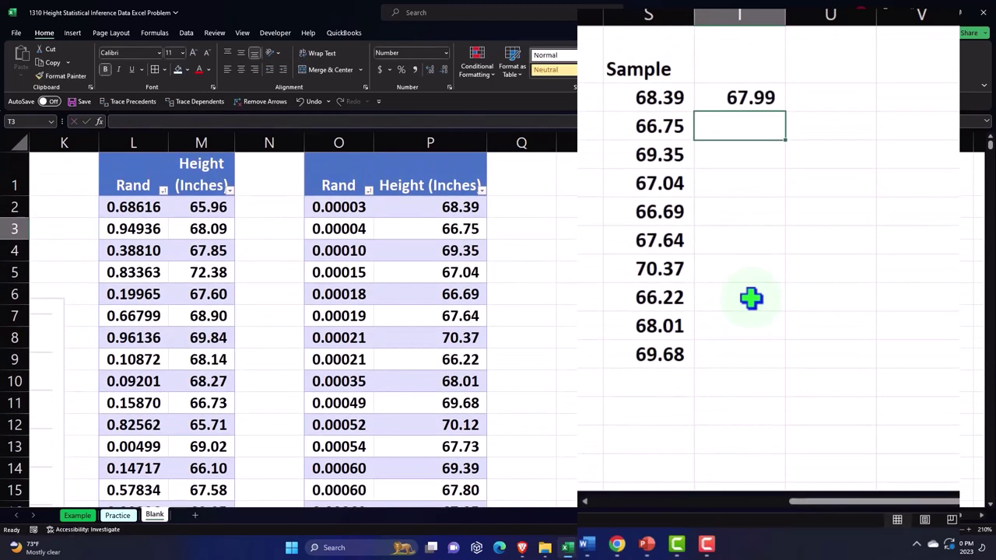
Step: Add the column headers Average and Difference above the new columns
click(754, 74)
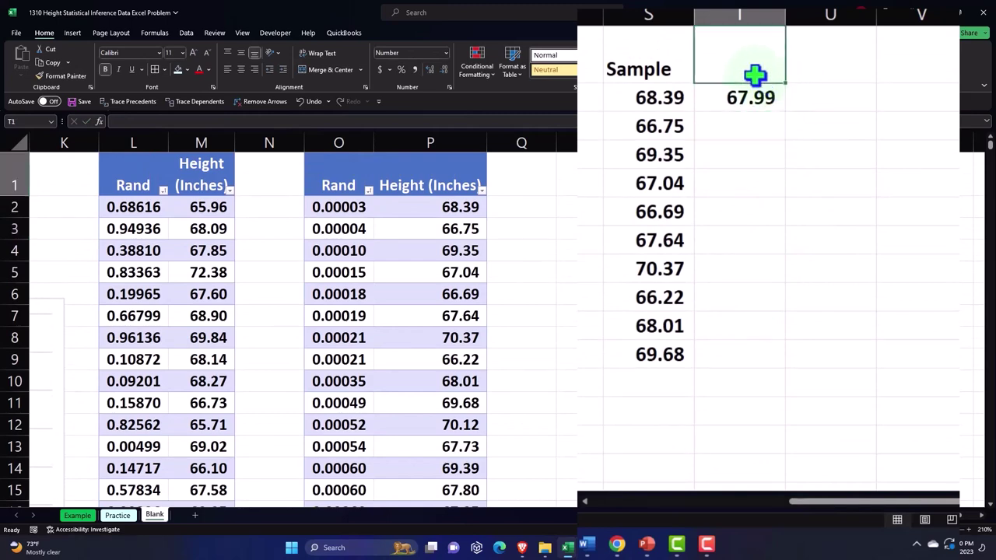
text(Average)
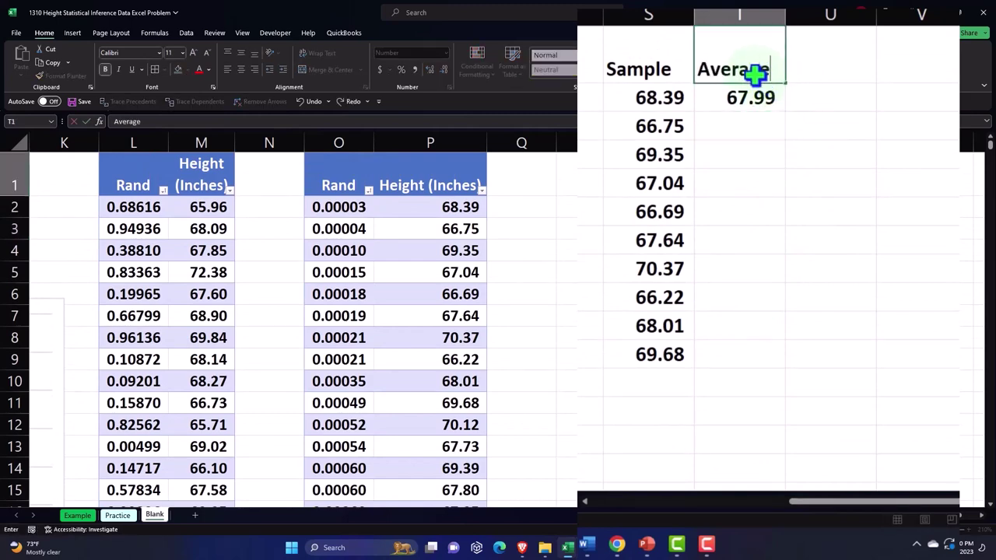
key(Tab)
text(Div)
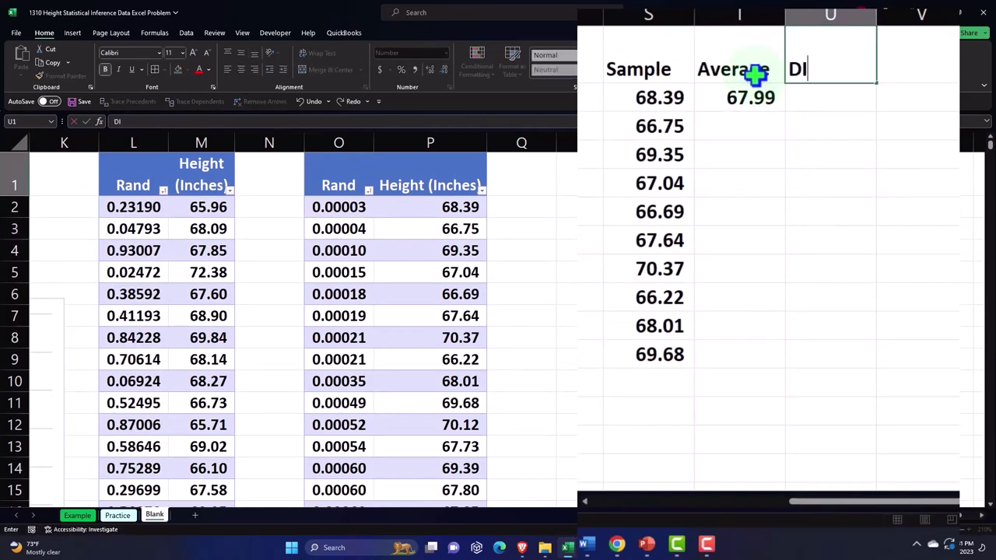
key(BackSpace)
key(BackSpace)
text(ifference)
key(Return)
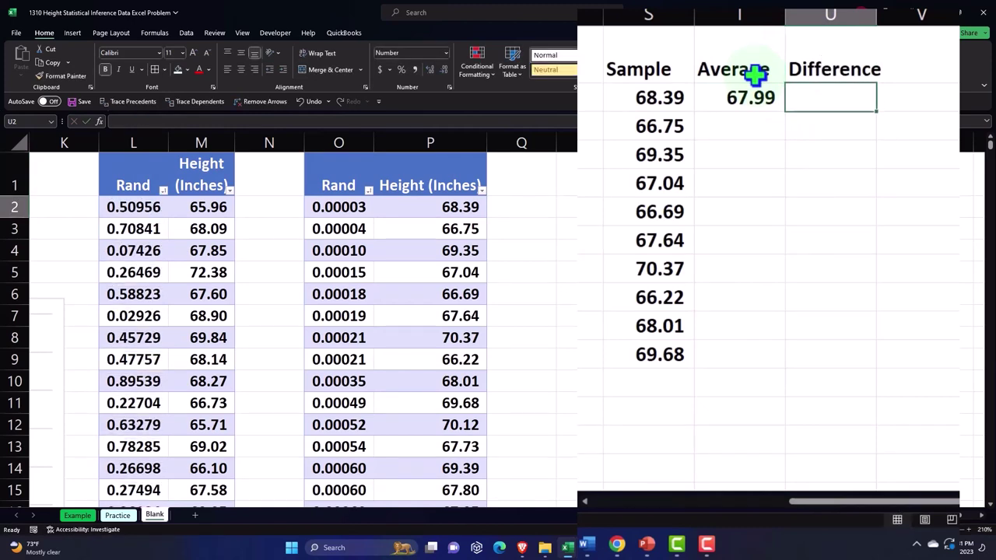
Step: Enter =S2-T2 in U2 to get the first difference, 0.39
text(=)
key(Left)
key(Left)
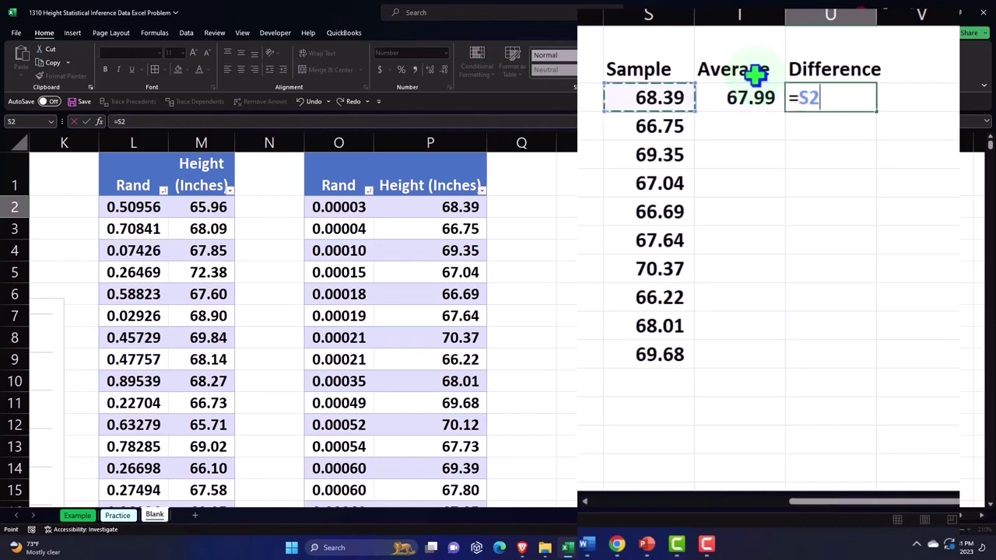
text(-)
key(Left)
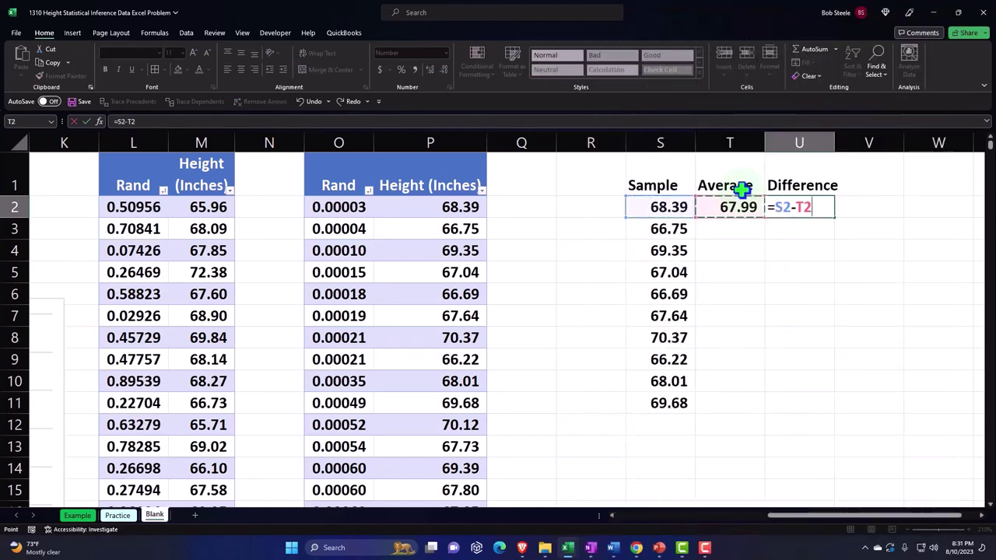
key(Return)
Step: Set T3 to =T2 and fill the Average column down to row 11
click(729, 239)
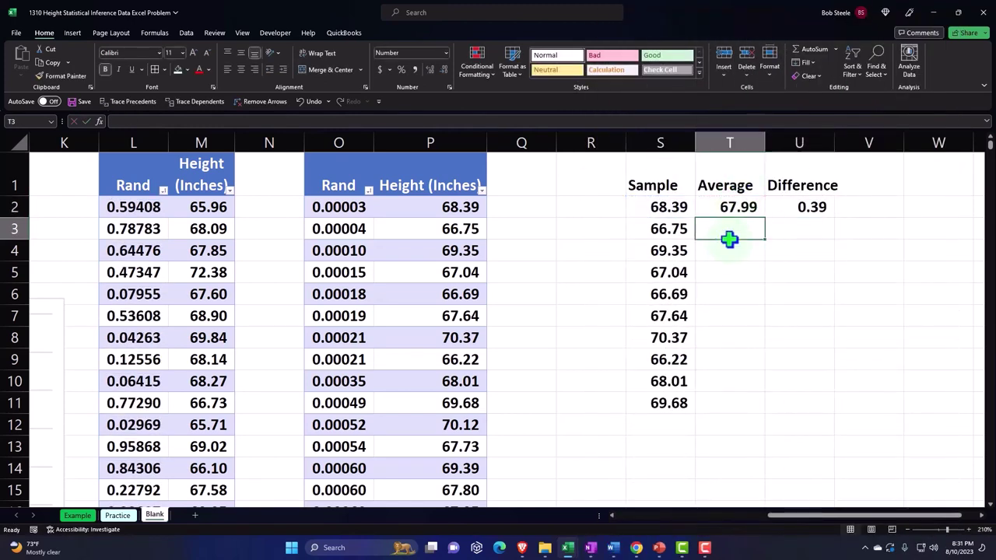
text(=)
key(Up)
key(Return)
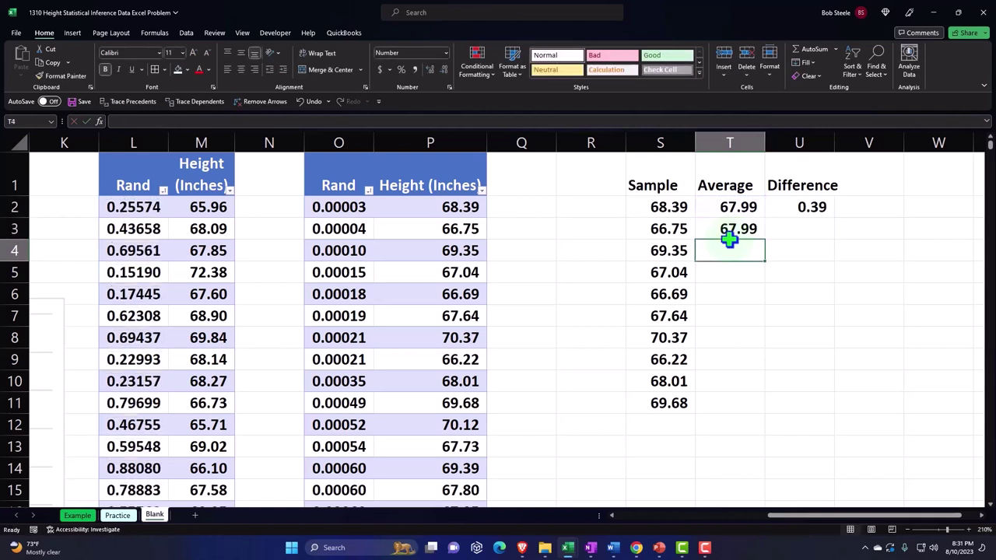
click(743, 228)
drag(765, 239, 757, 404)
Step: Fill the difference formula down to U11 and check each result
click(862, 83)
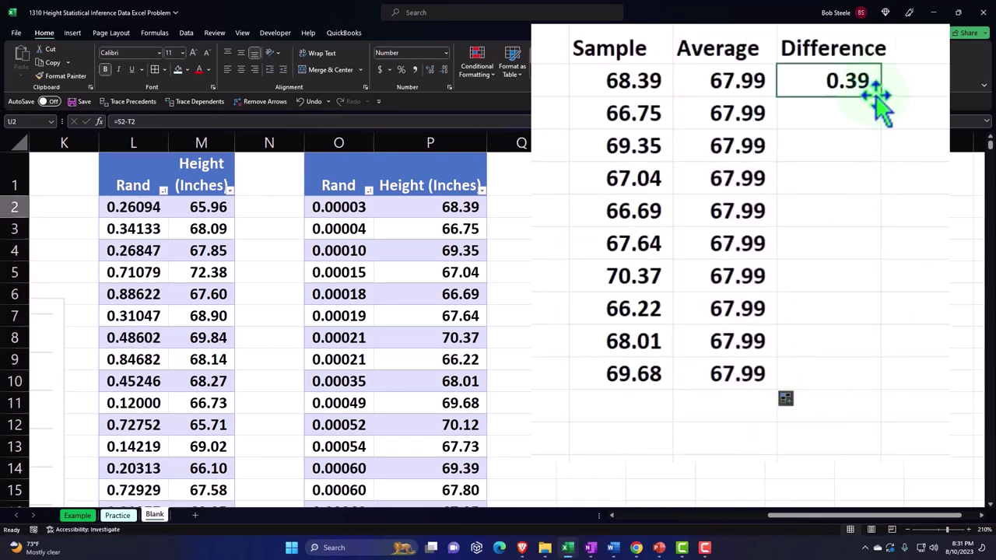
drag(882, 97, 846, 394)
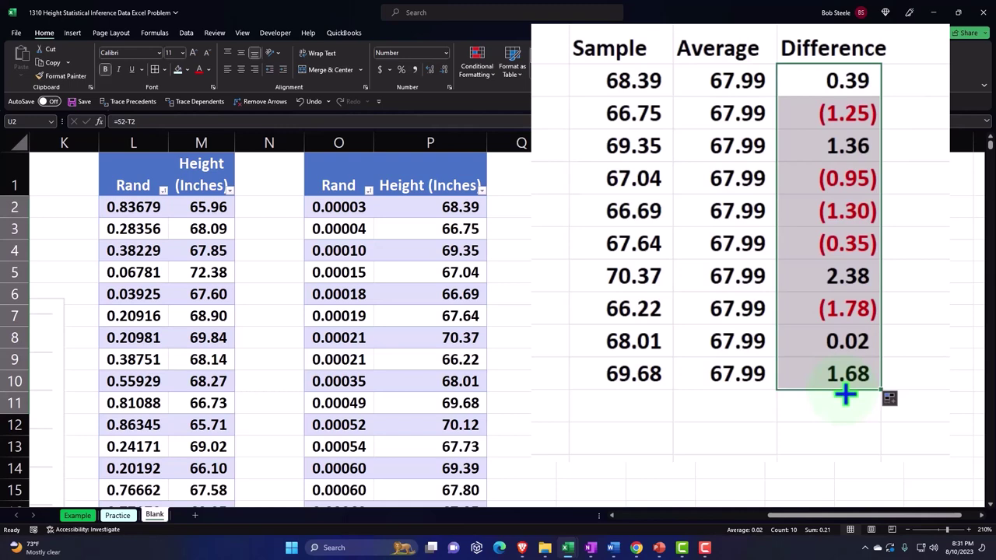
click(841, 83)
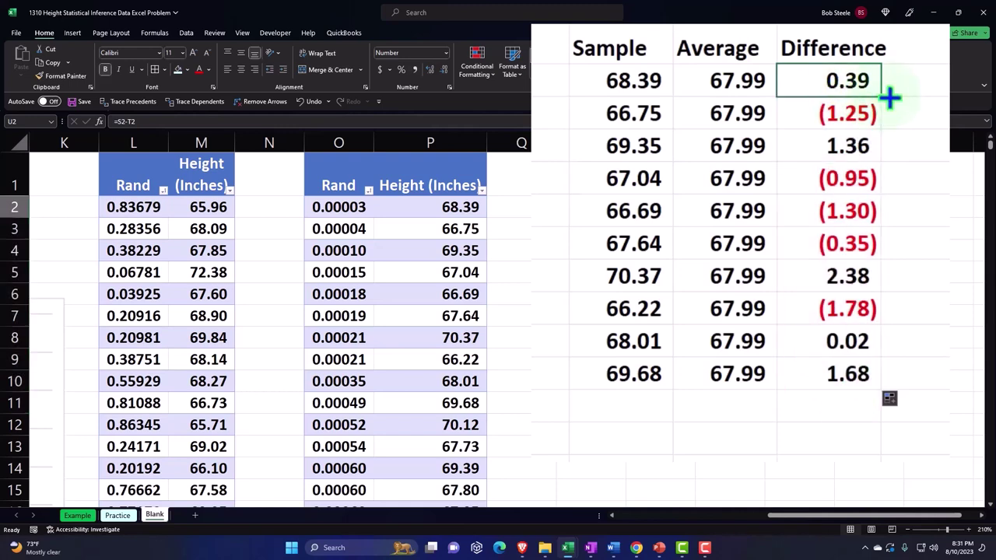
key(Down)
key(Down)
key(Down)
key(Down)
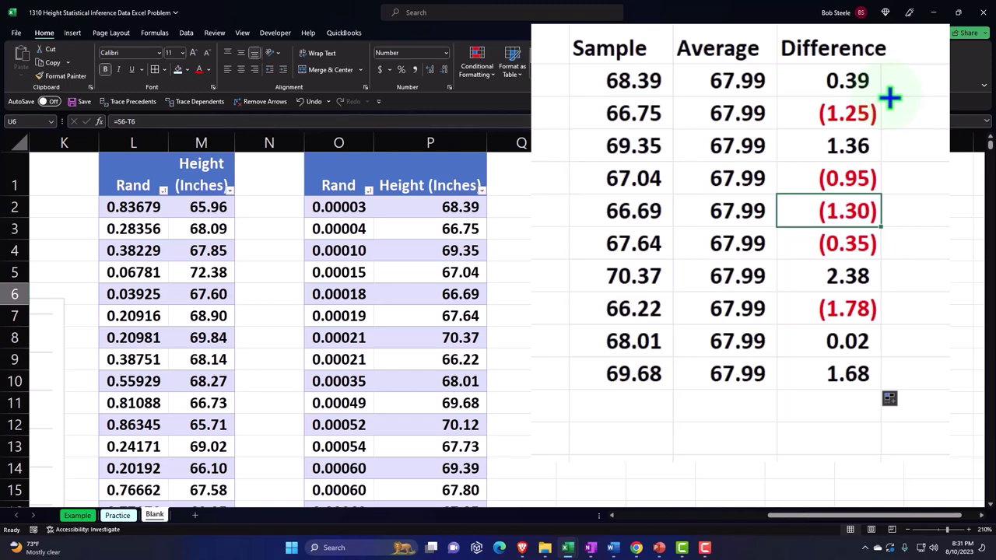
key(Down)
key(Down)
key(Down)
key(Down)
key(Down)
key(Down)
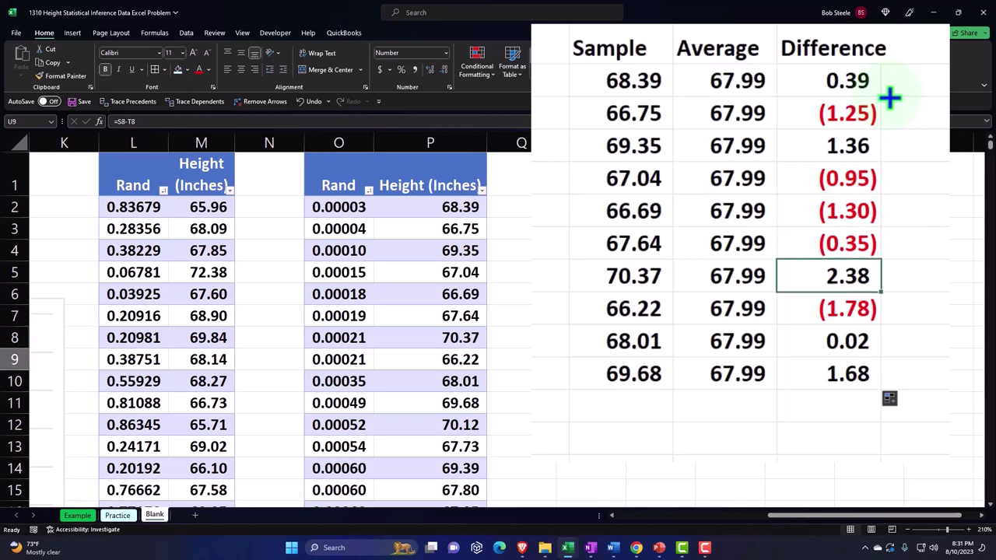
key(Left)
key(Left)
key(Left)
key(Left)
Step: Label R12 'Ave' and enter =AVERAGE(S2:S11) in S12, giving 68.01
key(Right)
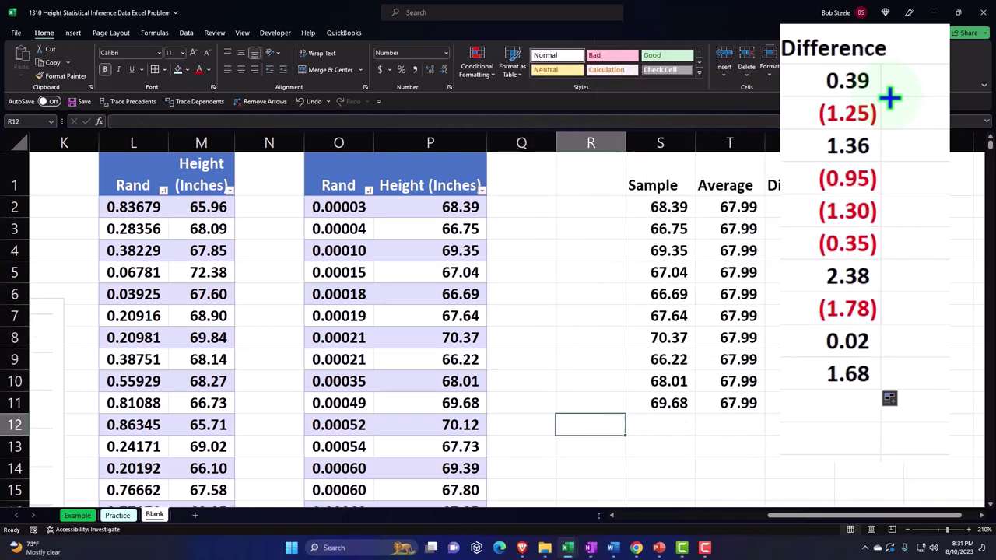
text(Ave)
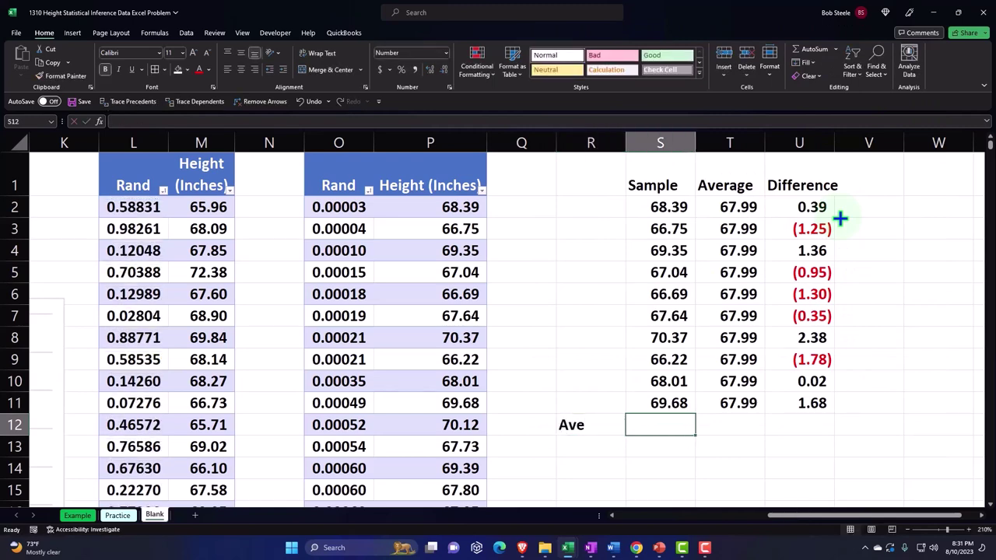
text(=)
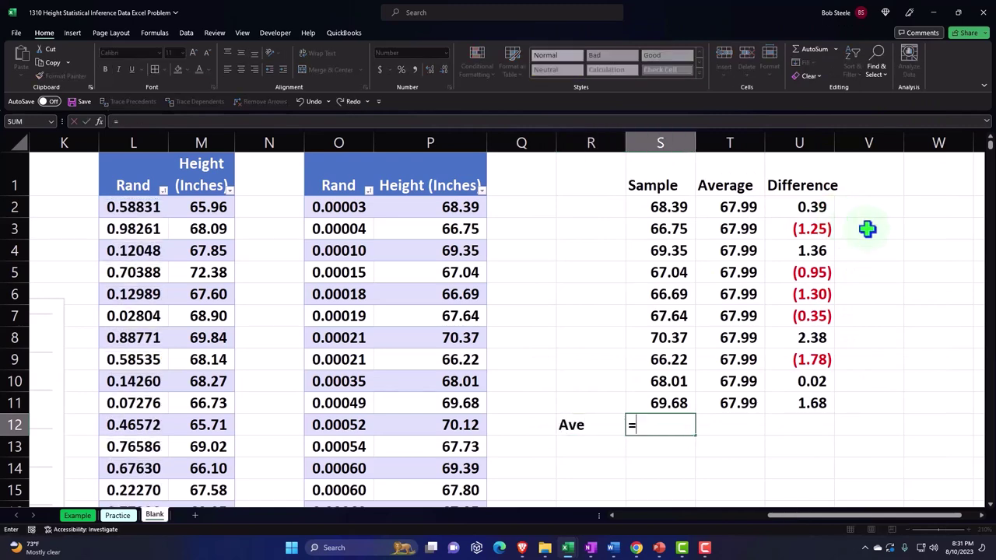
text(average()
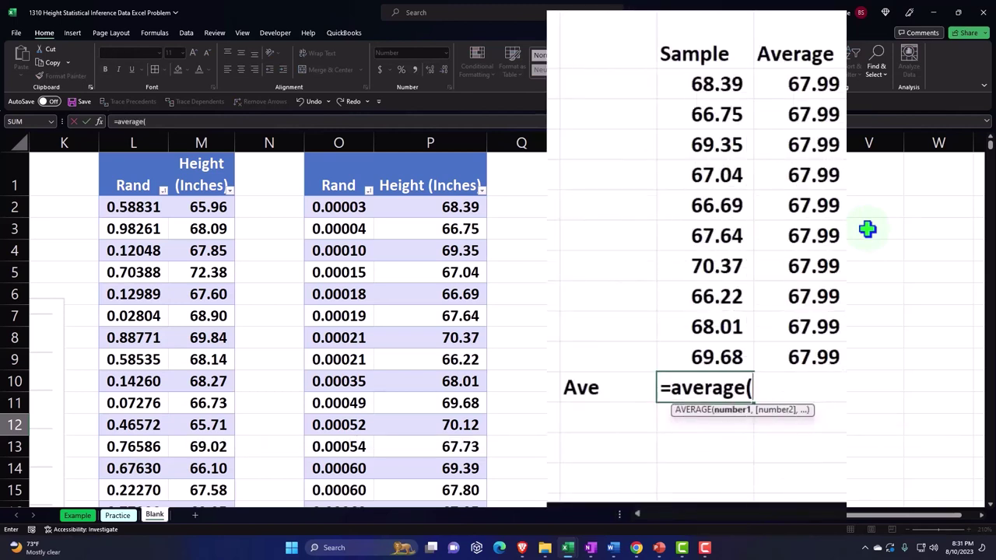
key(Up)
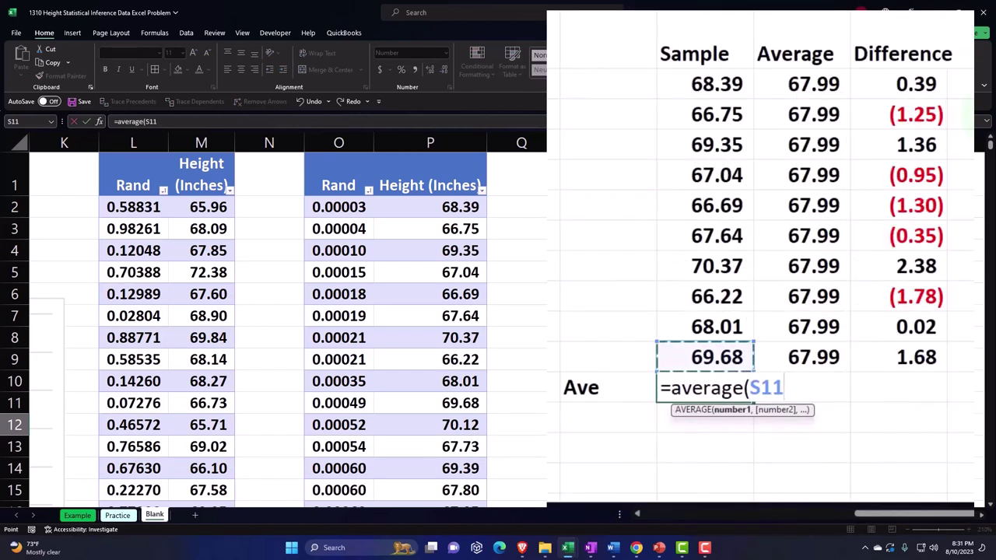
key(shift+Up)
key(shift+Up)
key(shift+Up)
key(shift+Up)
key(shift+Up)
key(shift+Up)
key(shift+Up)
key(shift+Up)
key(shift+Up)
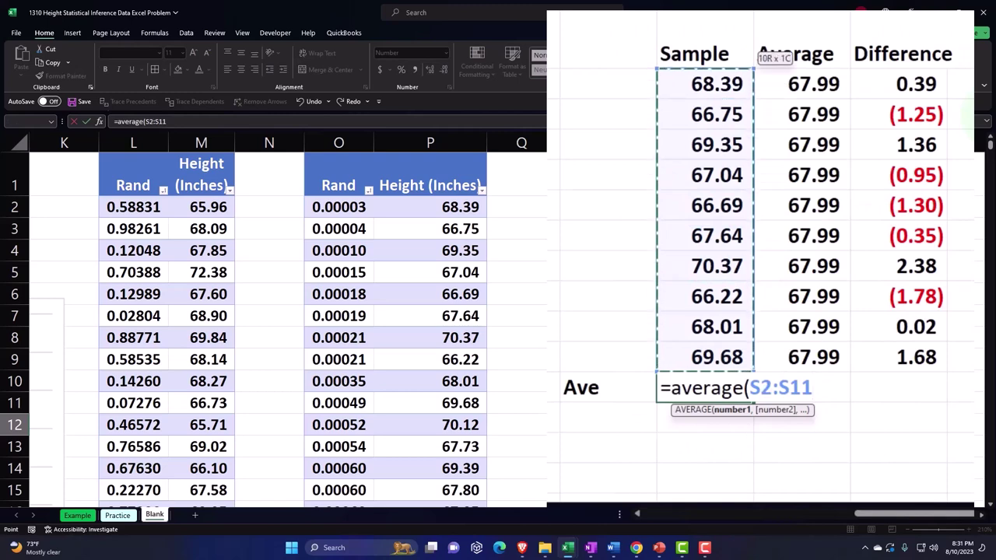
key(Return)
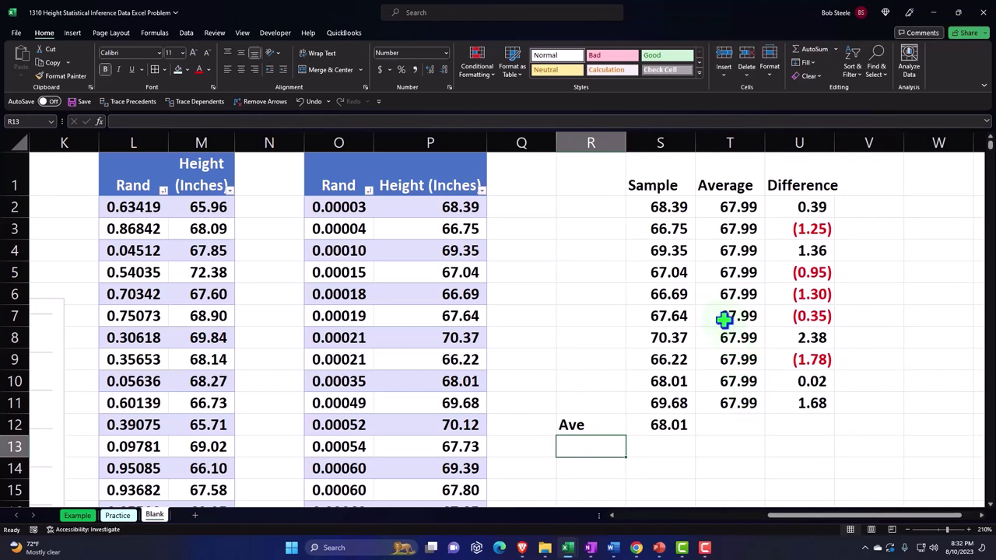
Step: Narrow columns Q to 2.71 and N to 2.14, then select the sample block R1:U12
click(575, 274)
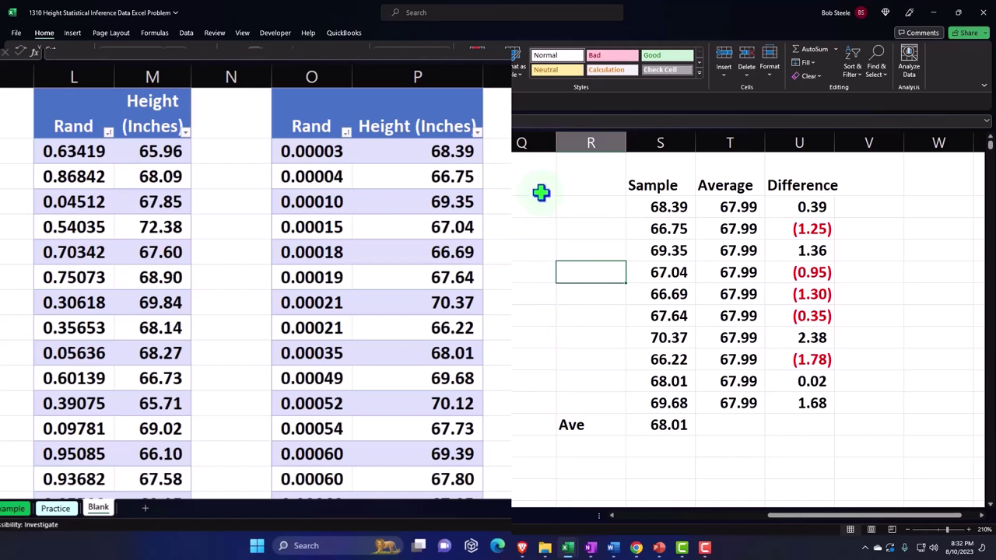
drag(556, 142, 512, 154)
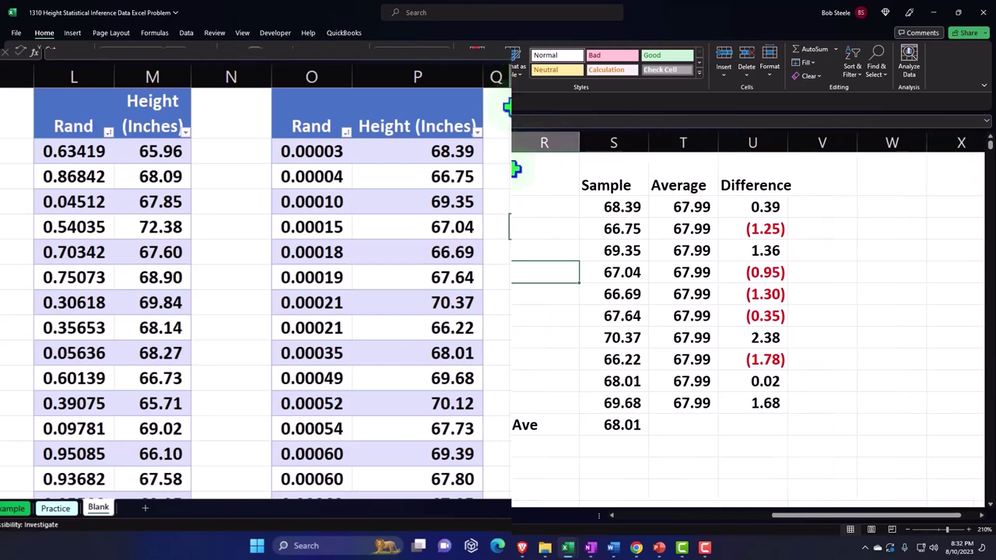
drag(273, 74, 205, 73)
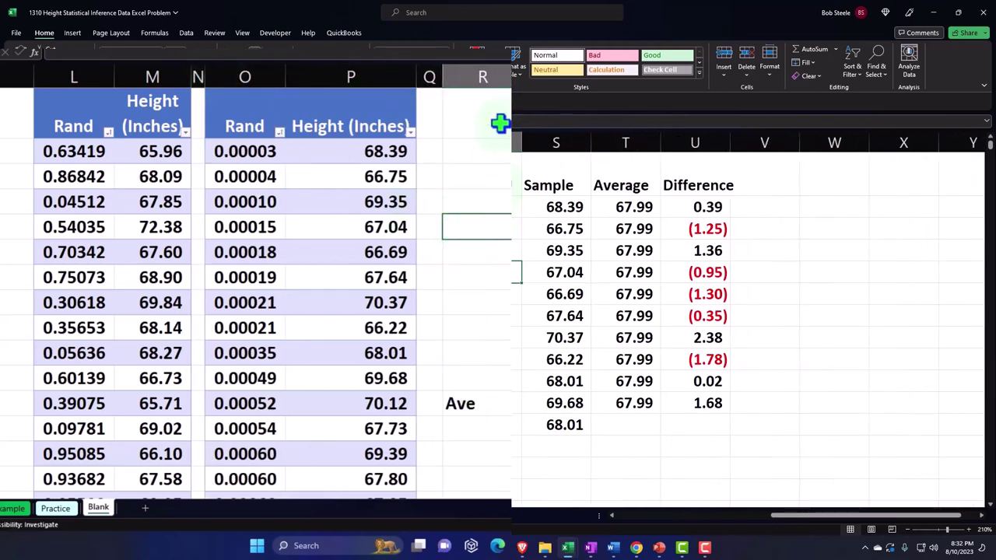
drag(501, 131, 680, 429)
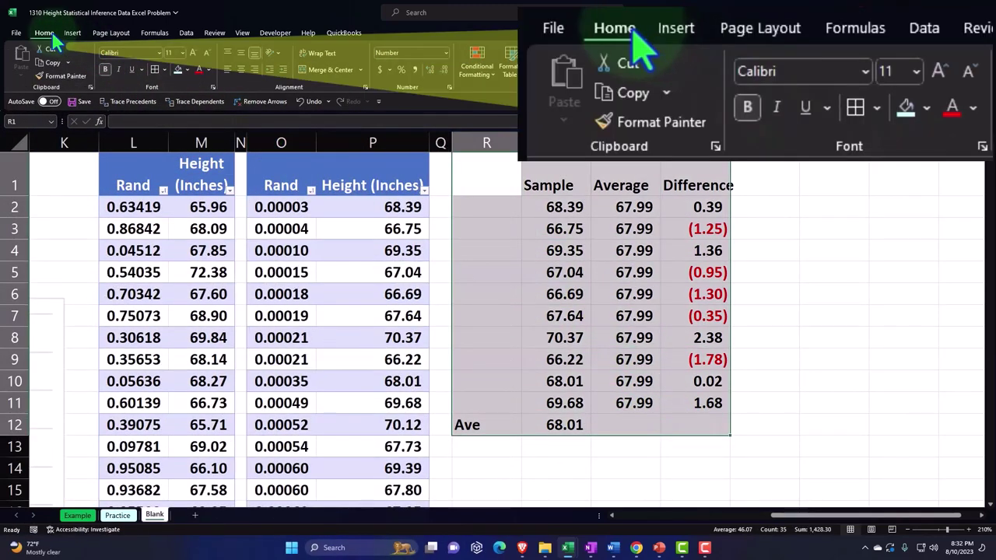
Step: Apply All Borders to the sample table, then select the four statistics values below it
click(153, 70)
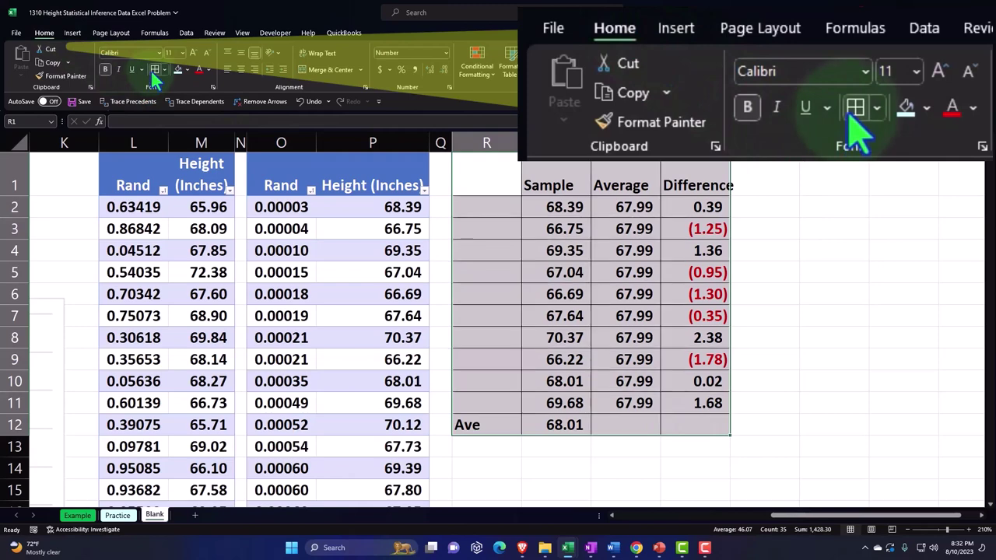
scroll(667, 269, down, 2)
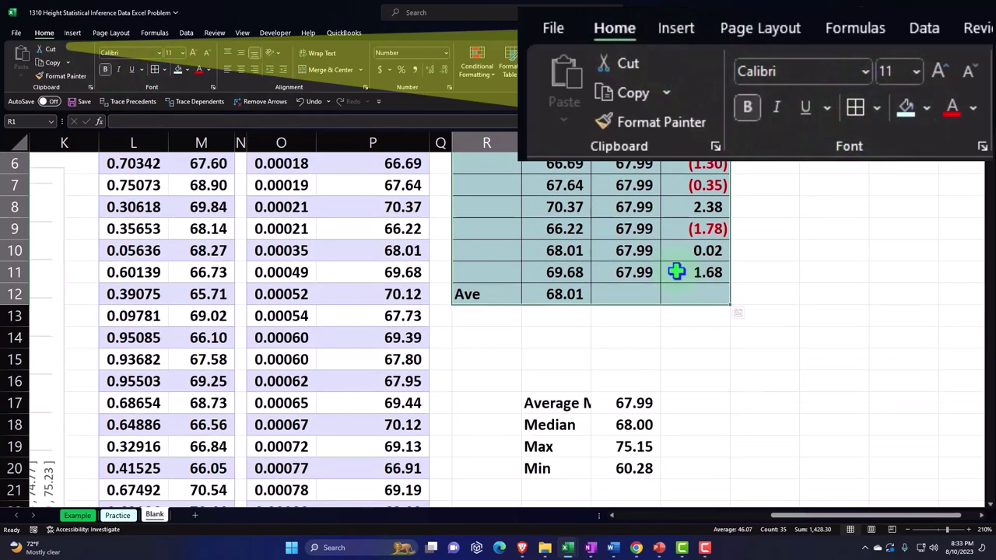
drag(574, 404, 618, 462)
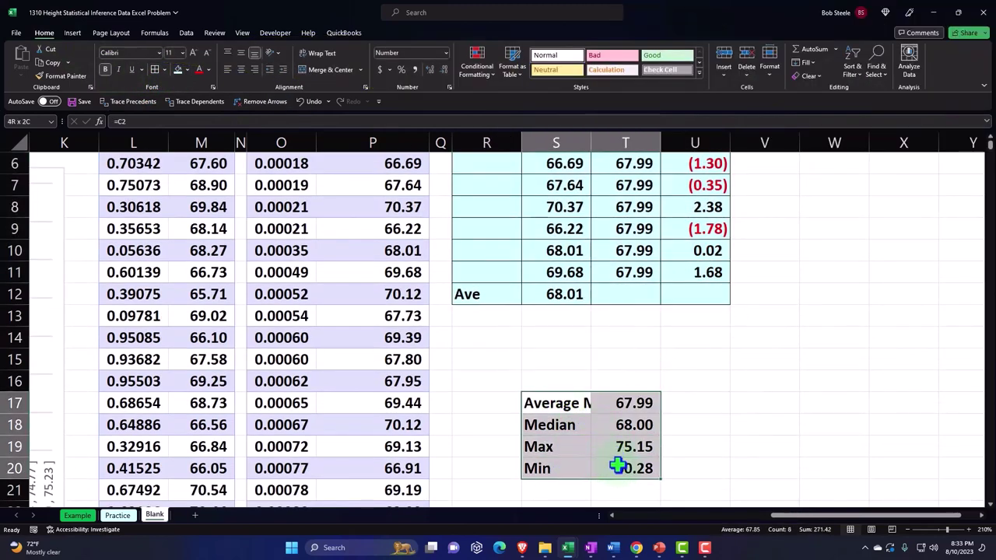
drag(638, 401, 642, 462)
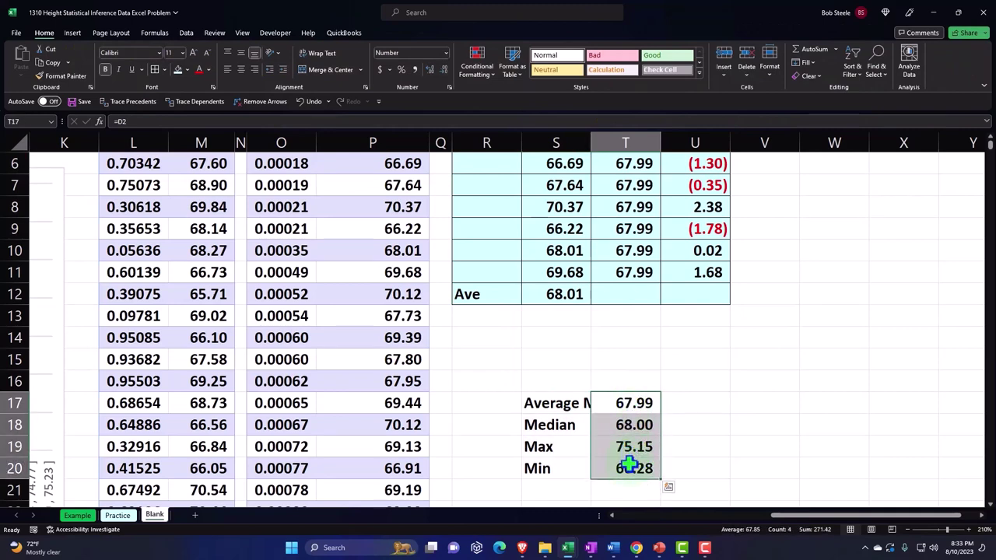
Step: Cut the statistics values from T17:T20 and paste them into column U
right_click(629, 465)
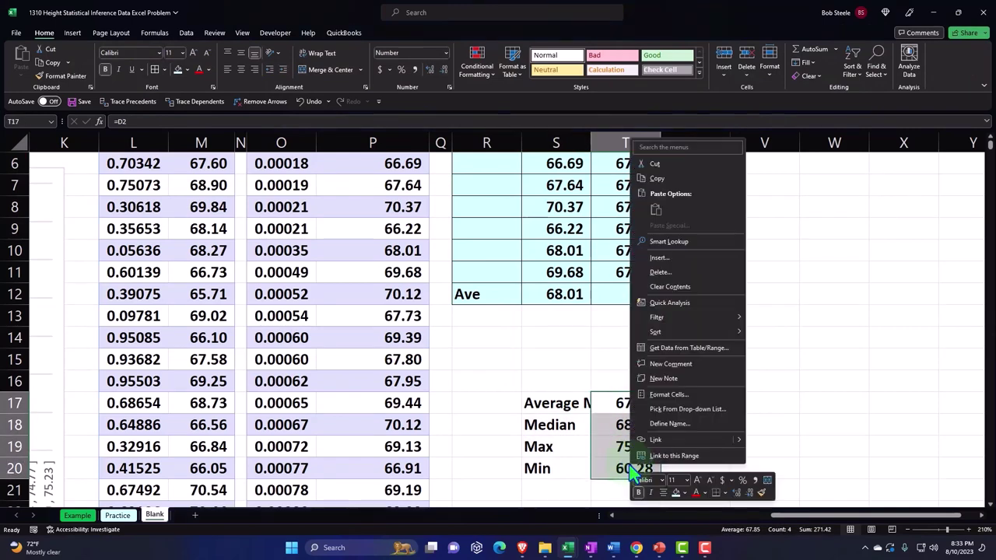
click(655, 165)
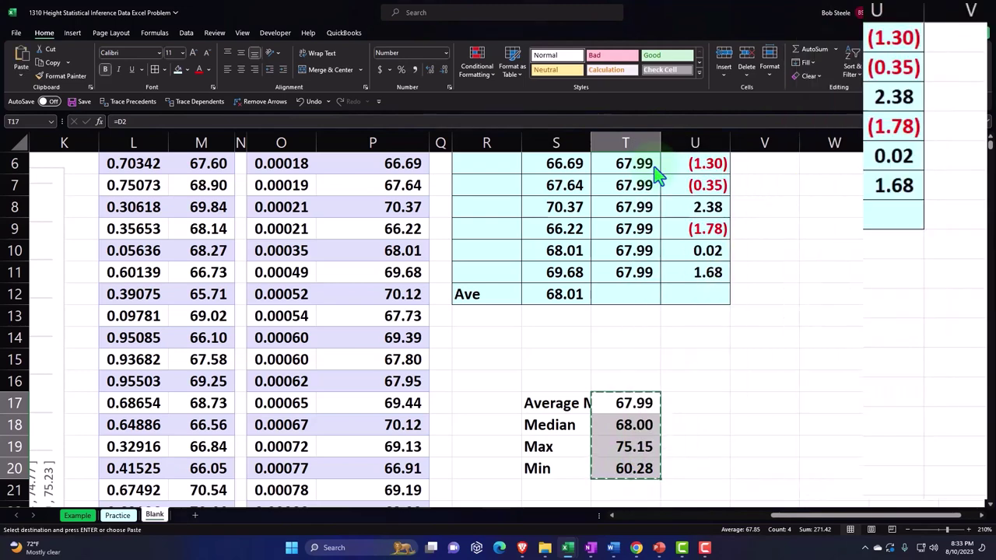
click(695, 402)
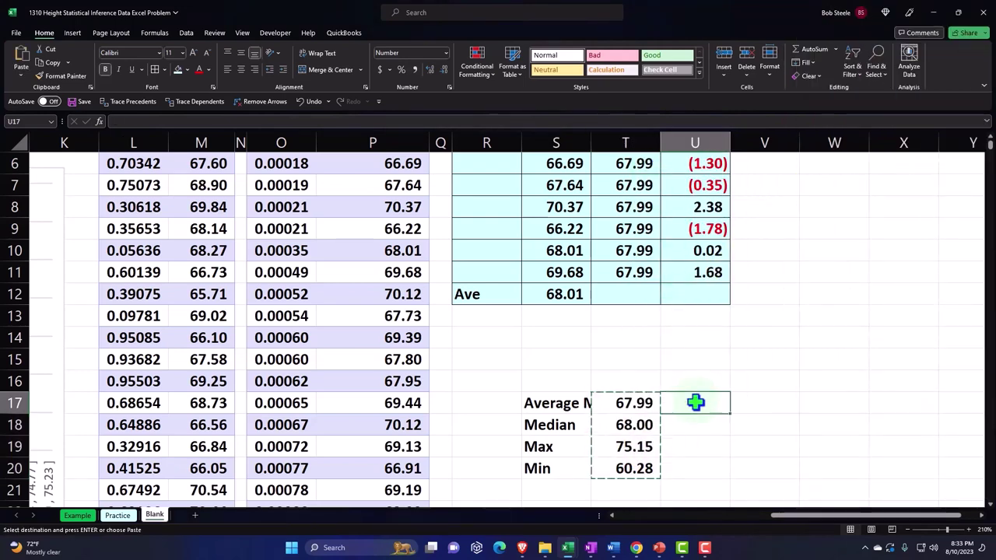
right_click(694, 402)
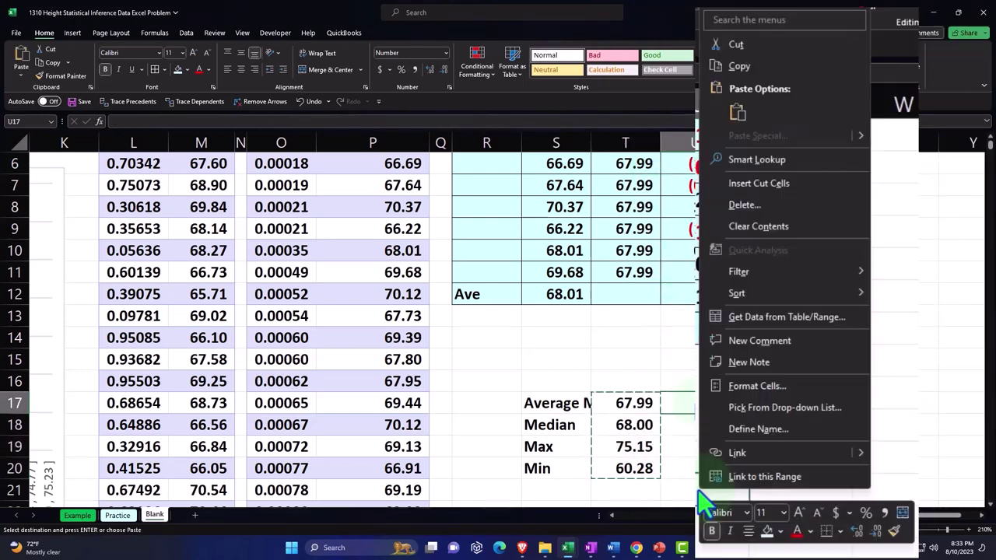
click(738, 112)
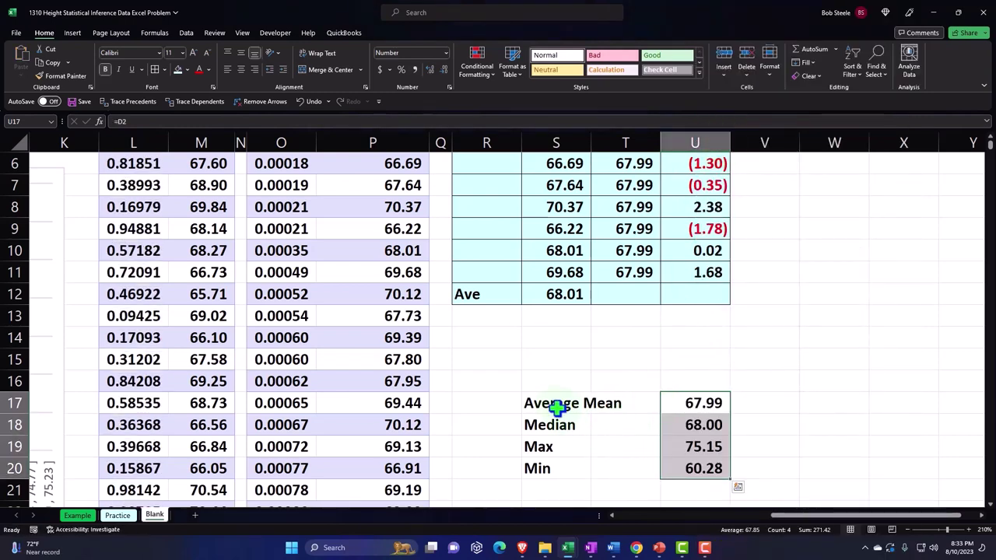
Step: Border and shade the statistics block S17:U20 light blue
drag(567, 405, 688, 467)
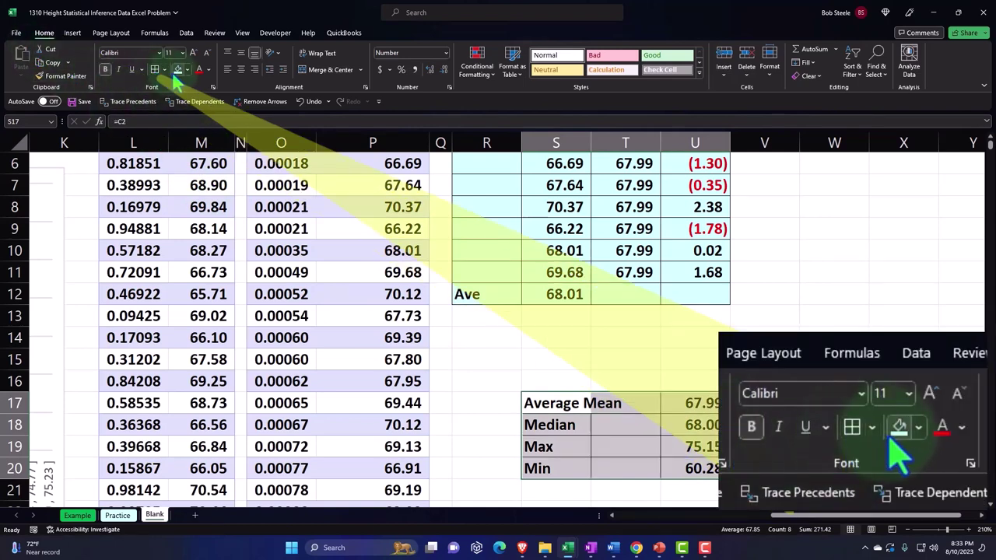
click(177, 70)
click(459, 358)
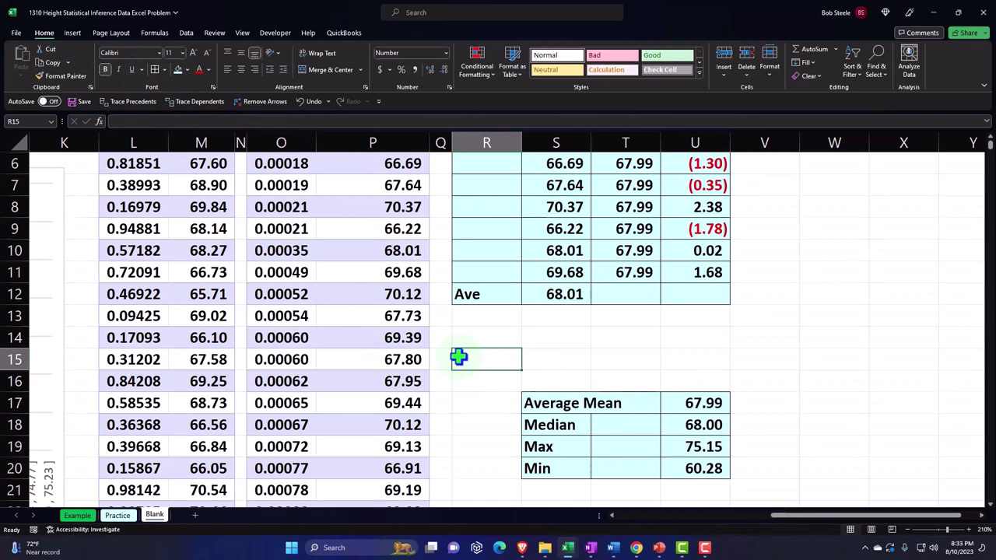
Step: Narrow the empty column V beside the table
scroll(459, 358, up, 2)
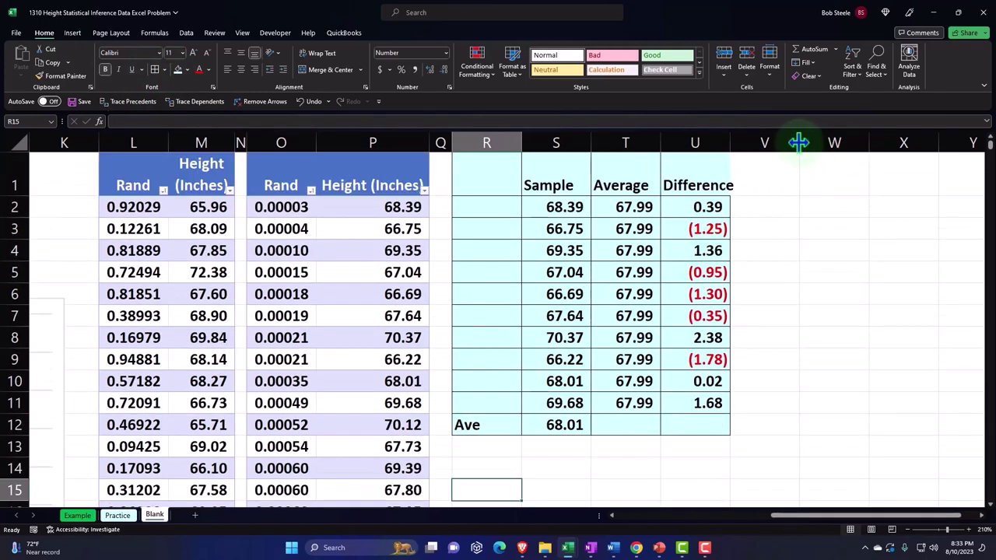
drag(799, 141, 740, 158)
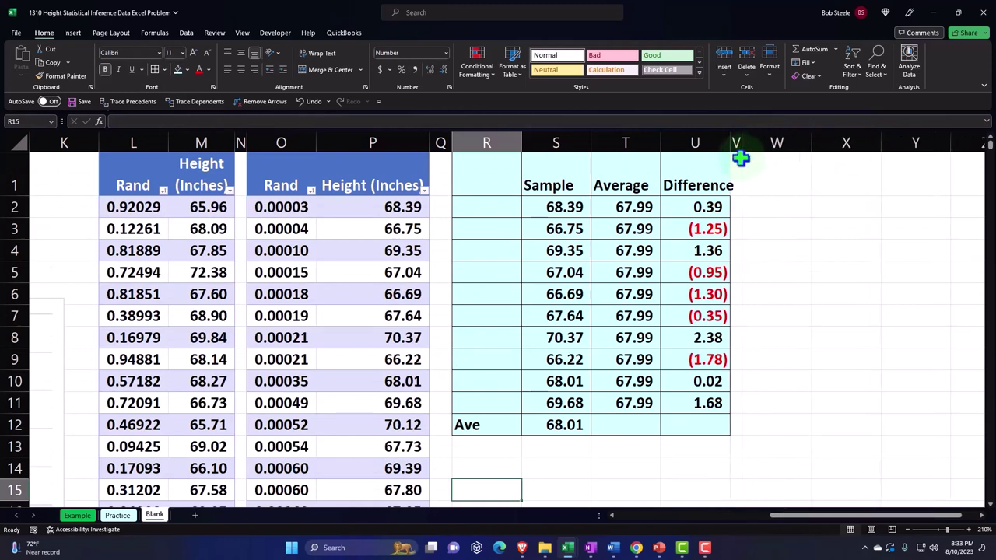
click(263, 272)
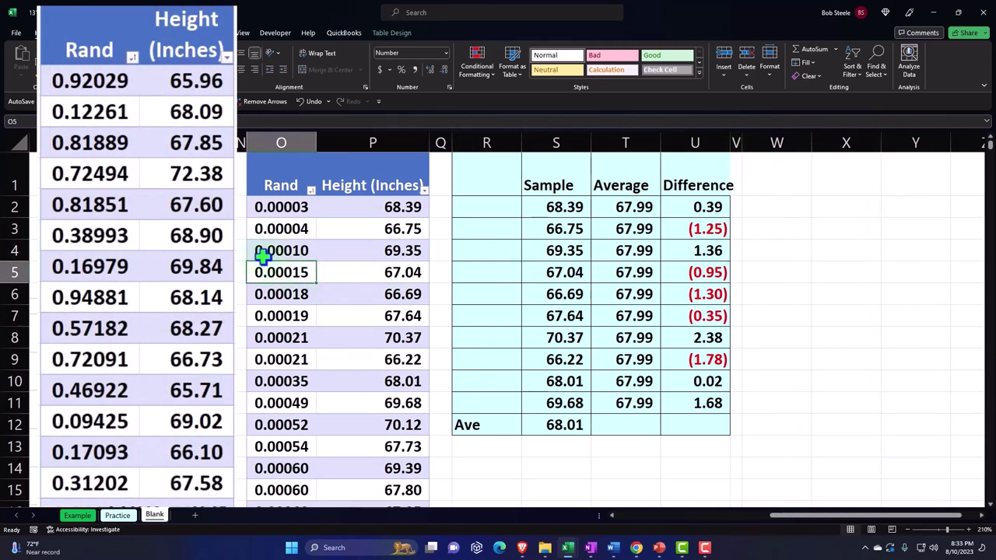
Step: Re-enter the =RAND() formula in L4 so the Rand column regenerates, starting 0.69719
click(95, 165)
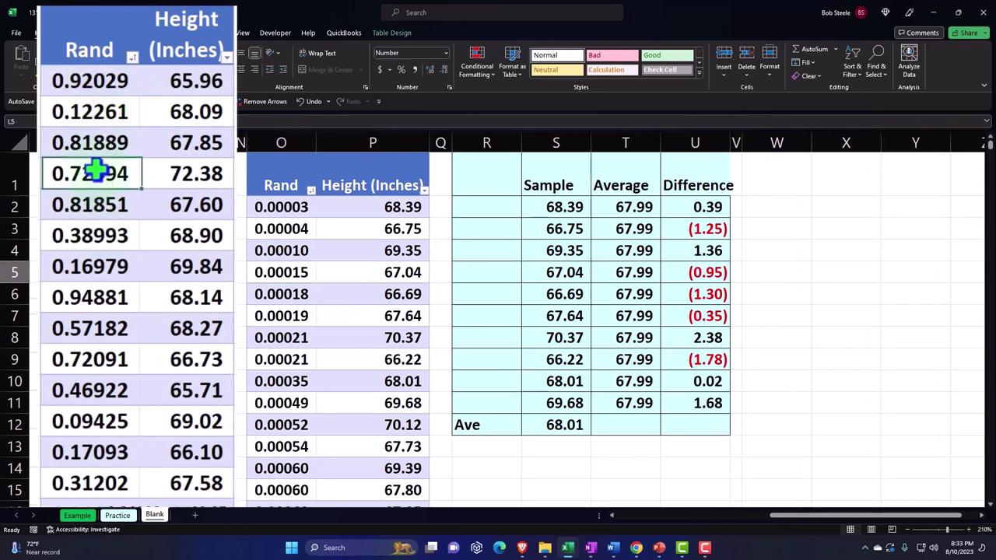
double_click(97, 140)
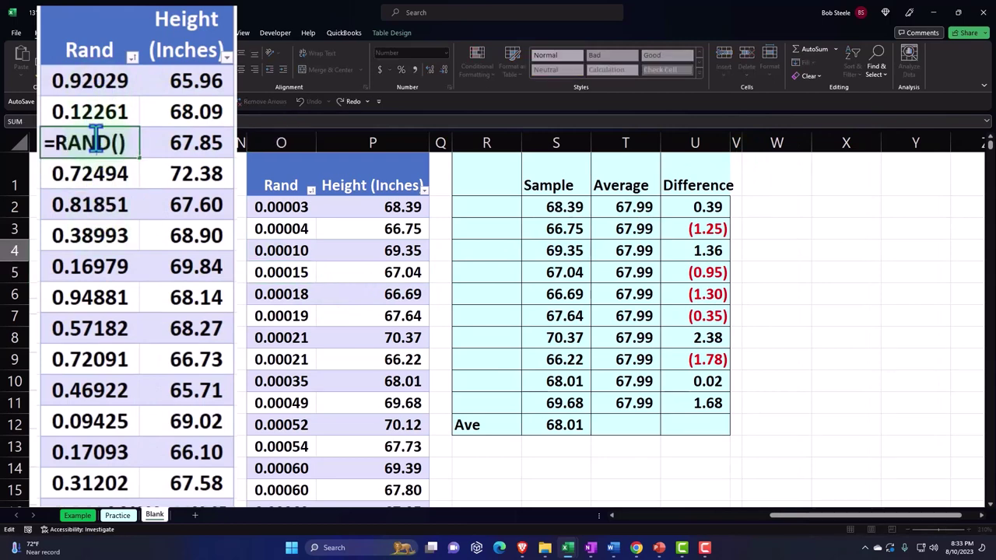
key(Return)
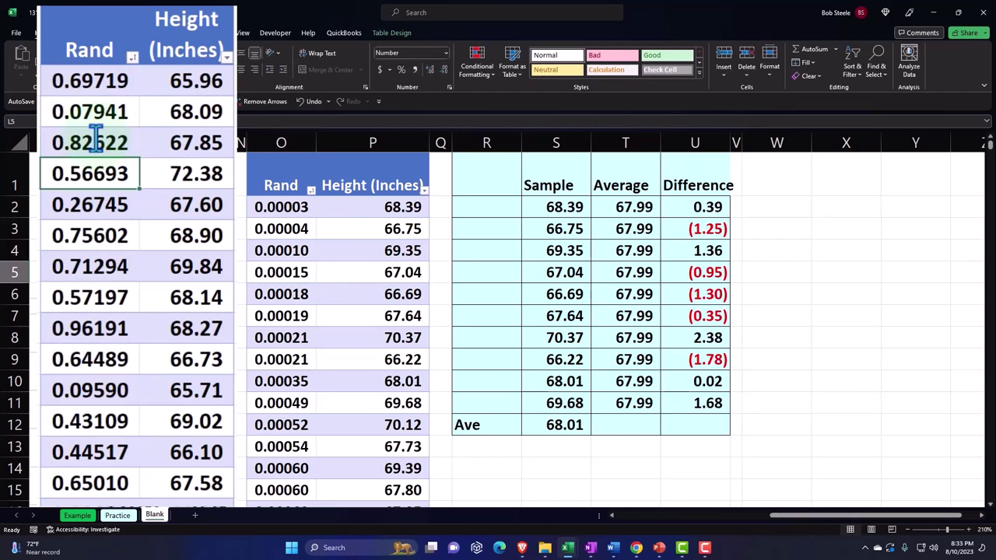
click(178, 89)
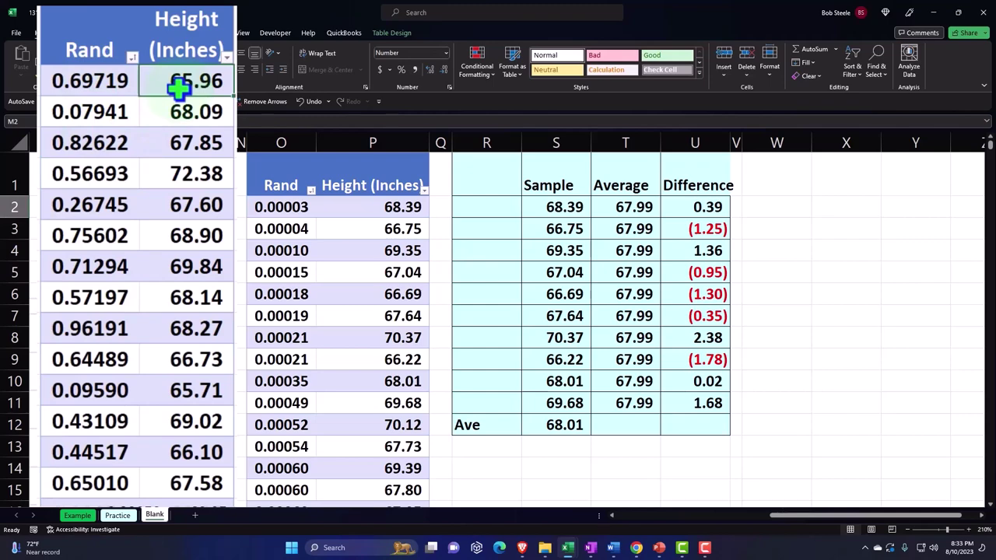
scroll(180, 296, down, 8)
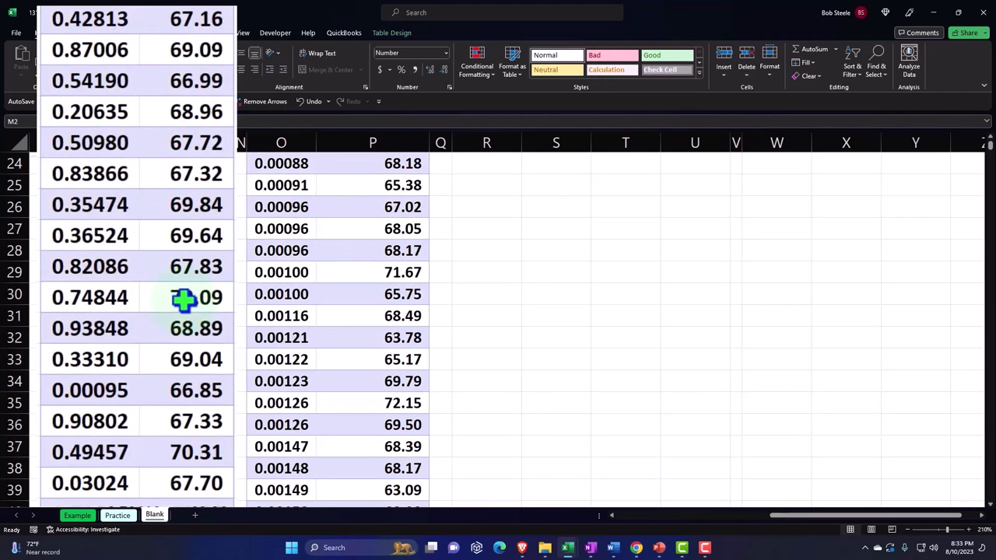
scroll(184, 299, up, 8)
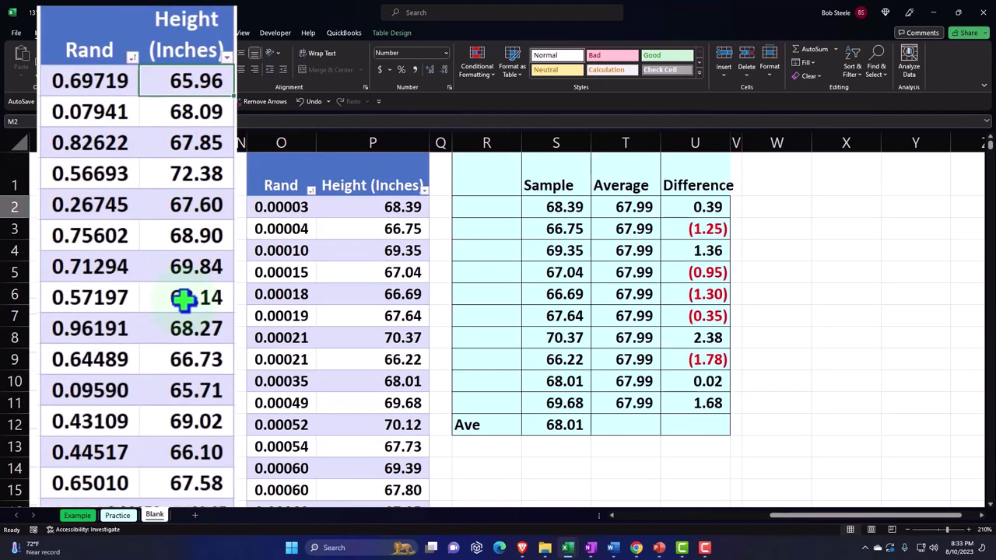
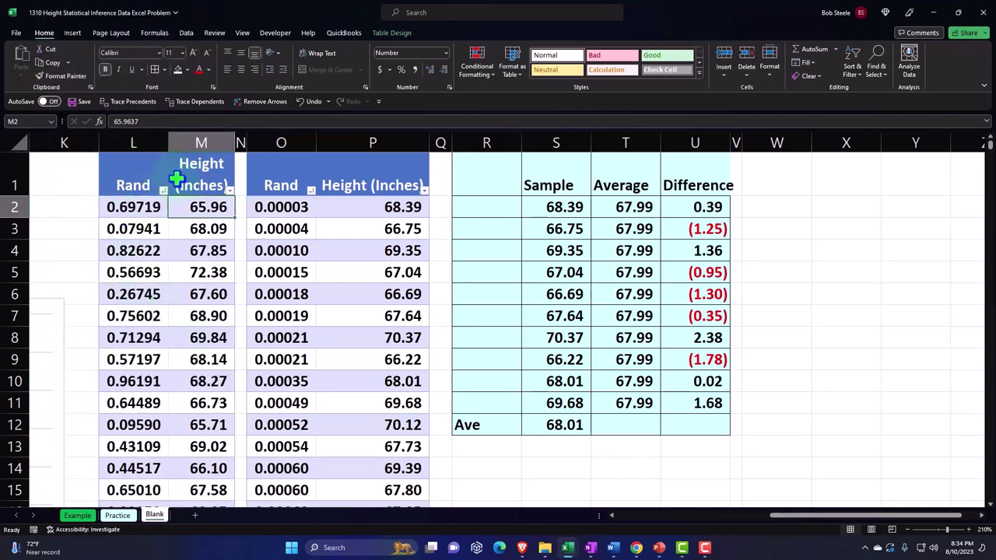
Step: Copy the Rand and Height columns L:M and pick cell W1 as the destination
click(148, 141)
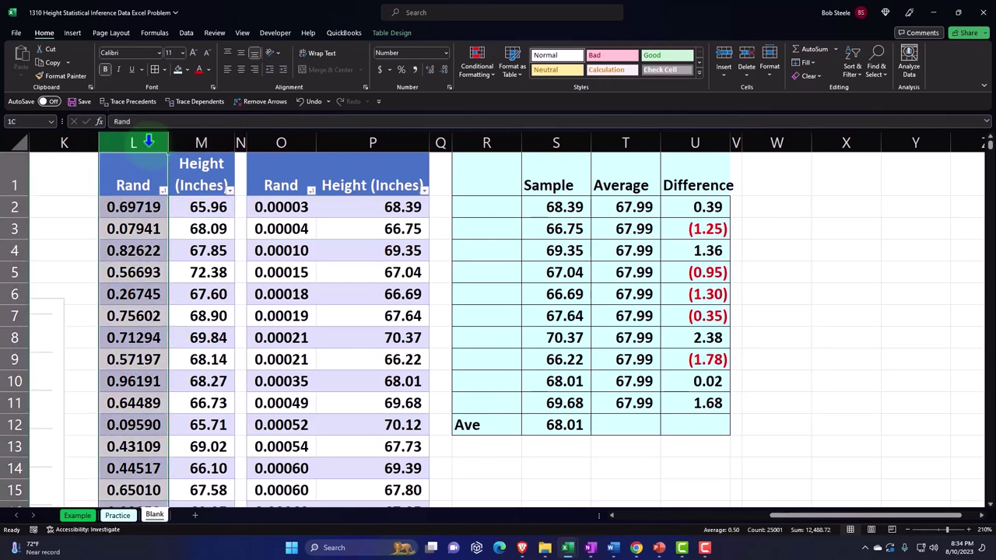
drag(148, 142, 173, 140)
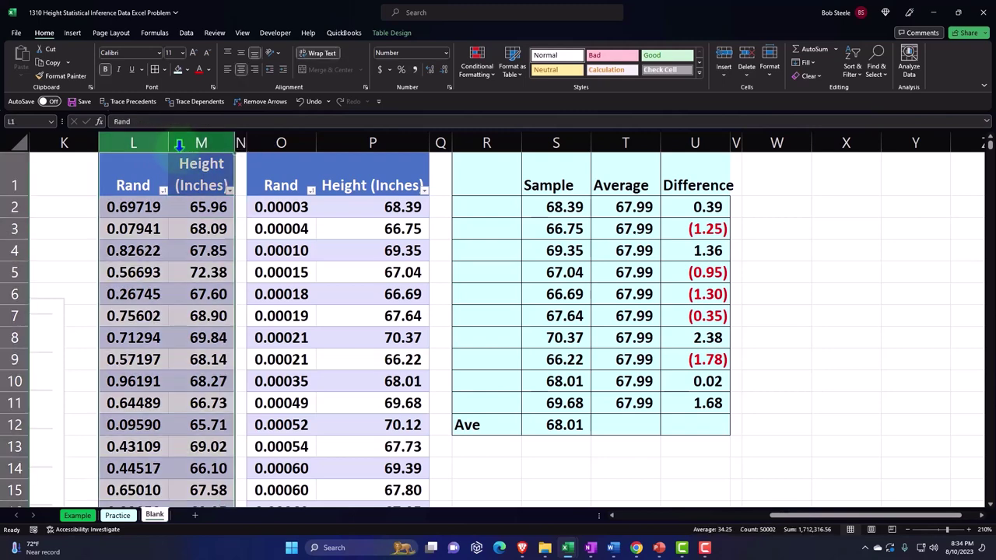
right_click(198, 205)
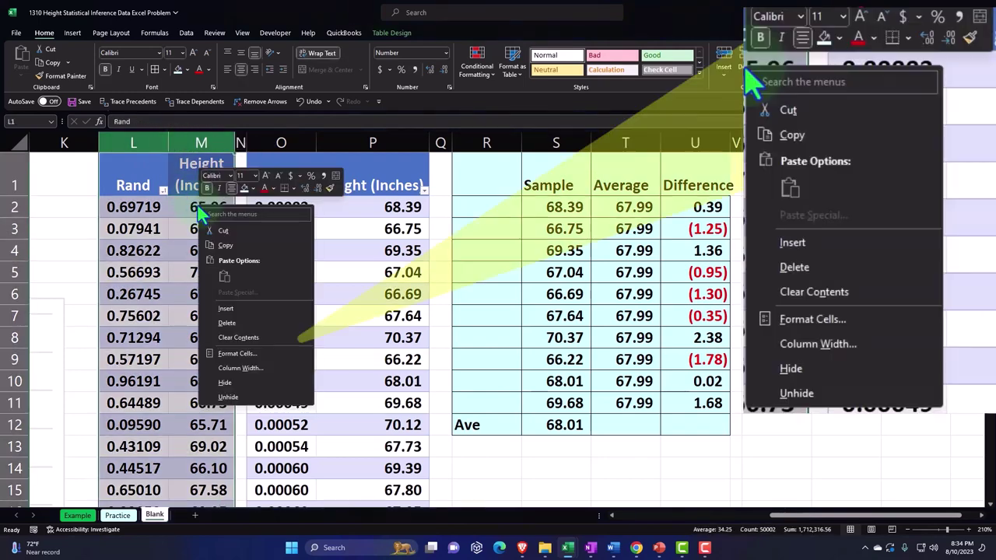
click(230, 246)
drag(800, 516, 924, 529)
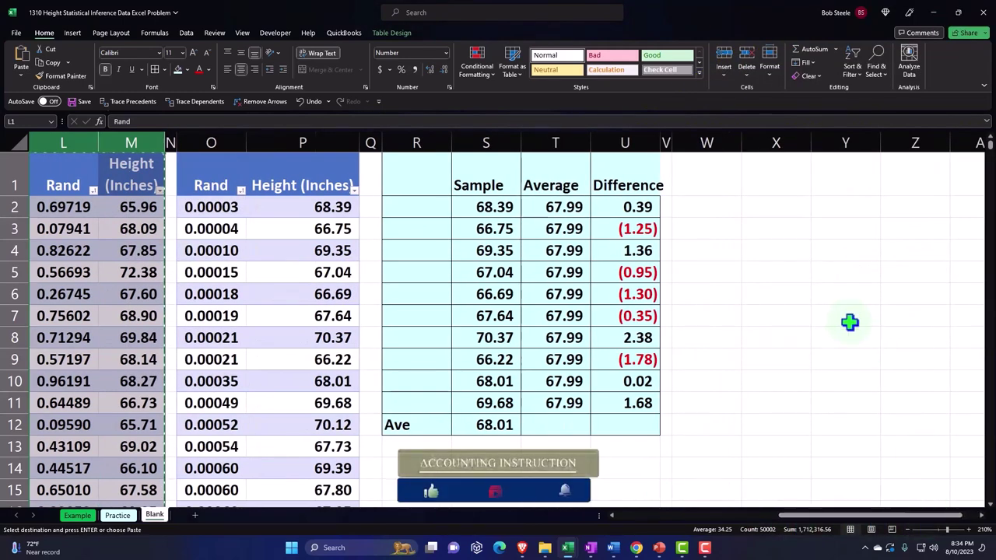
click(729, 176)
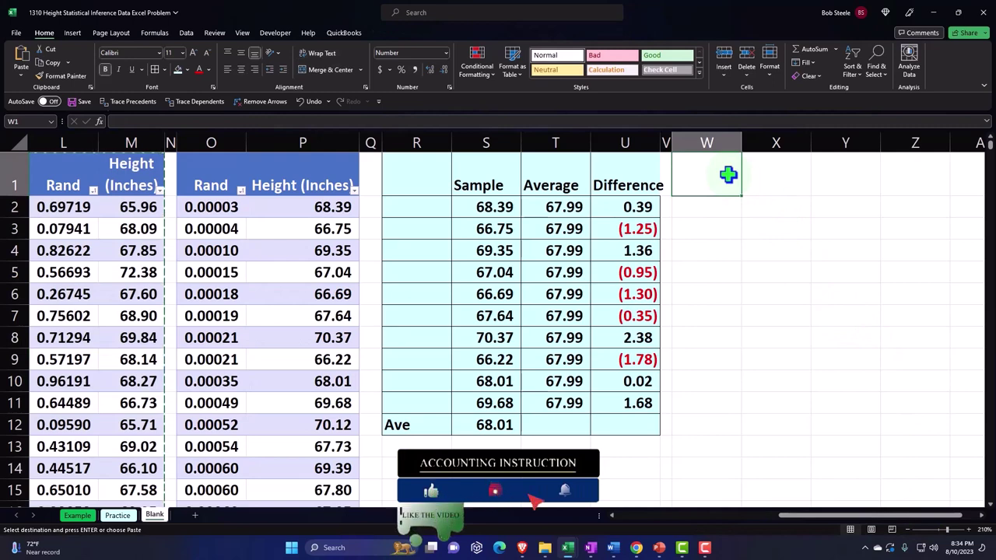
right_click(728, 175)
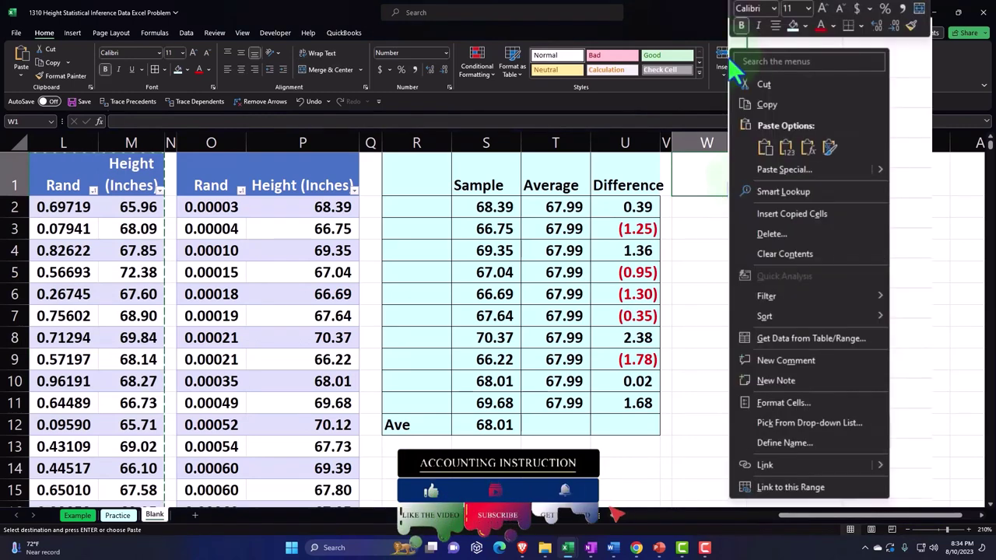
click(753, 101)
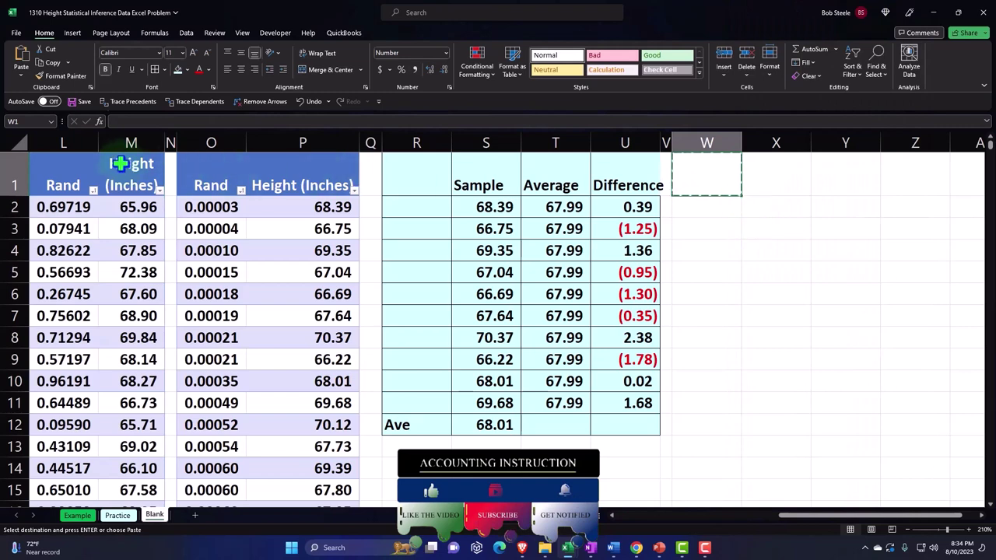
Step: Recopy the Rand and Height columns after mistakenly copying W1, and bring up paste options at W1
drag(57, 142, 111, 151)
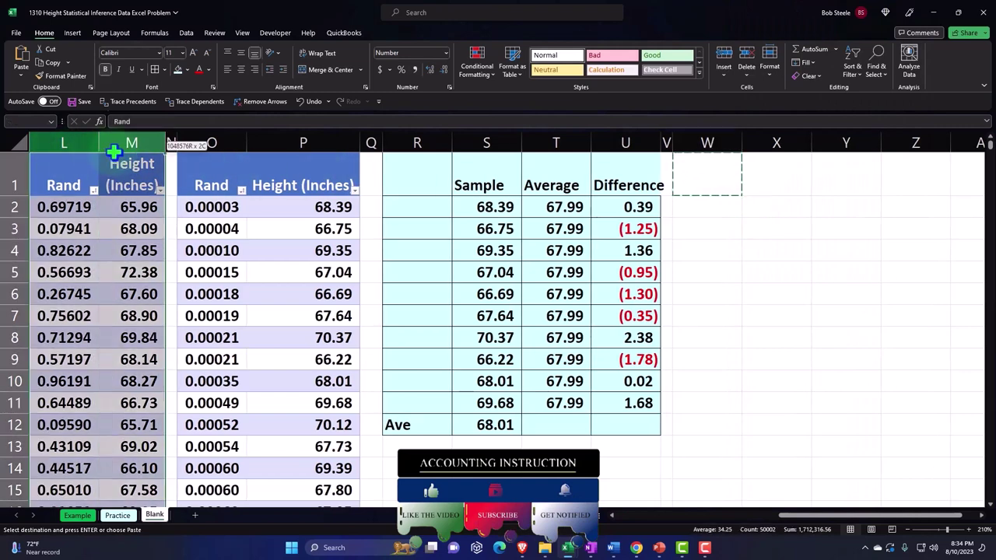
right_click(114, 214)
click(139, 256)
click(729, 179)
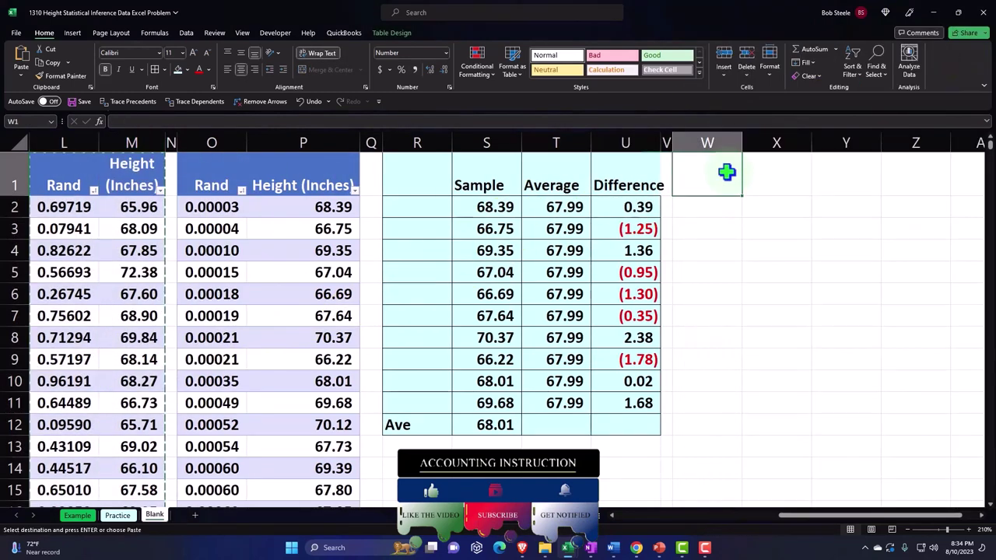
right_click(729, 179)
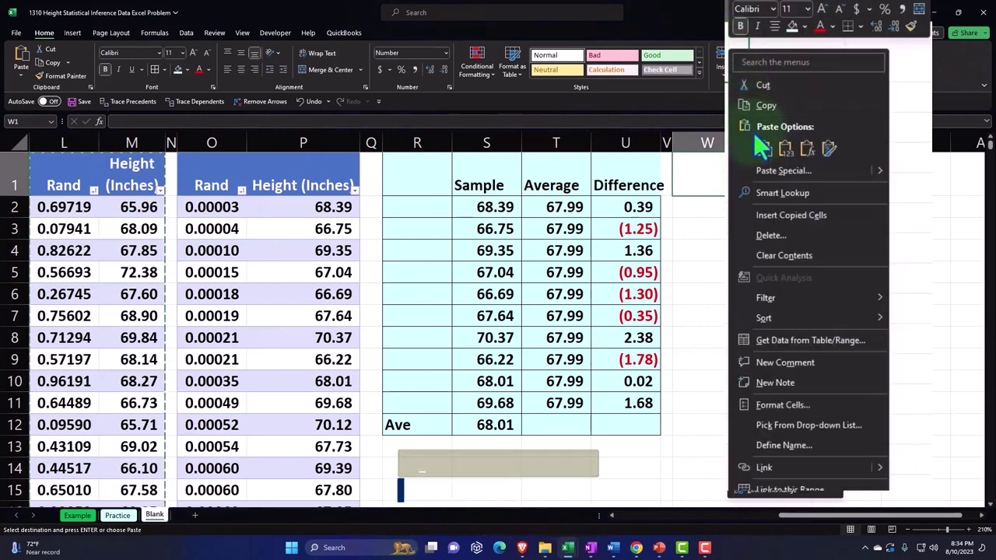
Step: Paste table copies into columns W:X, Z:AA and AC:AD
click(764, 153)
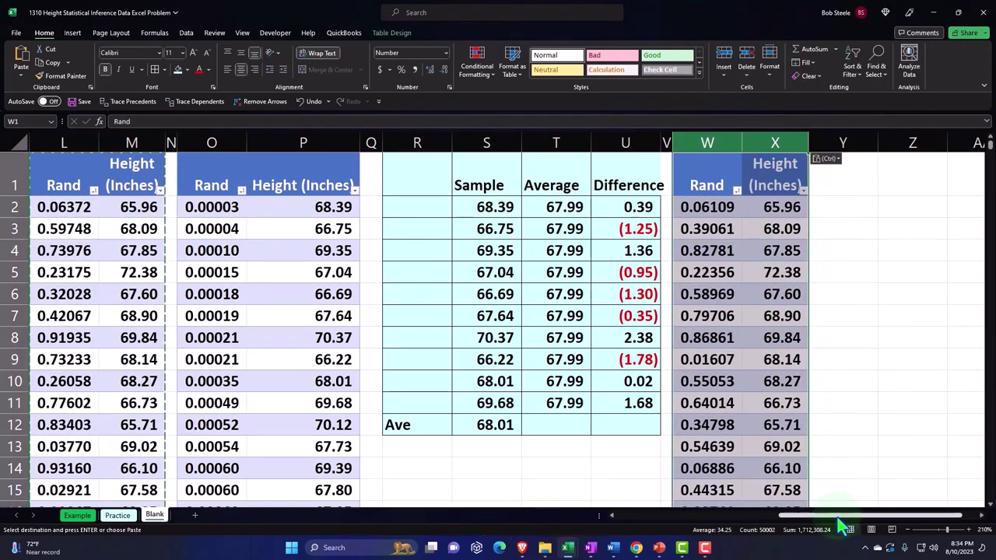
drag(860, 516, 876, 527)
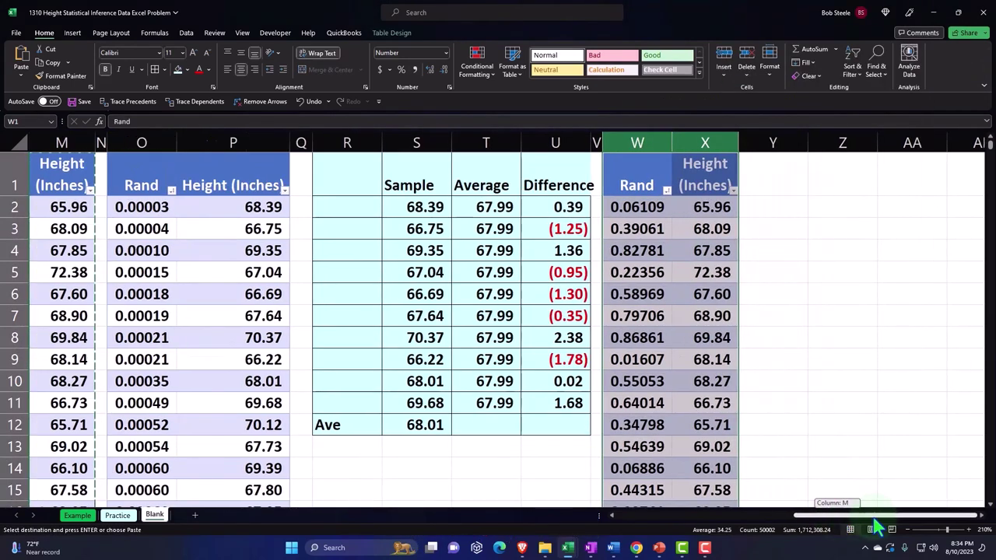
click(846, 176)
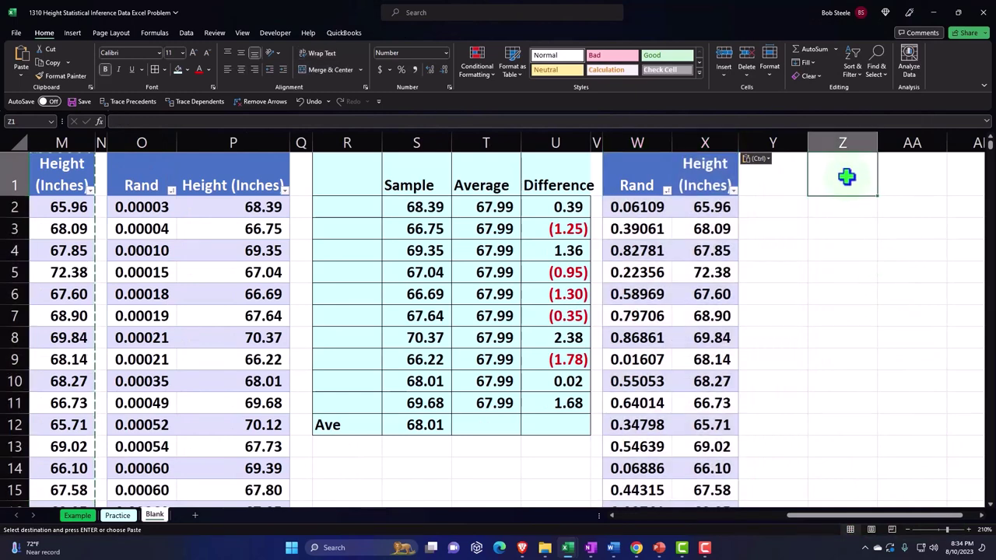
key(ctrl+v)
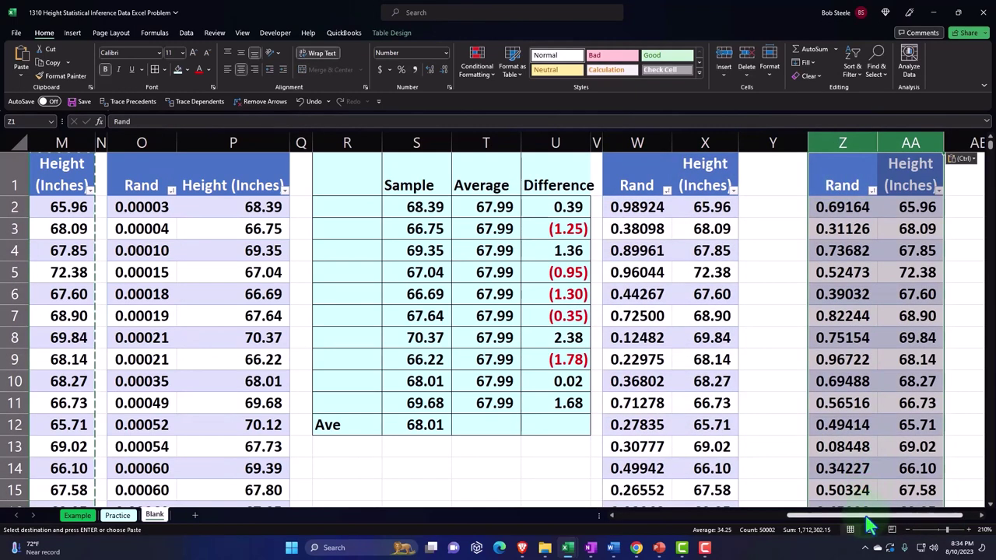
scroll(868, 519, right, 1)
click(961, 178)
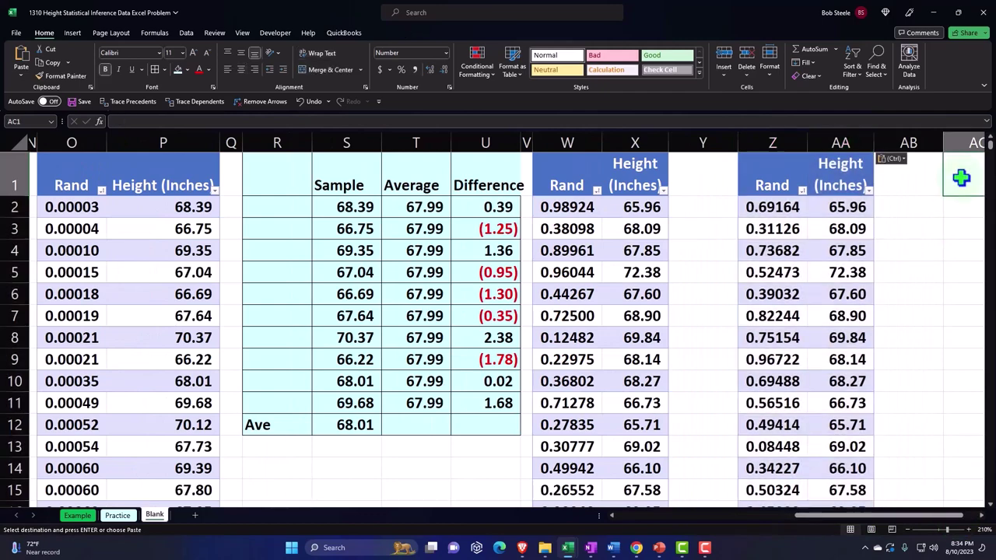
key(ctrl+v)
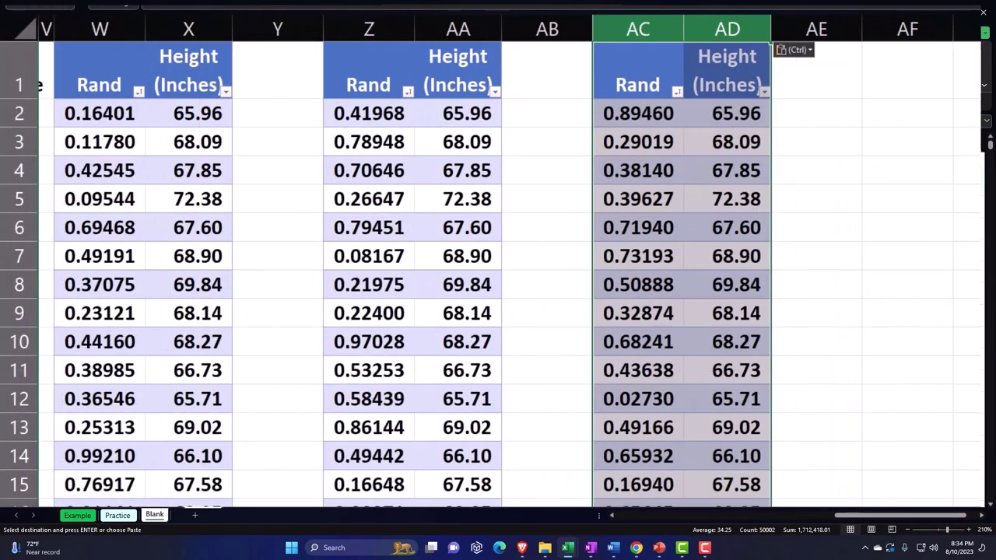
Step: Keep pasting a copy every third column, from AF:AG through BA:BB
key(Right)
key(Right)
key(Right)
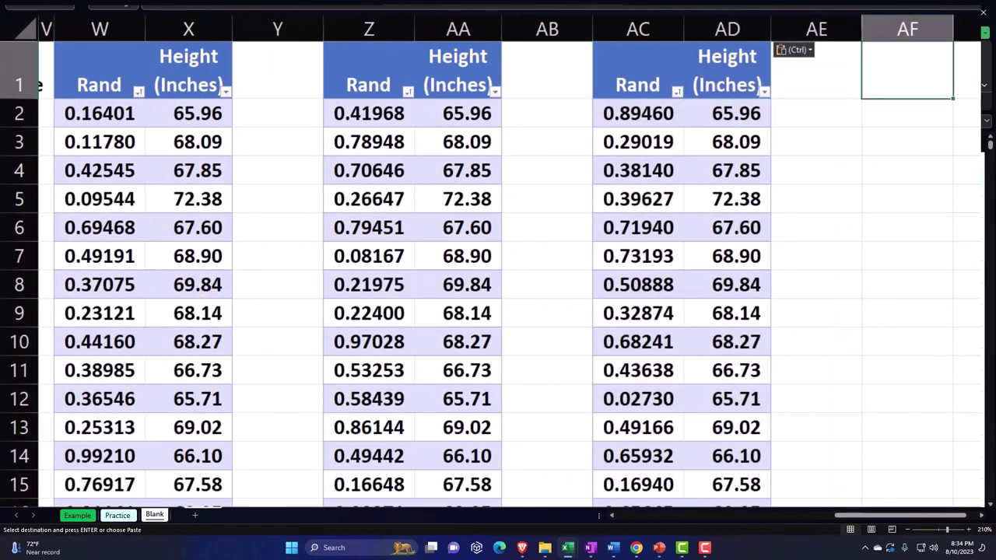
key(ctrl+v)
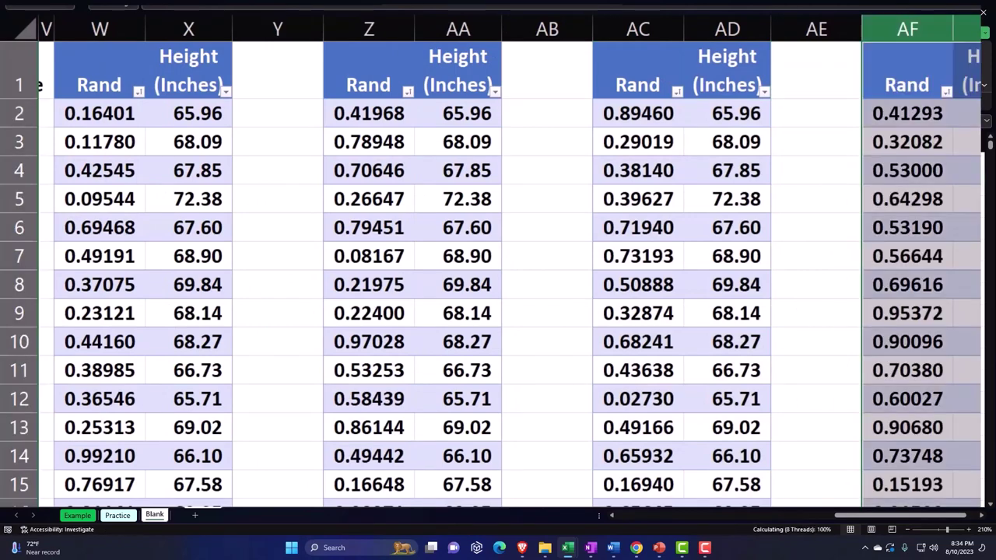
key(Right)
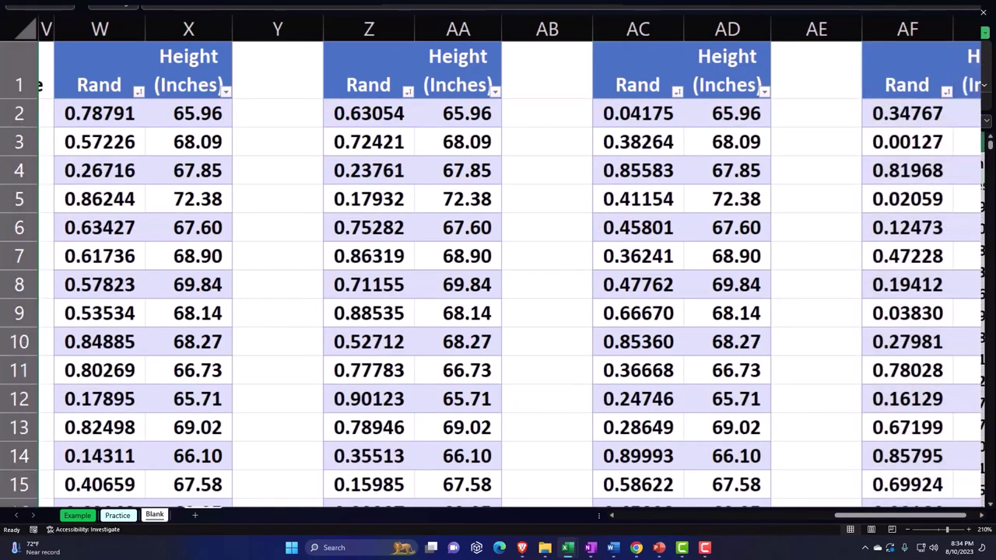
key(ctrl+v)
key(Right)
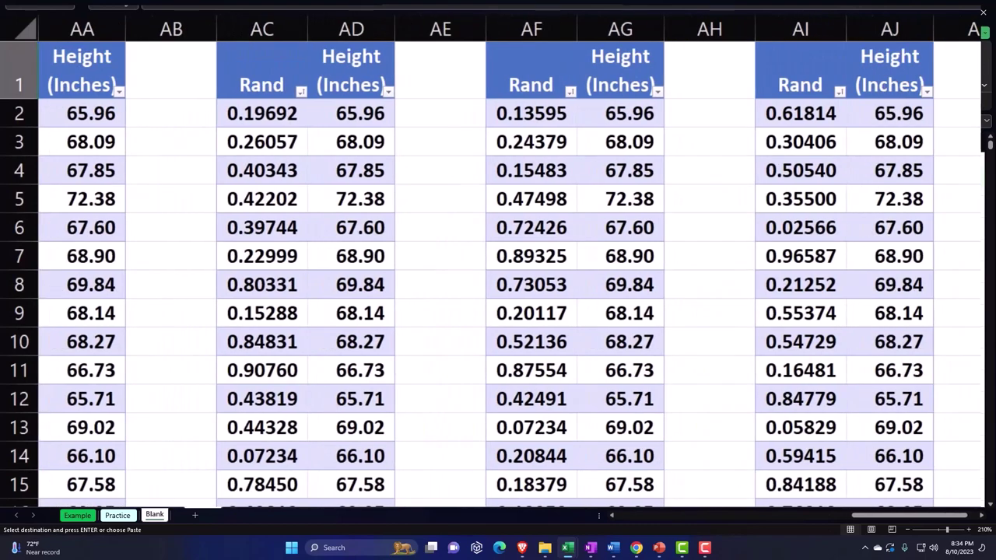
key(ctrl+v)
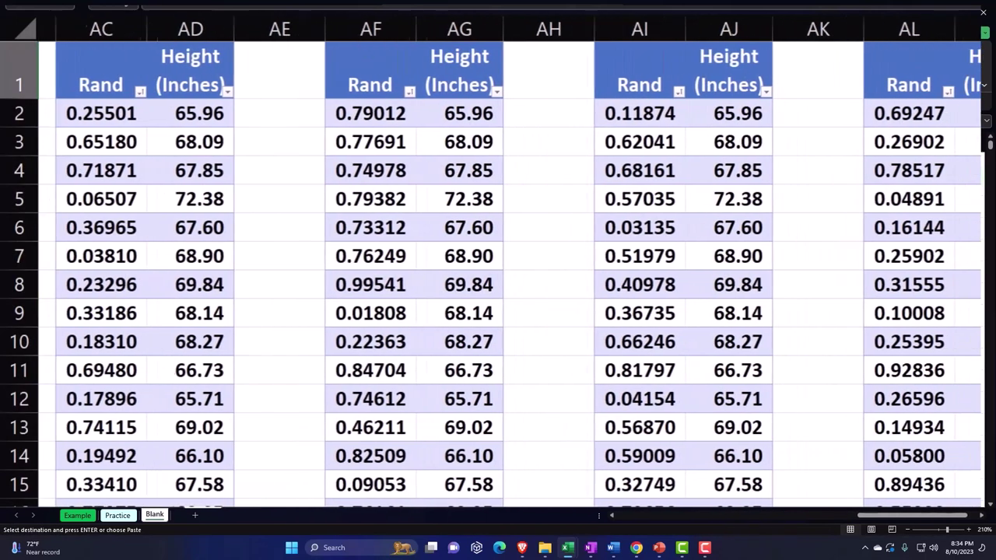
key(Right)
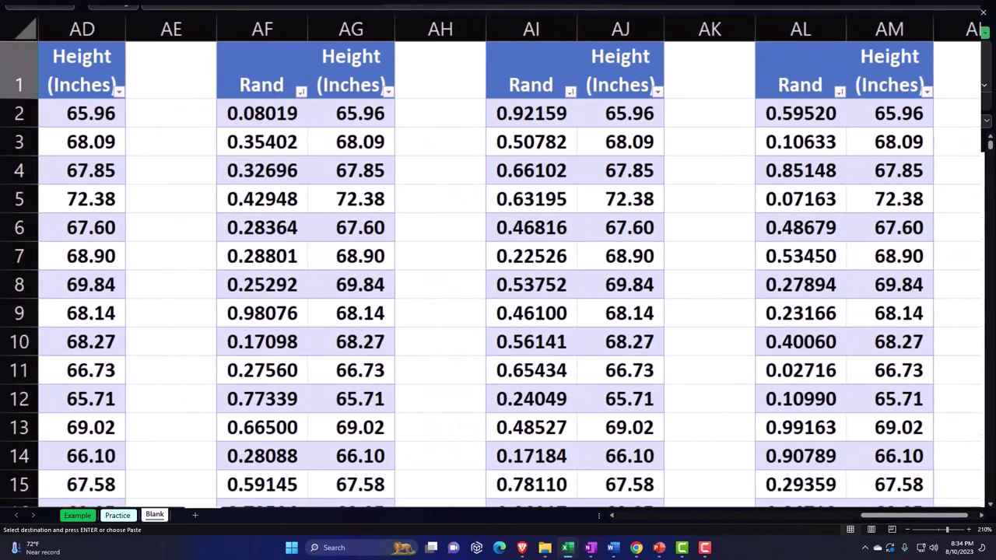
key(ctrl+v)
key(Return)
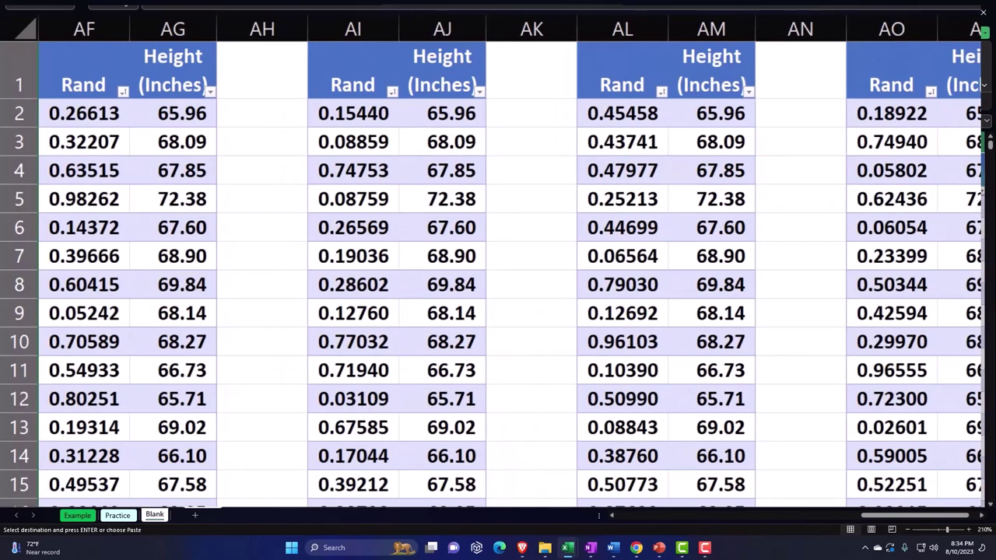
key(ctrl+c)
key(ctrl+v)
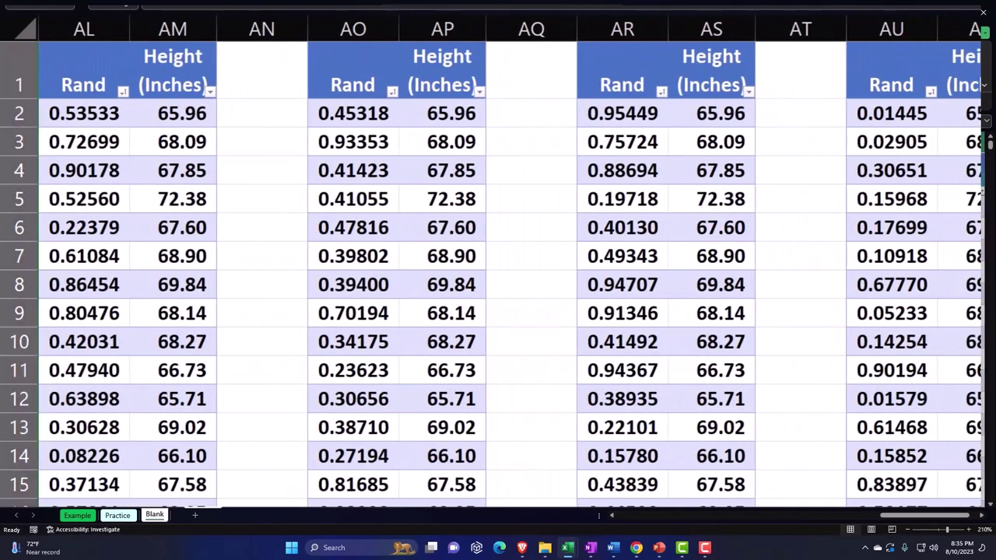
key(ctrl+v)
click(934, 179)
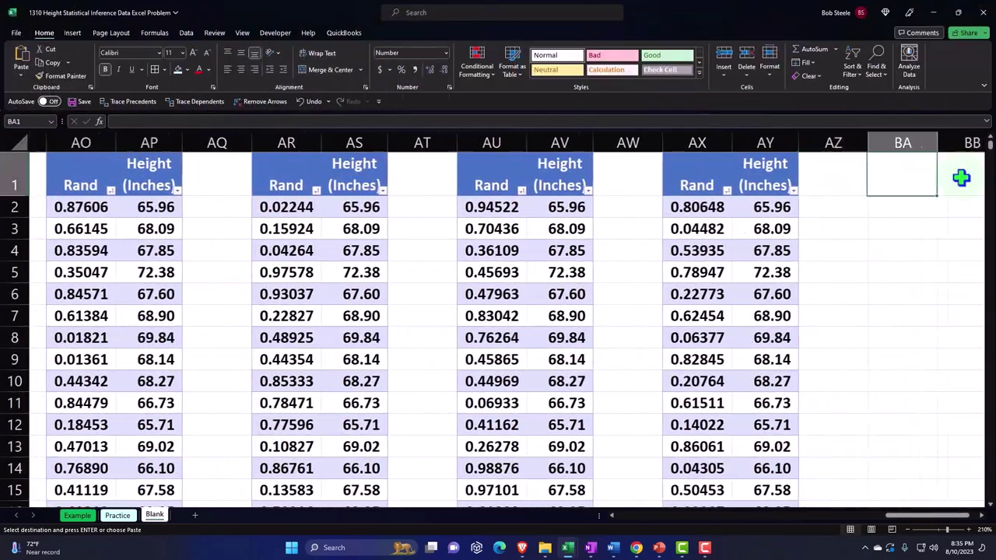
key(ctrl+v)
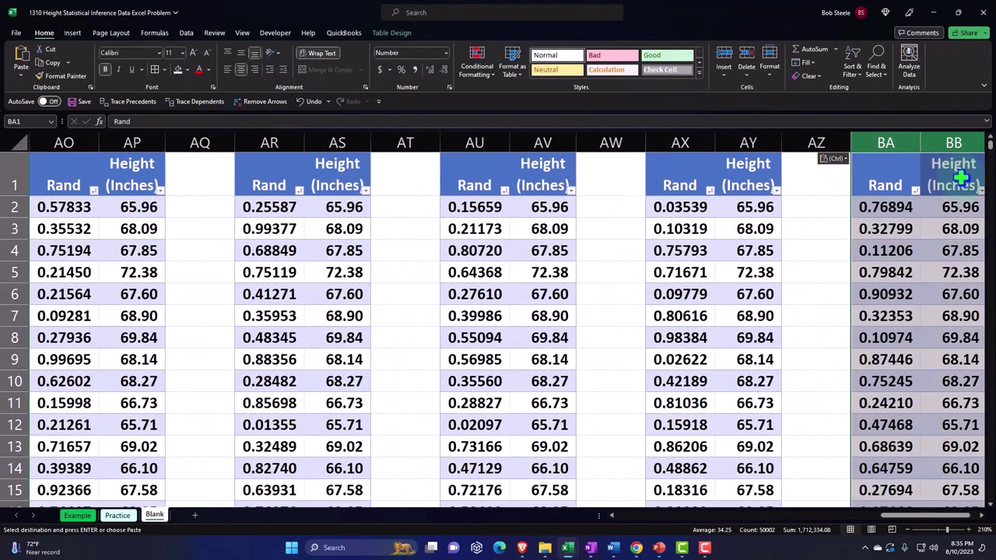
Step: Select spacer columns Y, AB, AE, AH and AN, and drag the AN border left to narrow them
drag(912, 521, 754, 534)
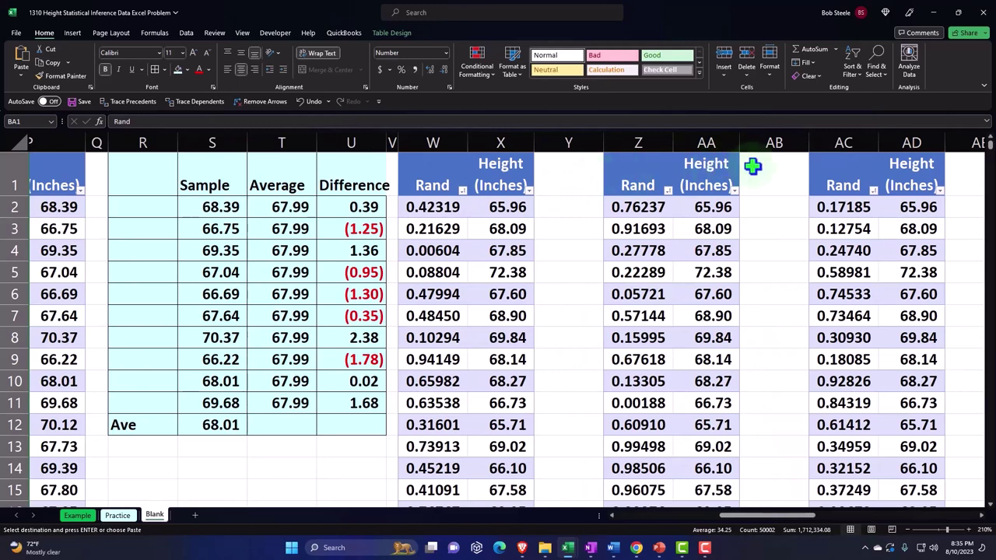
click(577, 140)
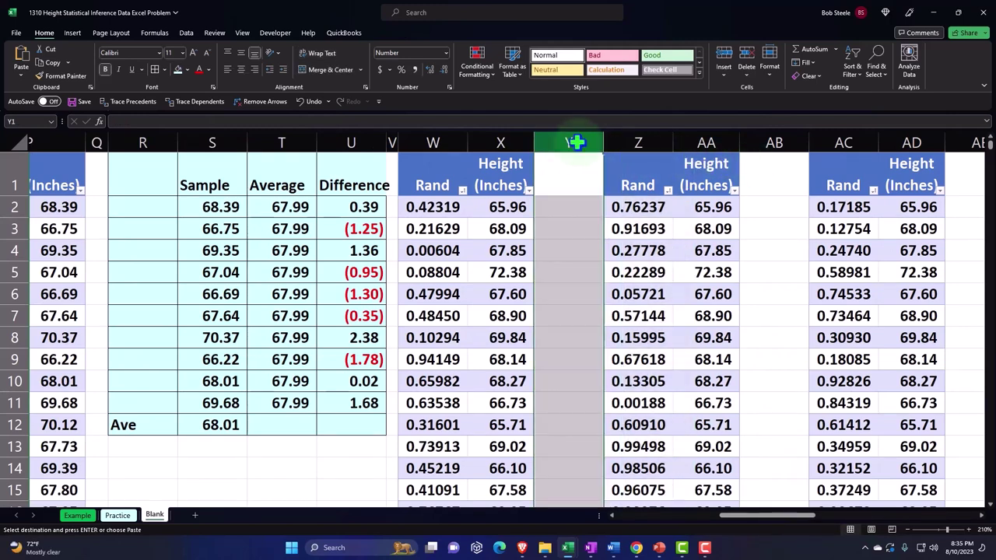
ctrl+click(778, 142)
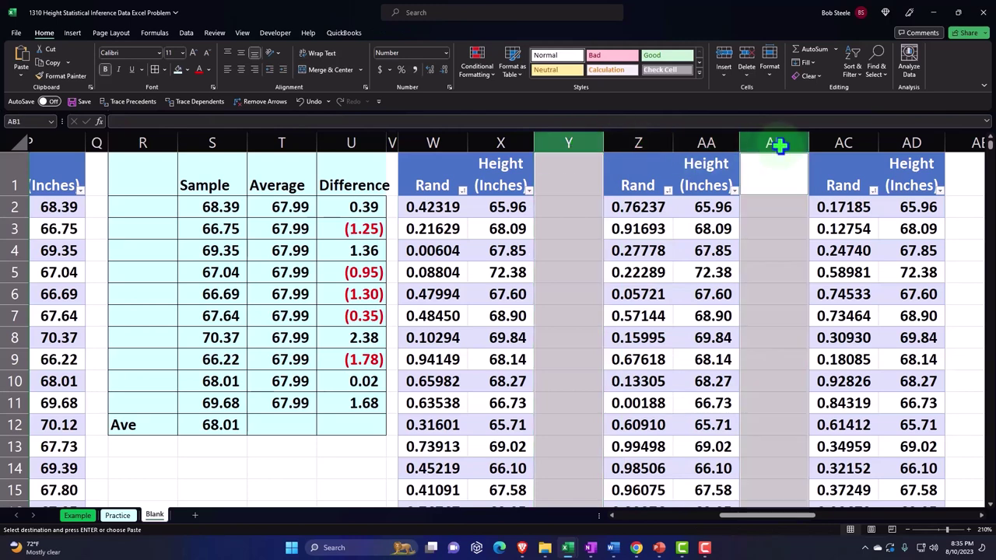
drag(818, 516, 866, 521)
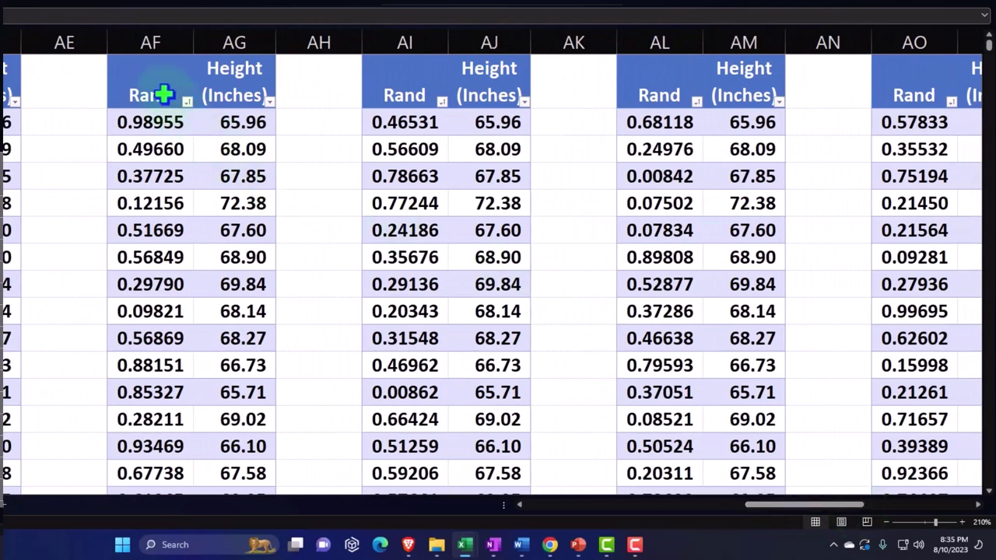
click(74, 39)
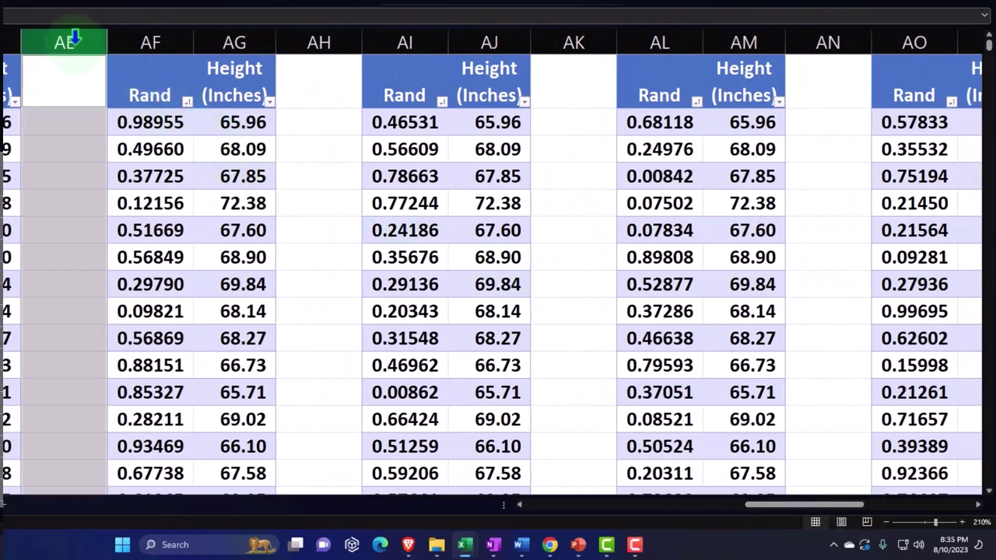
ctrl+click(301, 39)
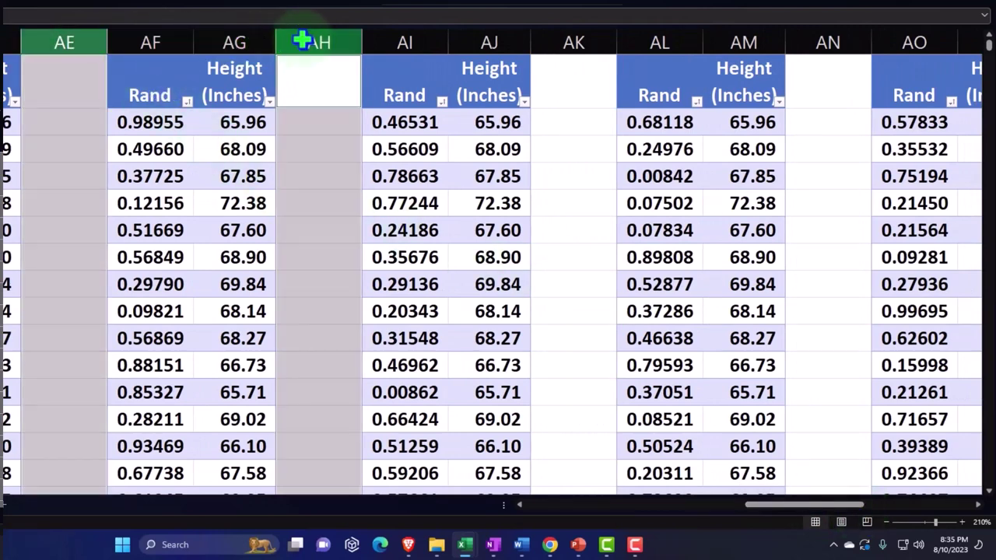
ctrl+click(826, 42)
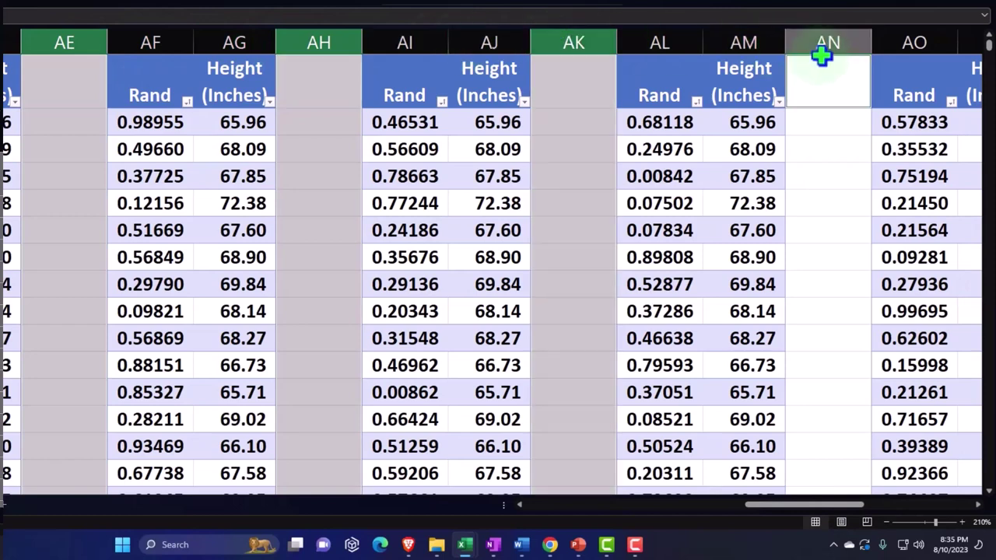
ctrl+click(826, 45)
ctrl+click(827, 42)
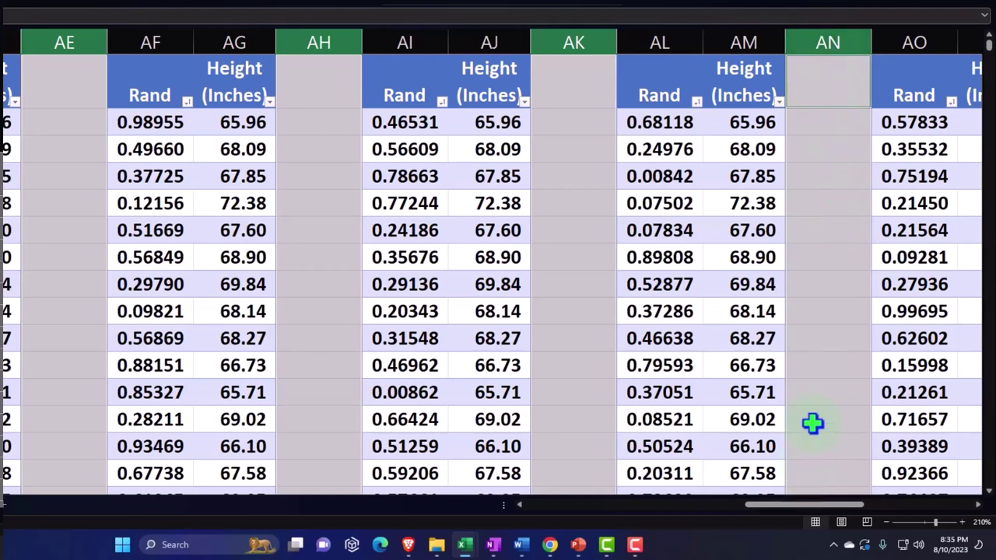
drag(872, 39, 853, 40)
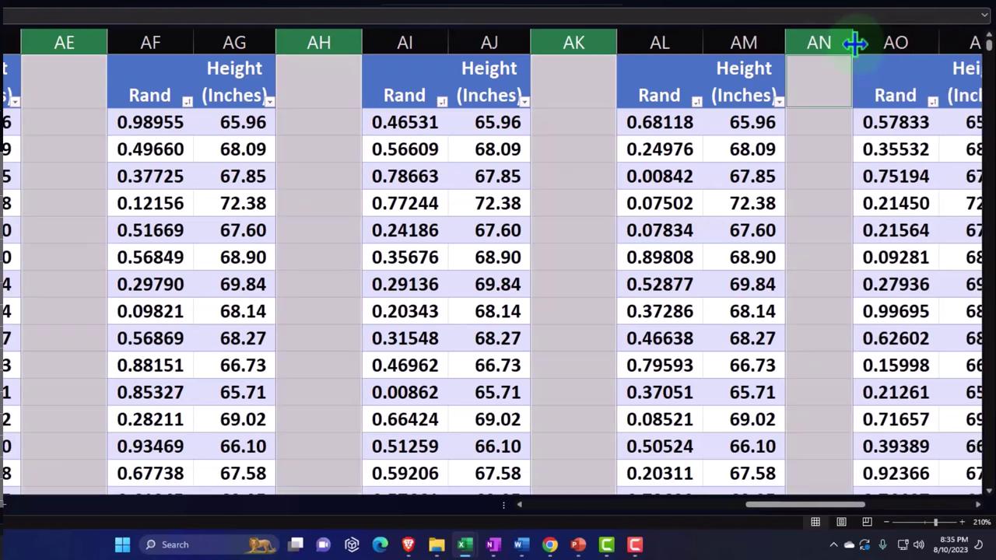
click(825, 196)
drag(801, 504, 719, 506)
Step: Select the blank separator columns Y, AB, AE, AH, AK, AN and AQ
click(318, 42)
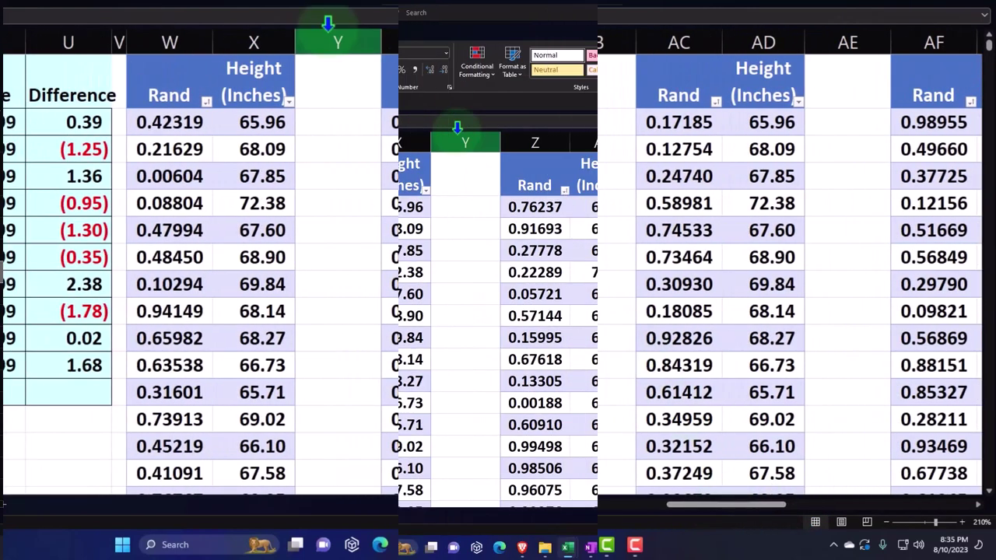
ctrl+click(671, 142)
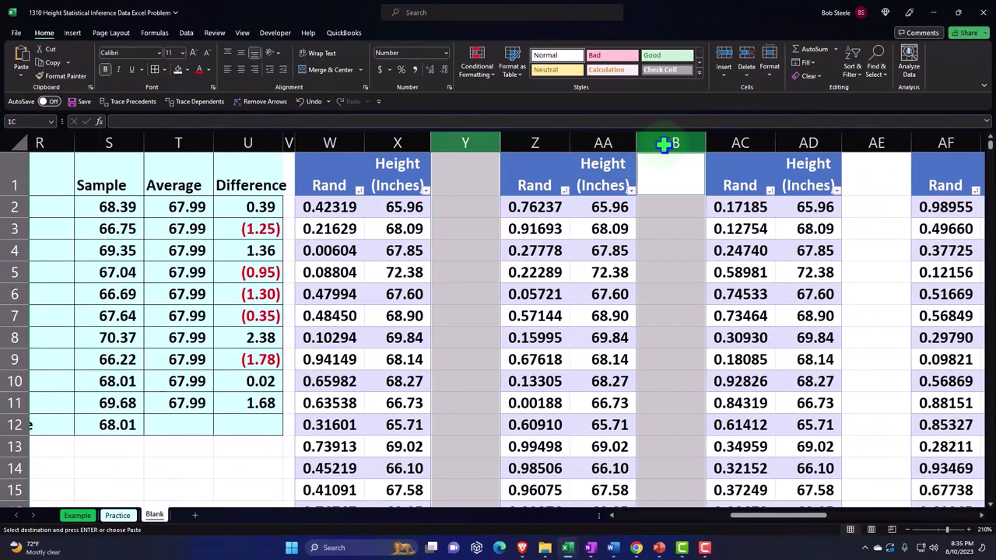
ctrl+click(876, 143)
drag(811, 517, 895, 518)
ctrl+click(292, 142)
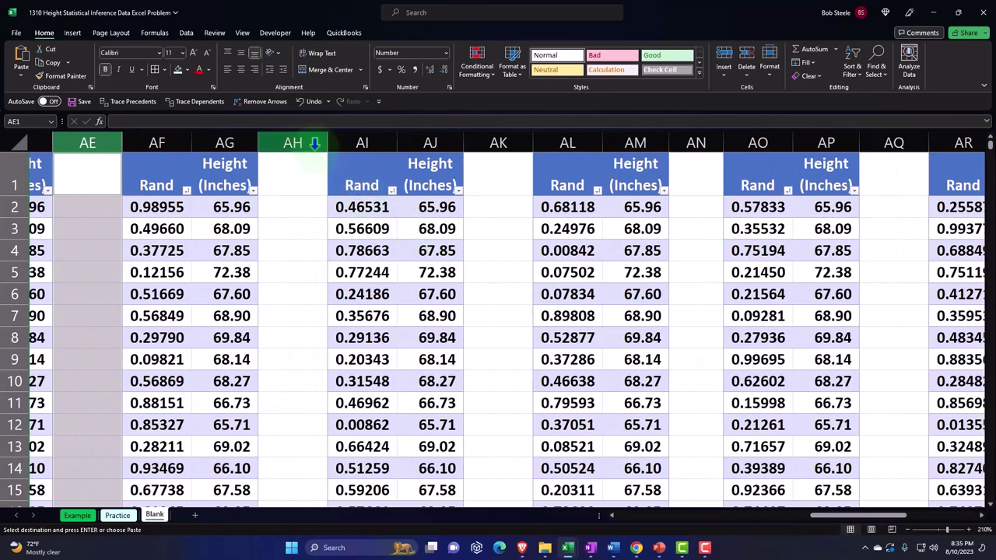
ctrl+click(498, 142)
ctrl+click(695, 143)
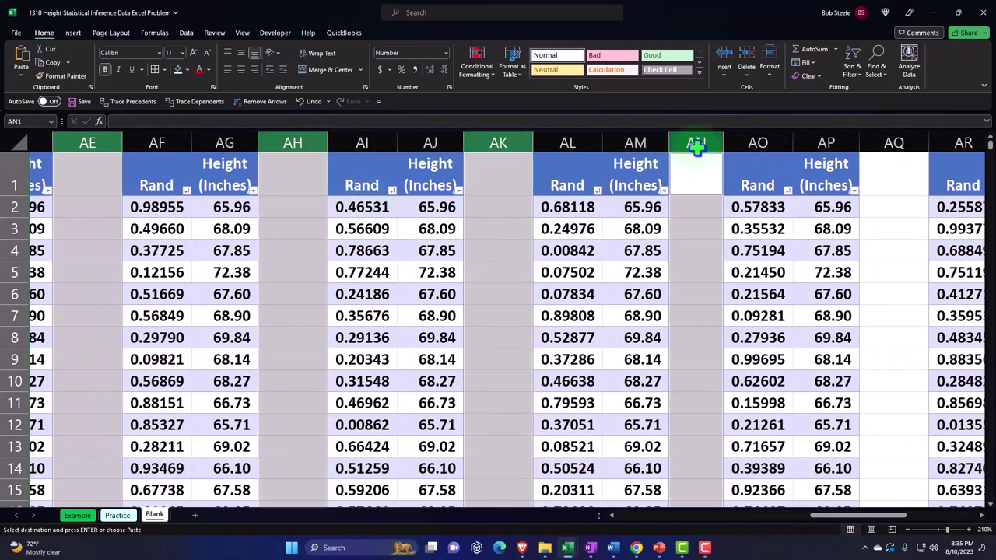
ctrl+click(887, 147)
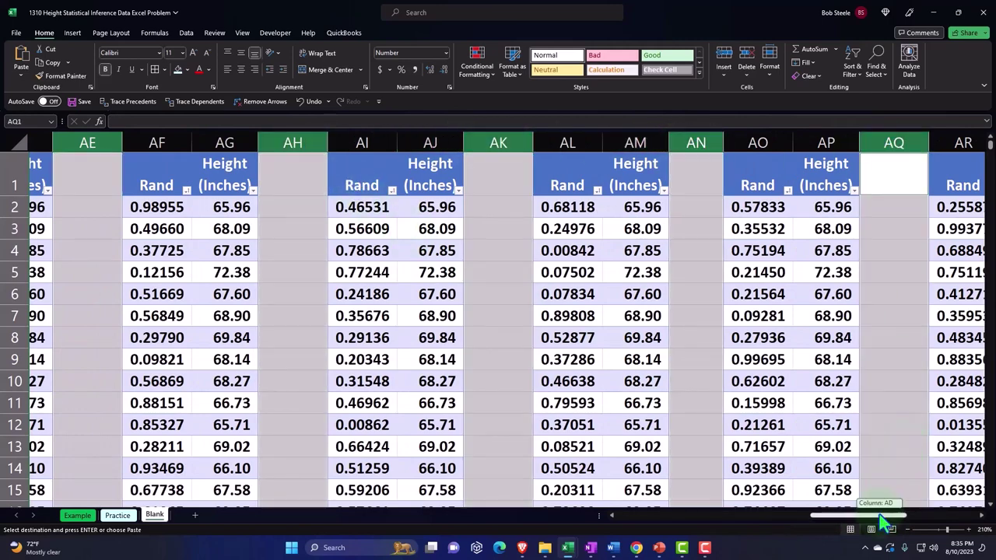
Step: Add AT, AW and AZ, then drag the AZ border left to shrink all separators to slivers
drag(885, 515, 968, 515)
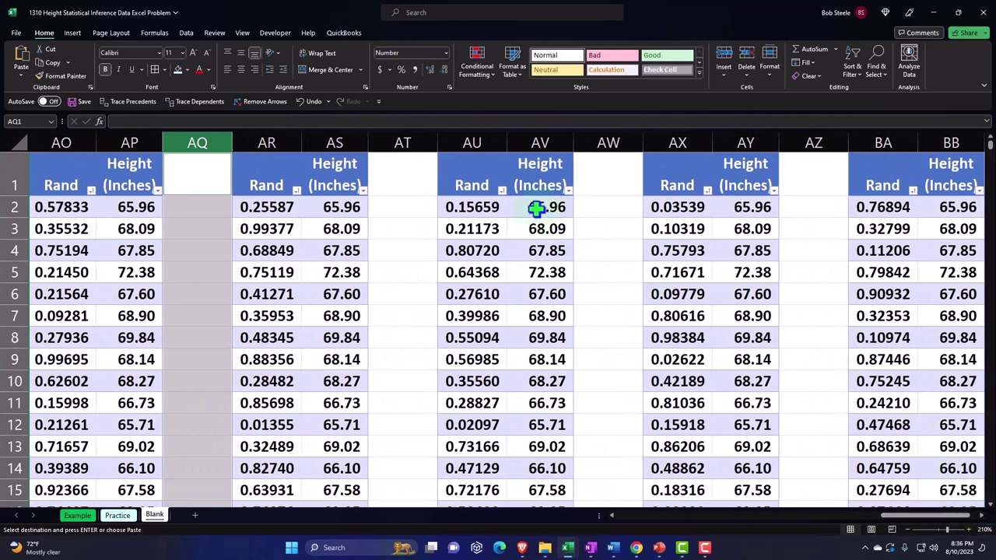
ctrl+click(404, 142)
ctrl+click(625, 142)
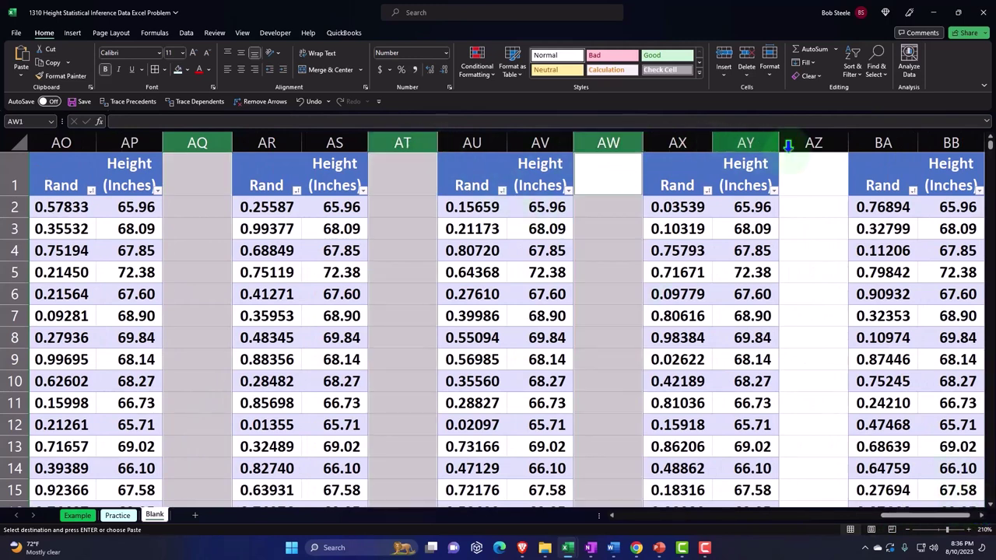
ctrl+click(806, 143)
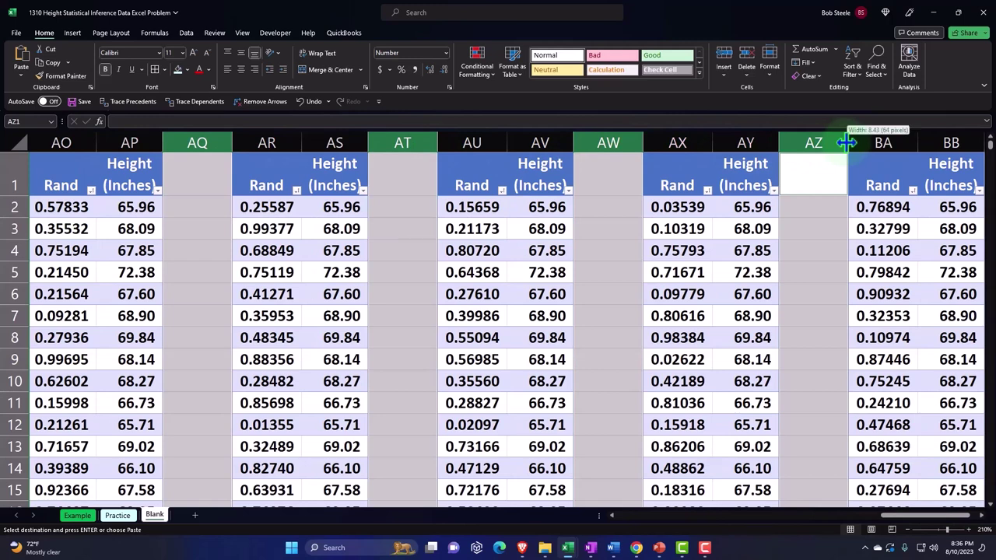
drag(846, 142, 786, 144)
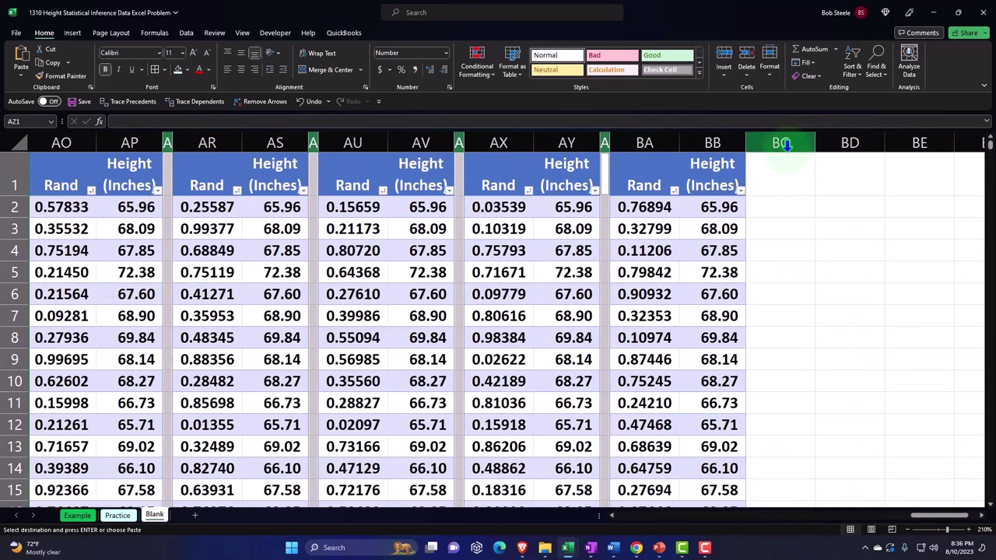
click(783, 206)
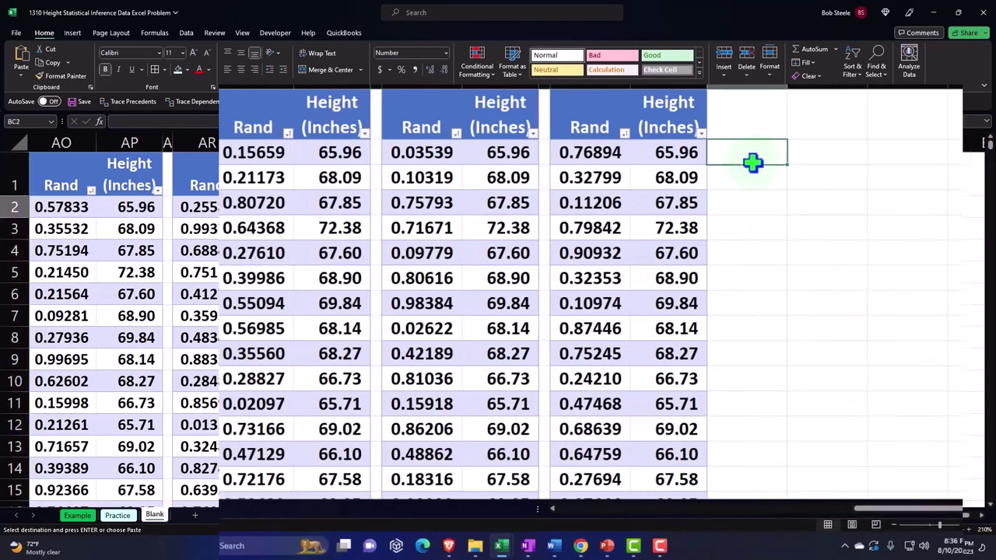
key(Left)
key(Left)
key(Left)
key(Left)
key(Left)
key(Left)
key(Left)
key(Left)
key(Left)
key(Left)
key(Left)
key(Left)
key(Left)
key(Left)
key(Left)
key(Left)
key(Left)
key(Left)
key(Left)
key(Left)
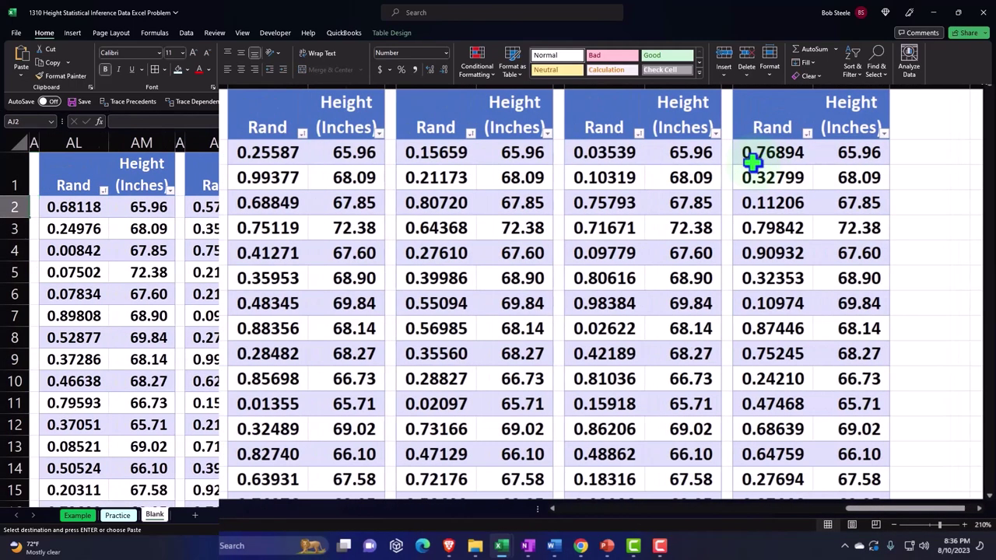
key(Left)
key(Left)
key(Left)
key(Left)
key(Left)
key(Left)
key(Left)
key(Left)
key(Left)
key(Left)
key(Left)
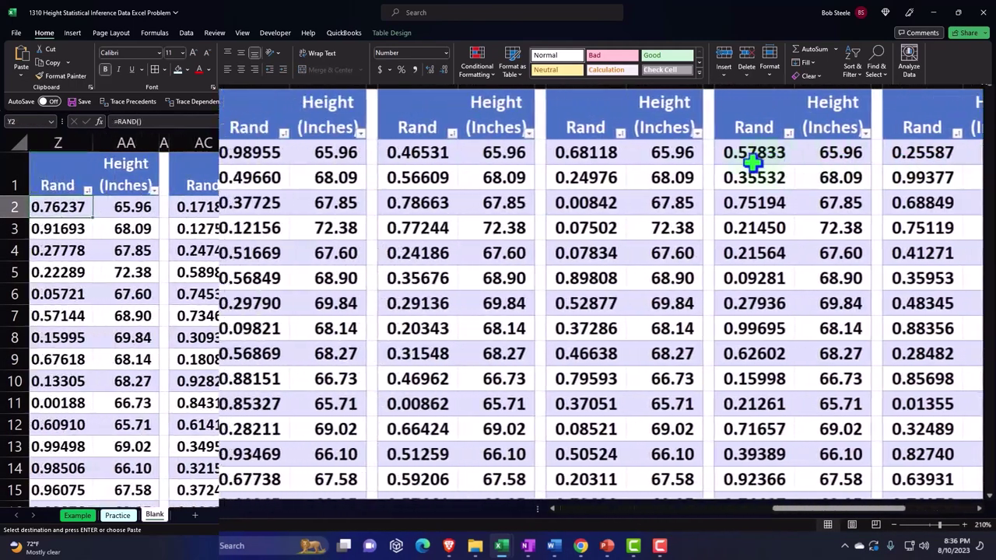
key(Left)
key(Left)
key(Left)
key(Left)
key(Left)
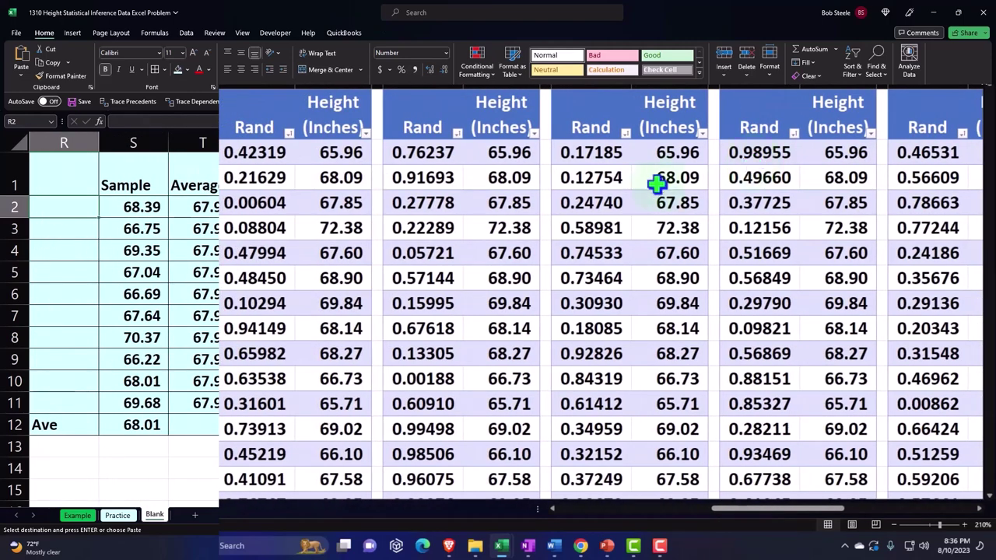
double_click(264, 179)
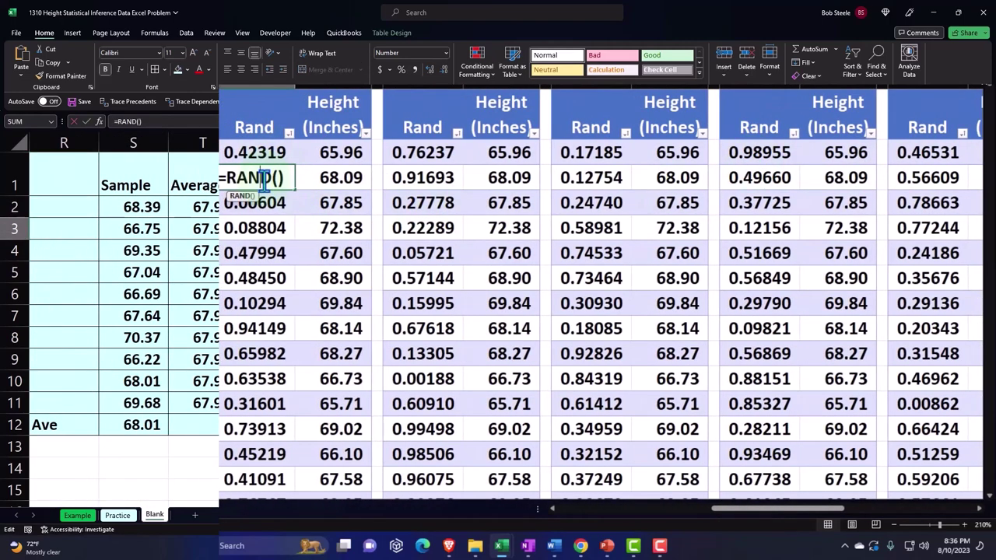
key(Return)
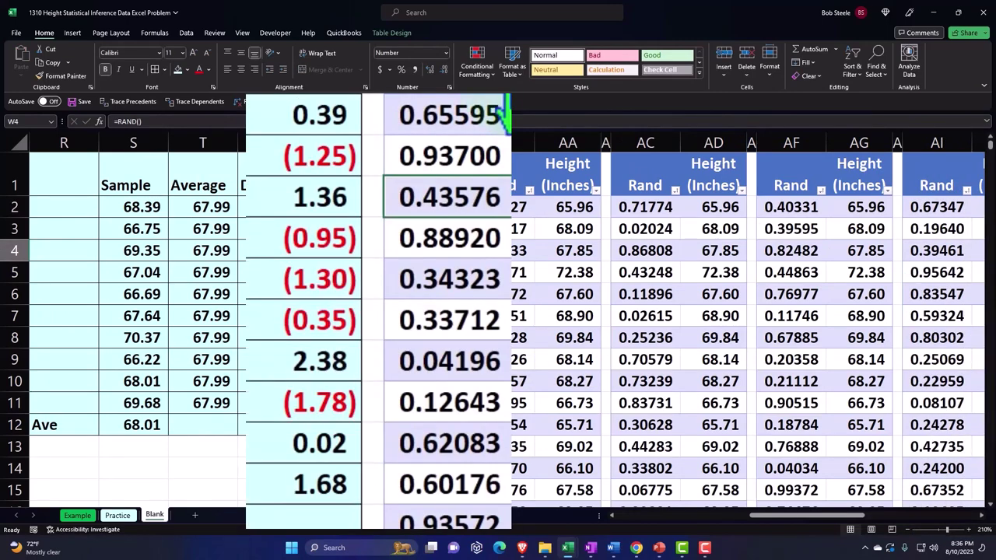
click(504, 112)
click(466, 109)
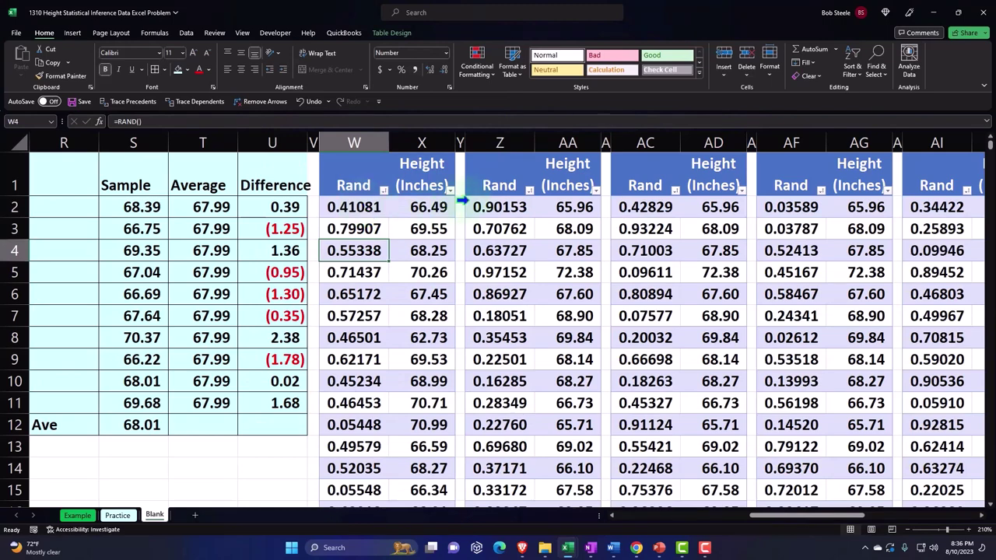
click(530, 191)
click(470, 204)
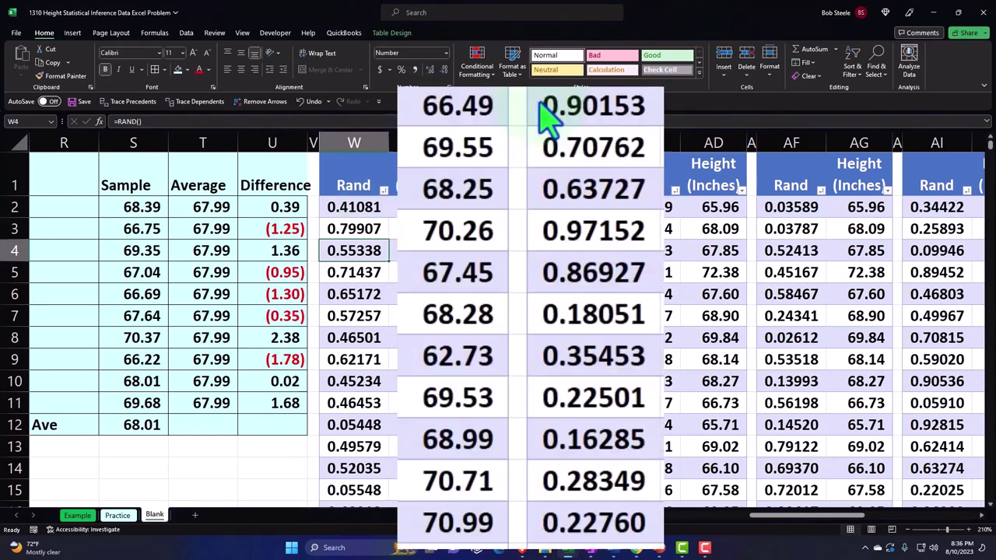
click(676, 190)
click(729, 104)
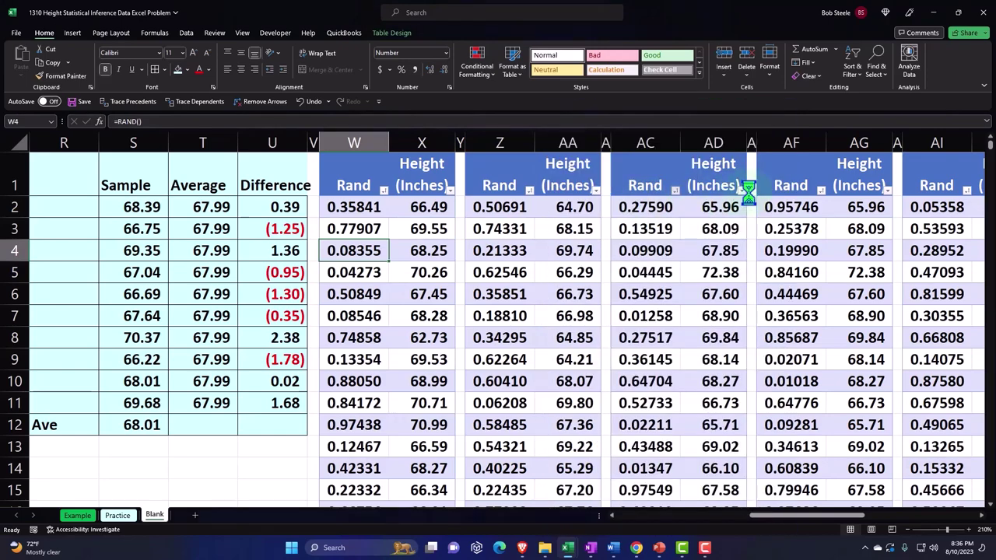
click(821, 190)
click(895, 107)
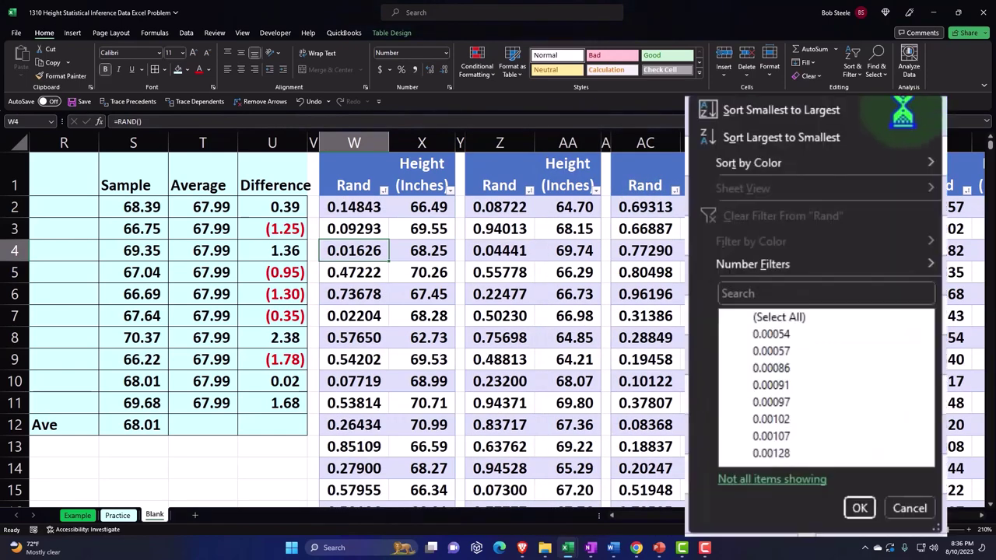
drag(823, 517, 908, 518)
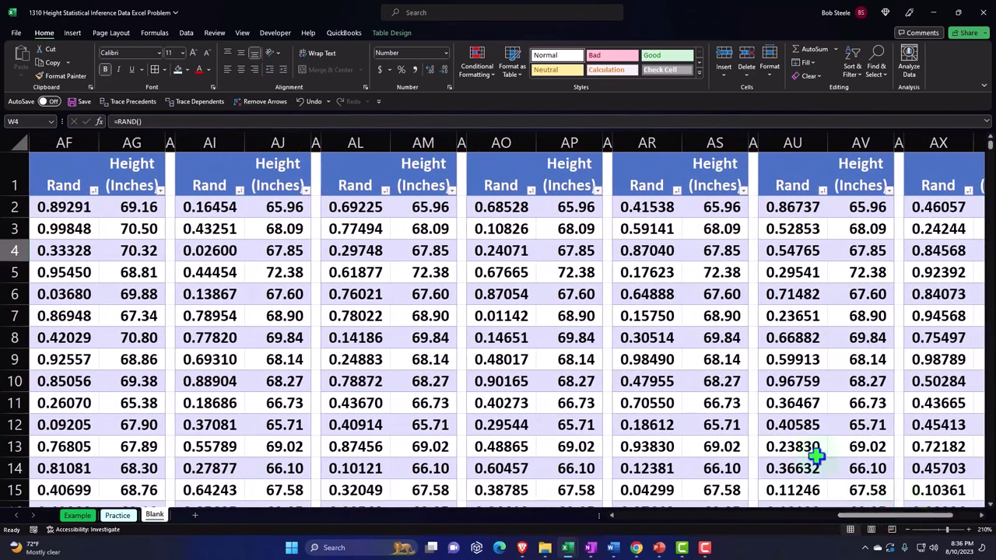
click(240, 191)
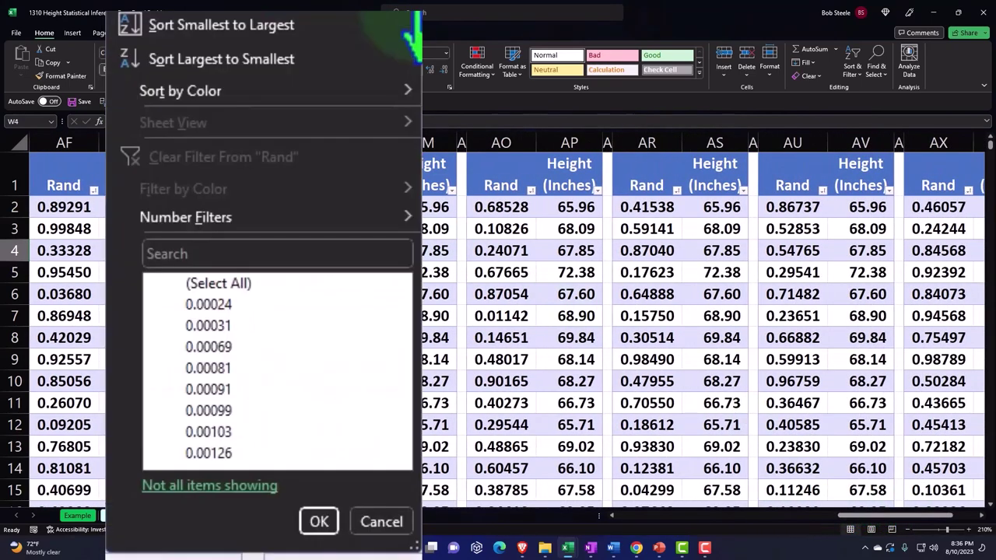
click(382, 22)
scroll(366, 207, left, 3)
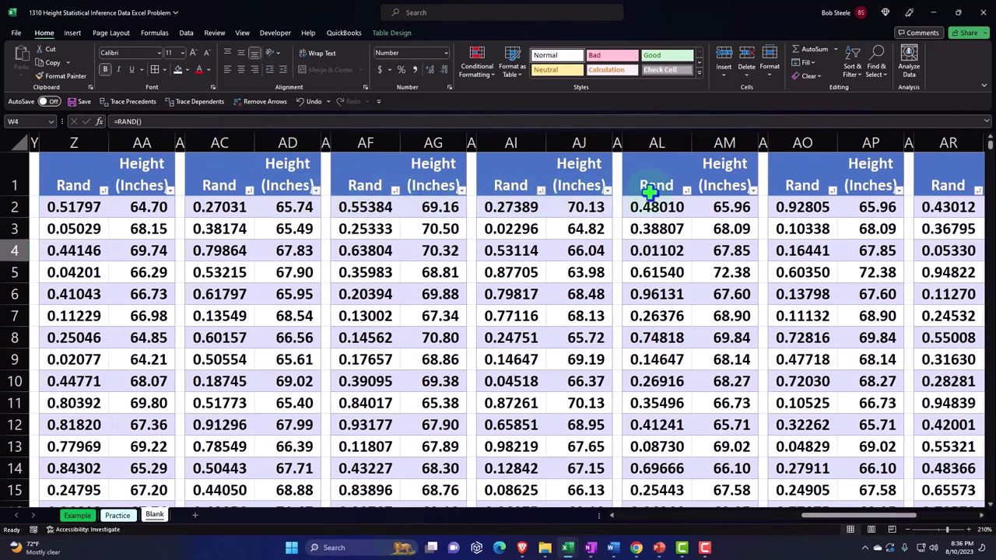
click(687, 190)
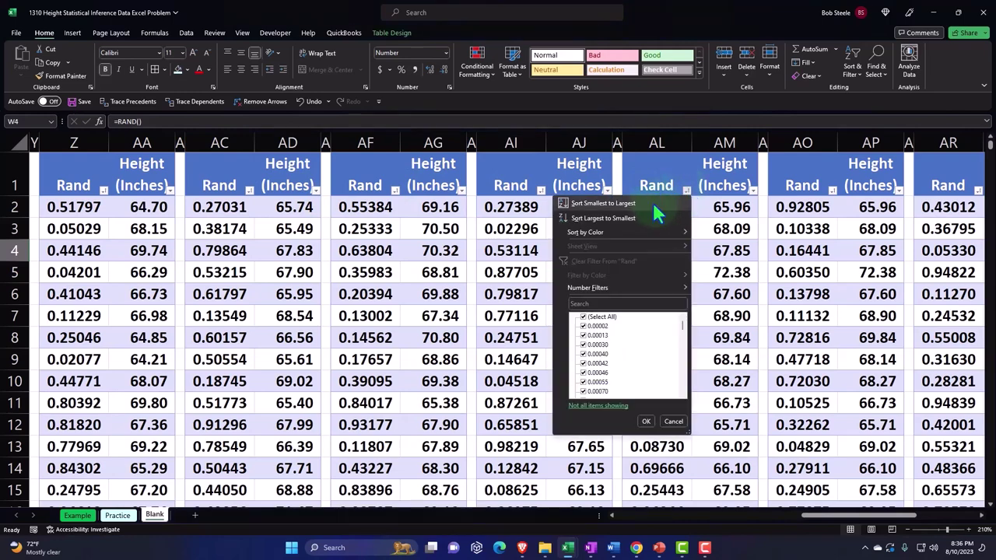
key(Escape)
scroll(801, 234, right, 3)
click(834, 197)
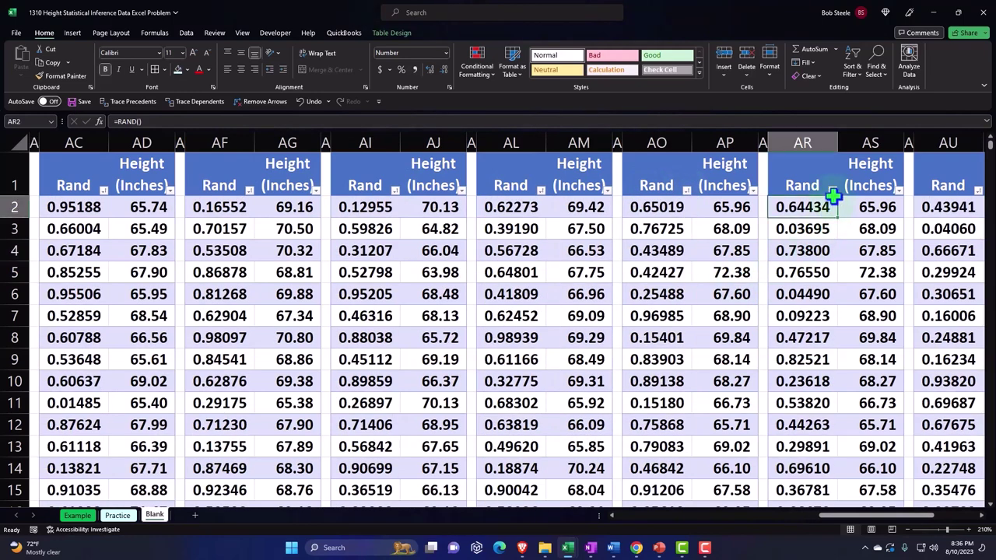
click(832, 192)
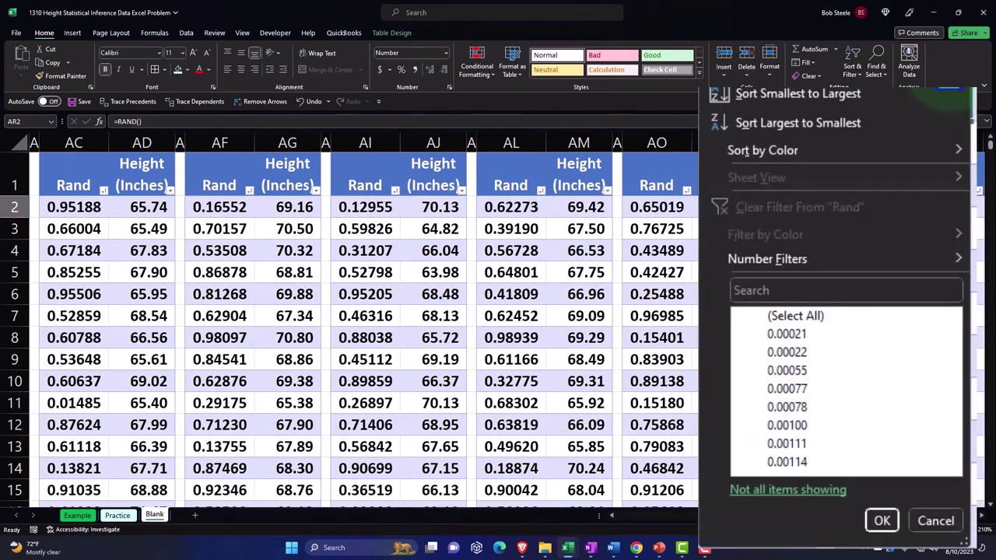
click(864, 95)
drag(867, 516, 948, 520)
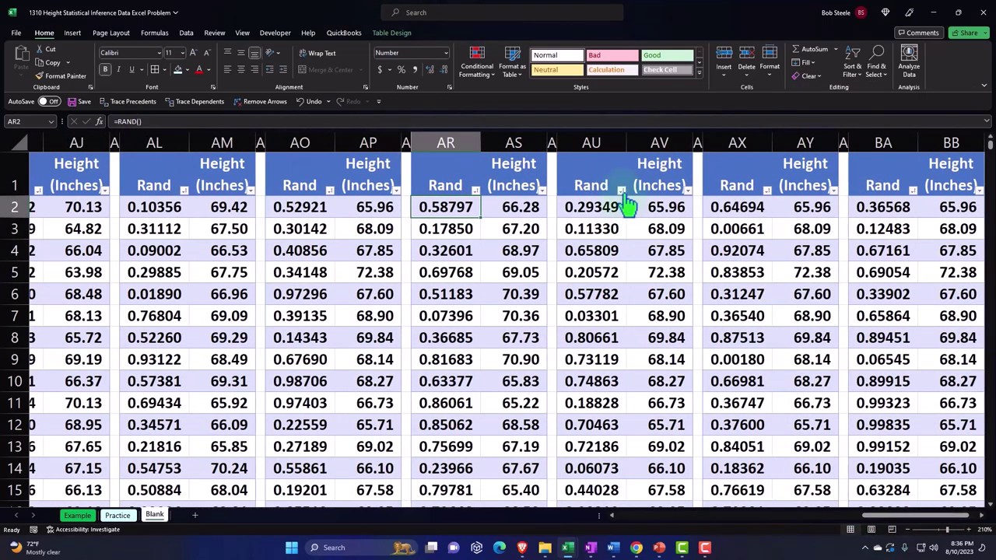
click(622, 191)
click(704, 91)
click(767, 190)
click(854, 56)
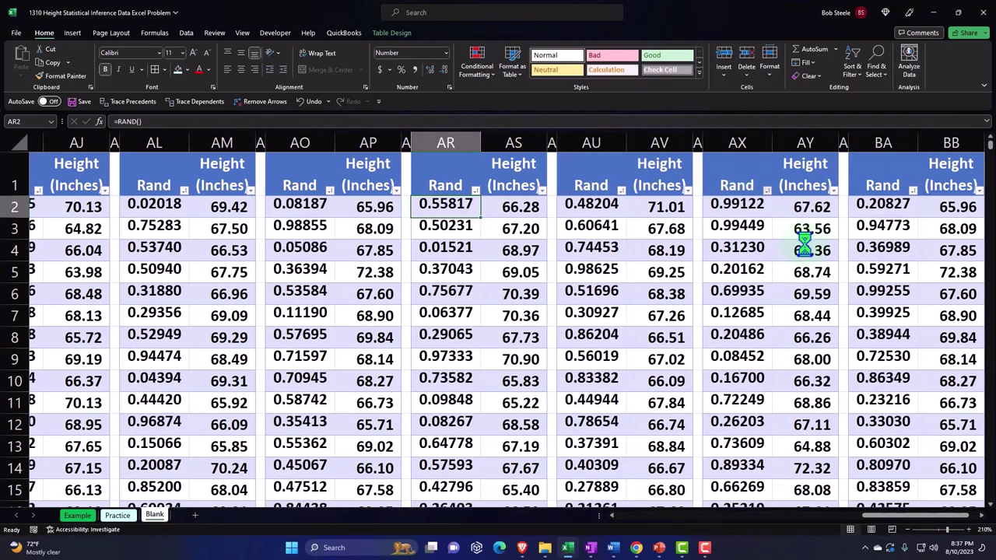
click(913, 192)
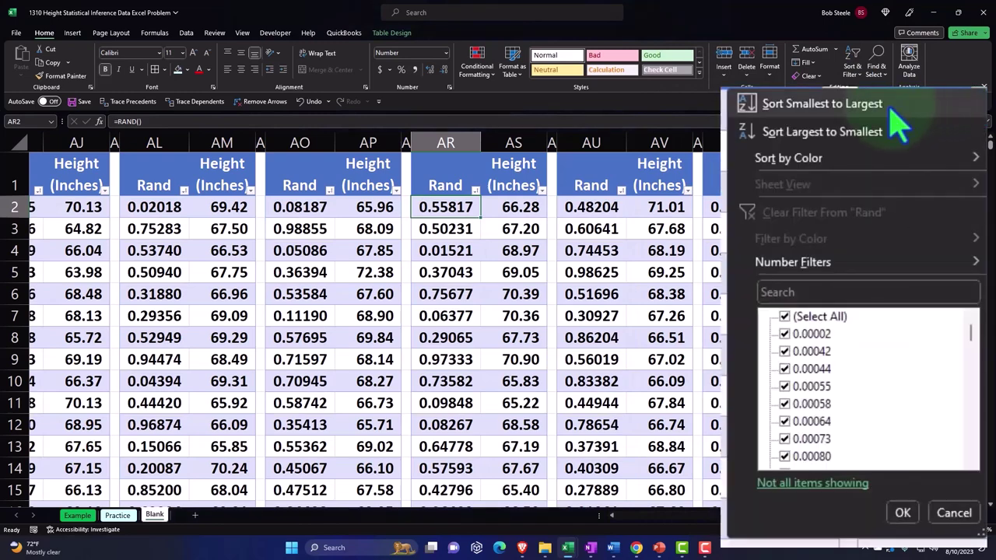
click(903, 102)
drag(921, 523, 968, 523)
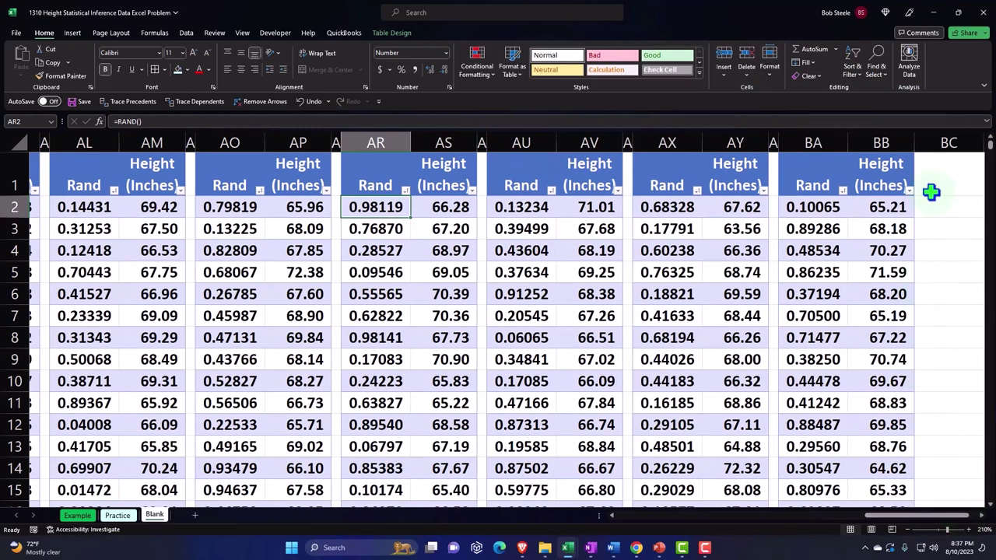
click(881, 142)
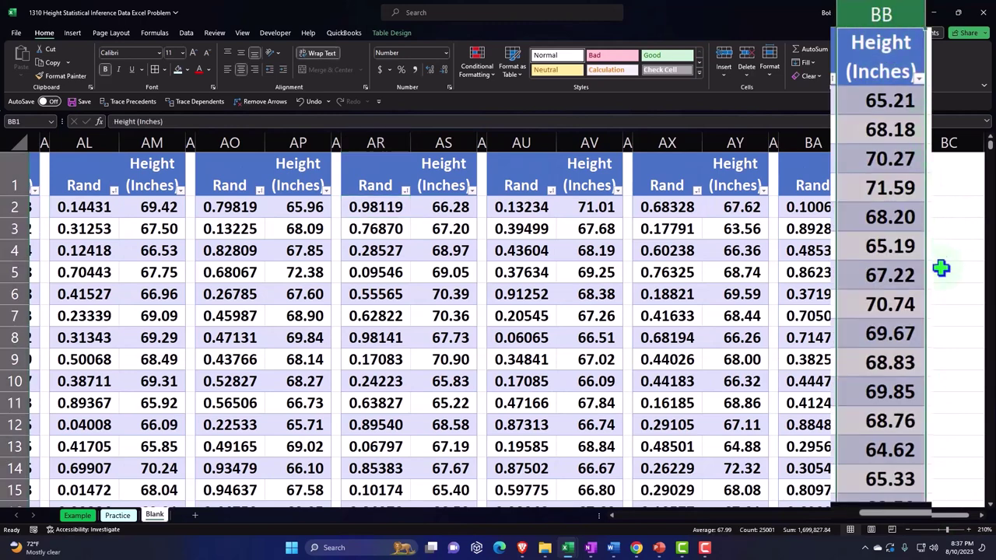
Step: Select Height columns X, AA, AD, AG, AJ and AM
click(941, 268)
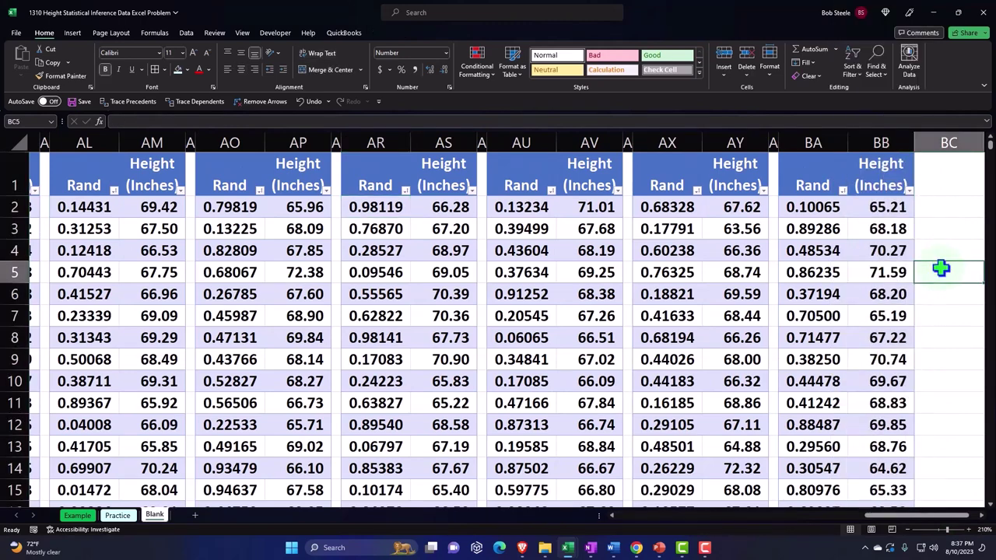
key(Left)
key(Left)
key(Left)
key(Left)
key(Left)
key(Left)
key(Left)
key(Left)
key(Left)
key(Left)
key(Left)
key(Left)
key(Left)
key(Left)
key(Left)
key(Left)
key(Left)
key(Left)
key(Left)
key(Left)
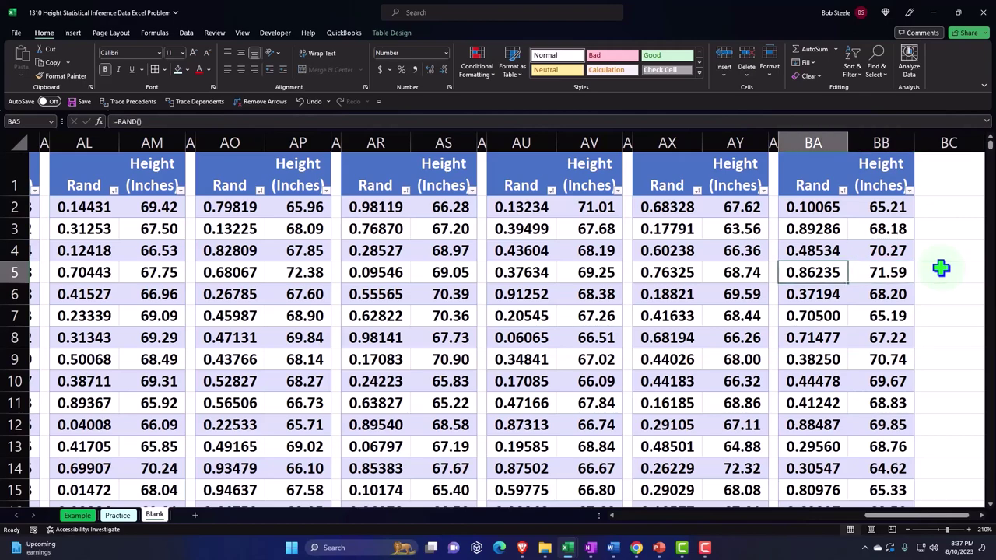
key(Left)
key(Left)
key(Left)
key(Left)
key(Left)
key(Left)
key(Left)
key(Left)
key(Left)
key(Left)
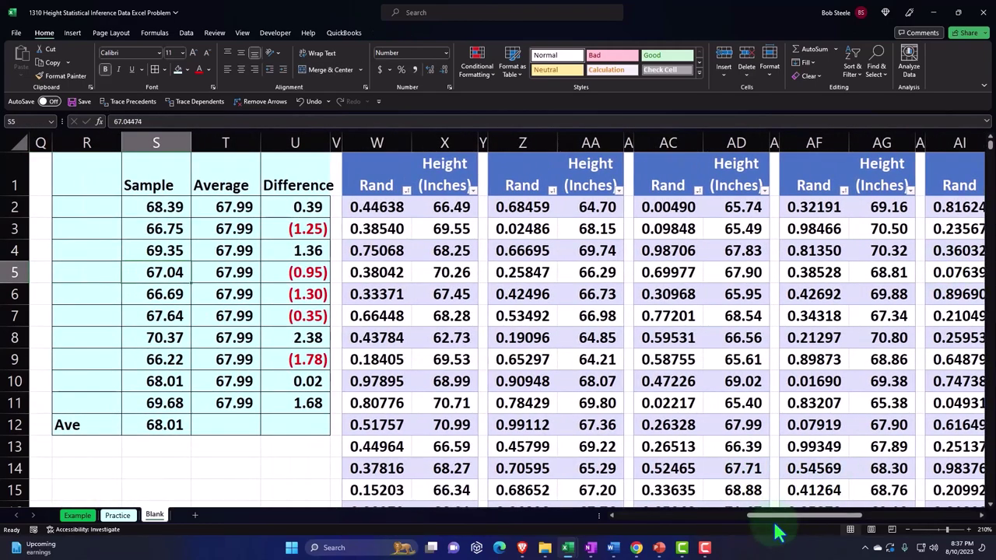
drag(778, 516, 811, 518)
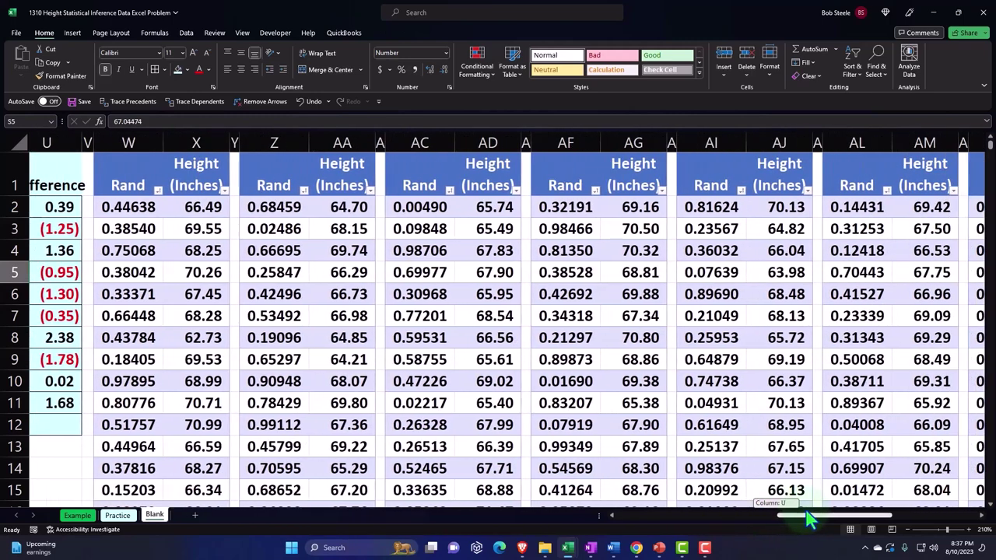
click(201, 140)
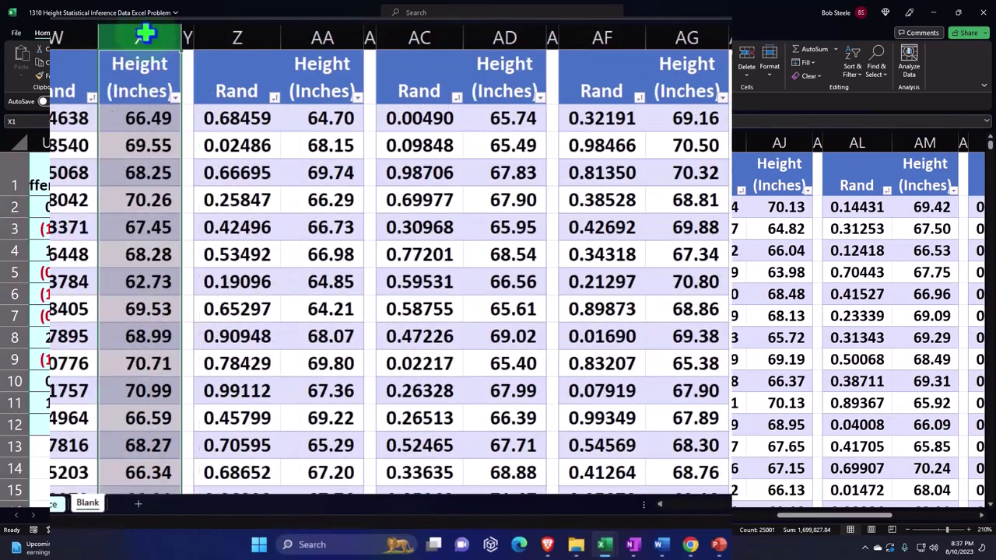
ctrl+click(304, 31)
ctrl+click(494, 31)
ctrl+click(674, 26)
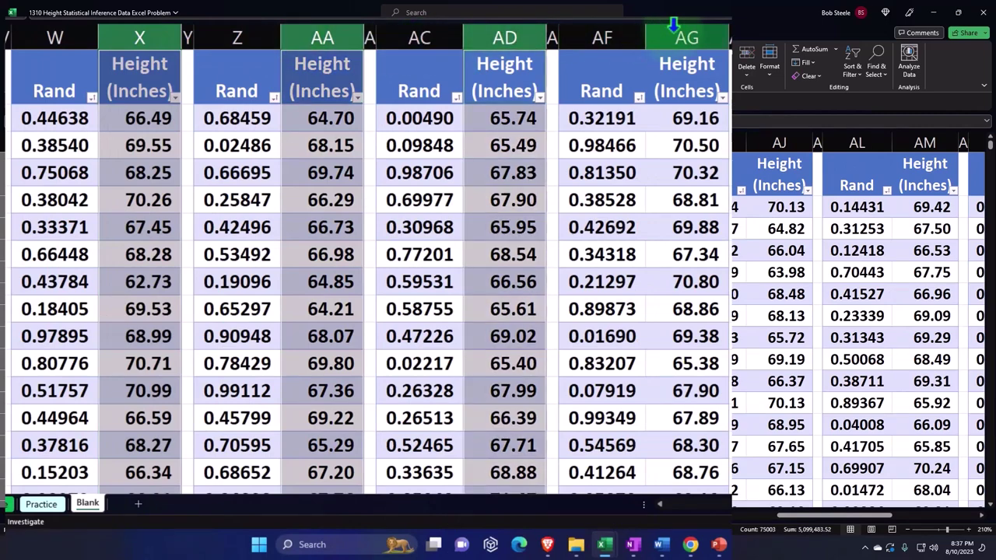
ctrl+click(777, 143)
ctrl+click(913, 143)
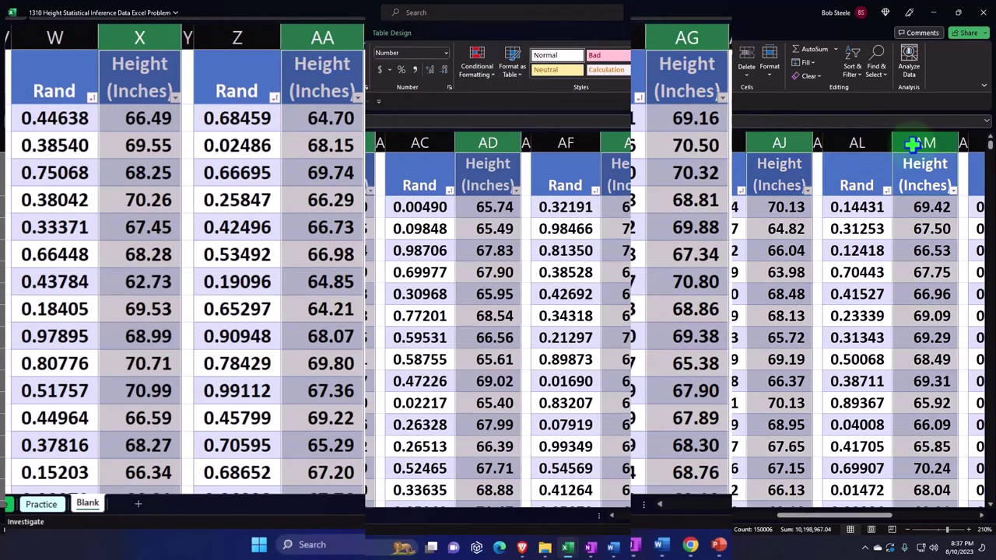
Step: Add Height columns AP, AS, AV, AY and BB, and copy the whole selection
drag(856, 527, 951, 526)
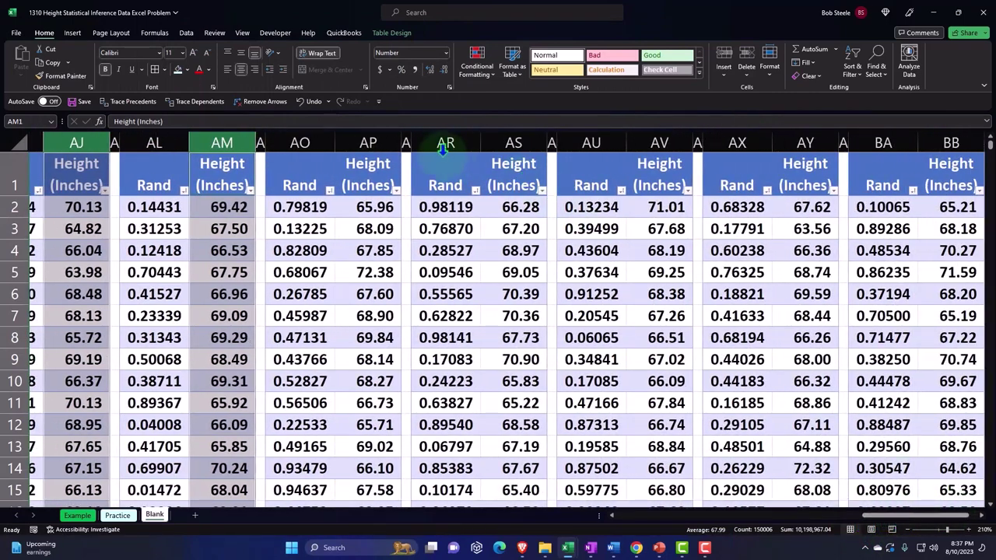
ctrl+click(370, 142)
ctrl+click(513, 142)
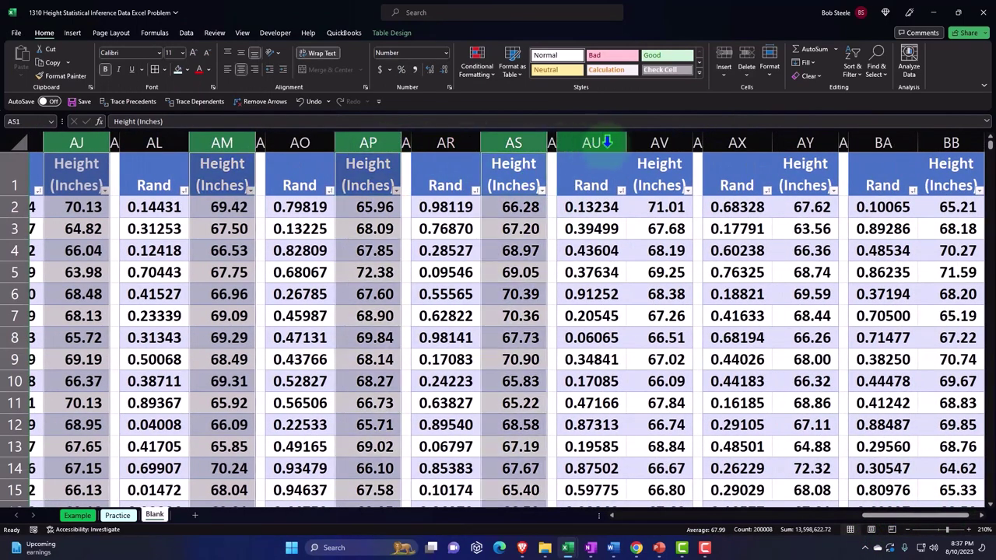
ctrl+click(659, 142)
ctrl+click(799, 147)
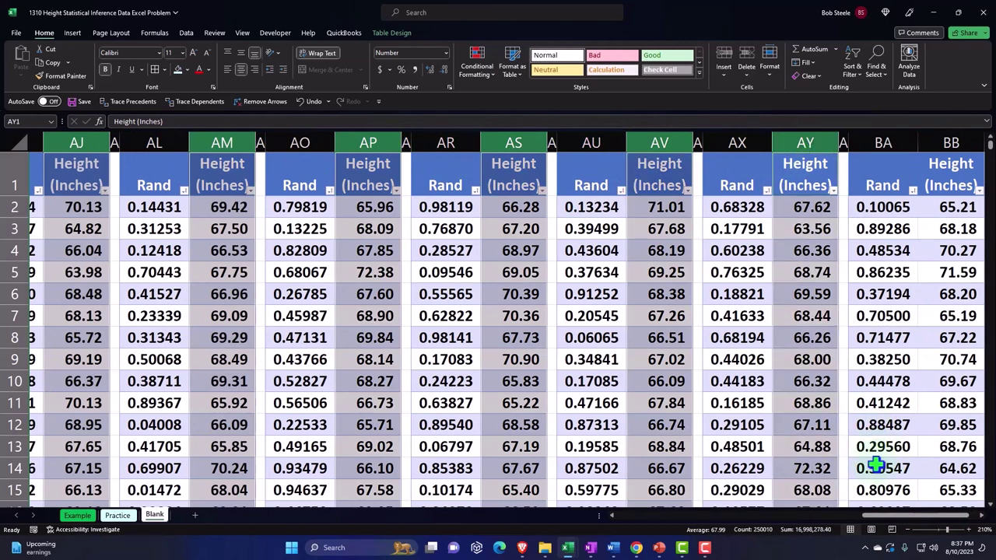
drag(887, 523, 926, 523)
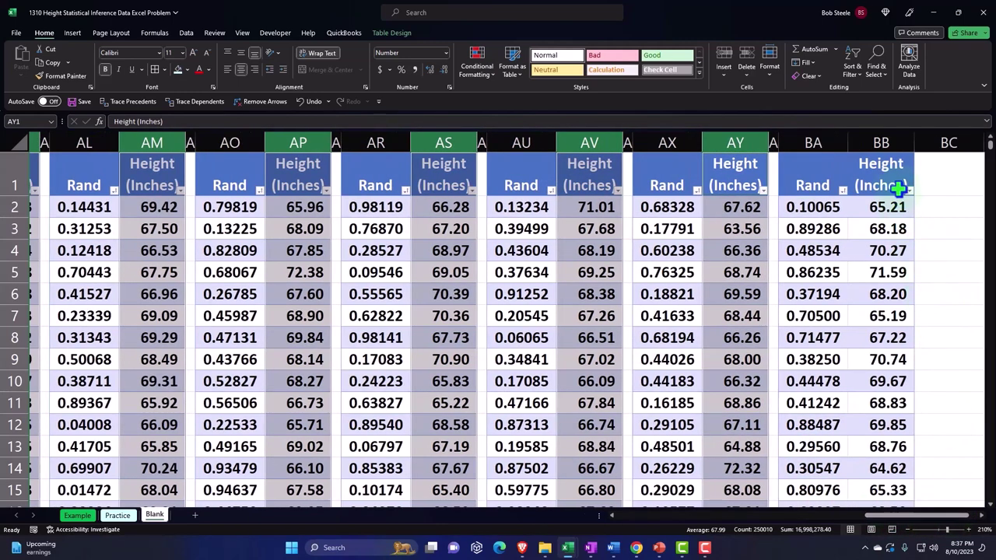
ctrl+click(898, 143)
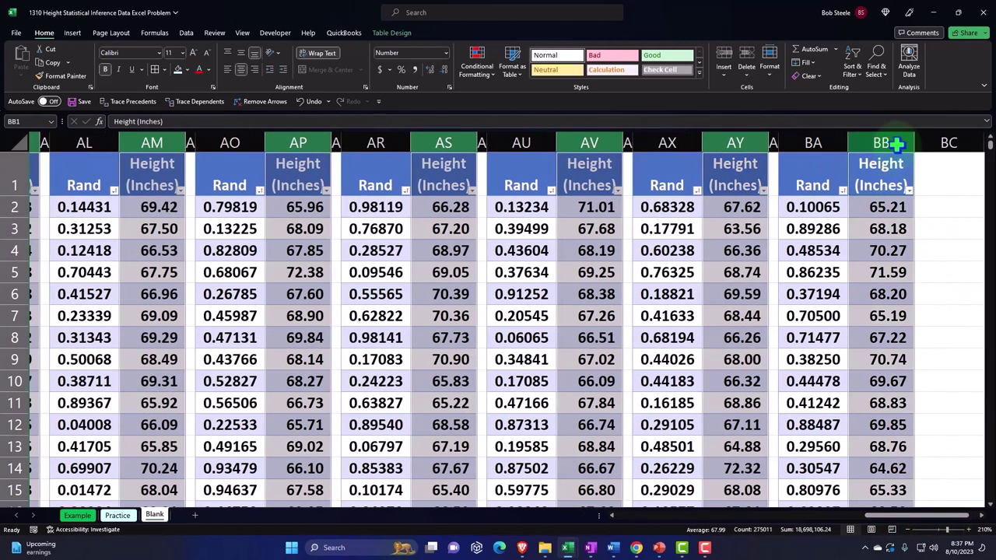
right_click(880, 249)
click(923, 104)
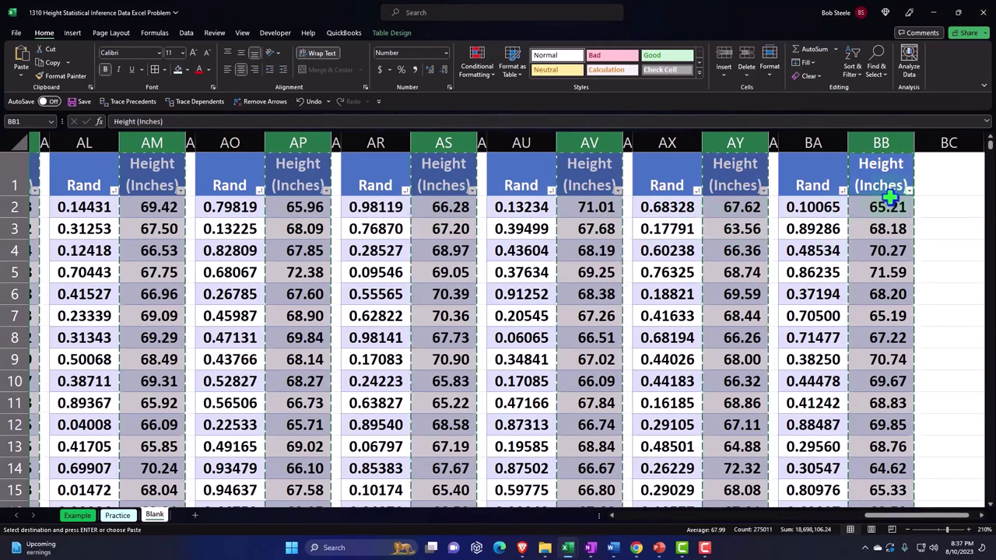
click(946, 184)
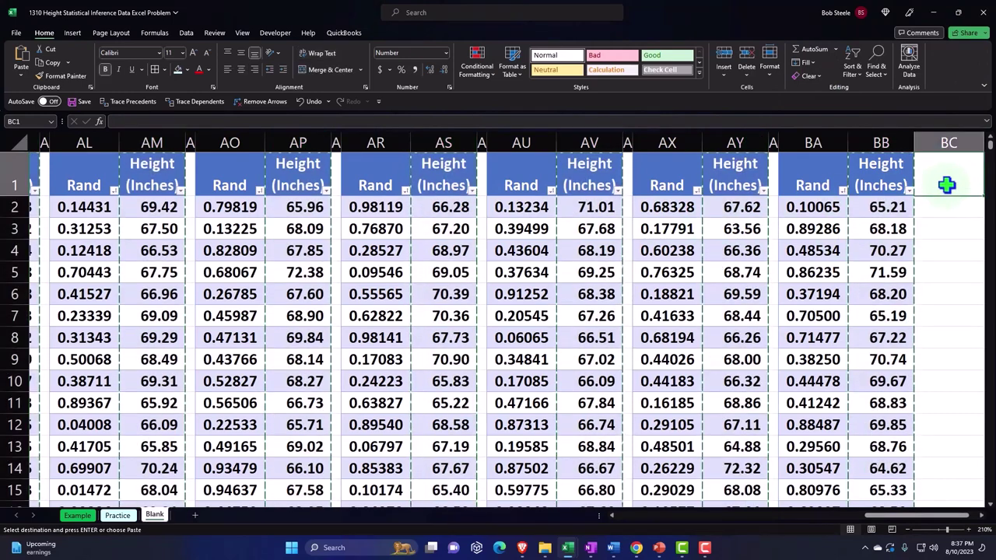
Step: Paste the copied heights as values starting at cell BE1
key(Right)
key(Right)
key(Right)
key(Right)
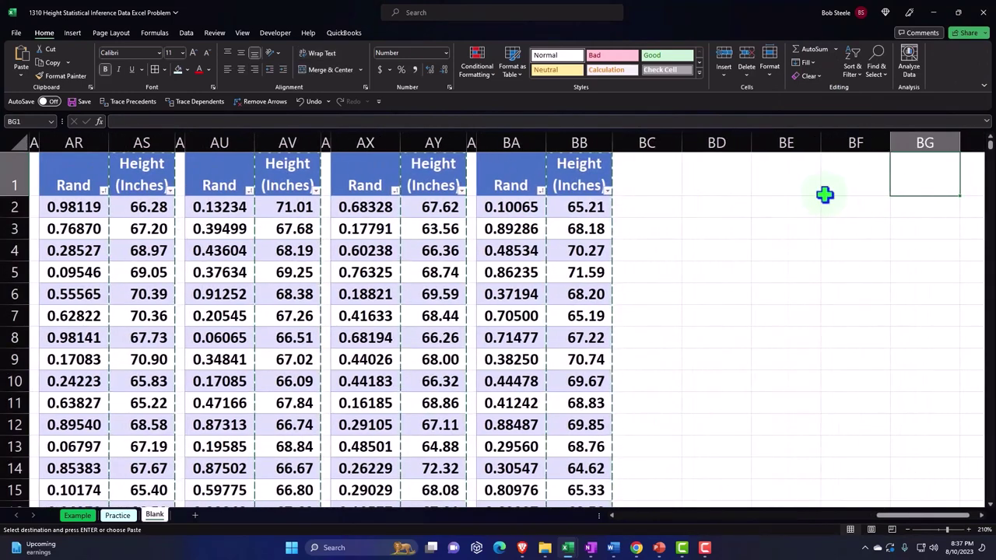
click(793, 178)
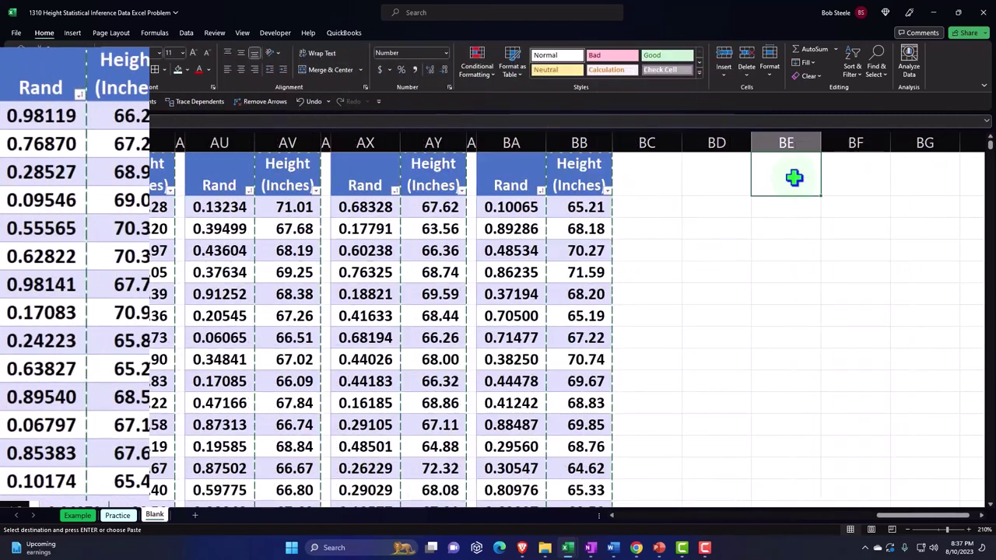
right_click(795, 184)
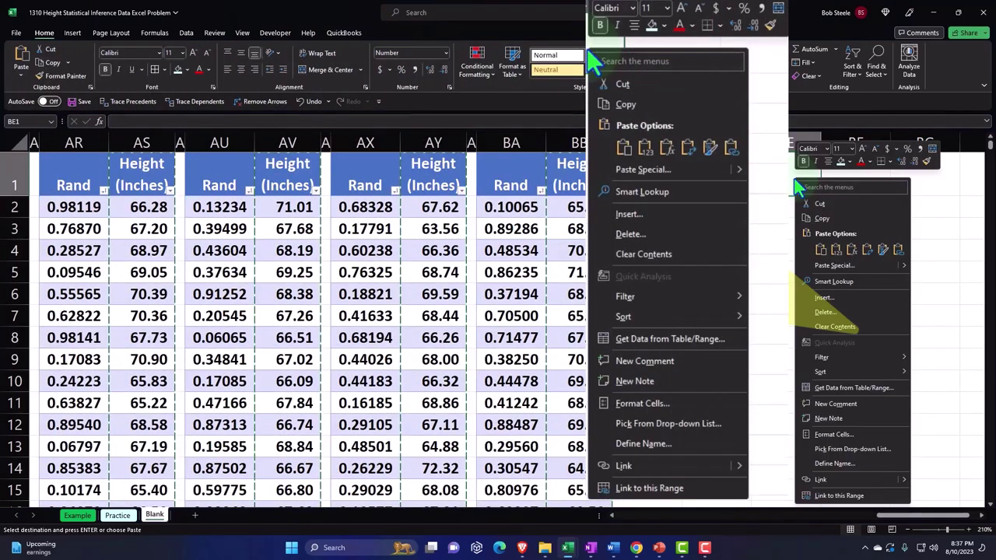
click(837, 251)
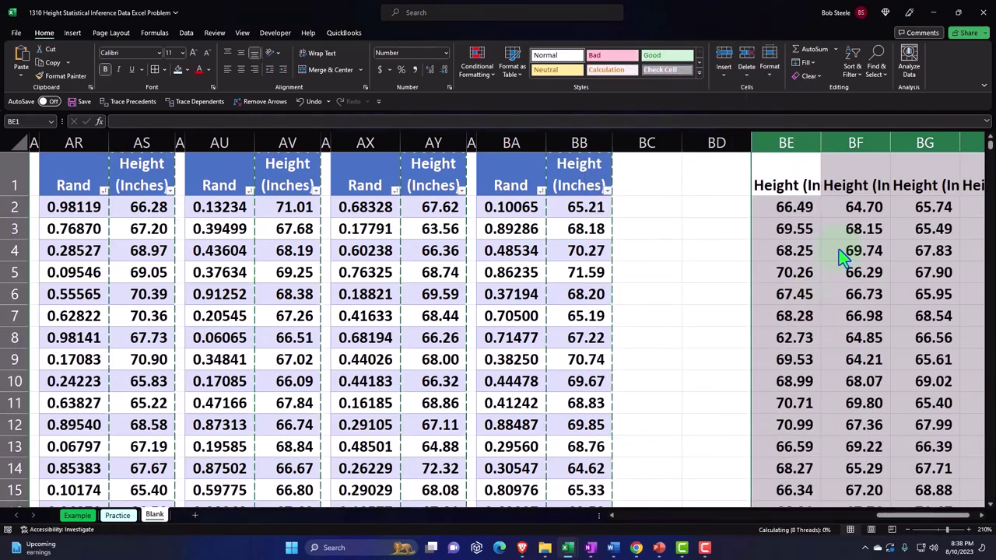
click(708, 282)
Step: Head columns BE and BF as Samp 1 and Samp 2
key(Right)
key(Right)
key(Right)
key(Right)
key(Right)
key(Right)
key(Right)
key(Right)
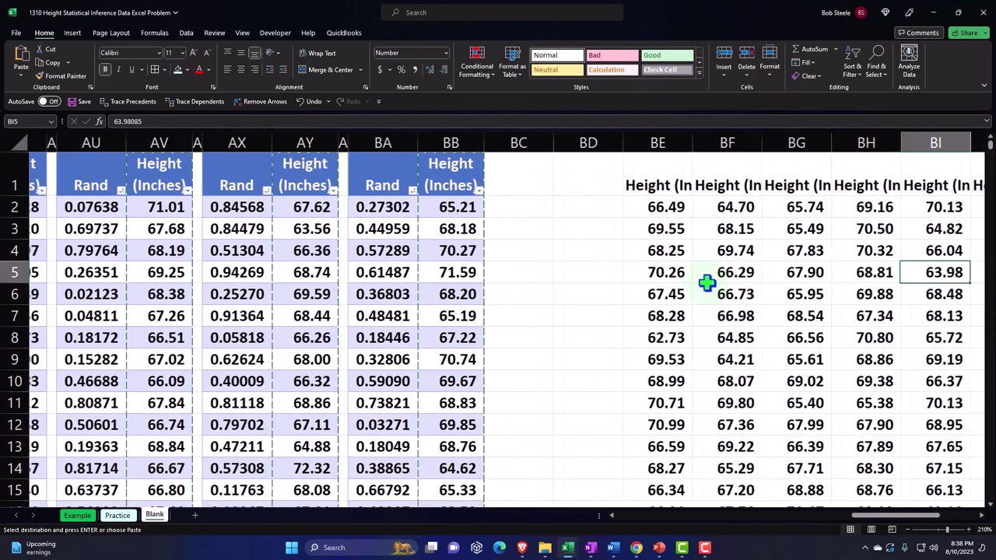
key(Left)
key(Left)
key(Left)
key(Left)
key(Left)
key(Left)
key(Left)
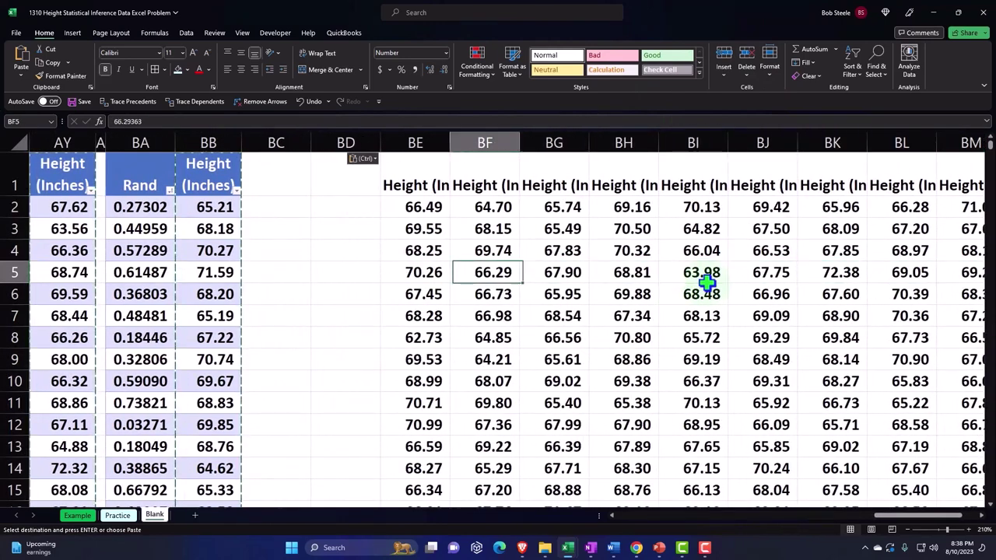
key(Up)
key(Up)
key(Up)
text(Df)
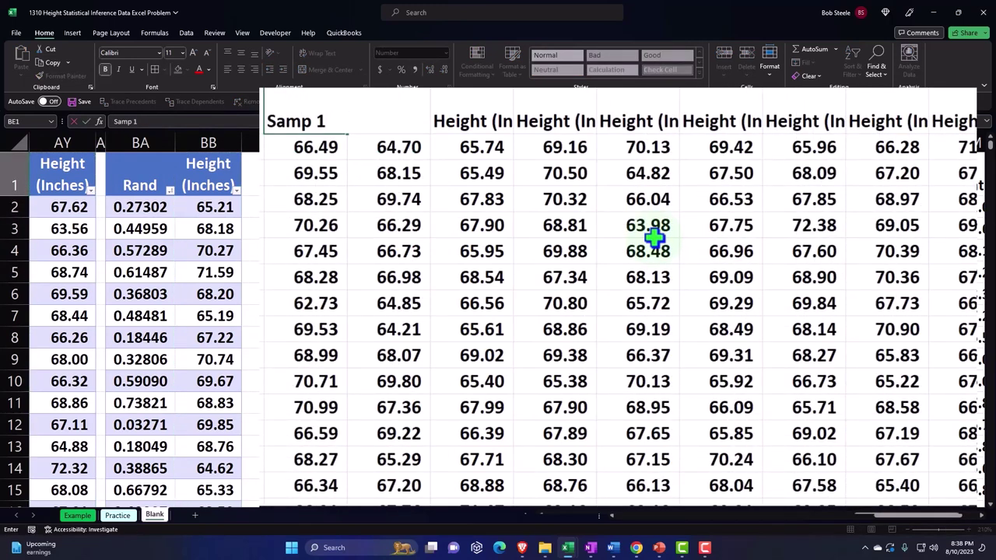
key(Tab)
text(Sam)
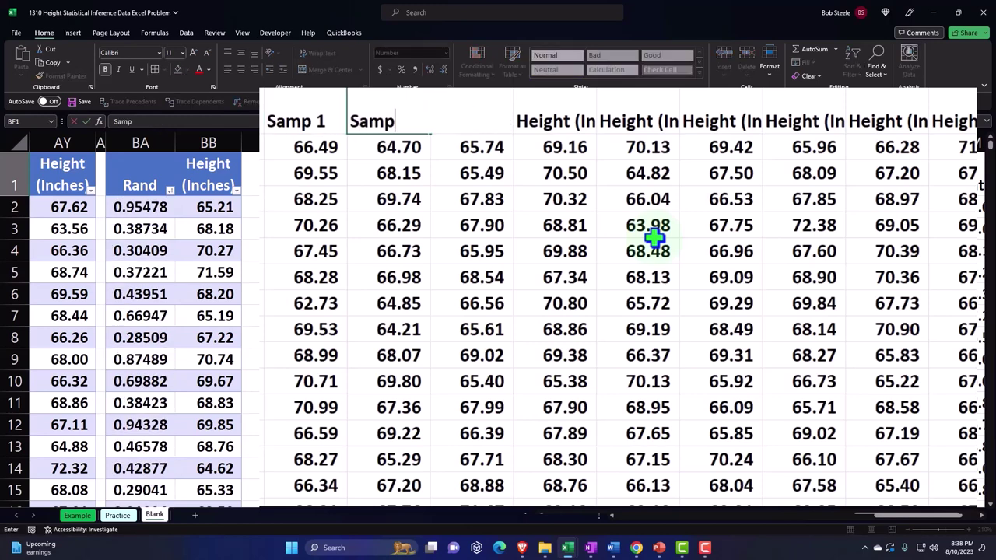
key(Return)
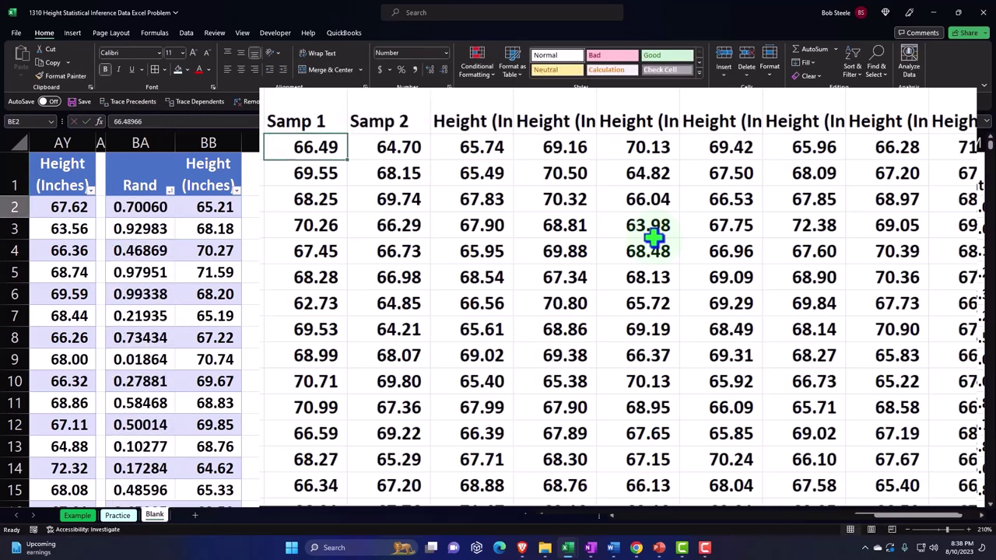
Step: Fill the header series across BE1:BO1 through Samp 11
drag(318, 118, 356, 117)
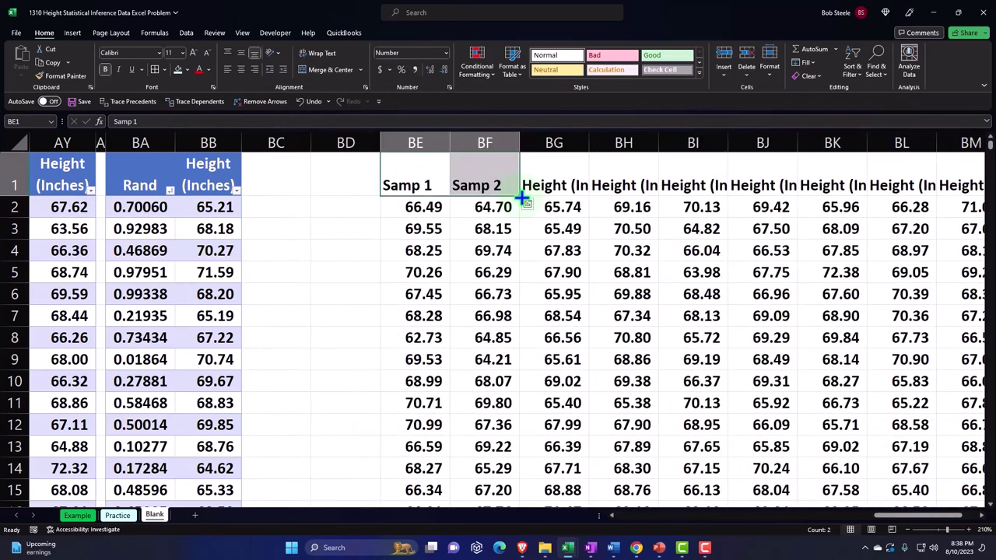
drag(523, 199, 792, 204)
drag(878, 194, 895, 194)
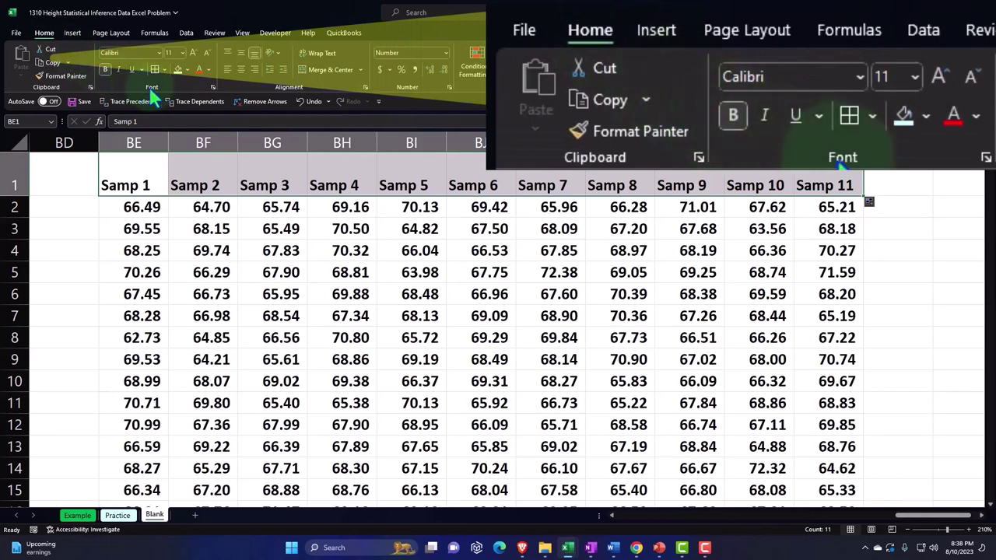
Step: Format the Samp headers as centred white text on a black fill
click(186, 69)
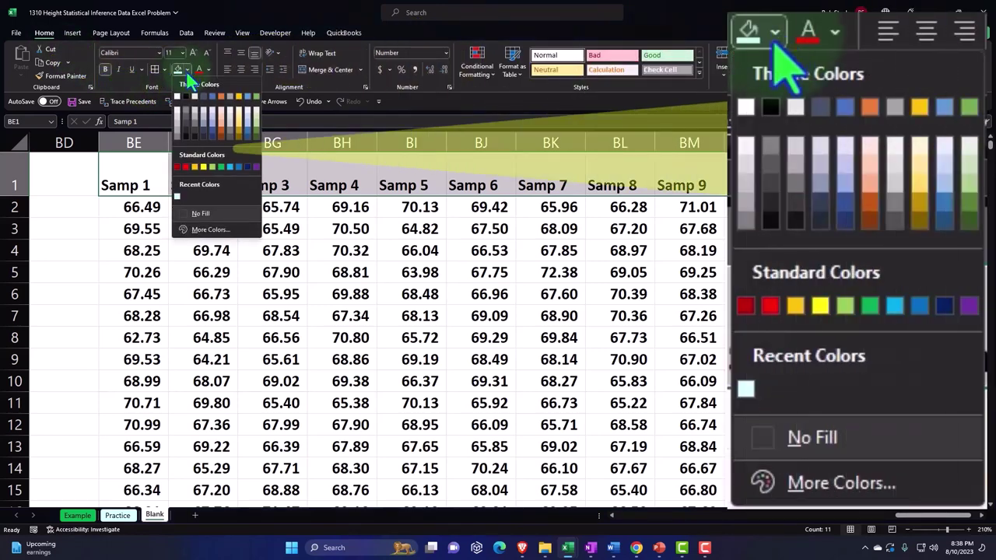
click(184, 95)
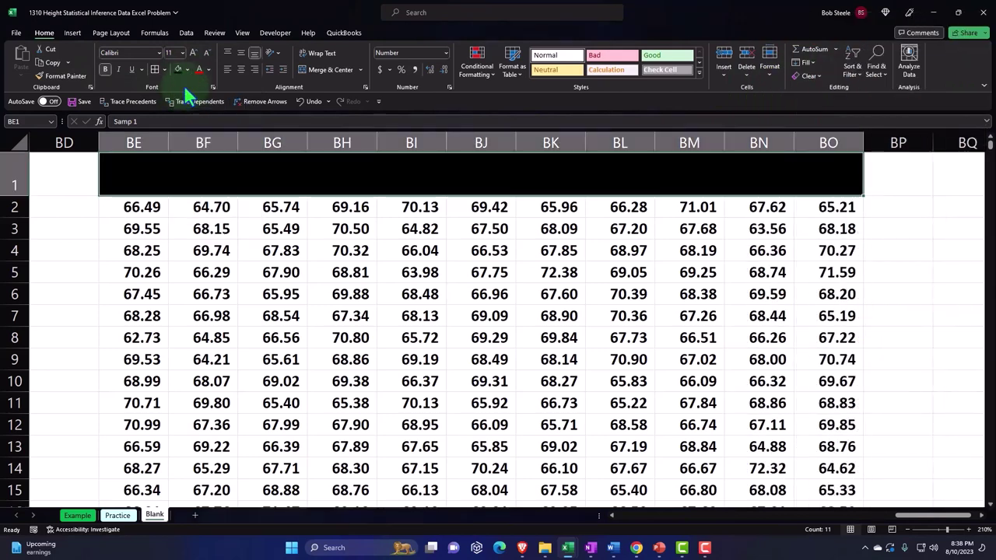
click(209, 69)
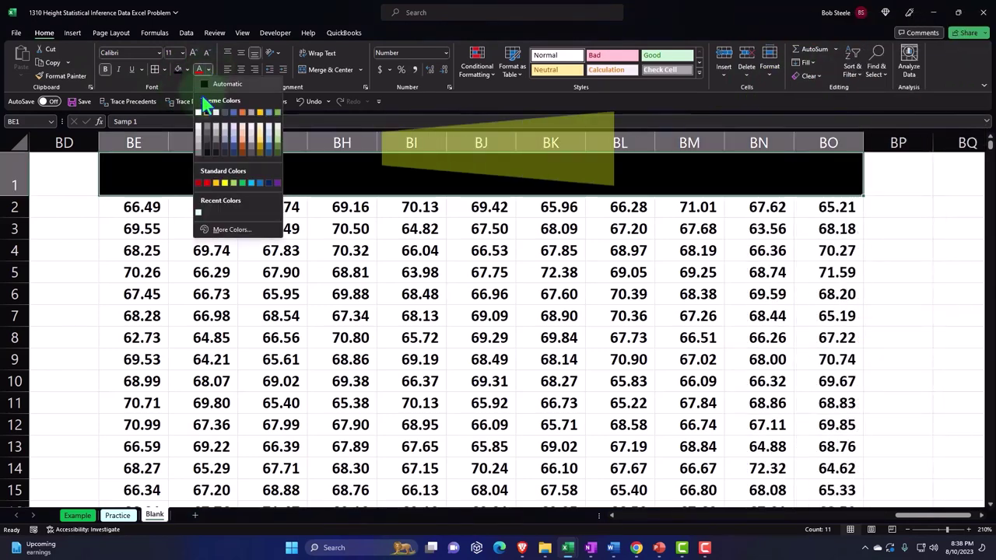
click(199, 114)
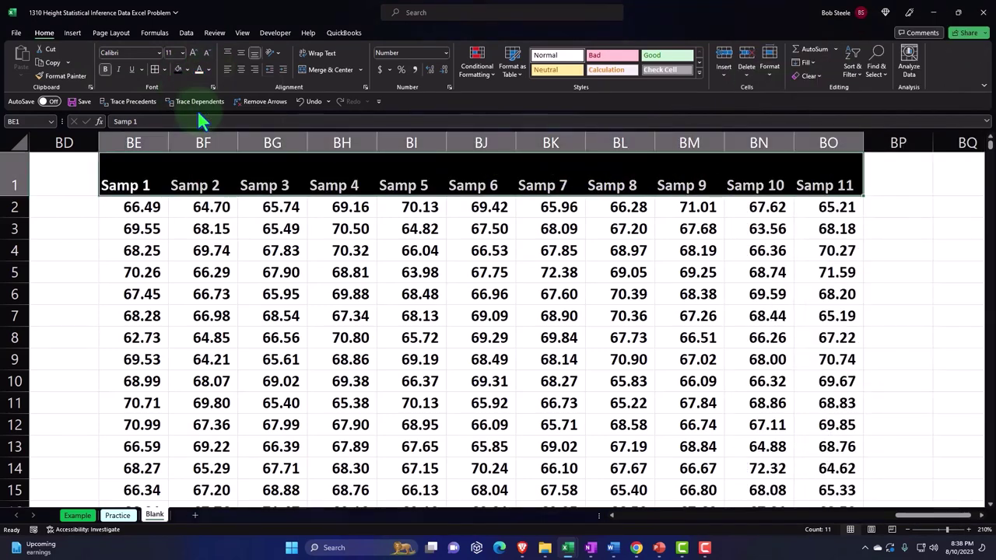
click(242, 69)
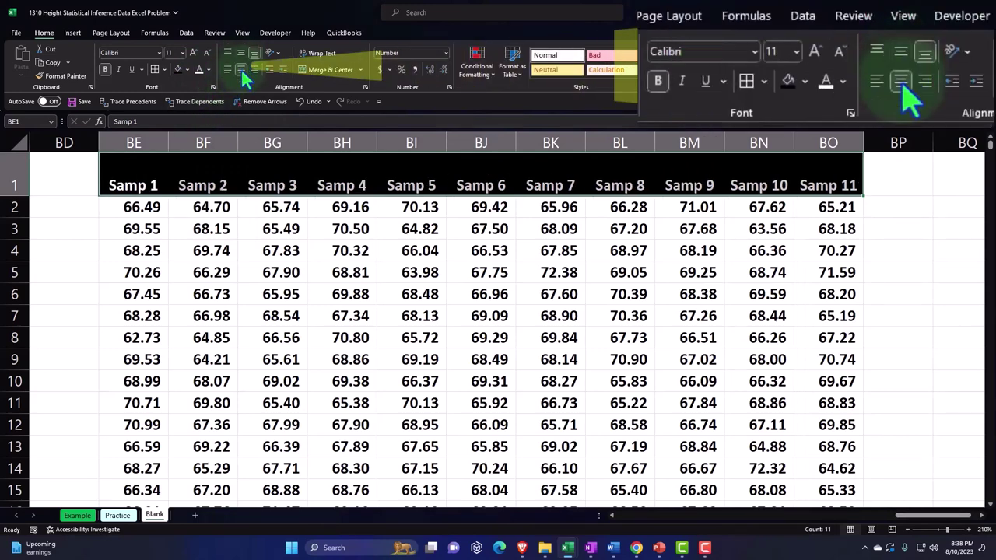
click(239, 264)
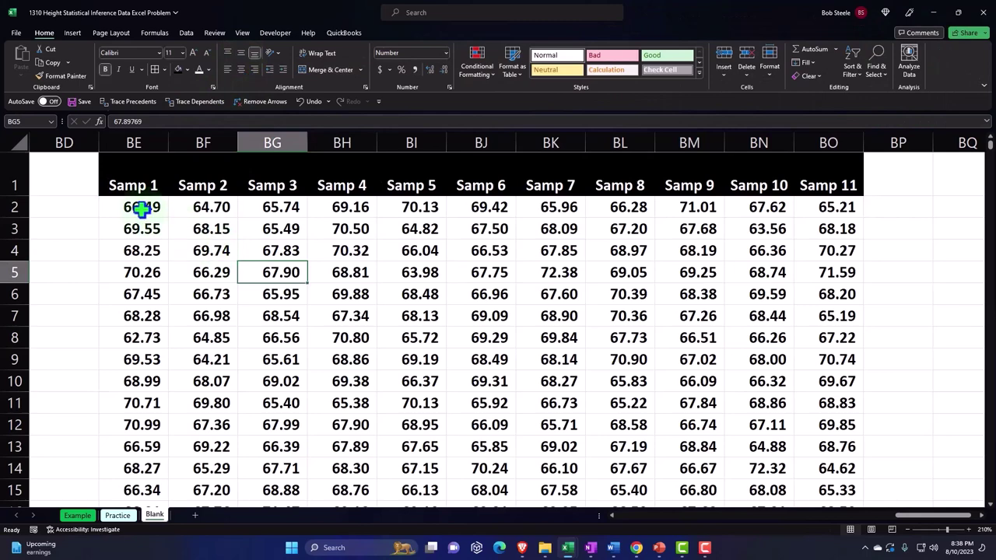
Step: Add a Count header in BD1, formatted as centred white text on black
drag(143, 207, 411, 315)
click(251, 338)
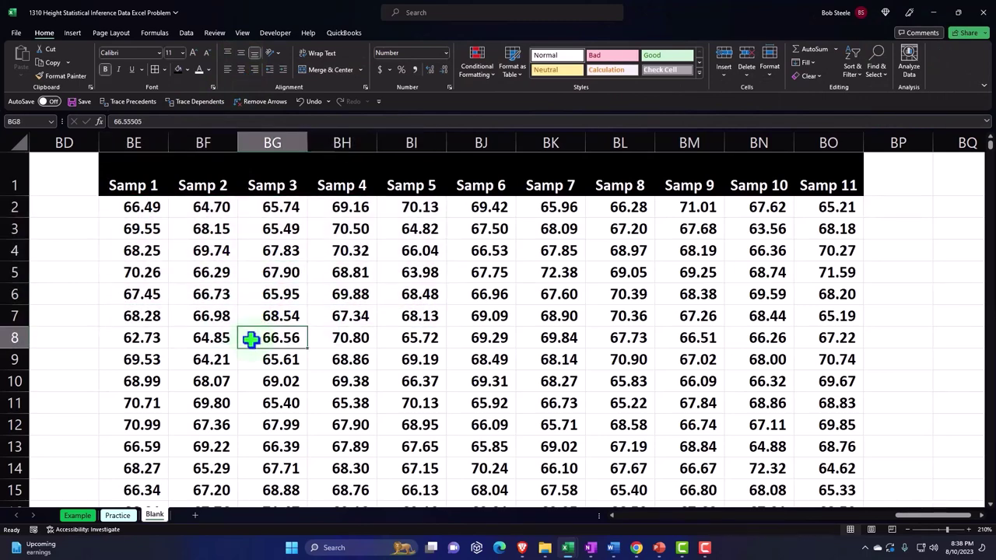
key(ctrl+Left)
key(ctrl+Left)
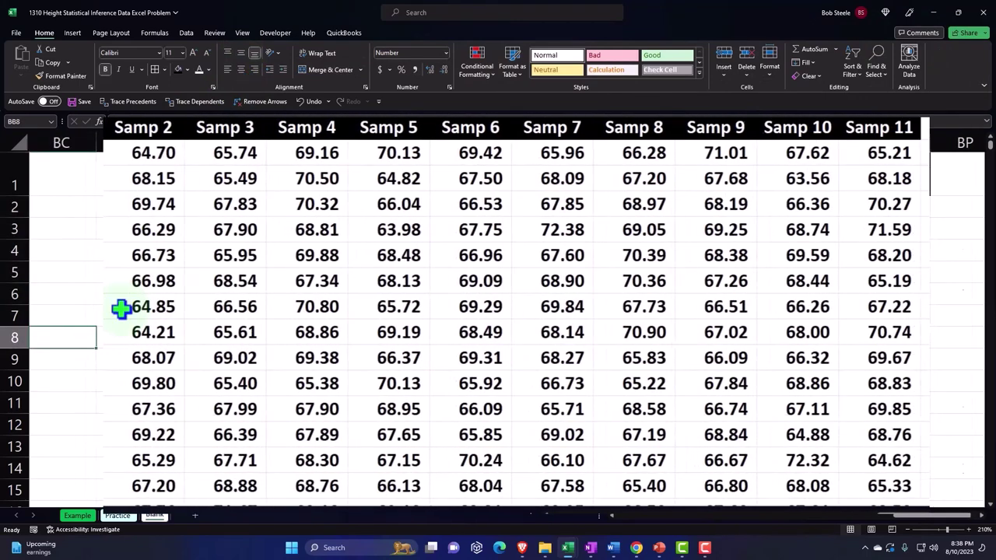
key(ctrl+Up)
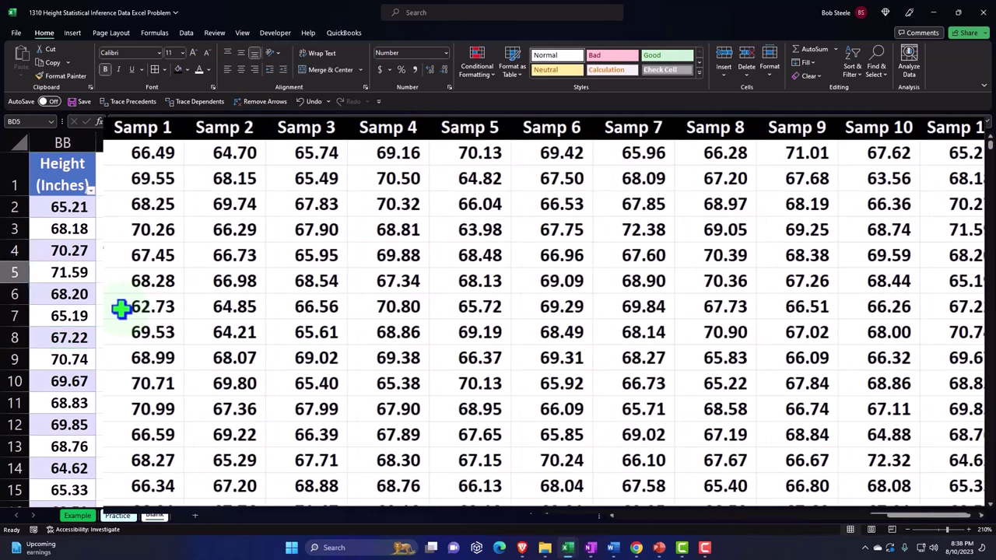
key(Right)
key(Right)
text(Coun)
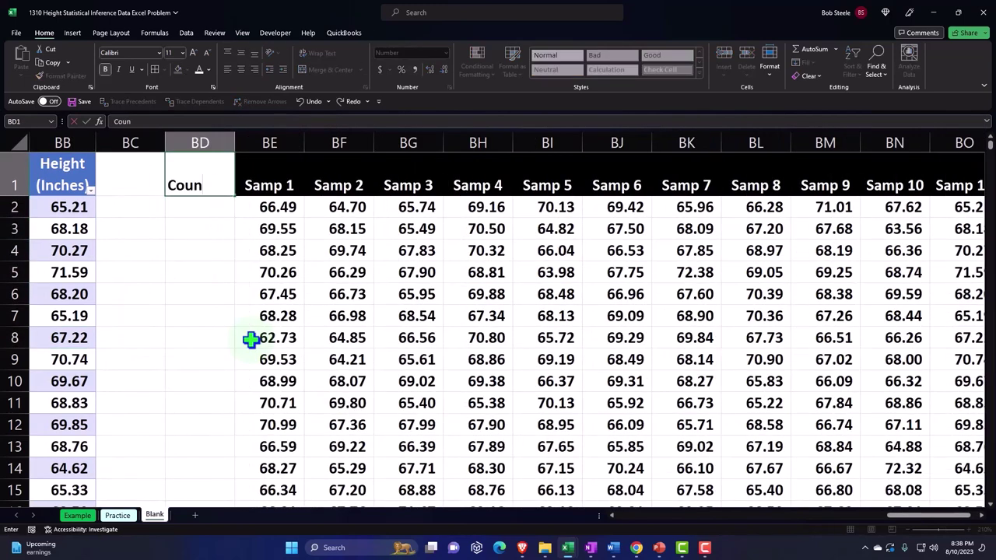
key(ctrl+Return)
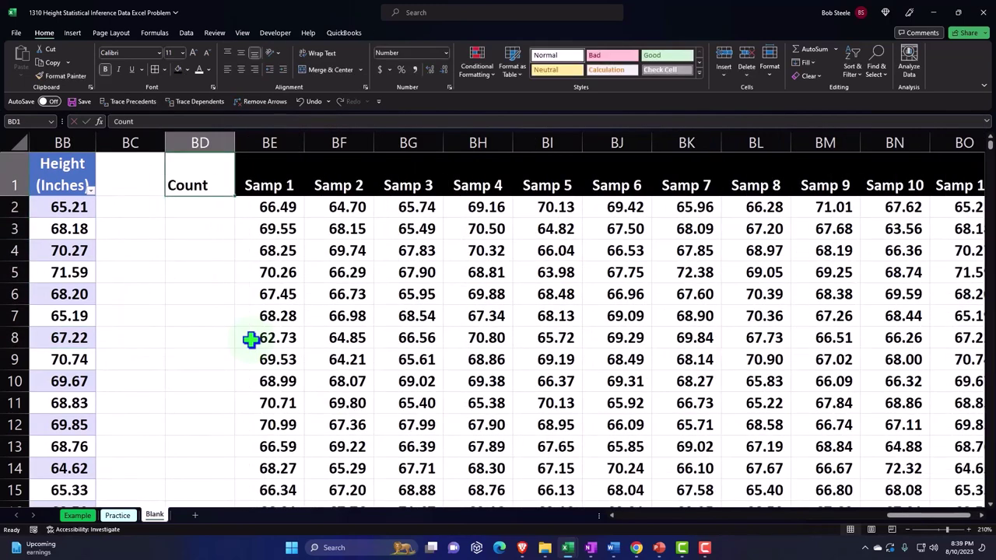
click(179, 68)
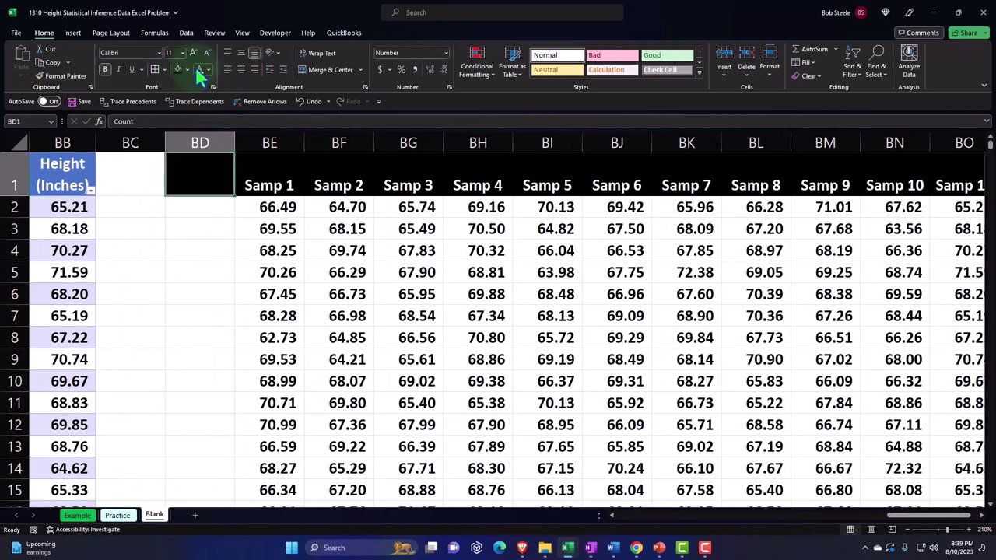
click(198, 69)
click(238, 70)
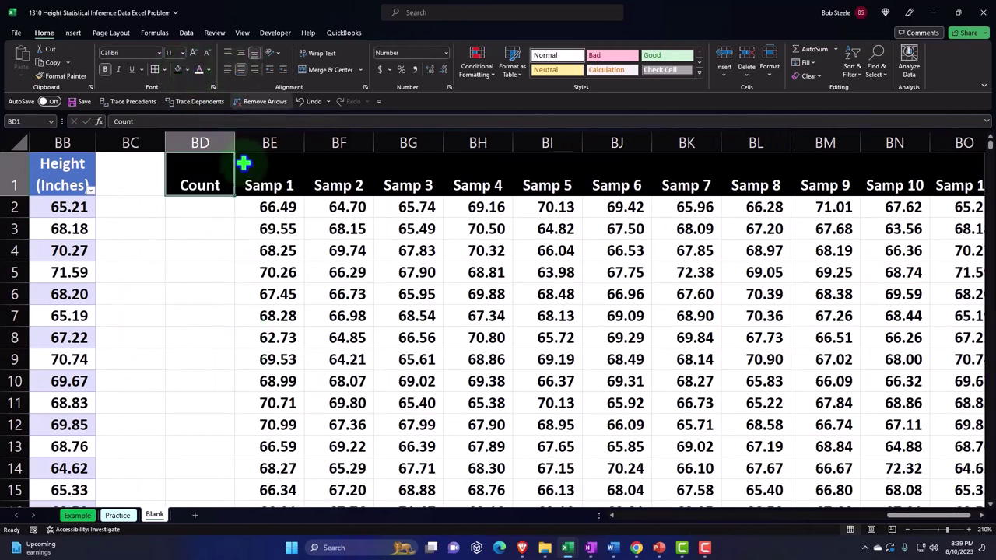
Step: Enter 1 and 2 under Count and select both values
click(204, 210)
text(1)
key(Return)
text(2)
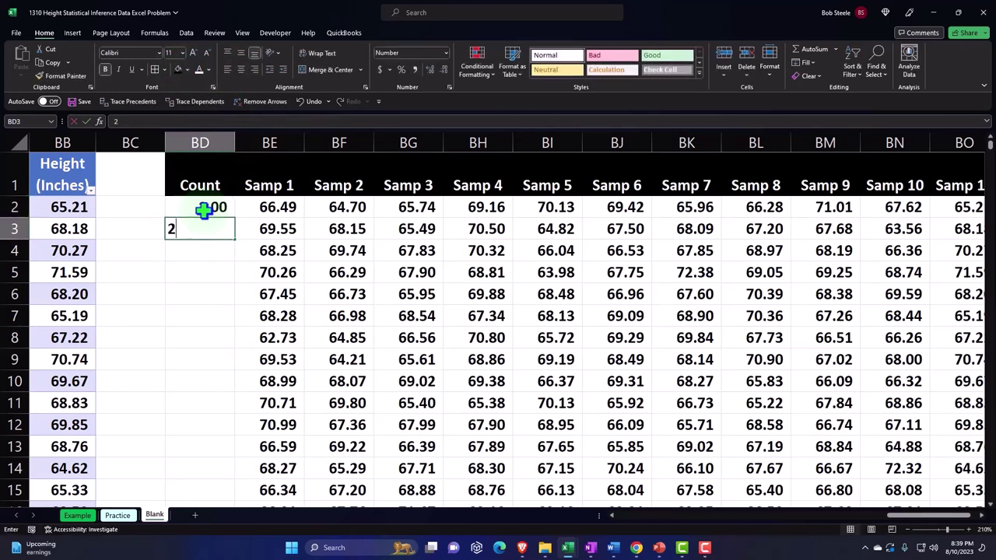
key(Return)
drag(203, 210, 233, 203)
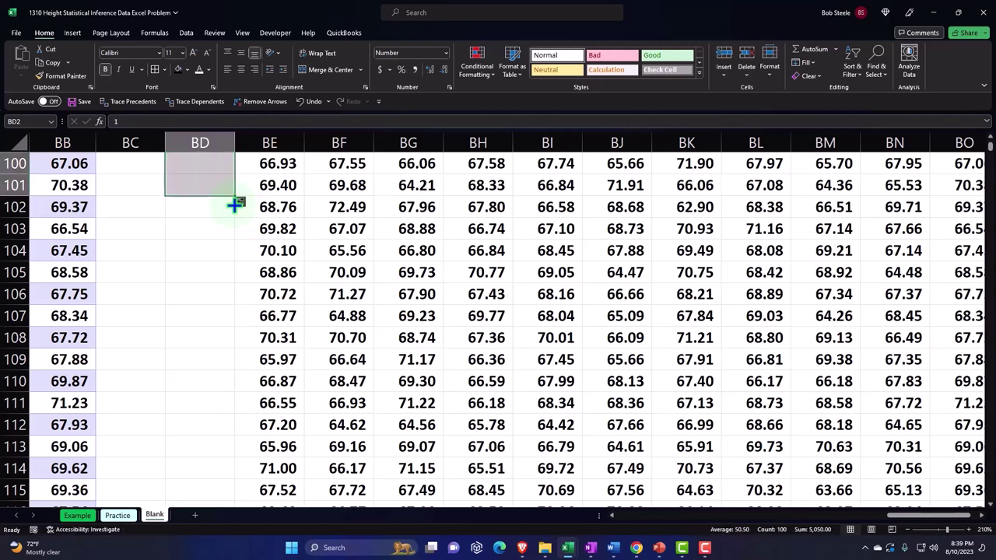
Step: Select the Samp 1–11 values below row 101 down to the end and clear them
click(291, 203)
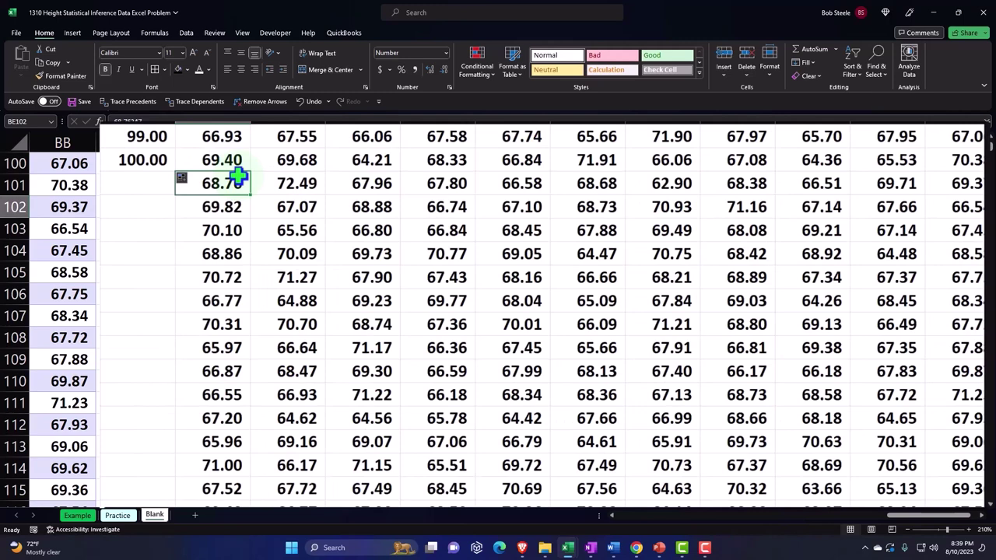
key(shift+Right)
key(shift+Right)
key(shift+Right)
key(shift+Right)
key(shift+Right)
key(shift+Right)
key(shift+Right)
key(shift+Right)
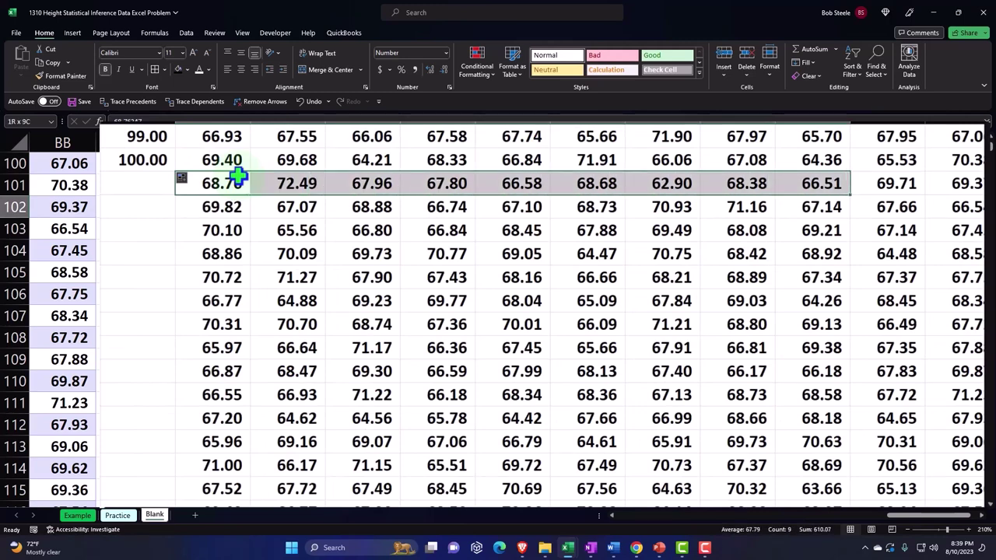
key(shift+Right)
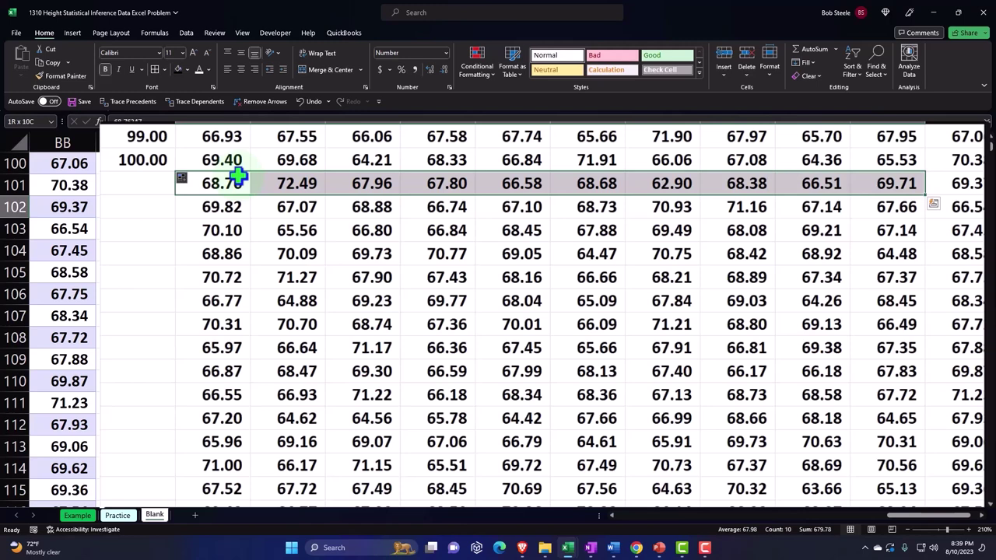
key(shift+Right)
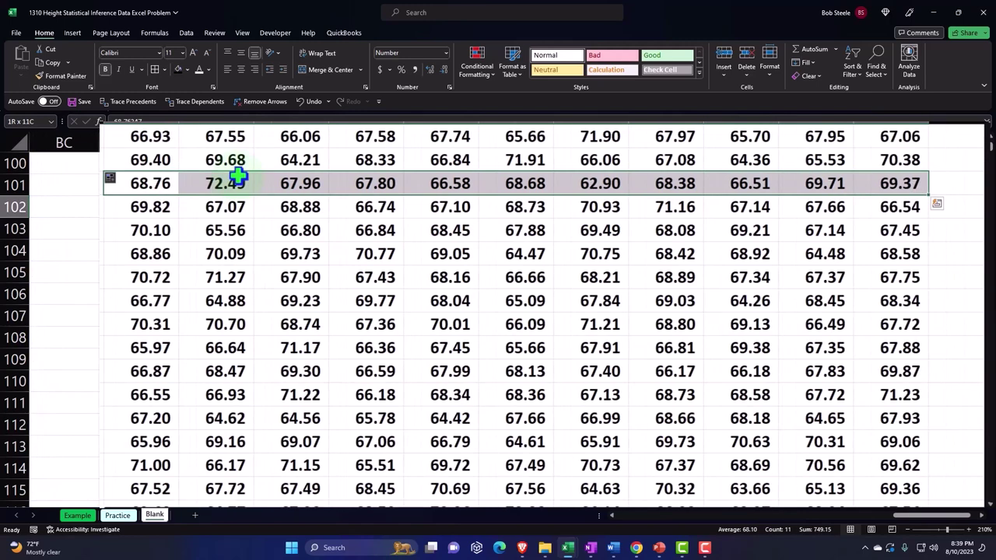
click(233, 242)
drag(140, 173, 867, 174)
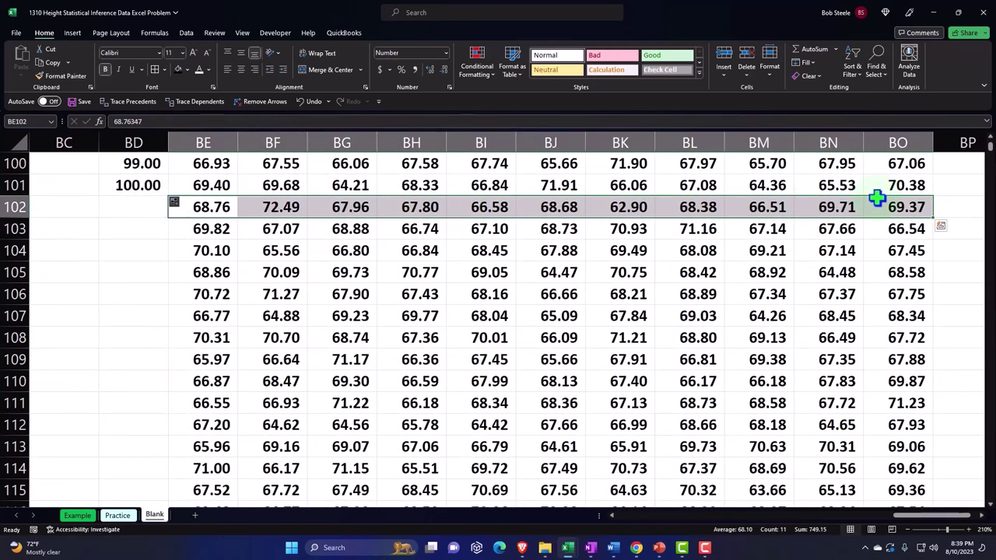
key(ctrl+shift+Down)
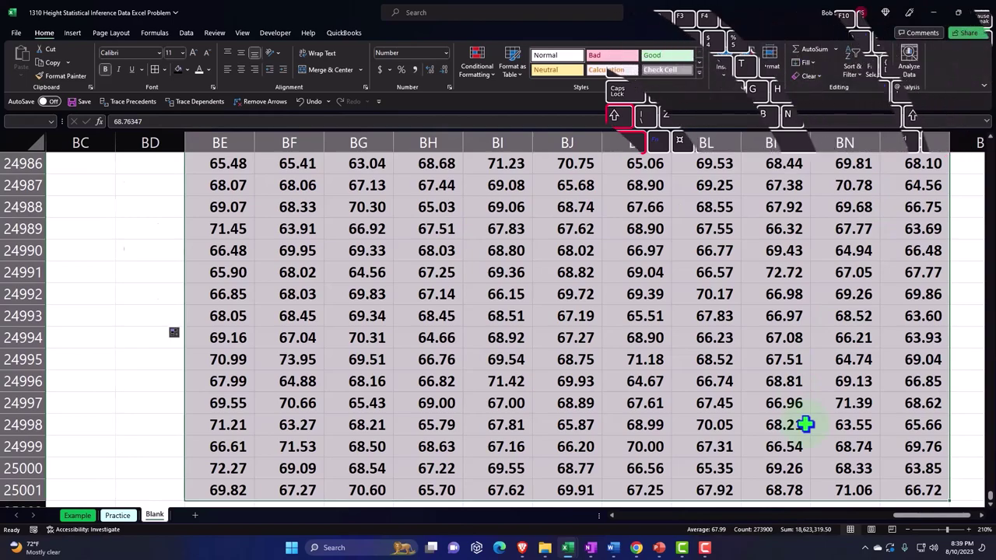
key(ctrl+BackSpace)
Step: Give the Count and Samp 1–11 table BD1:BO101 all borders and a light blue fill
click(402, 402)
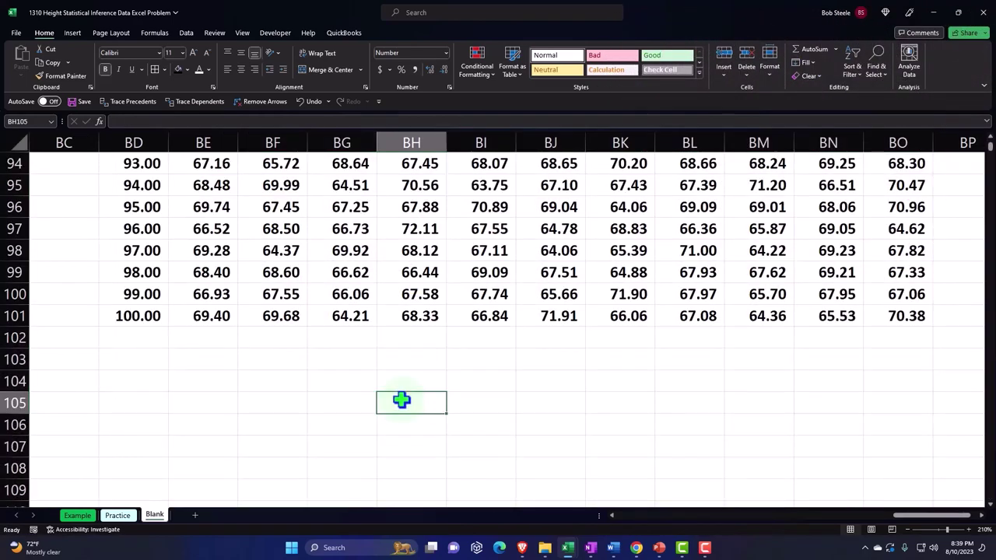
scroll(401, 400, up, 20)
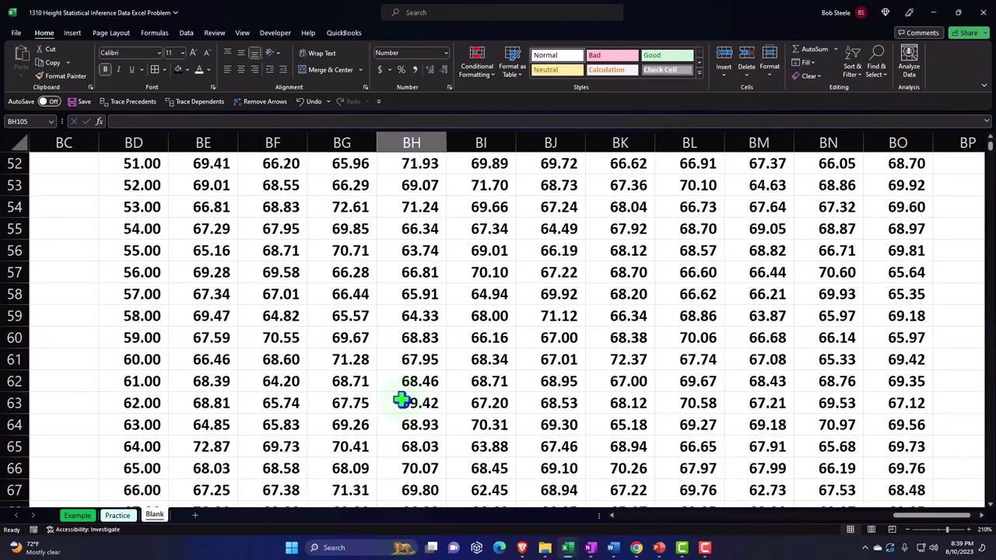
scroll(401, 400, up, 1)
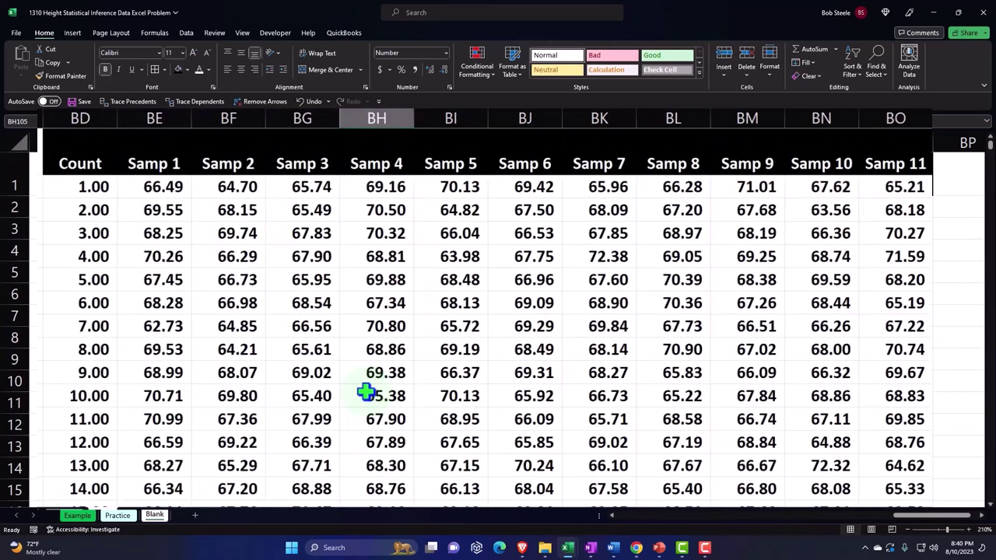
drag(94, 189, 876, 471)
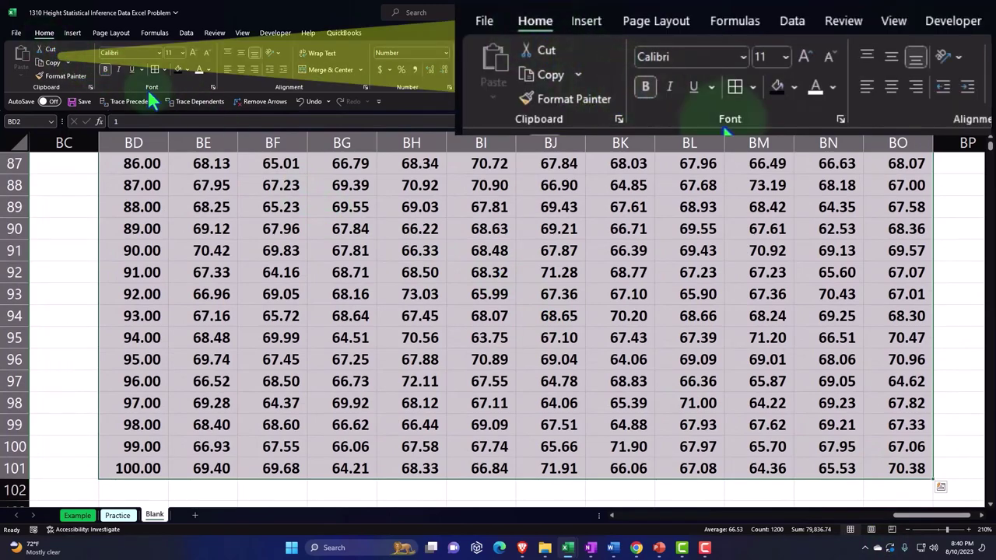
key(ctrl+BackSpace)
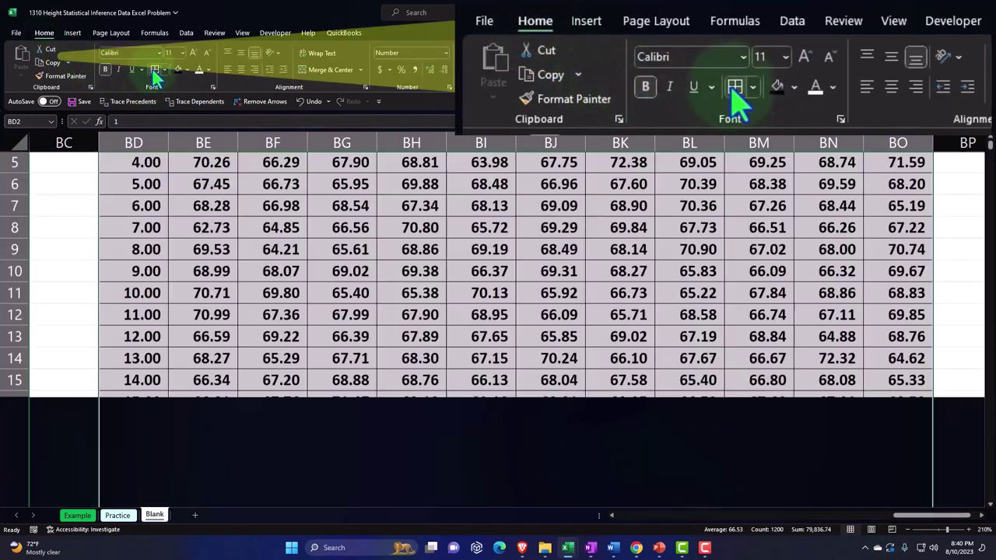
click(186, 69)
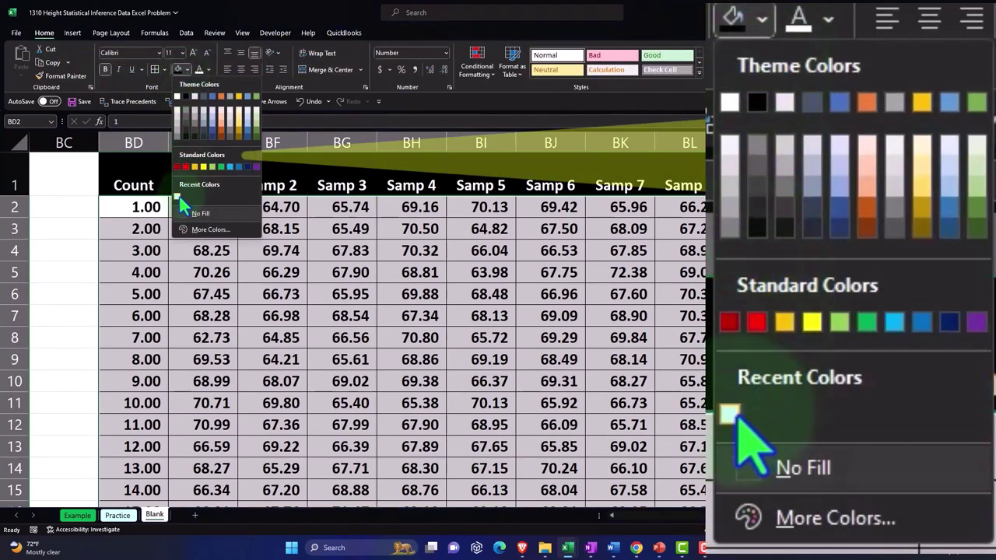
click(171, 204)
scroll(178, 216, down, 20)
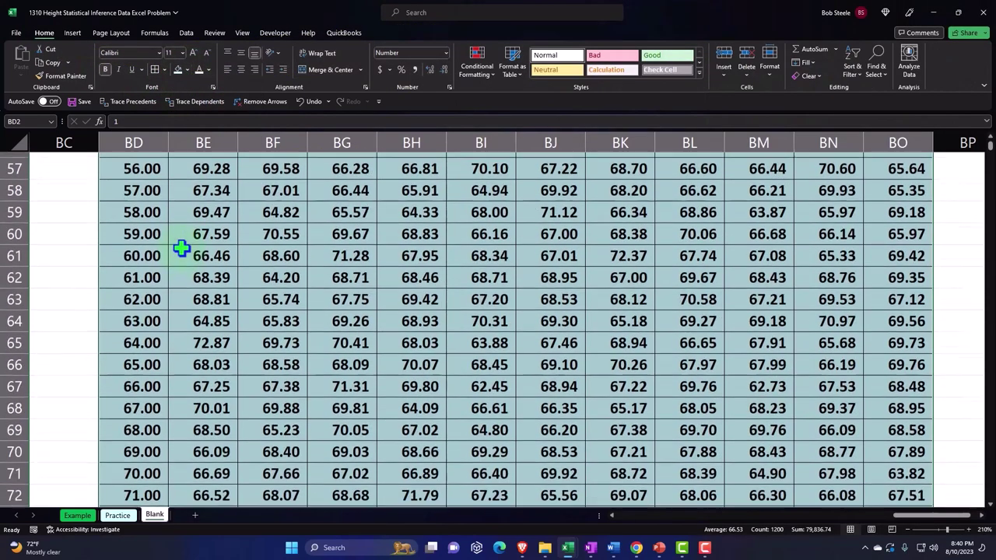
scroll(181, 249, down, 4)
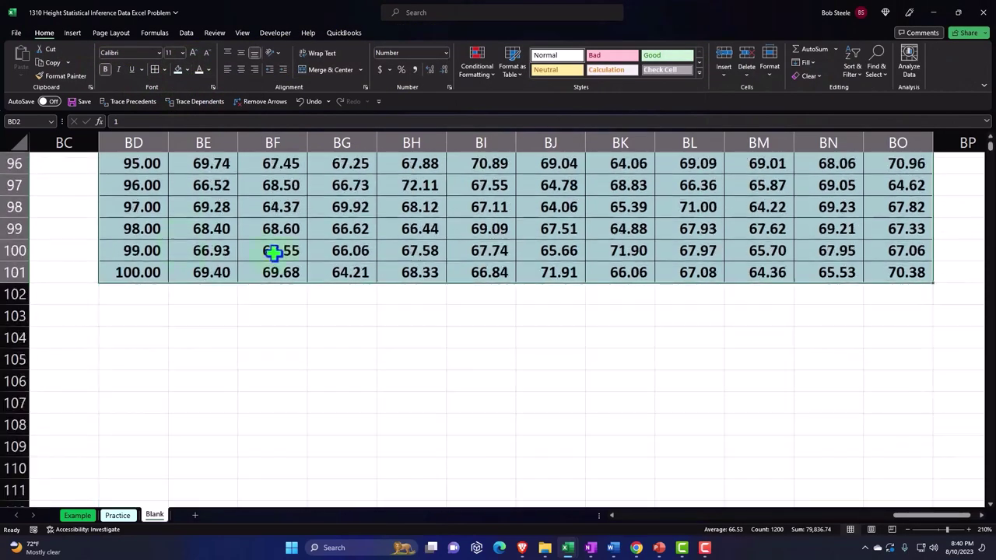
click(144, 294)
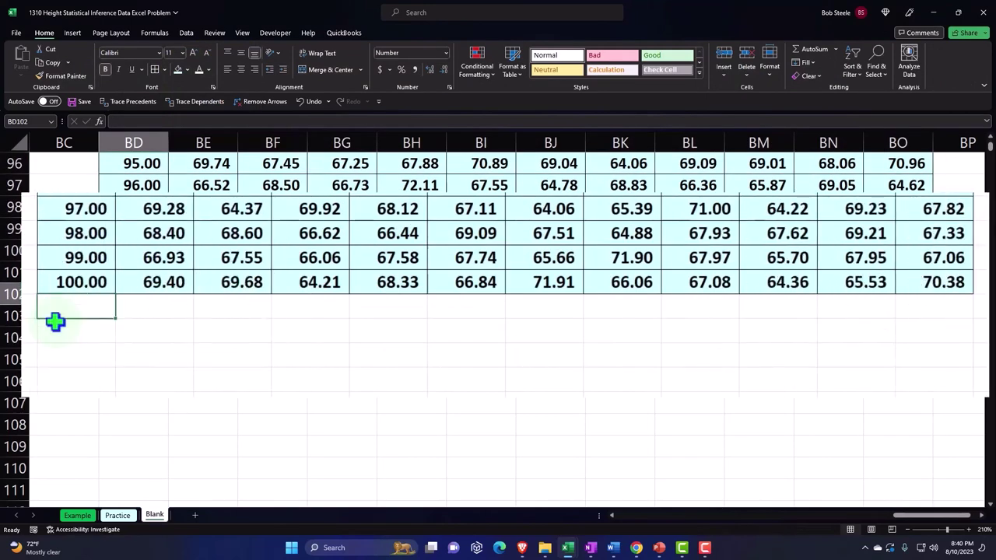
Step: Label row 102 'Average' and enter =AVERAGE(BE2:BE101) under Samp 1
text(Average)
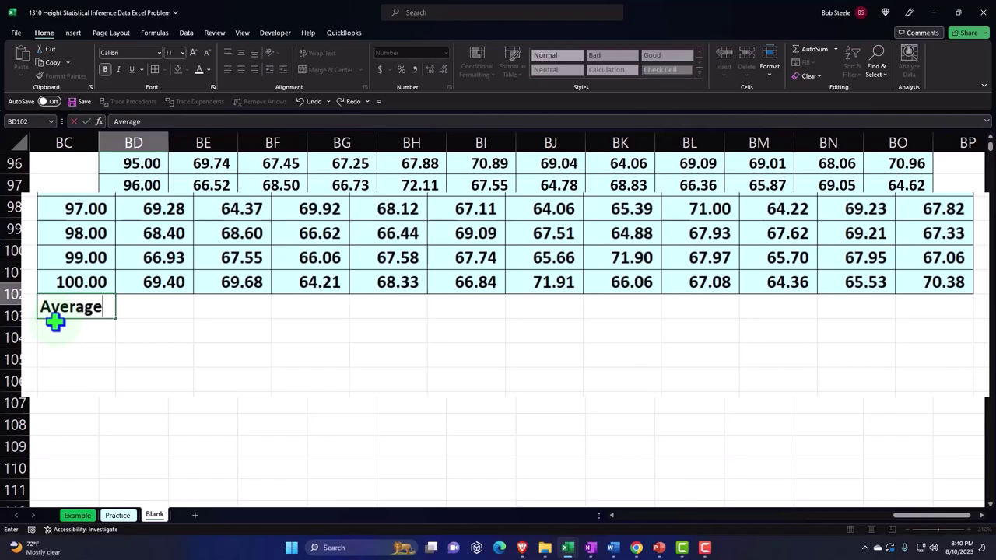
key(Tab)
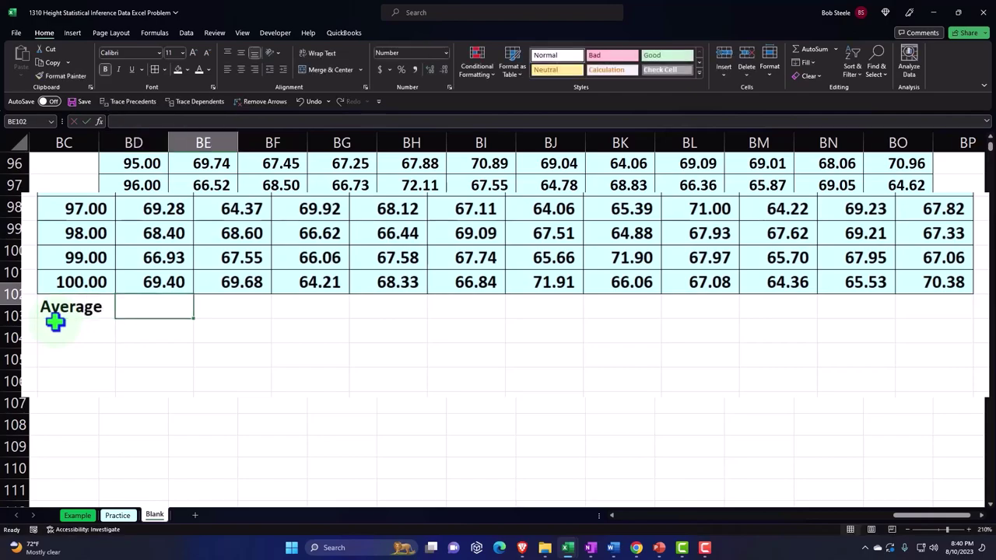
scroll(141, 317, up, 20)
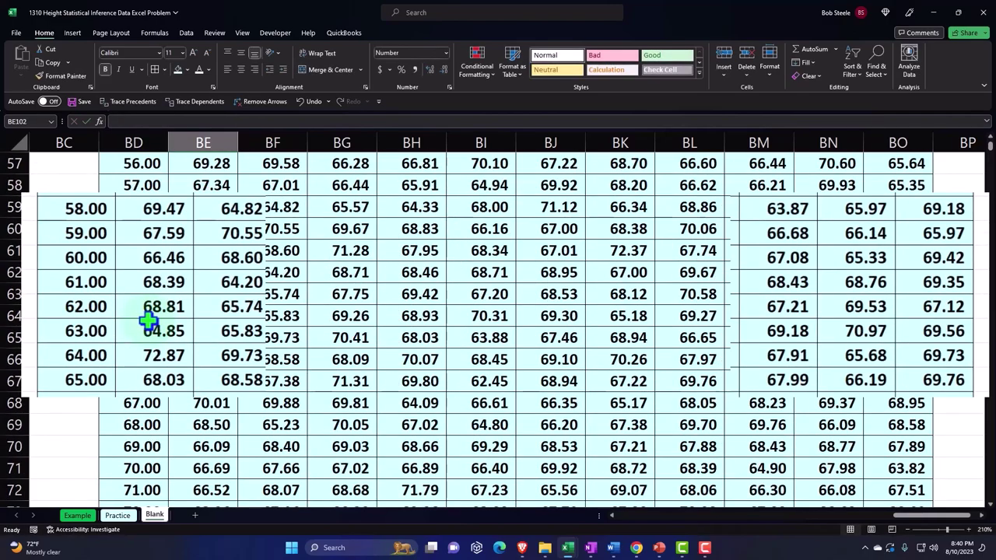
scroll(198, 307, up, 10)
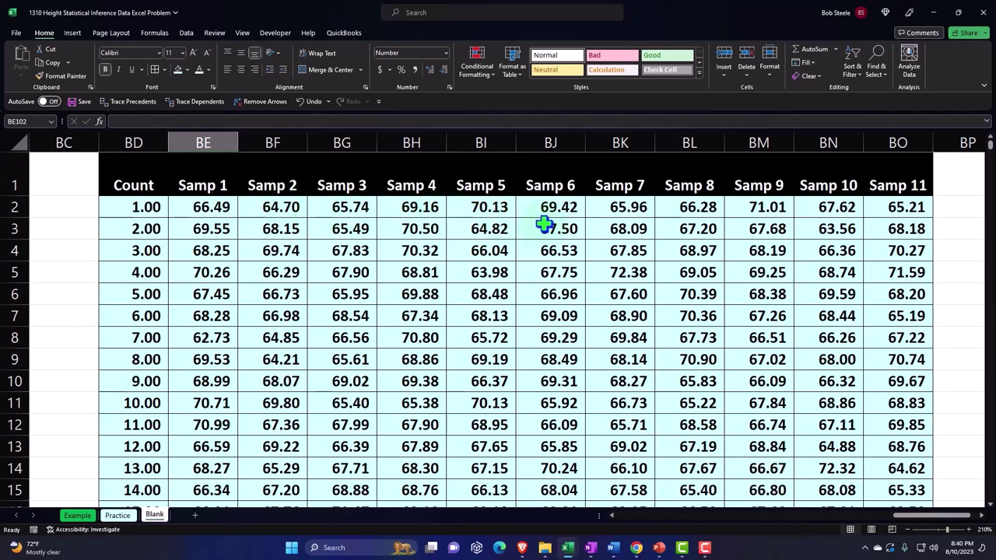
scroll(544, 224, down, 20)
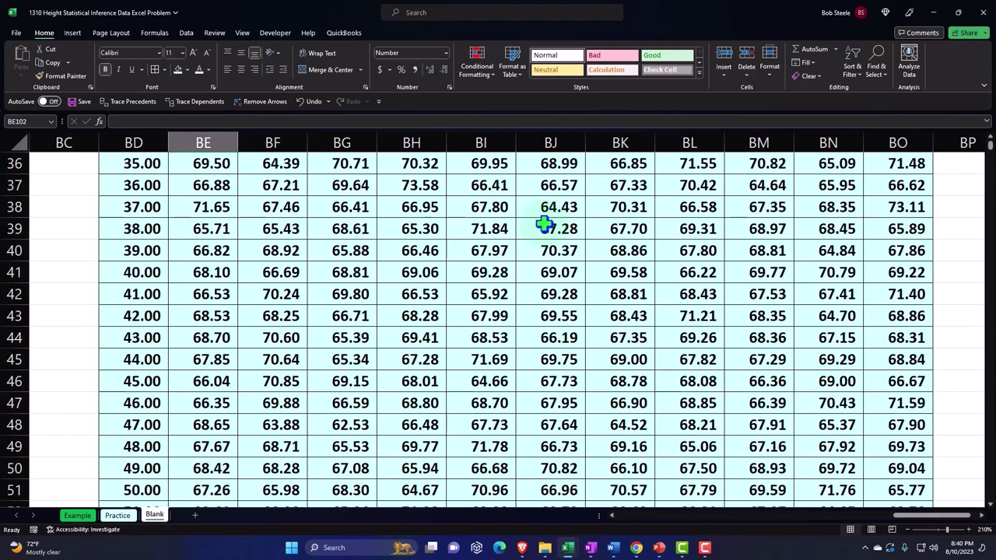
scroll(544, 224, down, 7)
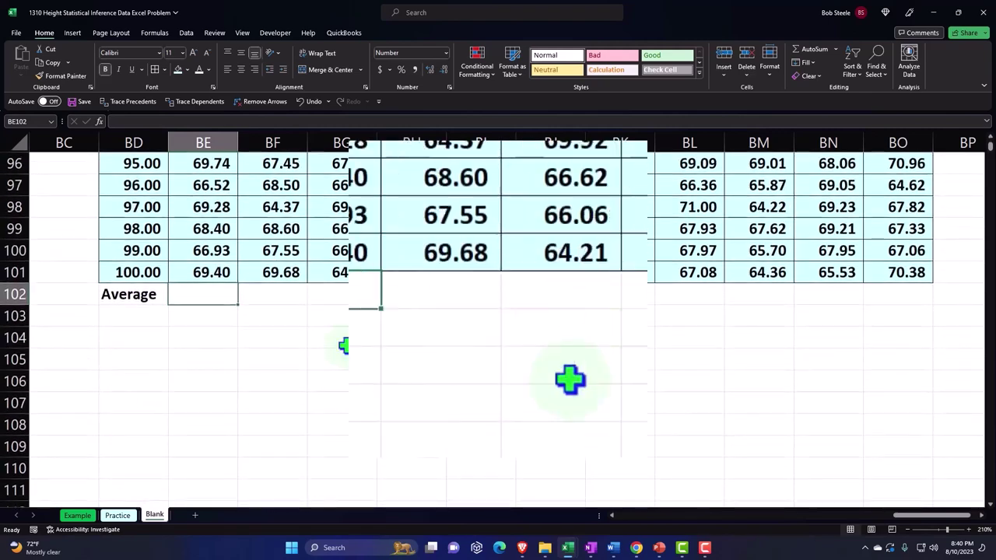
text(=)
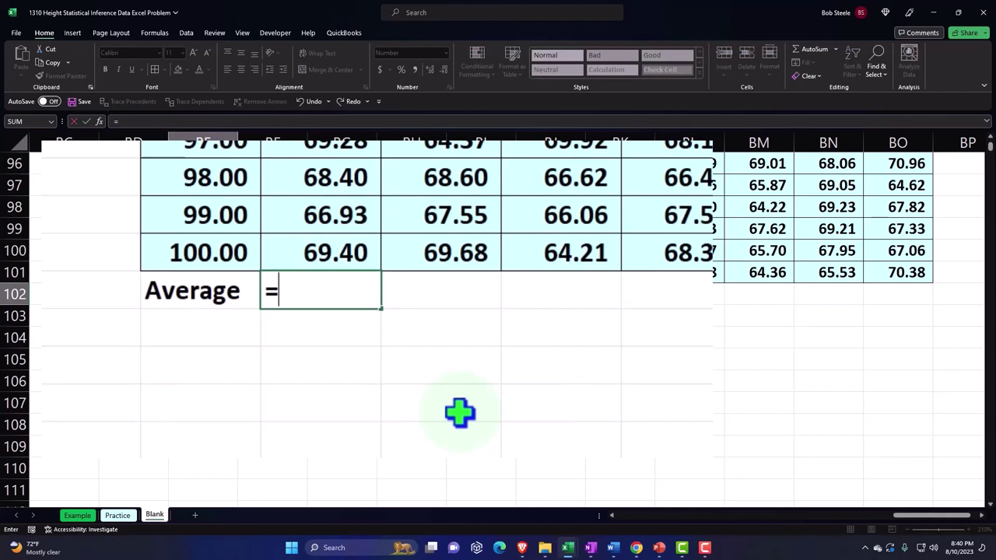
text(a)
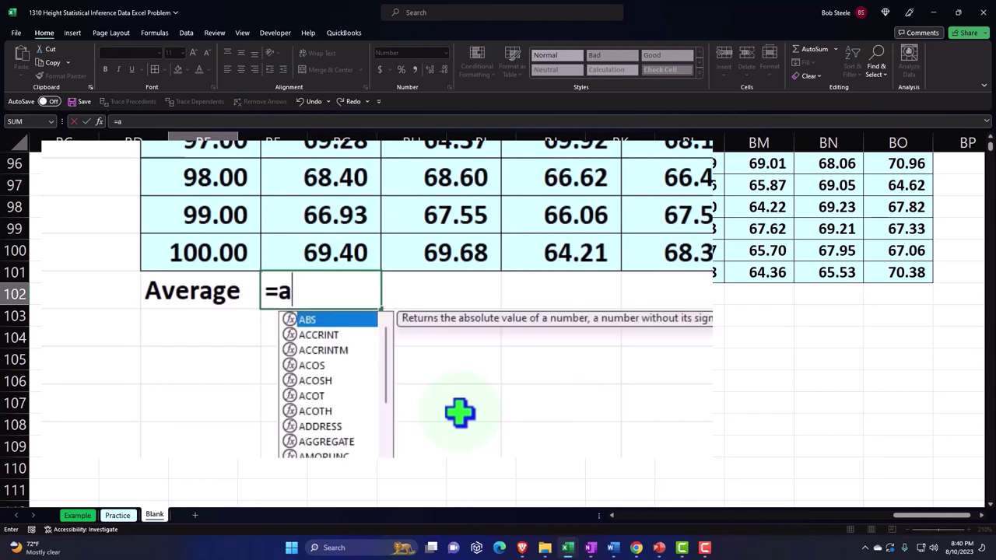
text(verage)
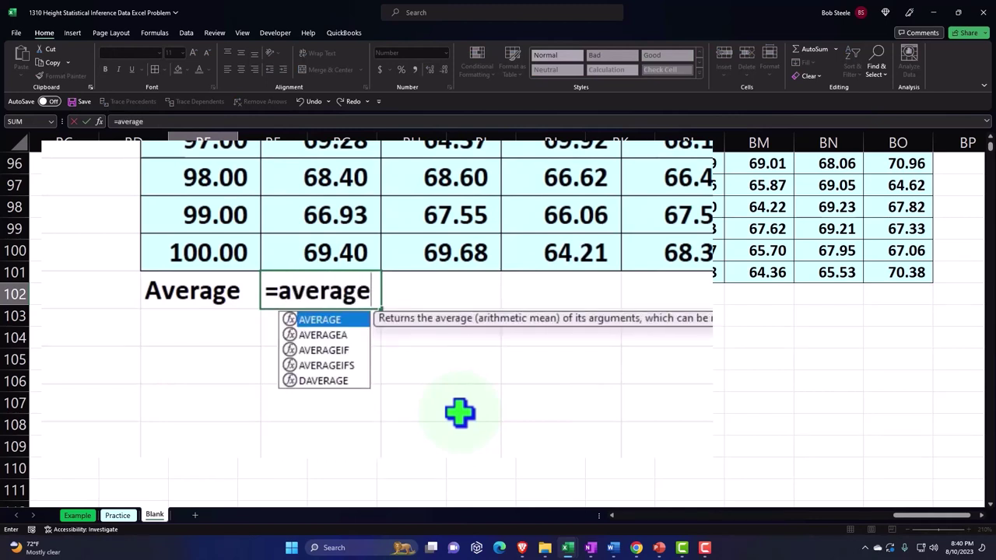
text(()
key(Up)
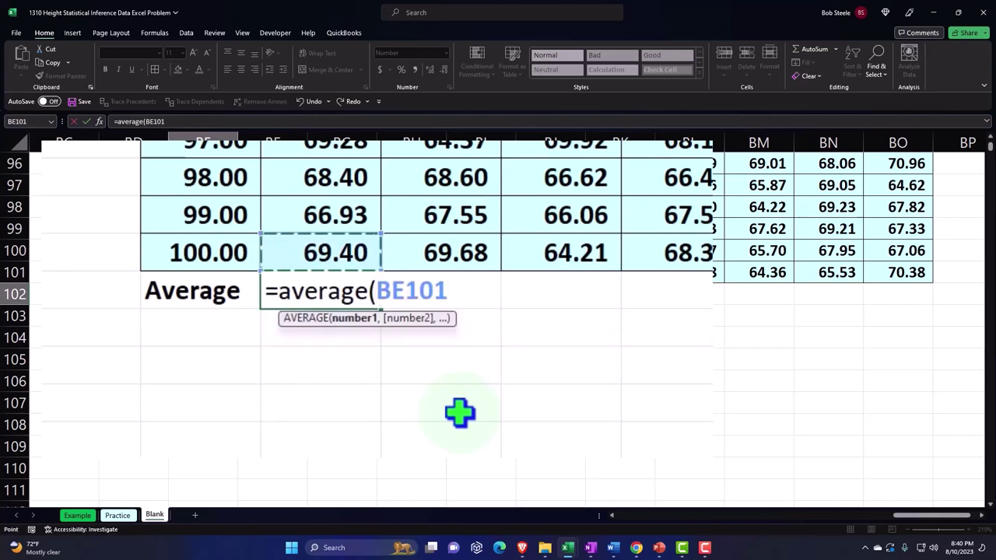
key(ctrl+shift+Up)
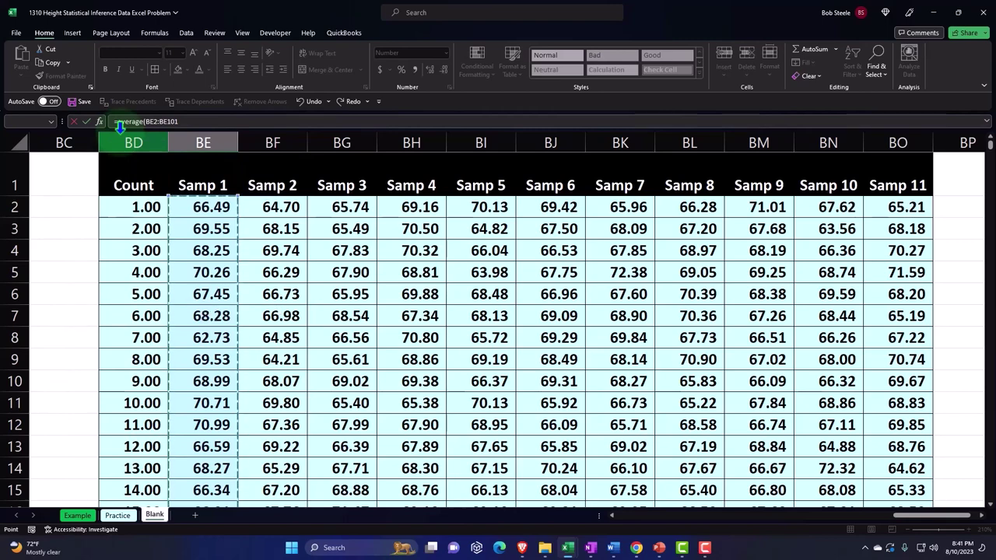
key(Return)
Step: Copy the average formula across to Samp 11 in BO102 and select the Average row
scroll(269, 214, down, 1)
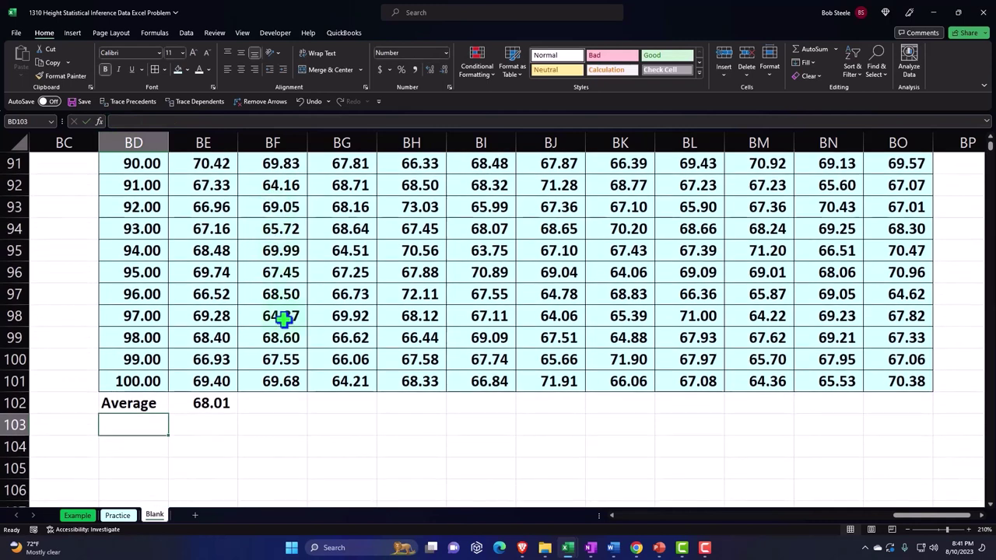
double_click(219, 404)
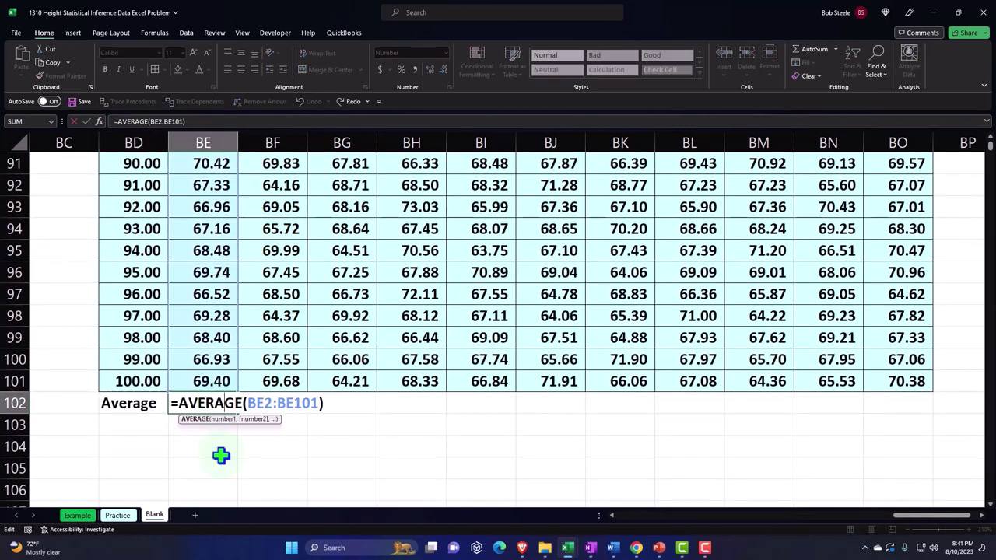
key(Escape)
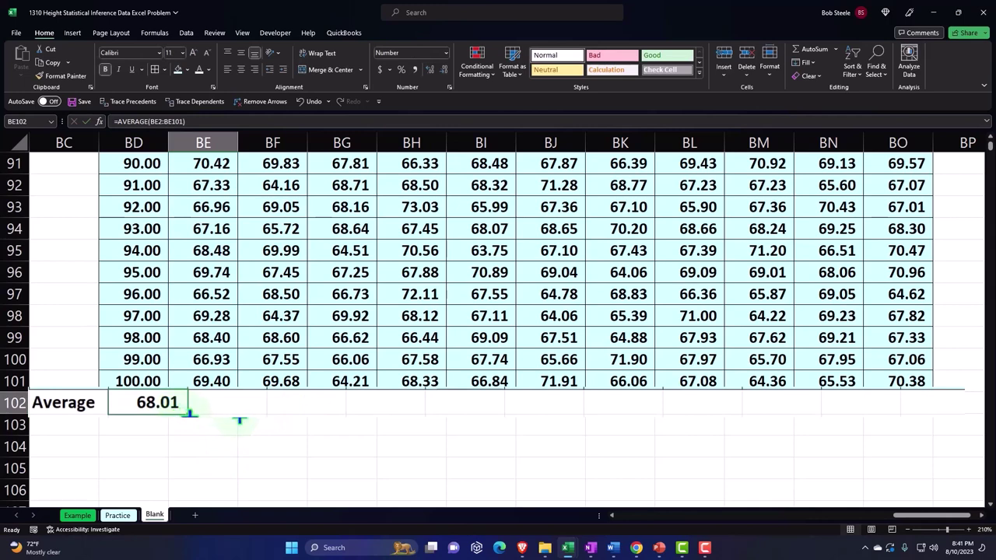
drag(188, 413, 949, 404)
double_click(855, 403)
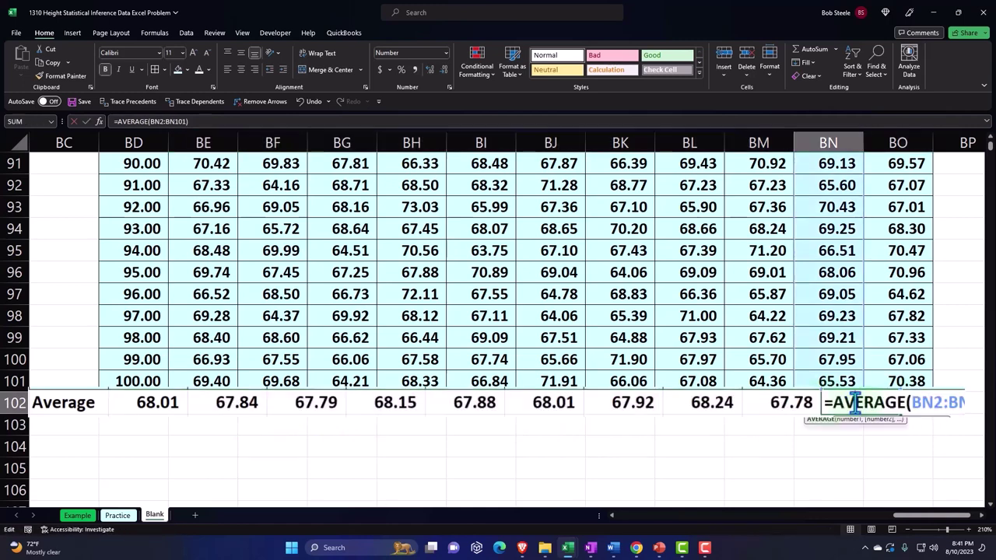
key(Return)
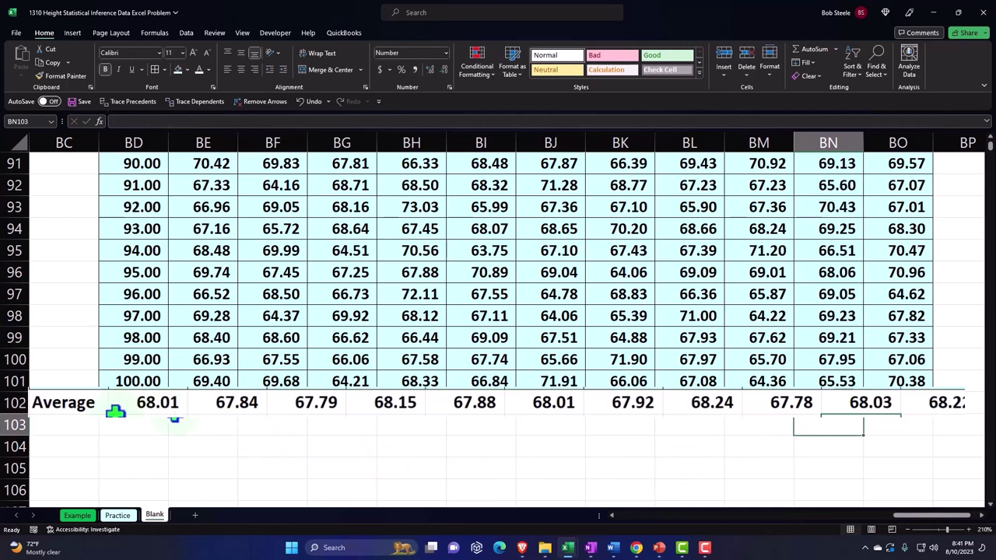
drag(78, 402, 939, 401)
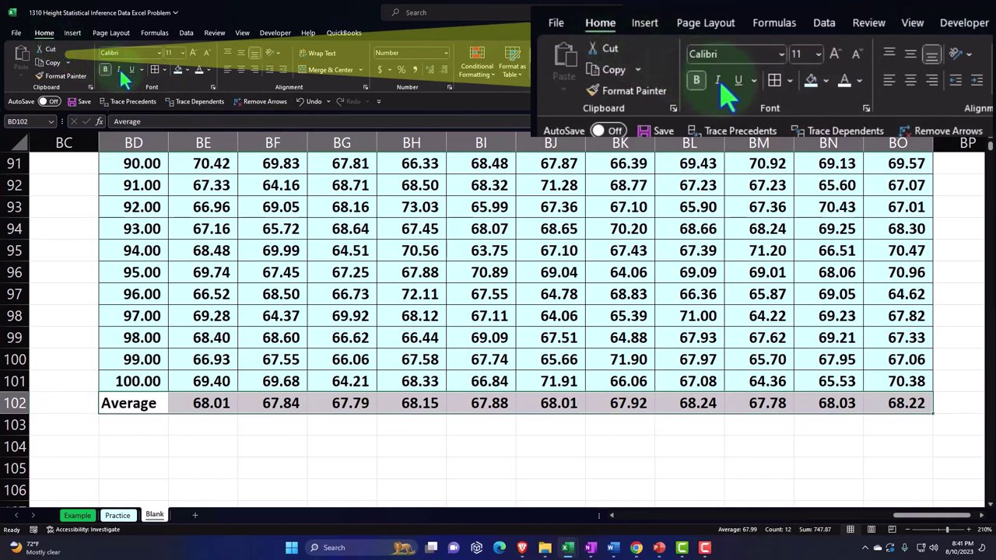
Step: Give the Average row a dark blue fill with white text
click(186, 69)
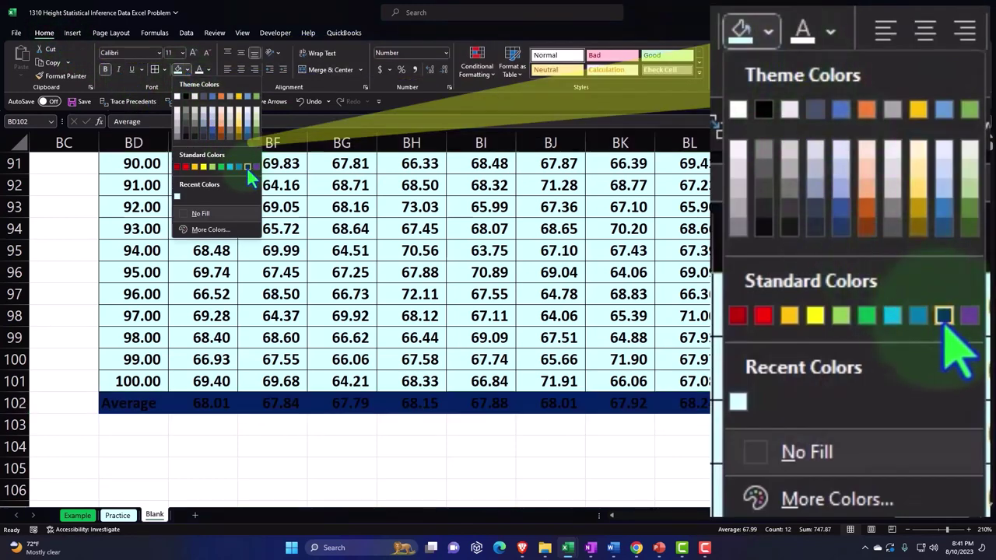
click(246, 168)
click(199, 69)
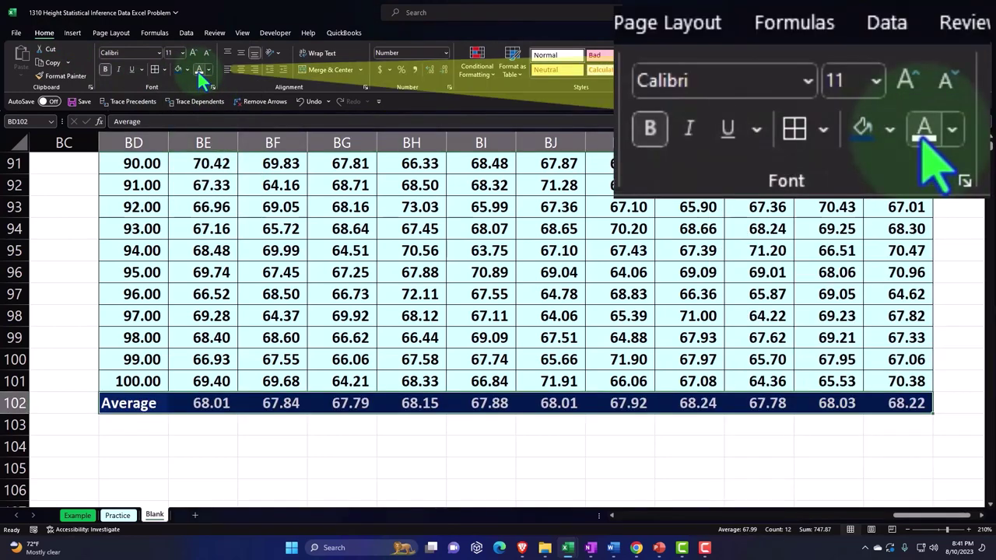
Step: Underline the row 101 sample values in BE101:BO101
drag(204, 383, 866, 381)
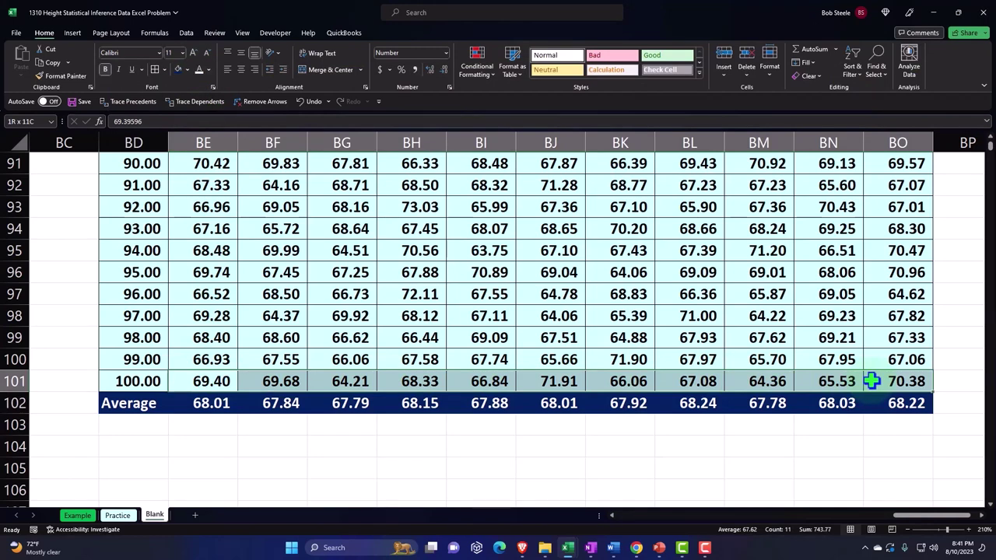
drag(871, 381, 872, 381)
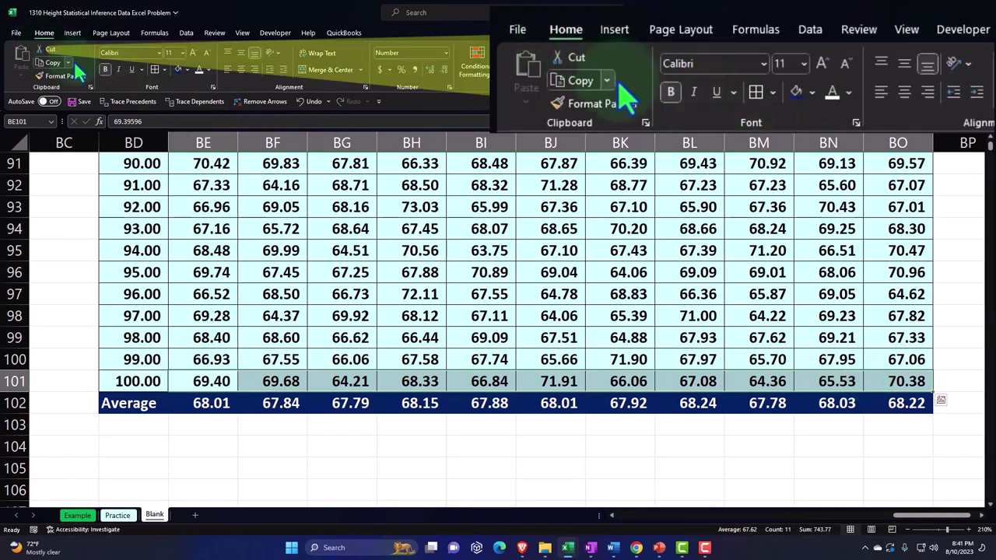
click(131, 70)
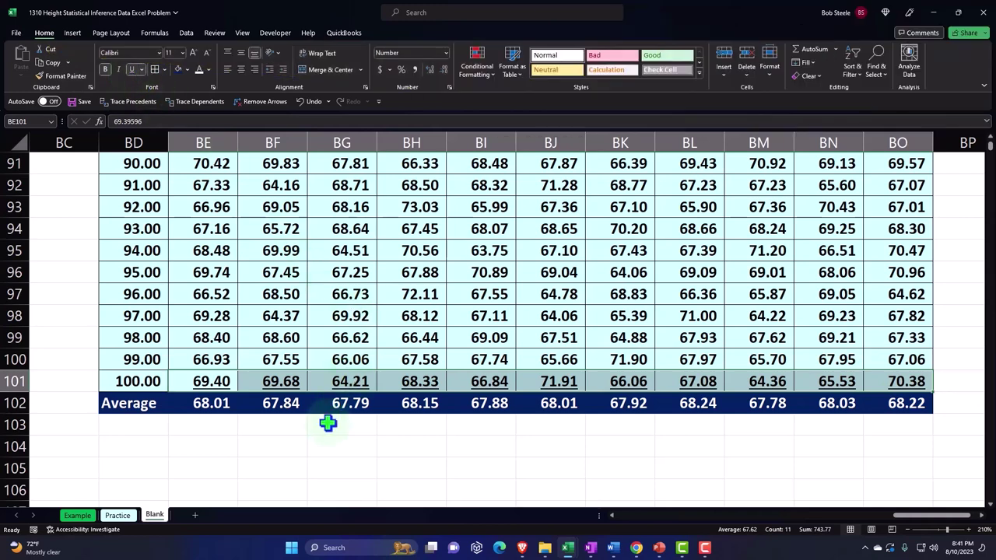
click(226, 452)
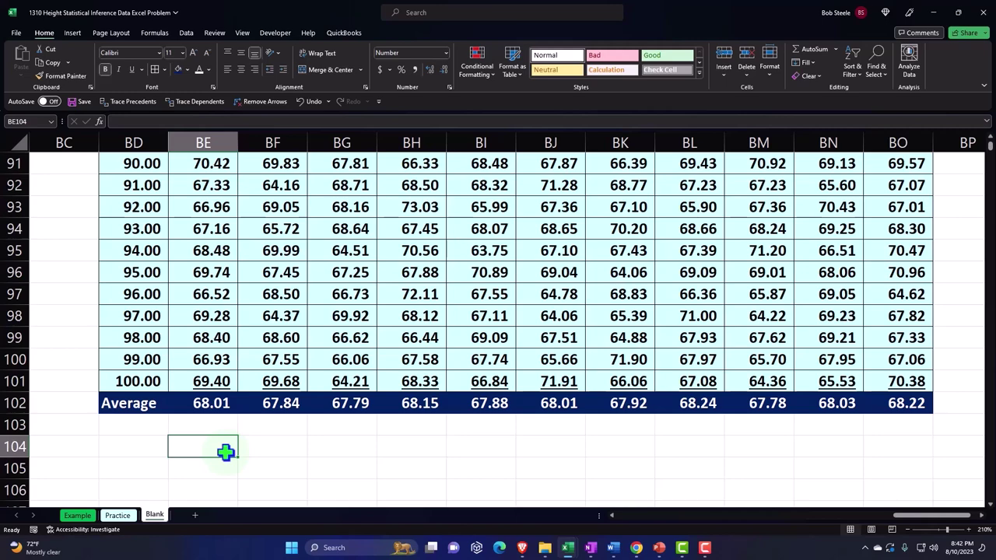
Step: Enter =S17 in BE104 to link the Average Mean label
text(=)
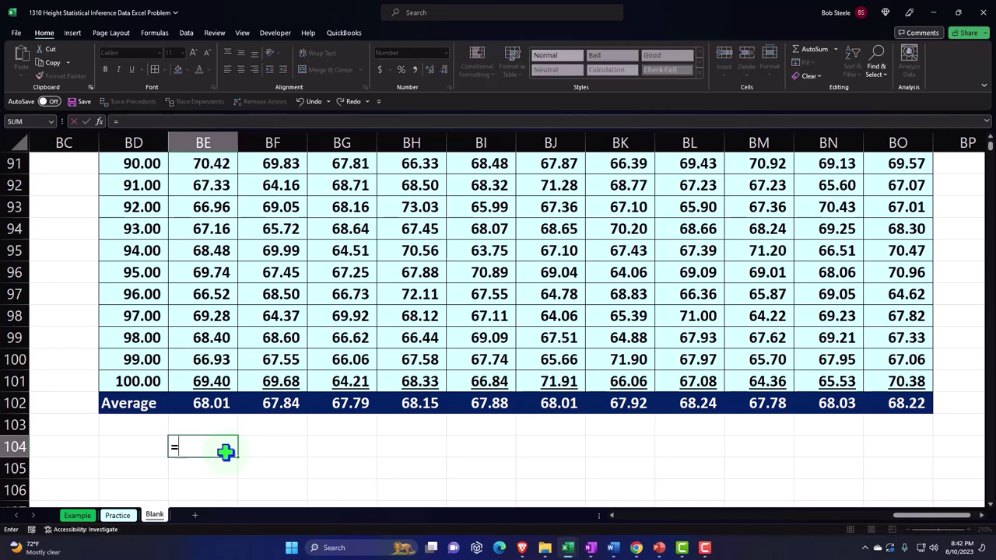
key(Left)
key(Left)
key(Left)
key(Left)
key(Left)
key(Left)
key(Left)
key(Left)
key(Left)
key(Left)
key(Left)
key(Left)
key(Left)
key(Left)
key(Left)
key(Left)
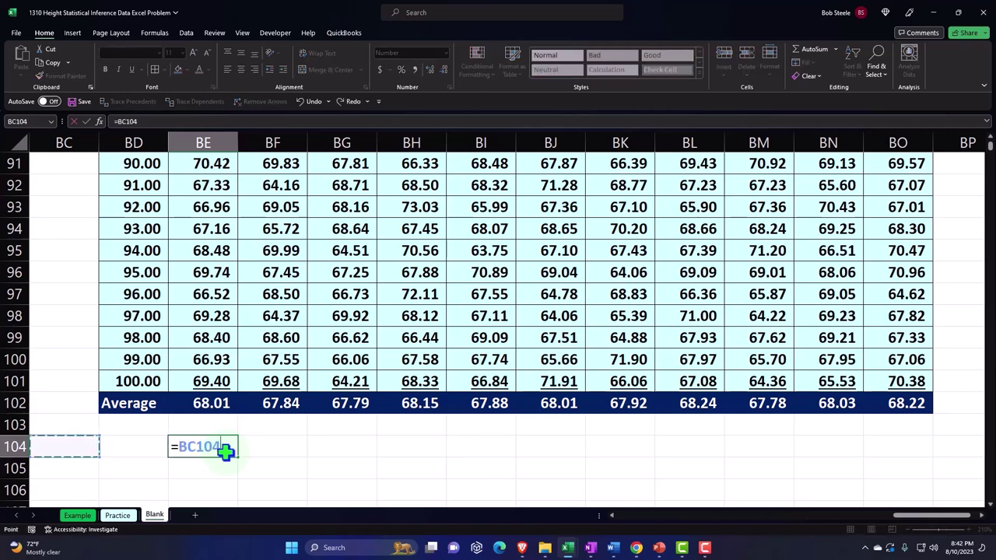
key(Left)
key(Left)
key(Left)
key(Left)
key(Left)
key(Left)
key(Left)
key(Left)
key(Left)
key(Left)
key(Left)
key(Left)
key(Left)
key(Left)
key(Left)
key(Left)
key(Left)
key(Left)
key(Left)
key(Left)
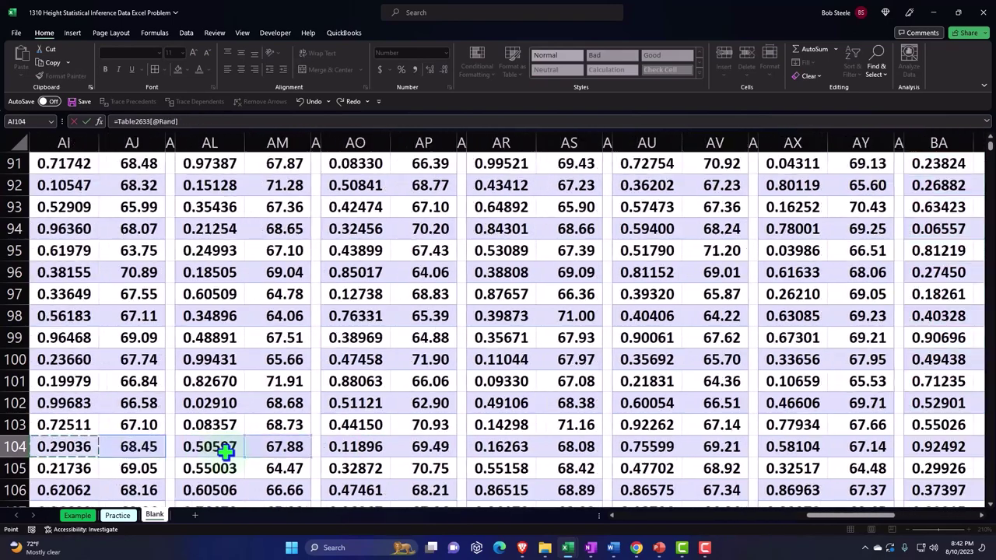
key(Left)
key(Left)
key(Left)
key(Left)
key(Left)
key(Left)
key(Left)
key(Left)
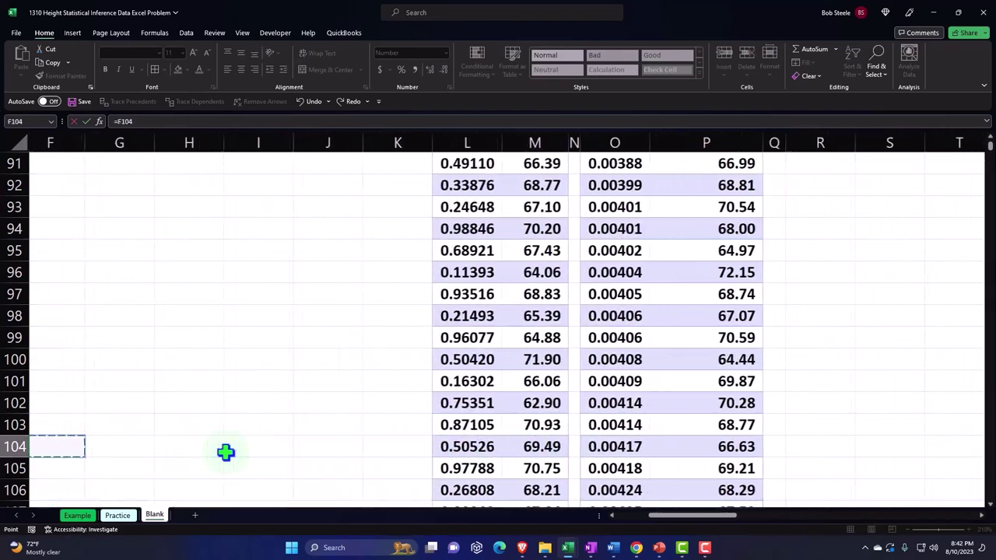
scroll(226, 452, up, 20)
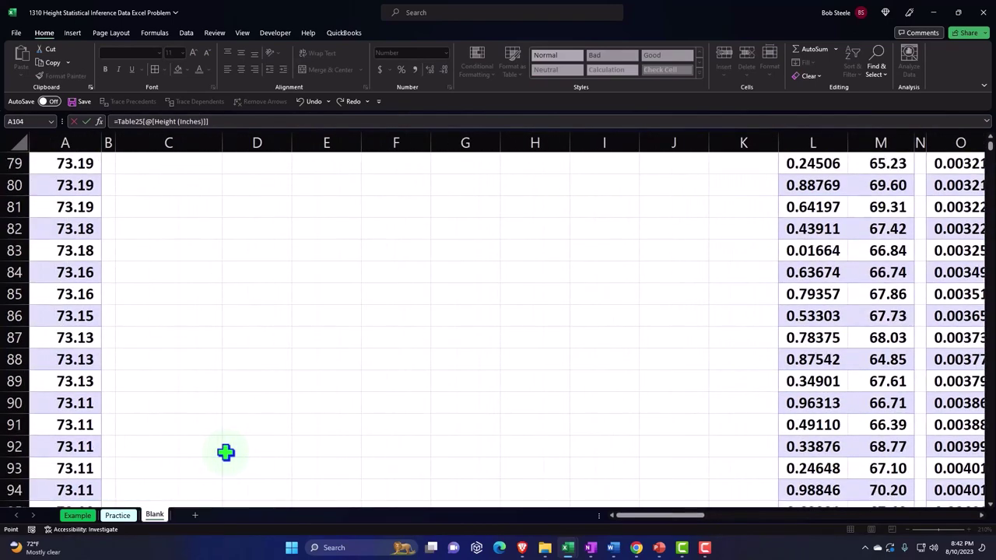
scroll(225, 452, down, 10)
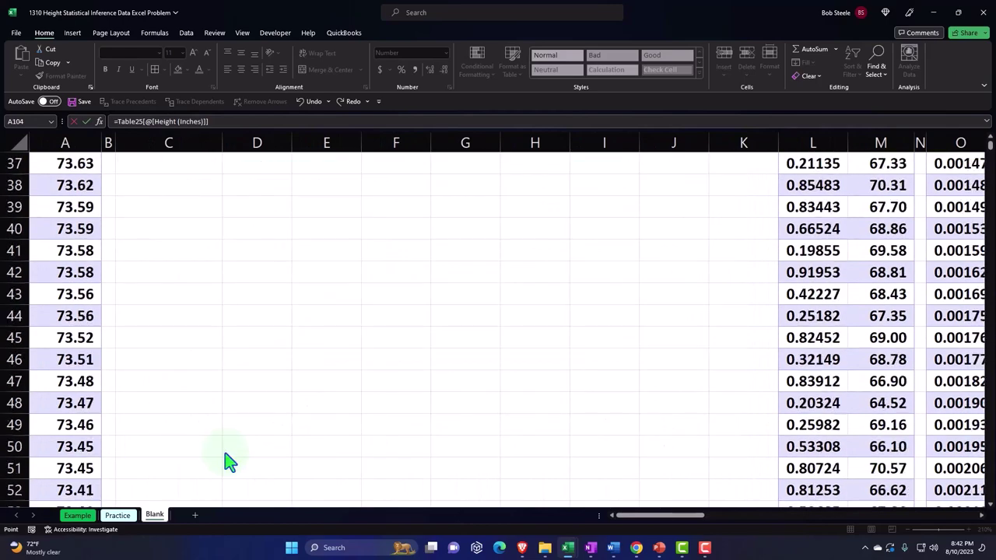
click(409, 349)
key(Right)
key(Right)
key(Right)
key(Right)
key(Right)
key(Right)
key(Right)
key(Right)
key(Right)
key(Right)
key(Right)
key(Right)
key(Right)
key(Right)
key(Right)
key(Right)
key(Right)
key(Right)
key(Right)
key(Right)
key(Right)
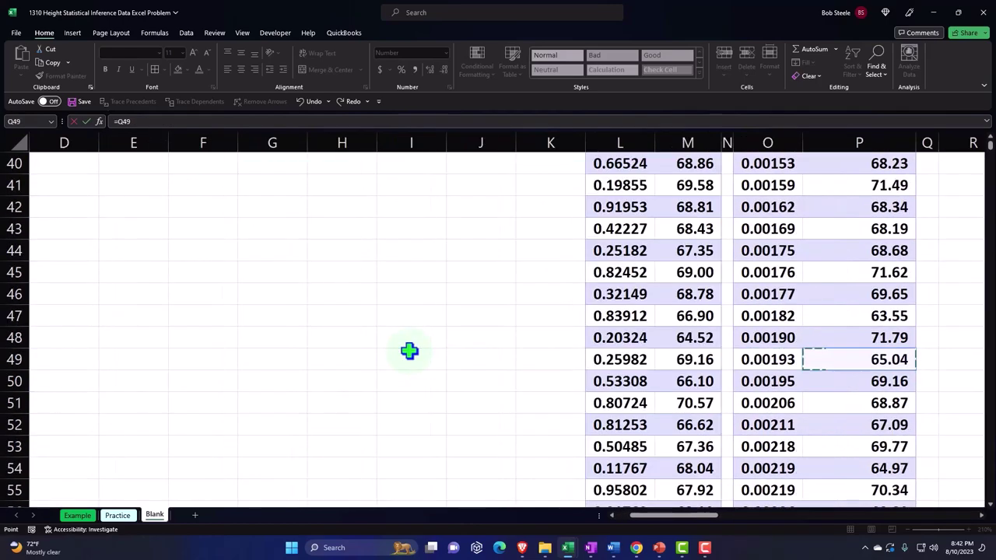
key(Right)
key(Right)
key(Right)
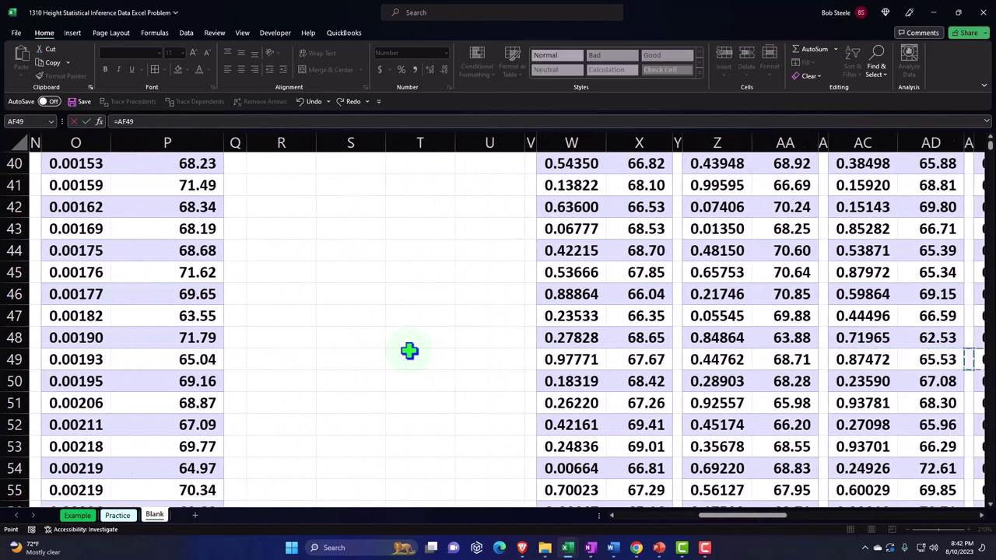
scroll(410, 349, up, 13)
scroll(409, 349, down, 3)
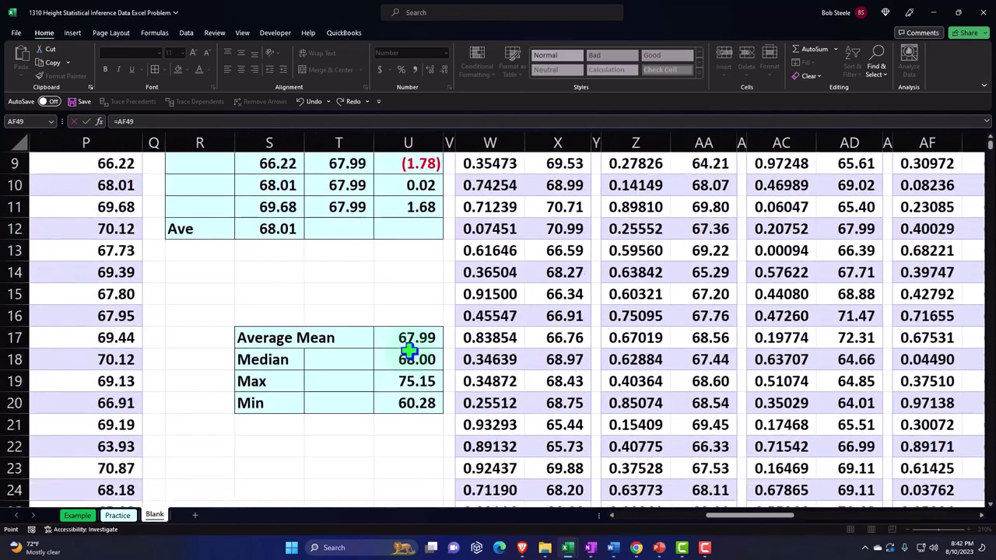
click(204, 316)
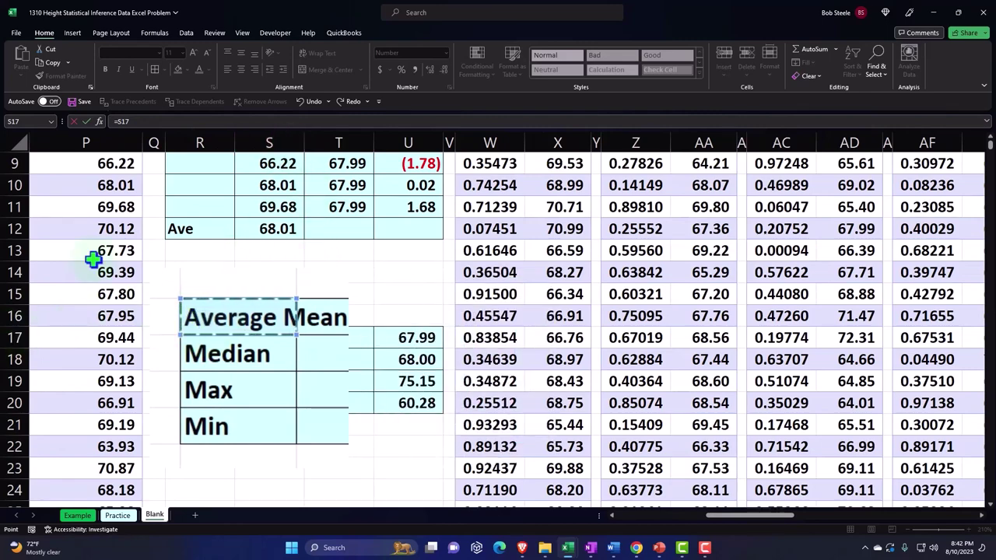
key(Escape)
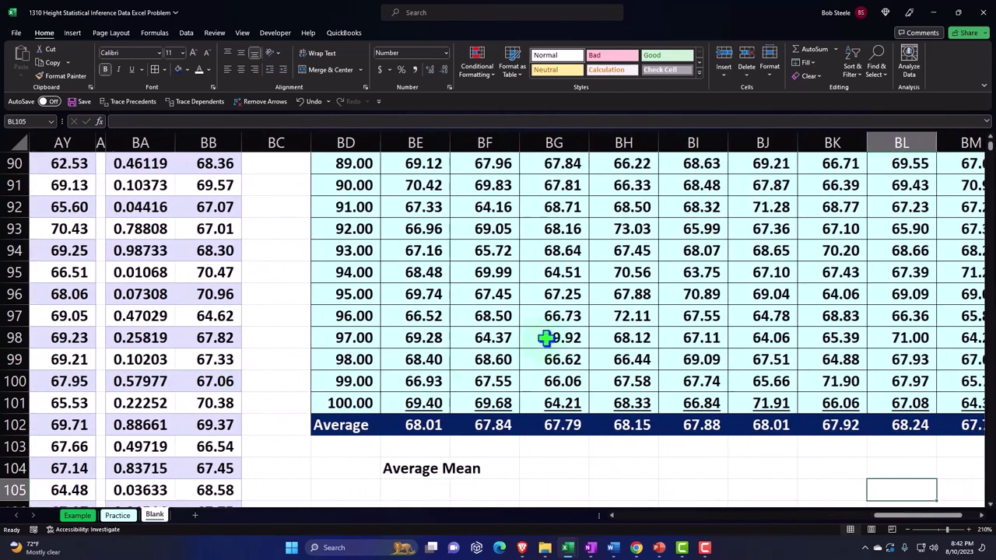
Step: Fill the link right and down, clear the zero middle column, and select BE104:BG107
scroll(545, 337, down, 2)
click(433, 338)
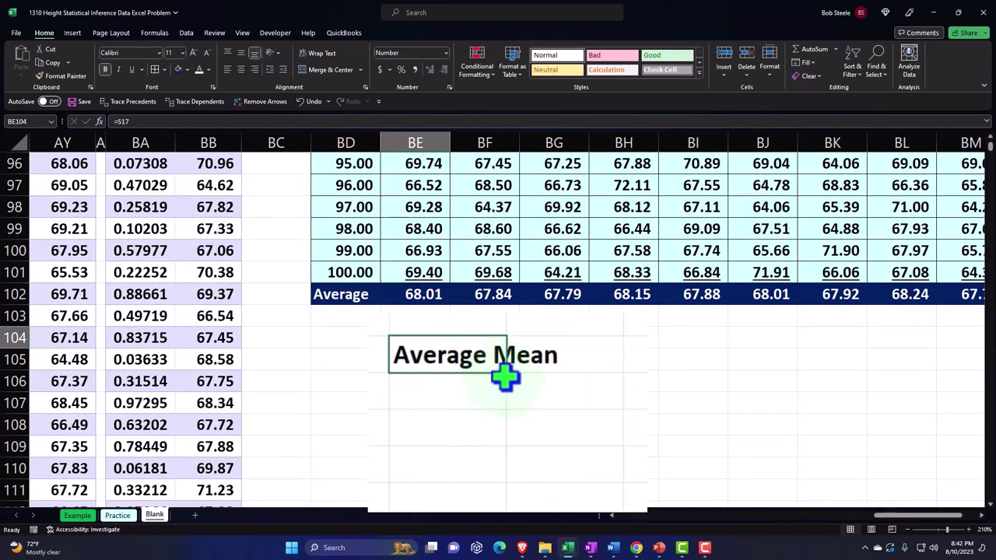
drag(509, 379, 740, 474)
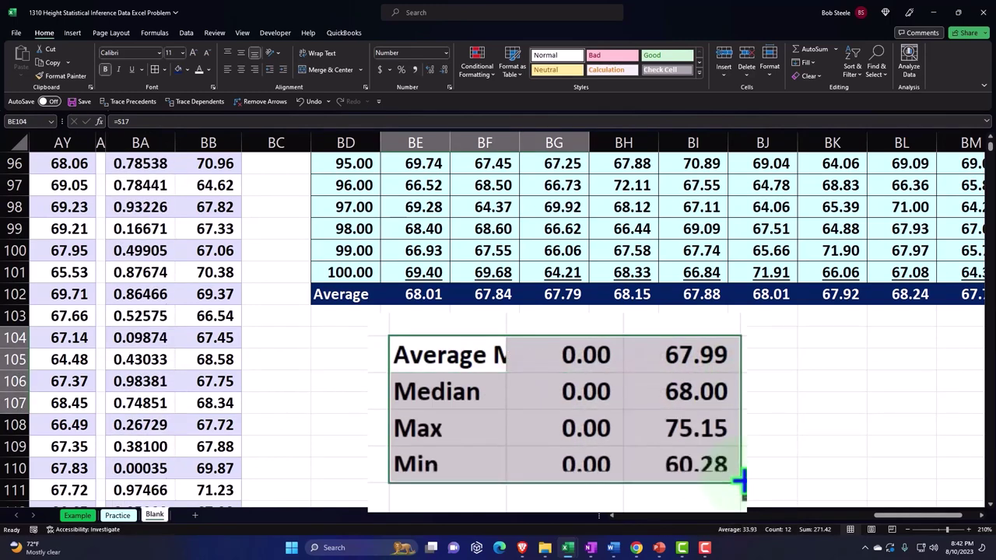
drag(583, 354, 576, 460)
key(Delete)
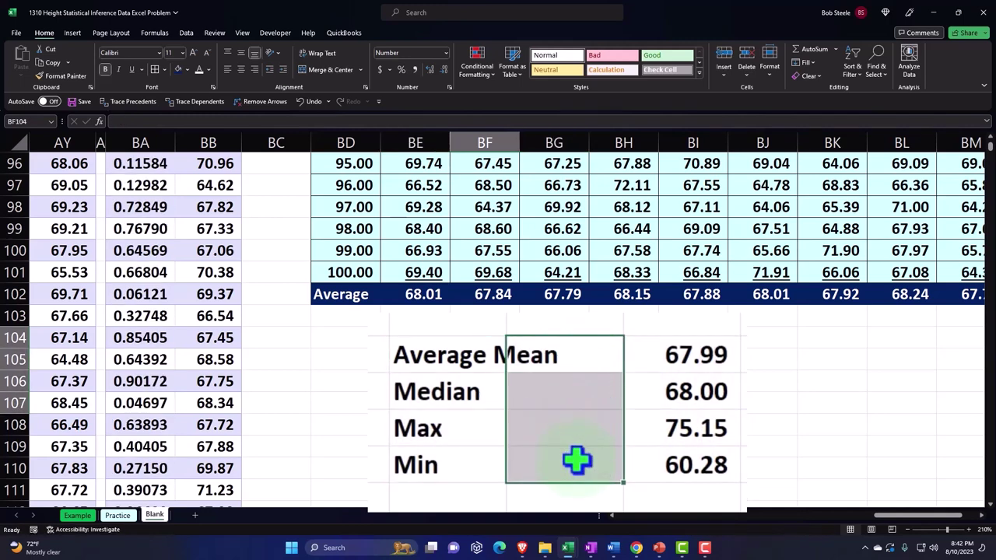
drag(452, 360, 643, 445)
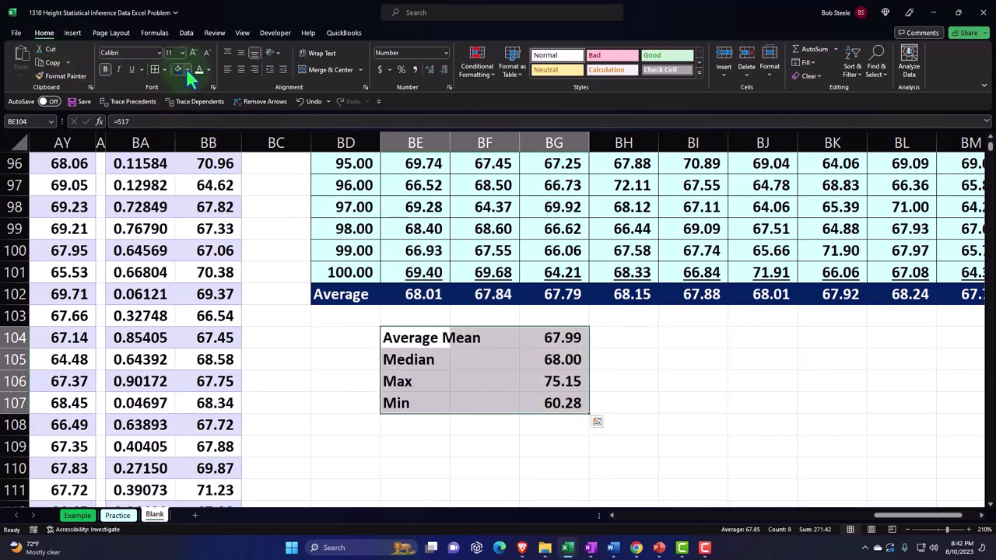
click(187, 69)
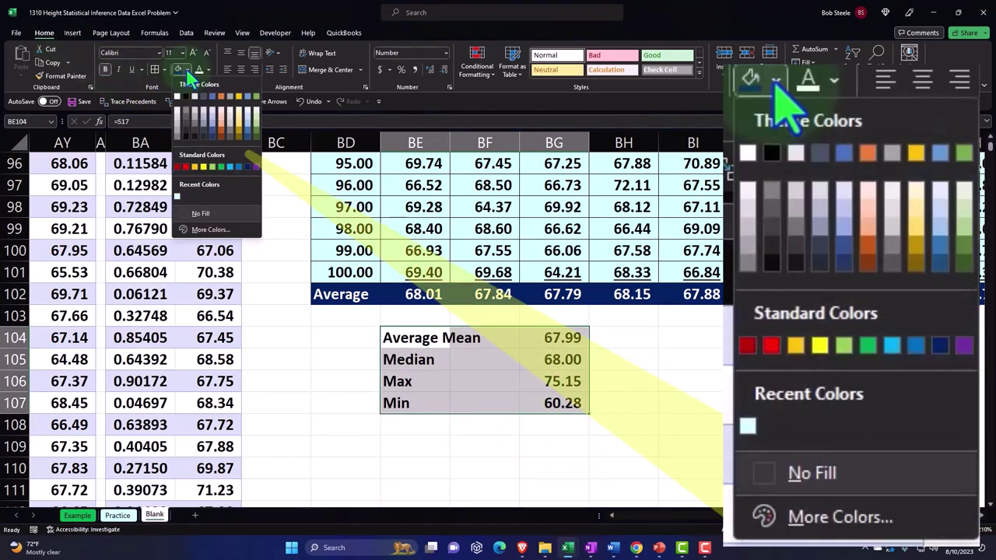
click(177, 197)
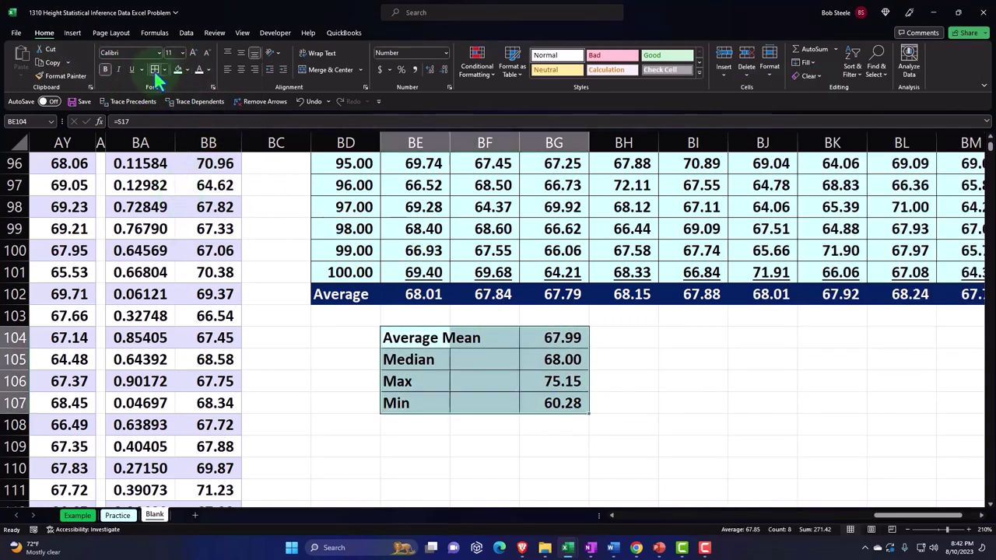
click(560, 337)
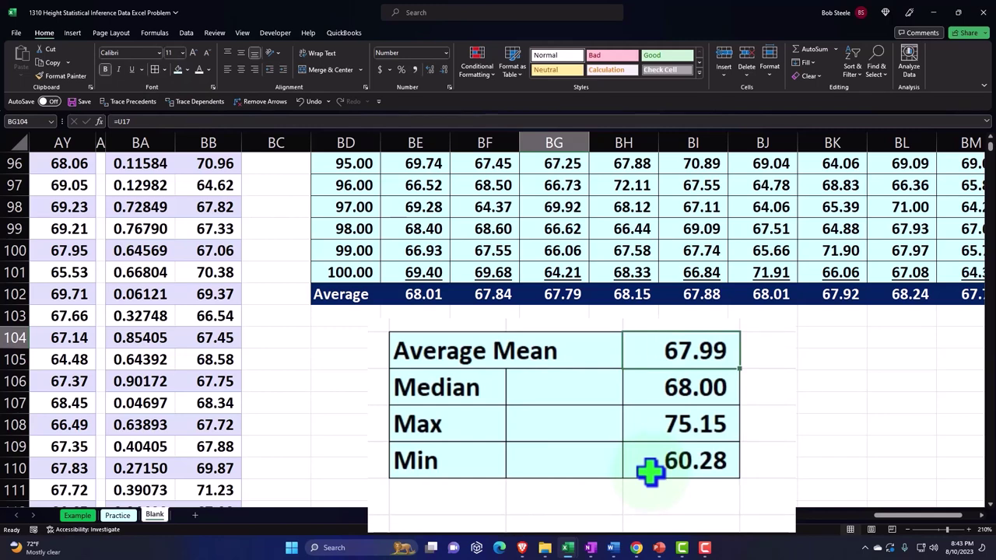
key(Up)
key(Up)
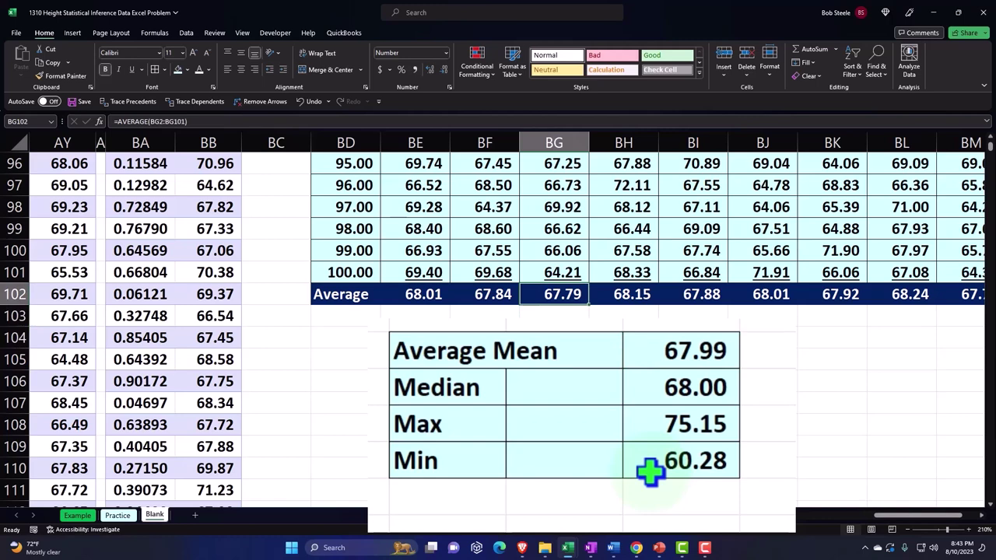
key(Down)
key(Down)
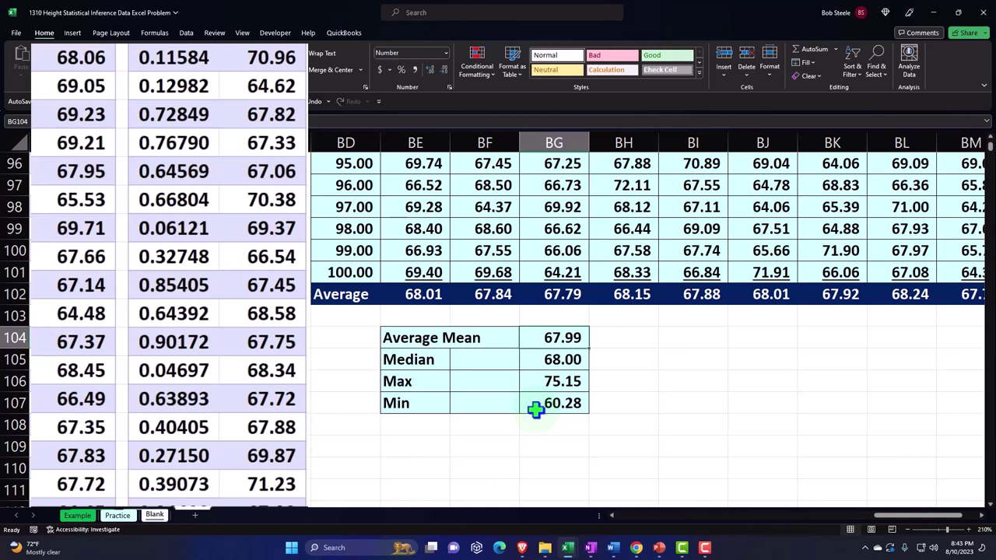
key(Up)
key(Up)
key(Left)
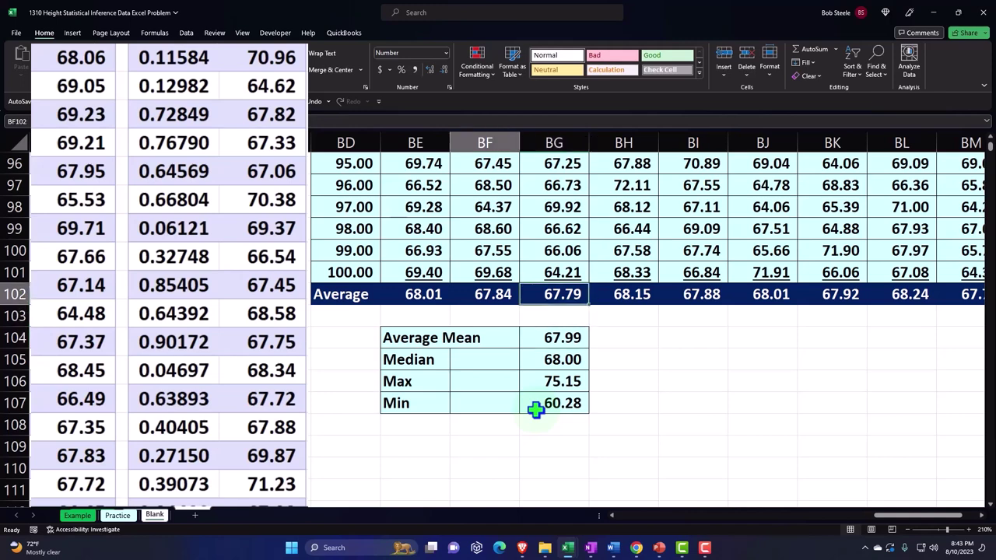
key(Left)
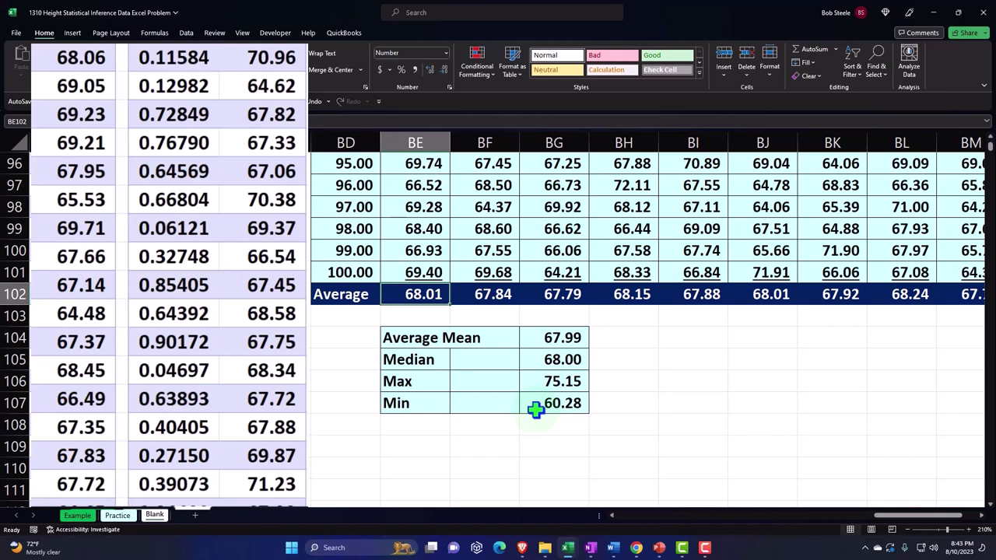
key(Right)
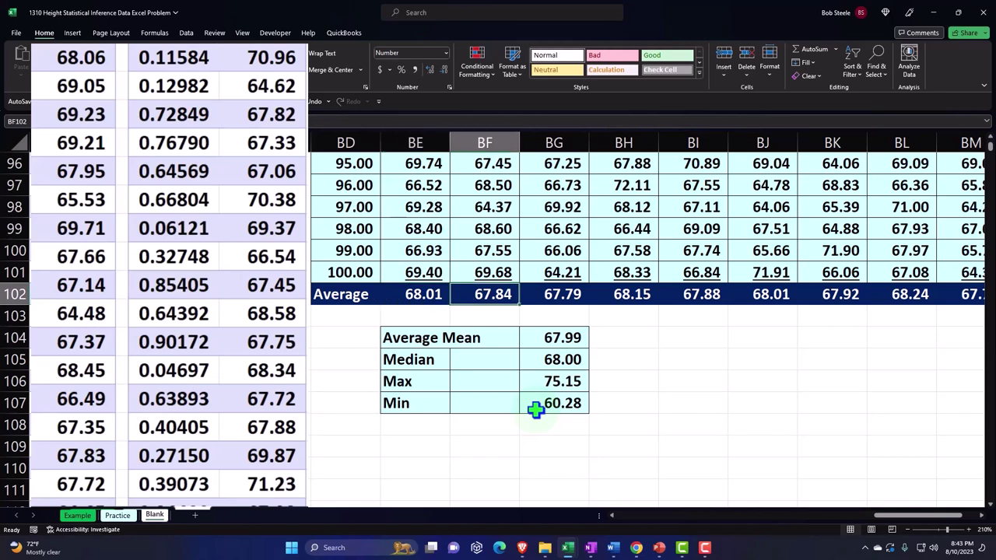
key(Right)
key(Right)
key(Right)
key(Right)
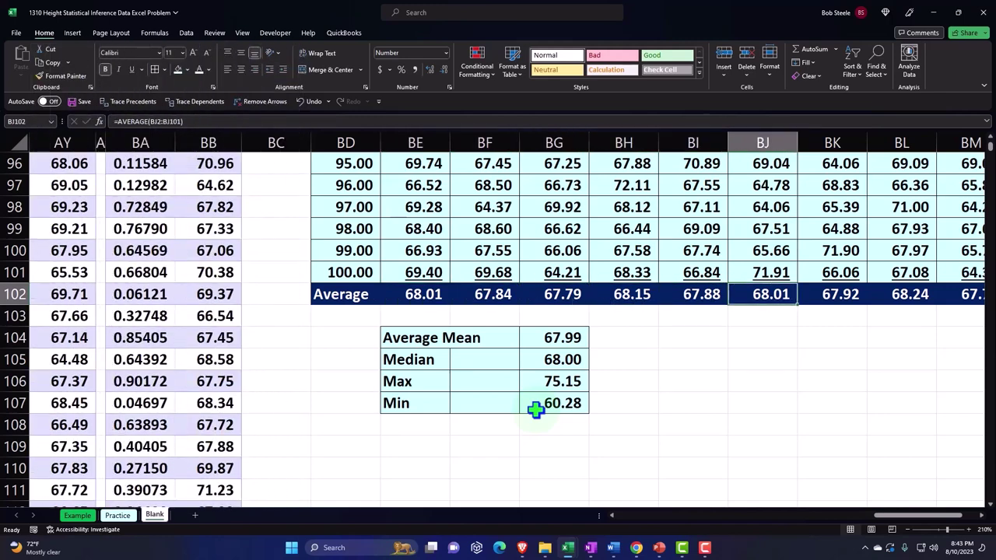
key(Right)
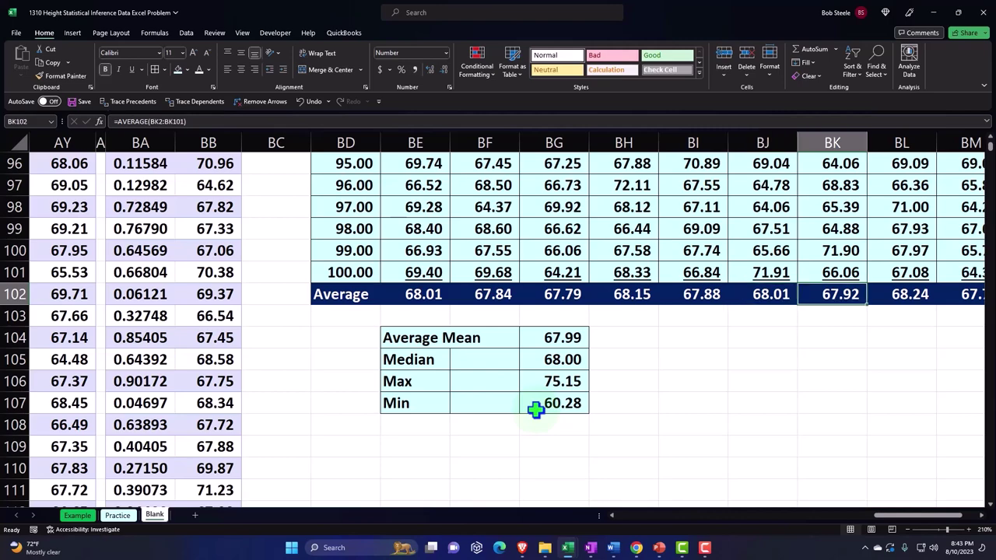
key(Right)
key(Right)
key(Right)
key(Right)
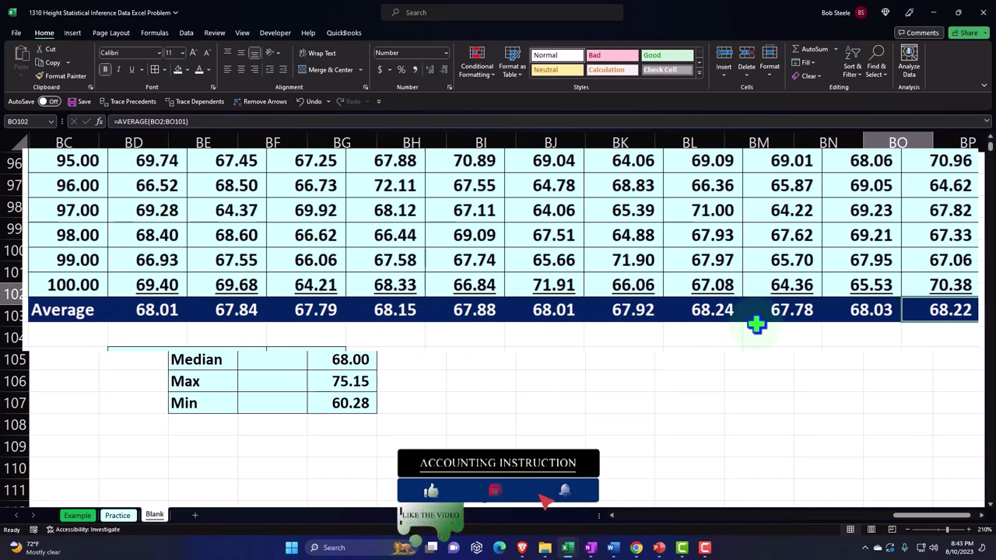
Step: Copy BD102:BO102 and paste it as values starting at BR1
click(136, 311)
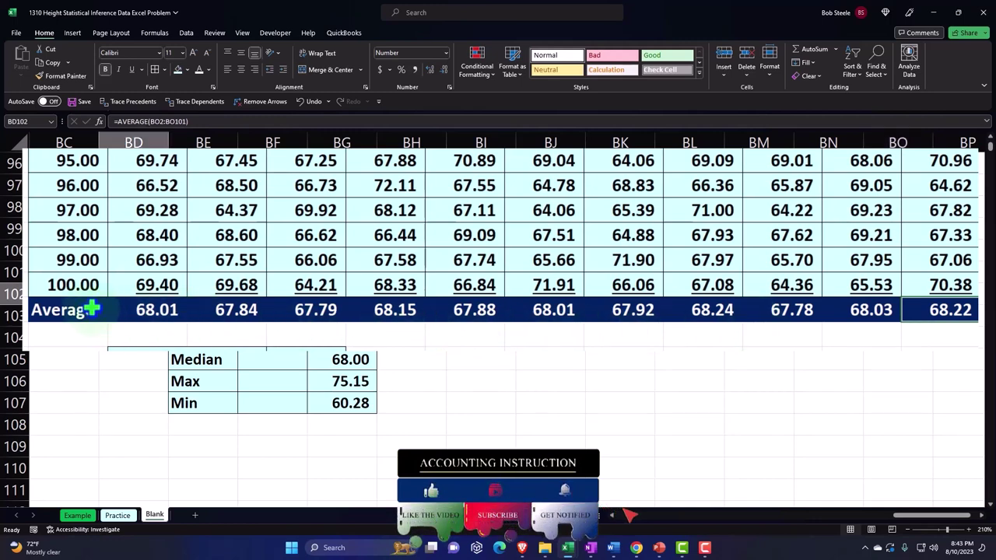
drag(91, 308, 951, 309)
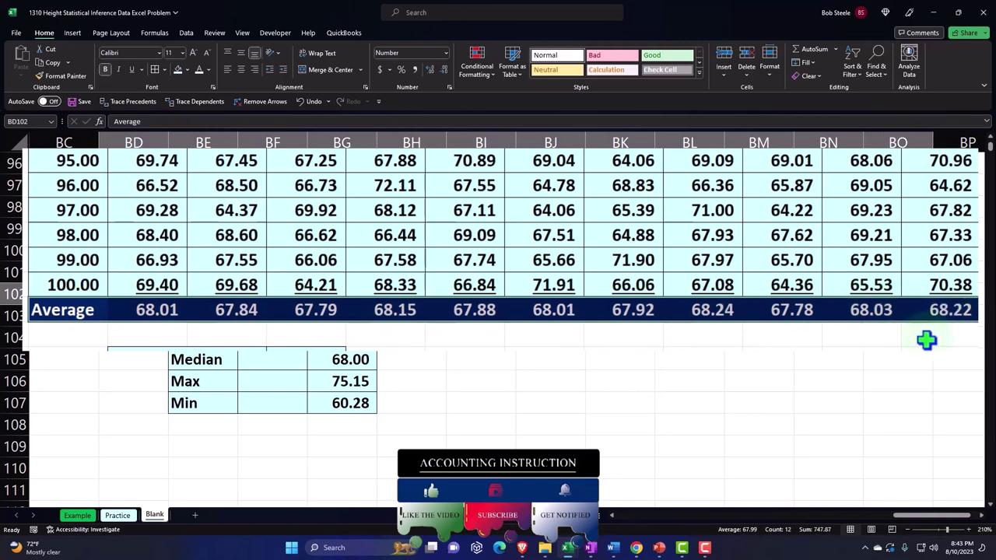
key(ctrl+c)
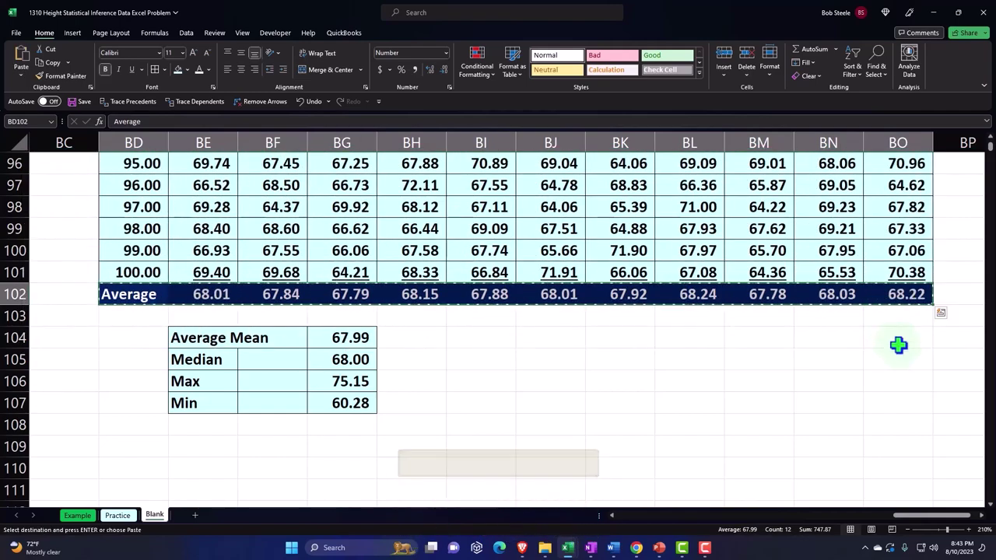
scroll(899, 345, up, 20)
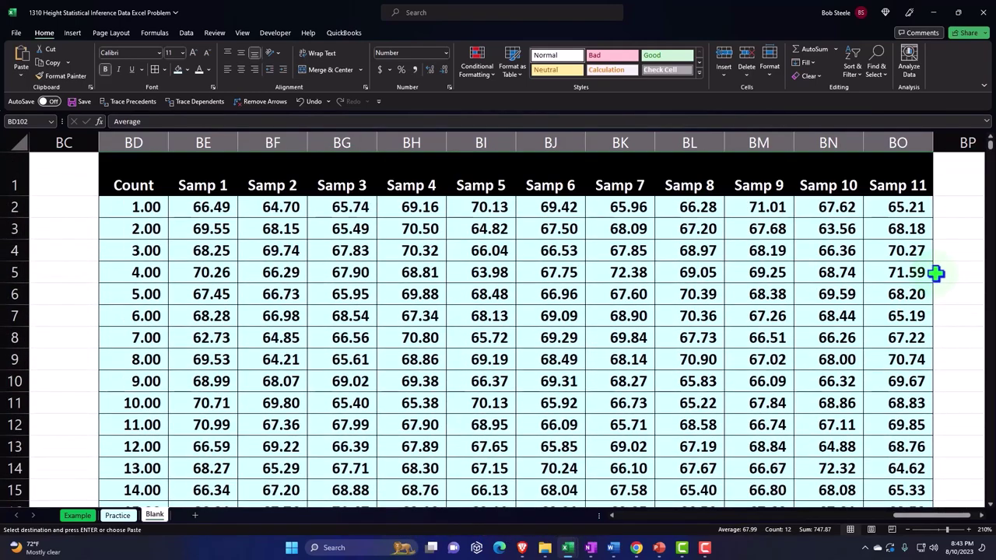
click(951, 249)
key(Right)
key(Right)
key(Right)
key(Right)
key(Right)
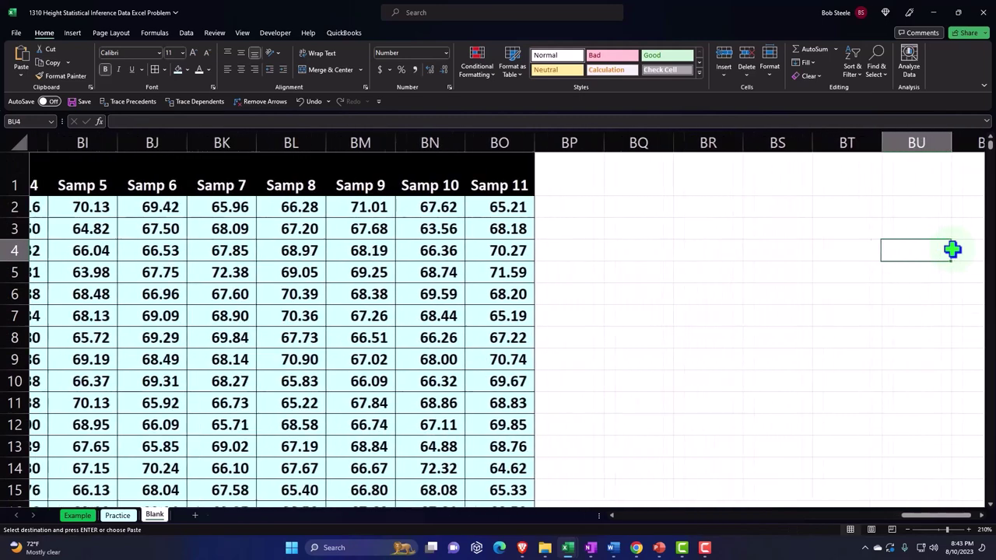
click(706, 165)
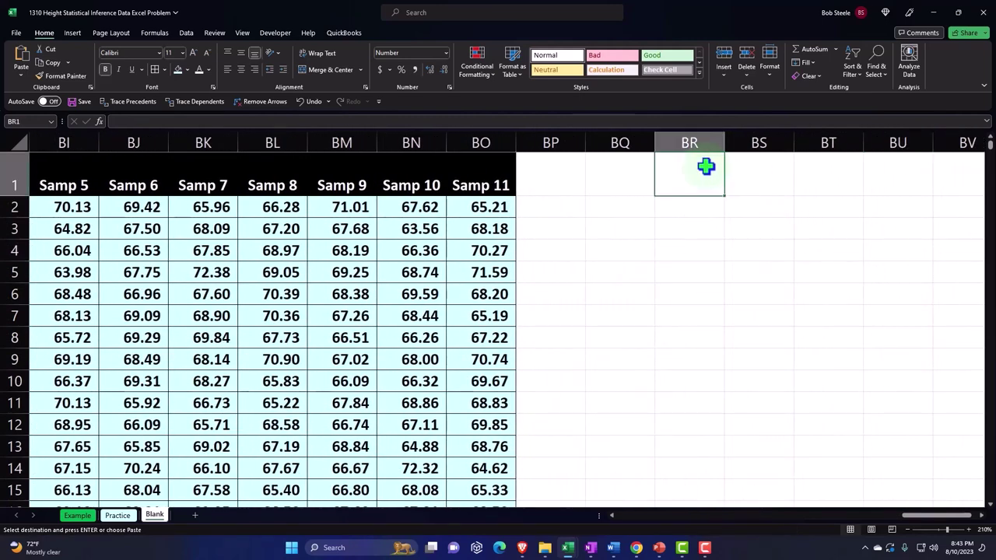
right_click(705, 166)
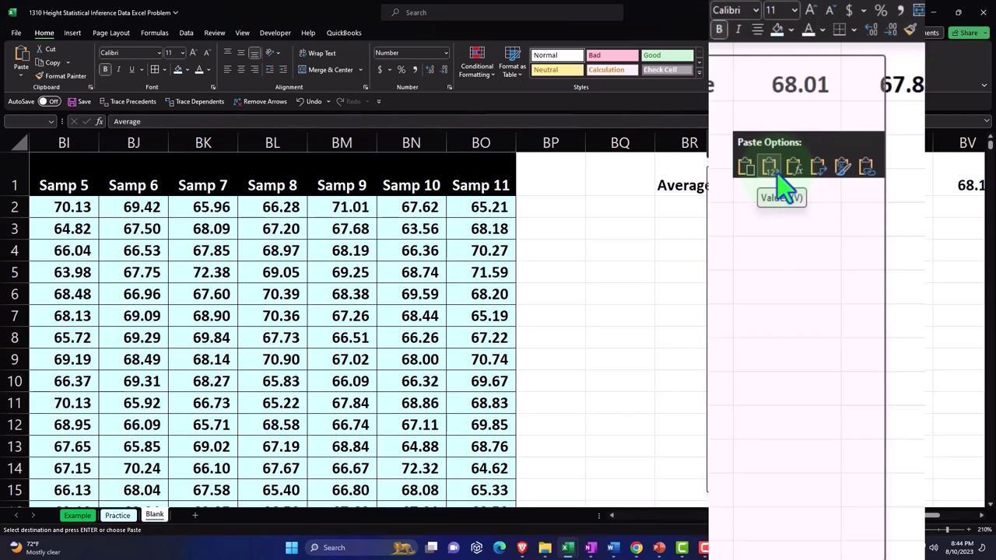
click(782, 181)
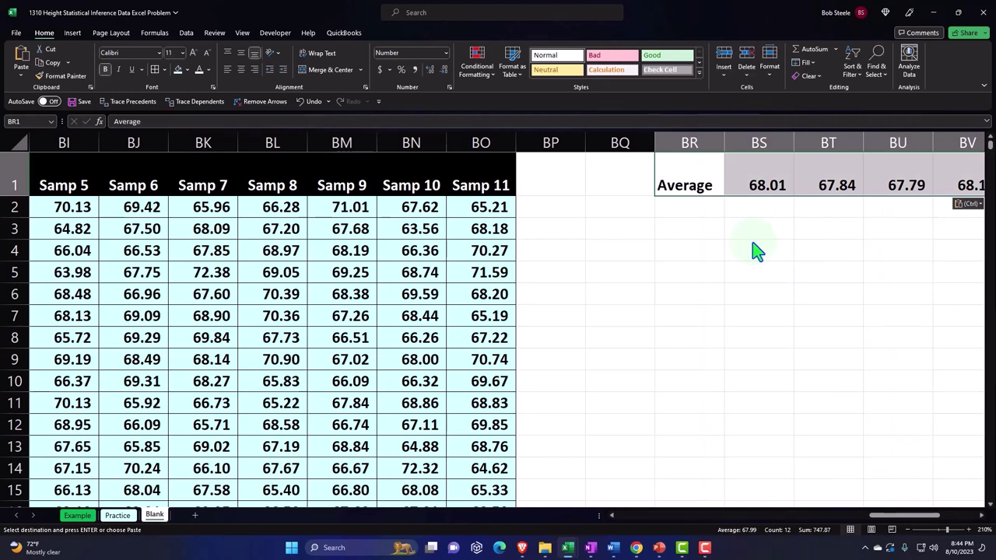
click(625, 175)
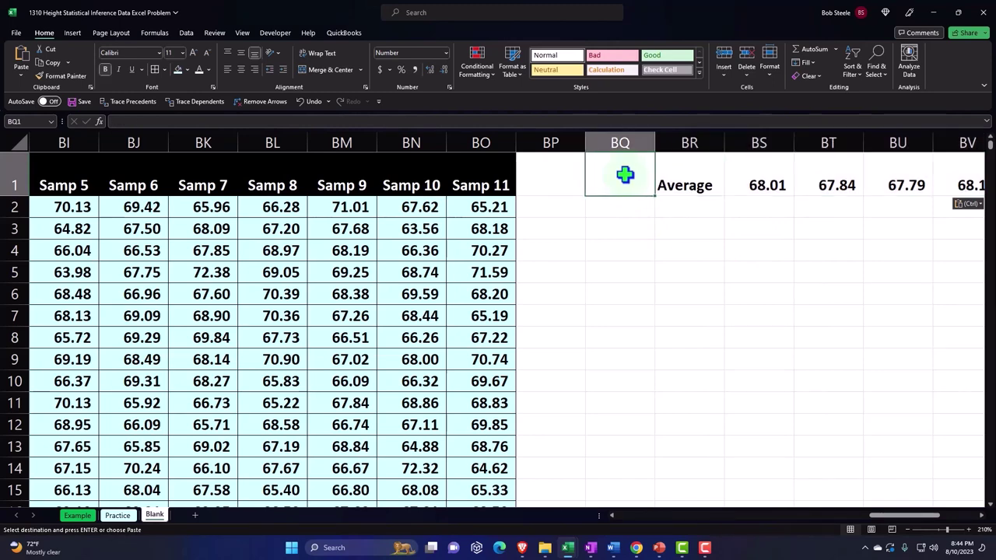
Step: Paste the row-1 averages transposed into column BQ with Paste Special
right_click(625, 174)
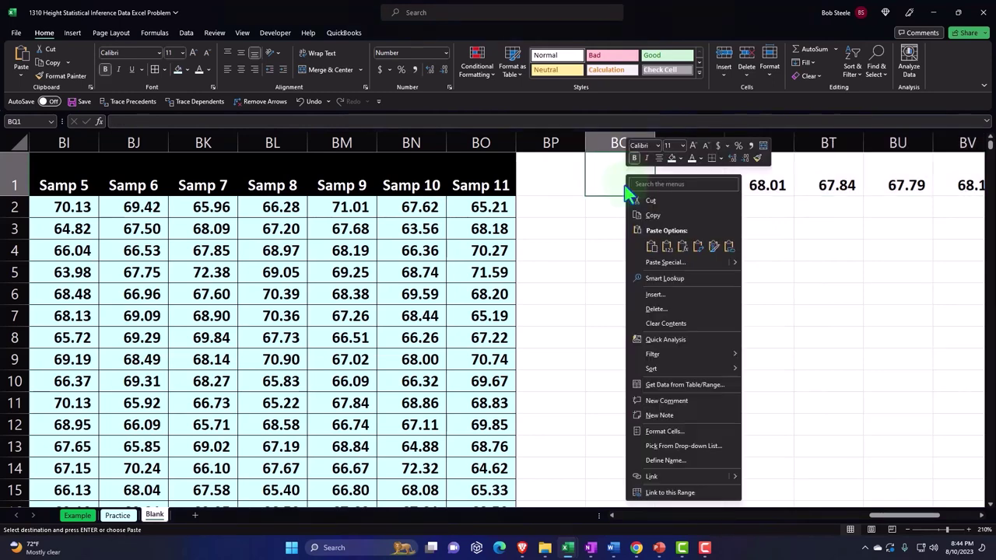
key(Escape)
drag(691, 171, 929, 172)
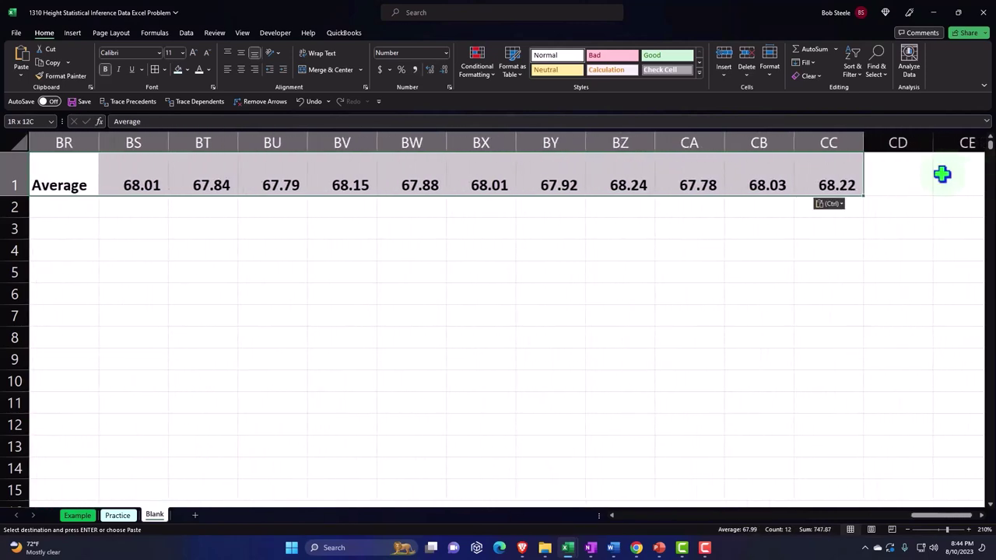
right_click(822, 173)
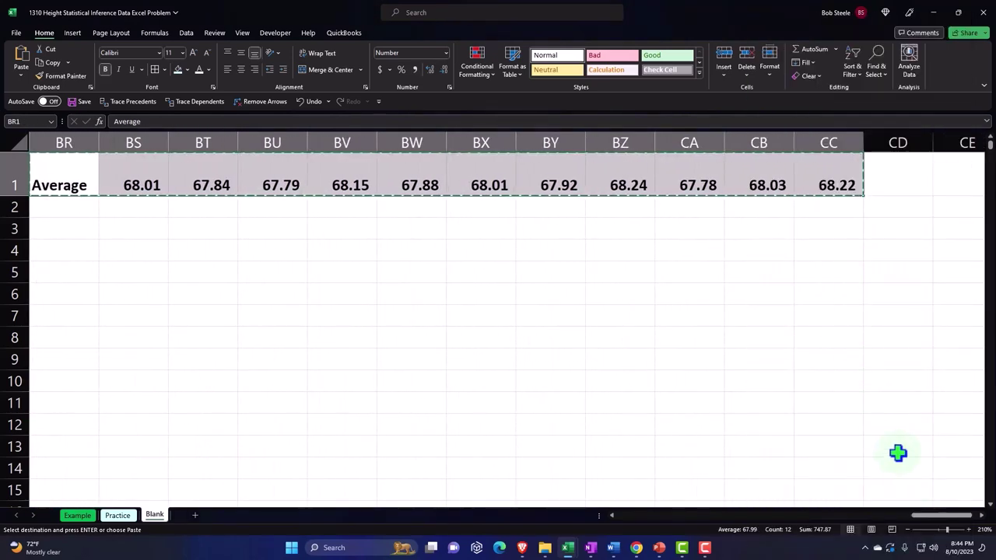
drag(930, 516, 895, 516)
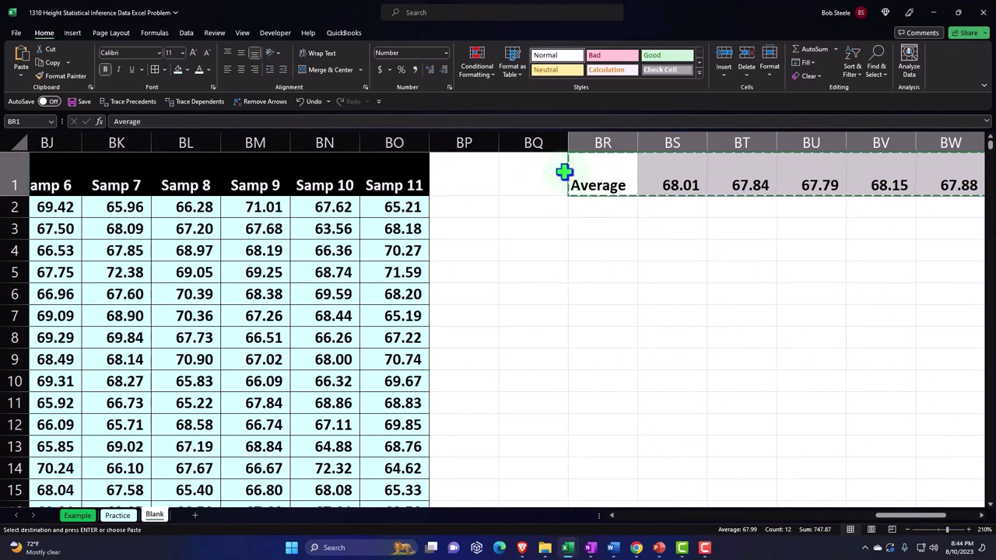
click(540, 172)
right_click(542, 181)
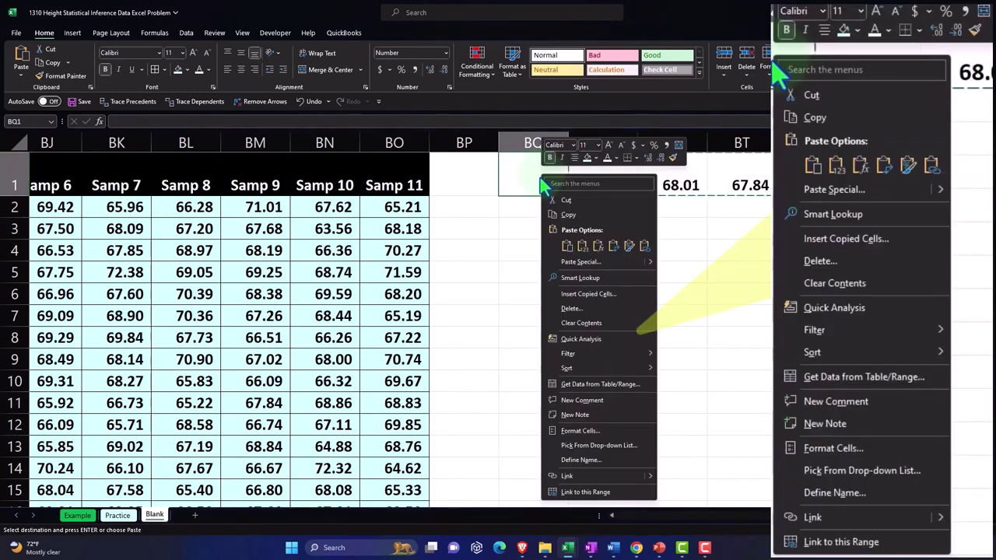
click(576, 265)
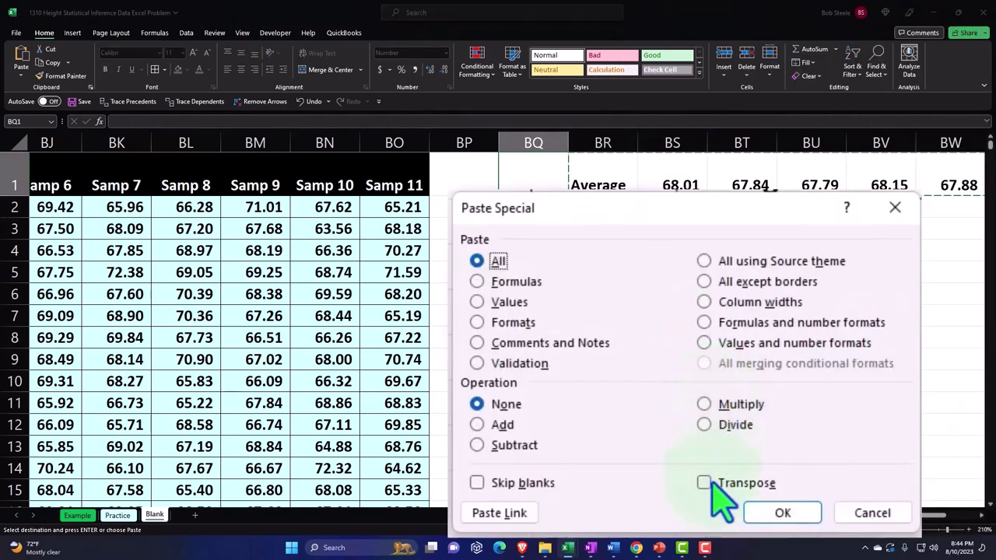
click(707, 490)
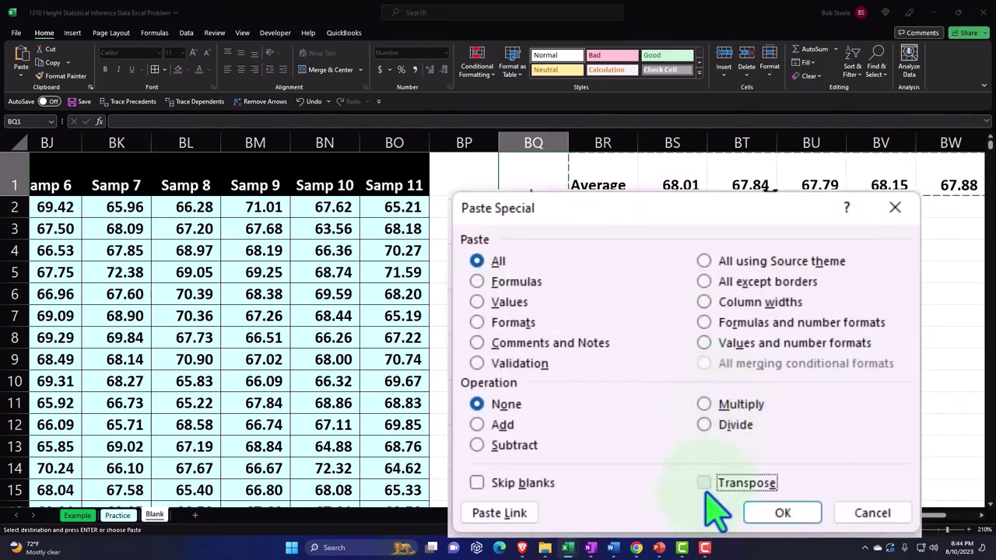
click(772, 517)
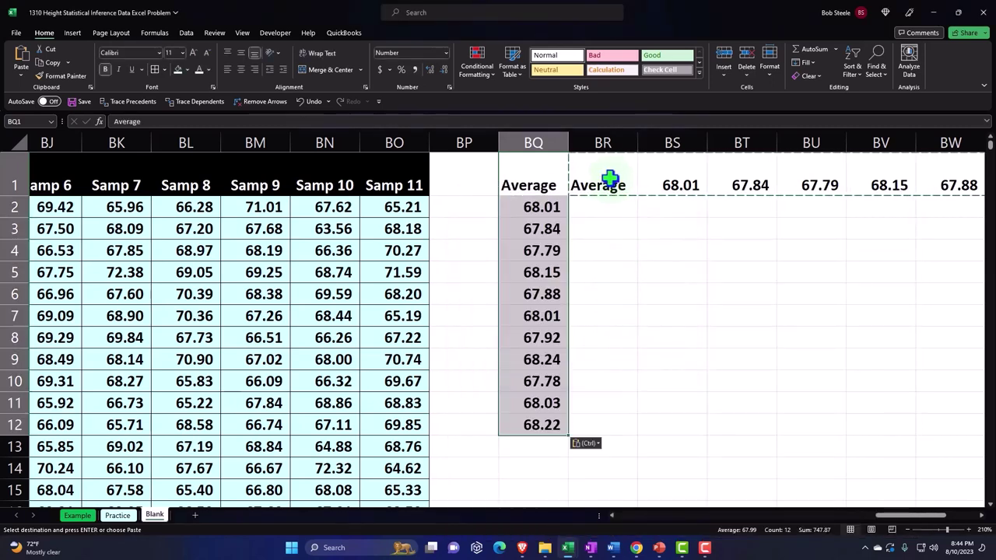
Step: Delete the horizontal BR1:CC1 copy and start retyping the BQ1 heading
mouse_move(609, 179)
mouse_down()
mouse_move(988, 183)
mouse_move(876, 197)
mouse_move(968, 182)
mouse_move(783, 198)
mouse_move(623, 186)
mouse_up()
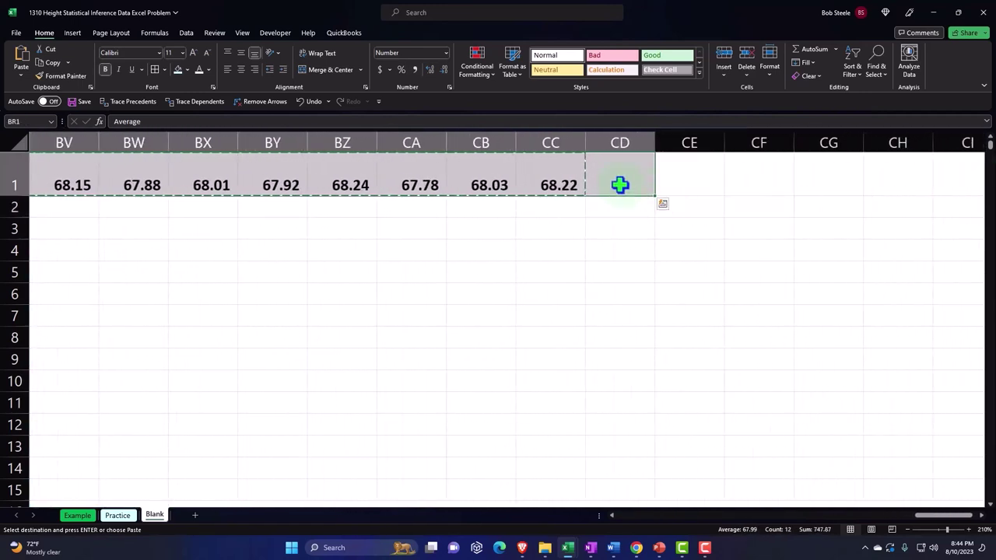
key(Delete)
key(Left)
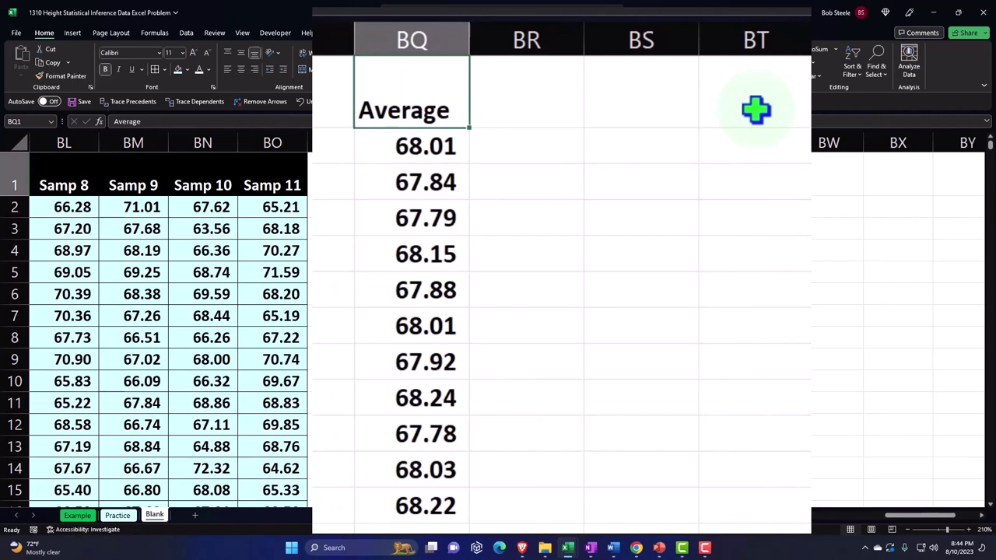
key(Down)
key(Right)
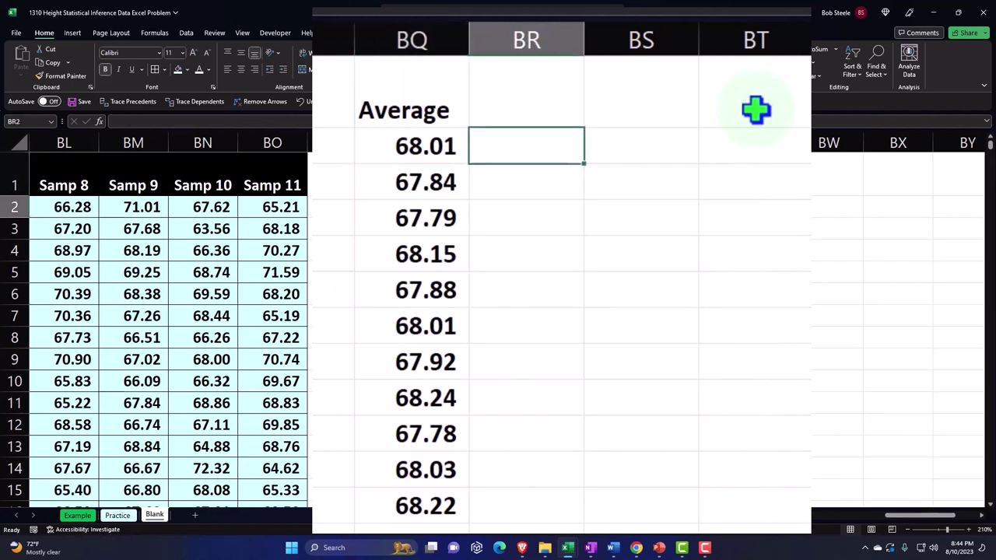
key(Up)
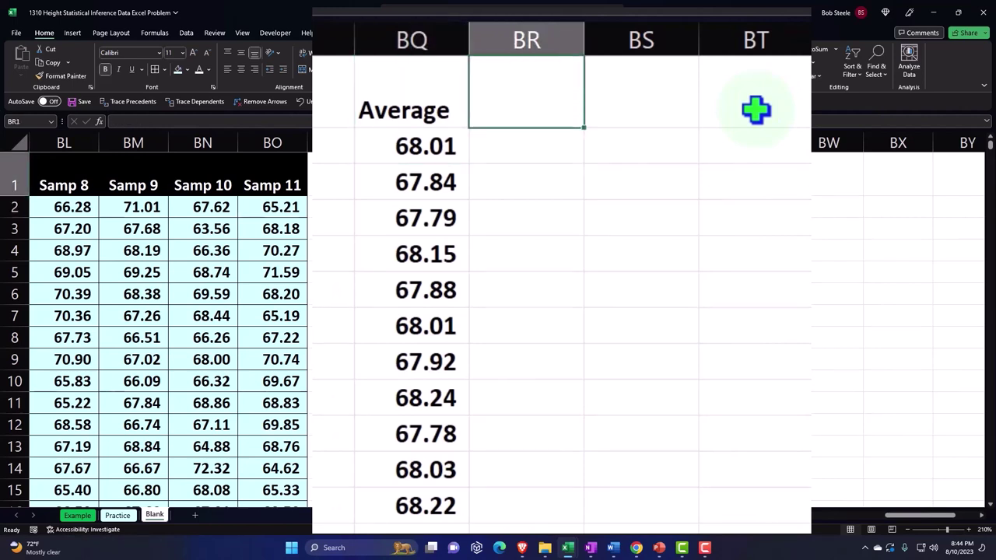
key(Left)
text(Sam)
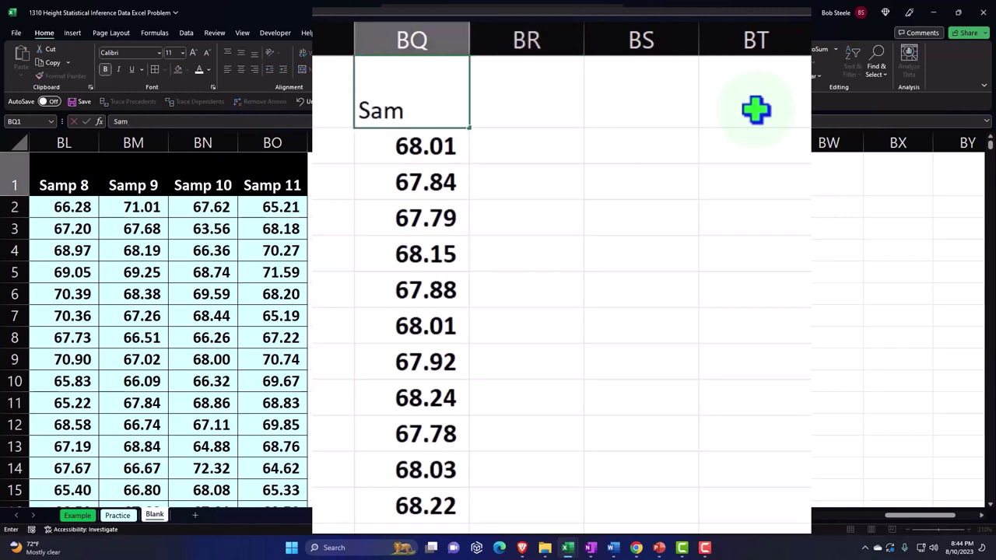
key(BackSpace)
key(BackSpace)
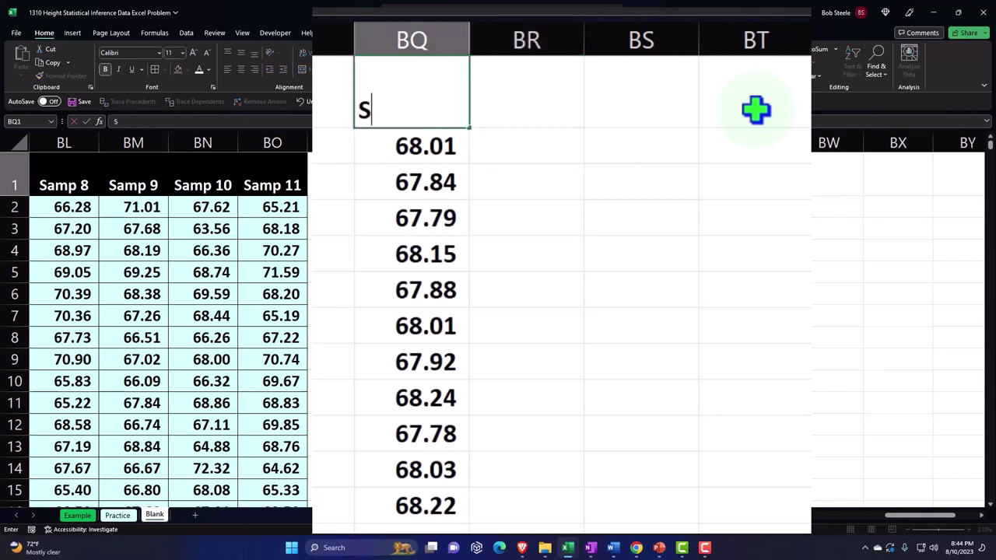
Step: Enter the headers Sample Ave, Actual Ave and Difference in BQ1:BS1
text(ample Ave)
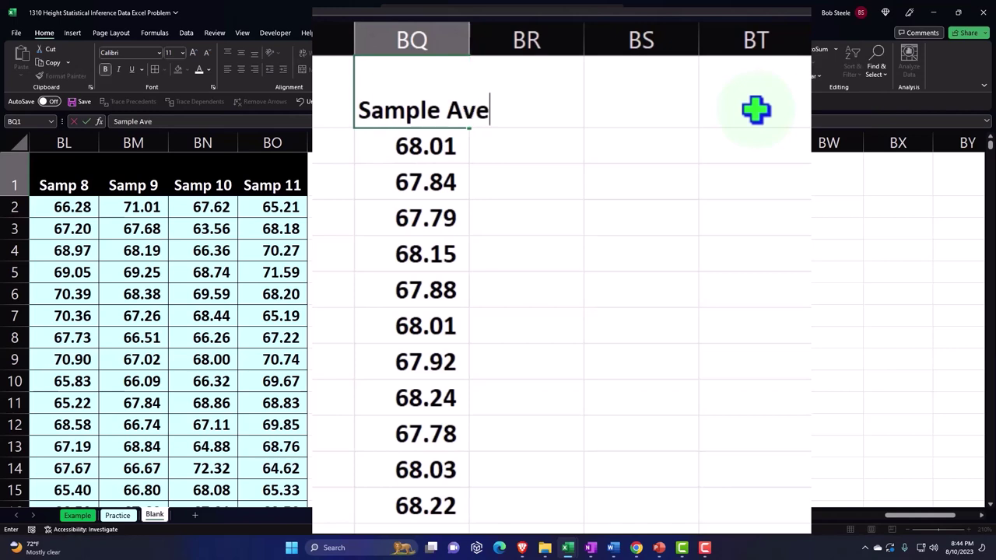
key(Tab)
text(A)
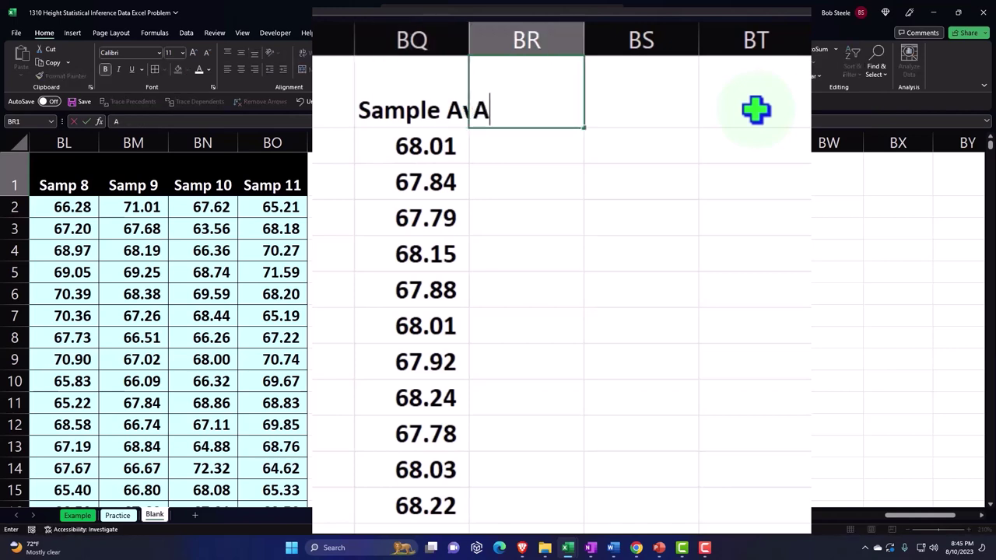
text(ctual Ave)
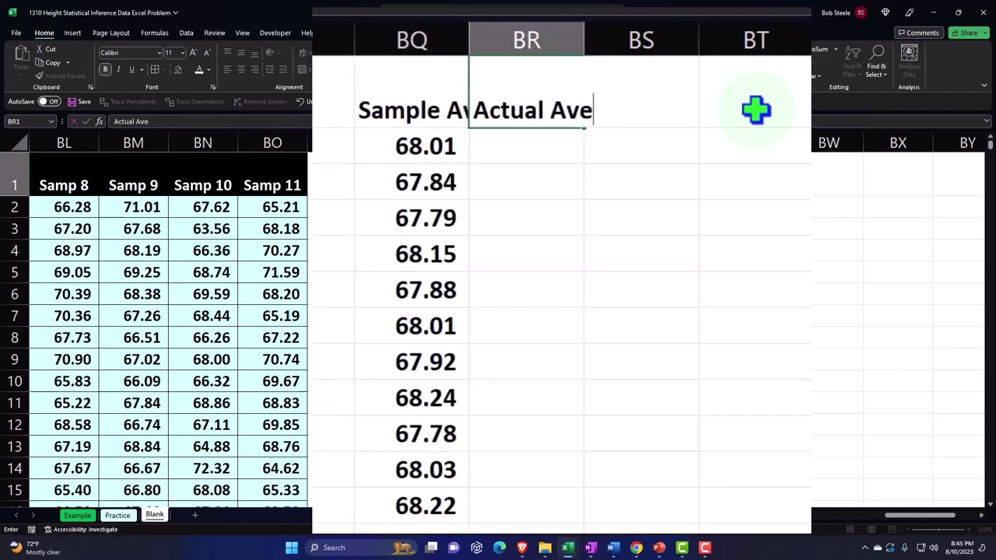
key(Tab)
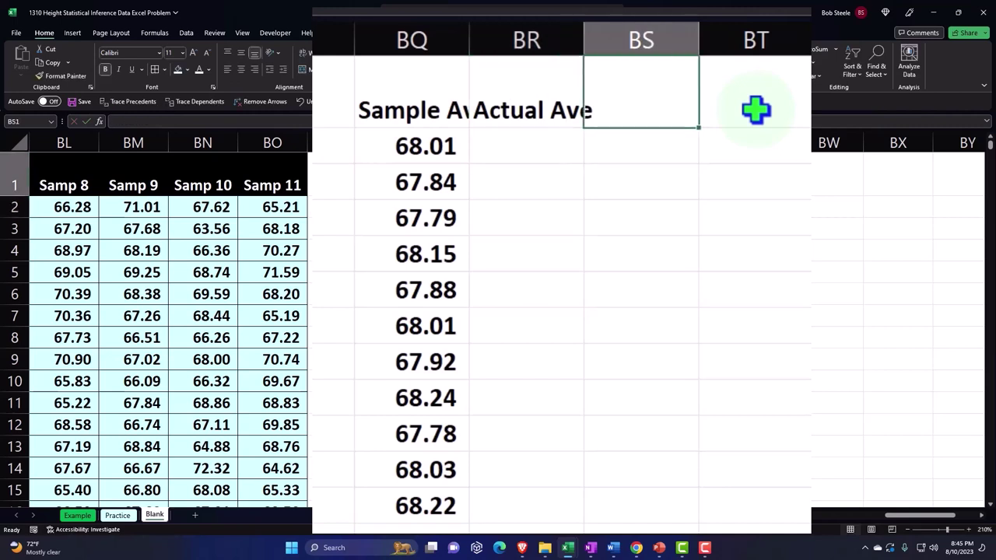
text(DIf)
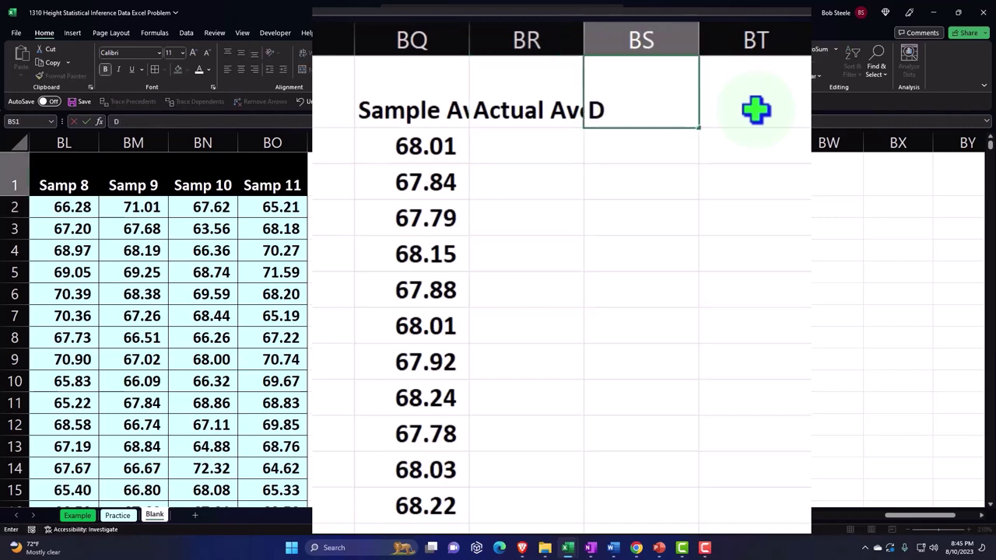
text(ifference)
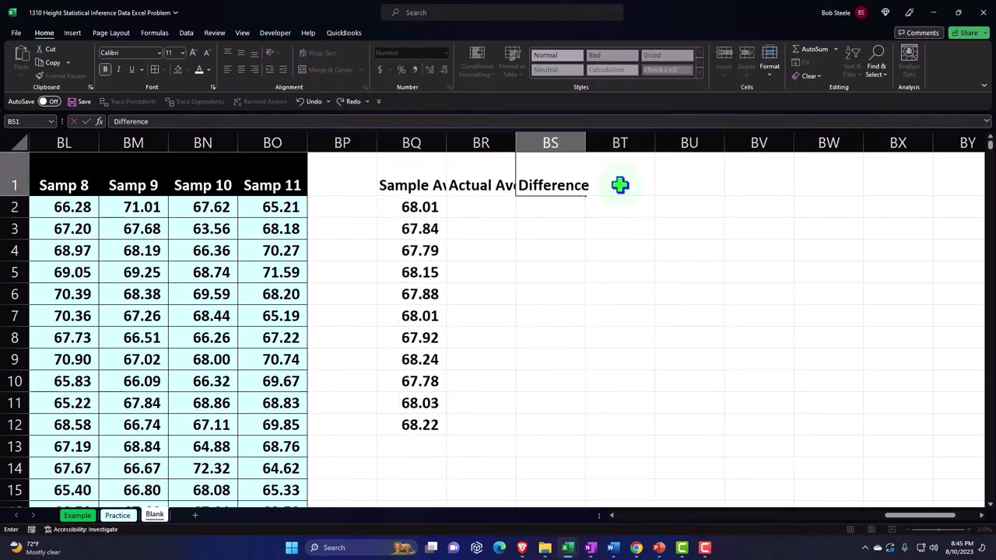
key(Return)
Step: Format the three headers with black fill, white font, wrapped and centred text
drag(440, 185, 520, 183)
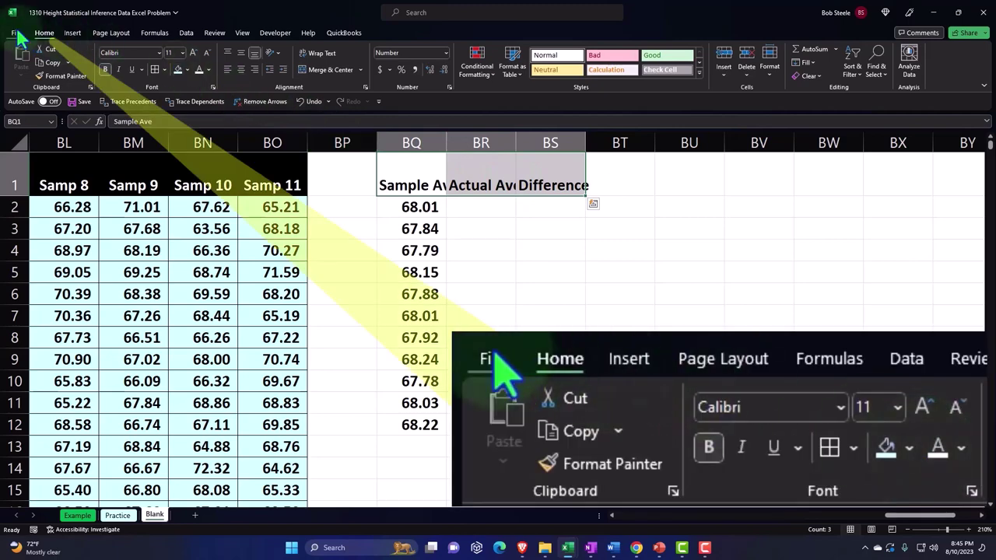
click(187, 69)
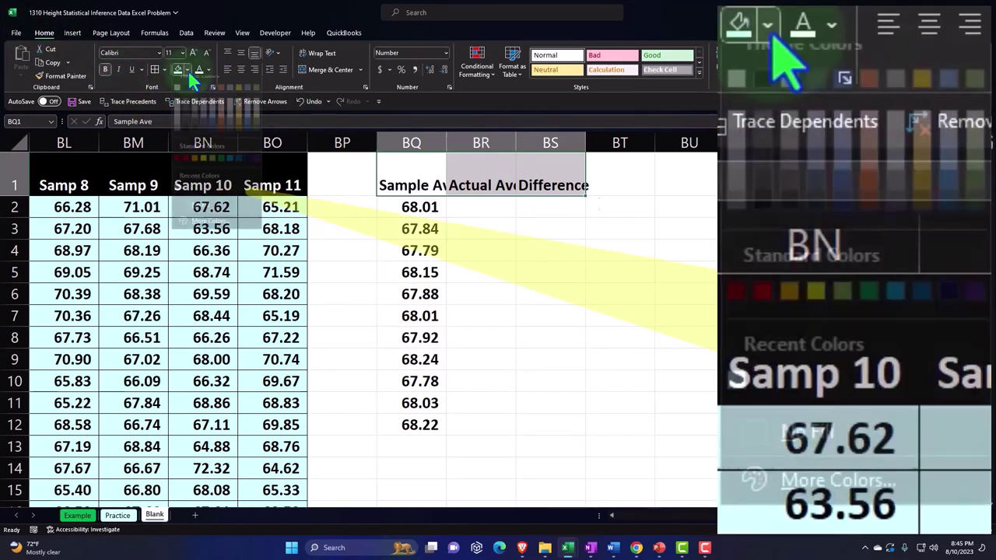
click(186, 96)
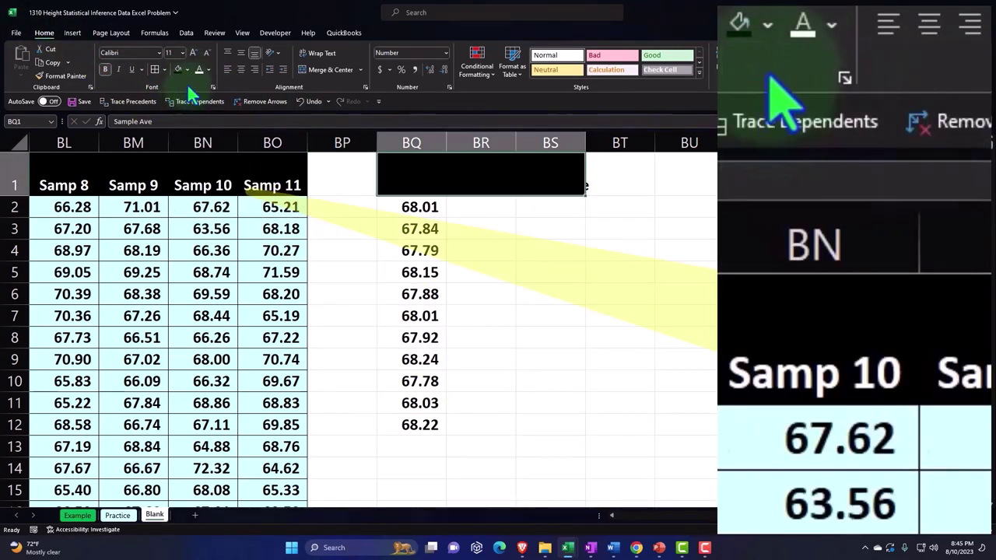
click(199, 70)
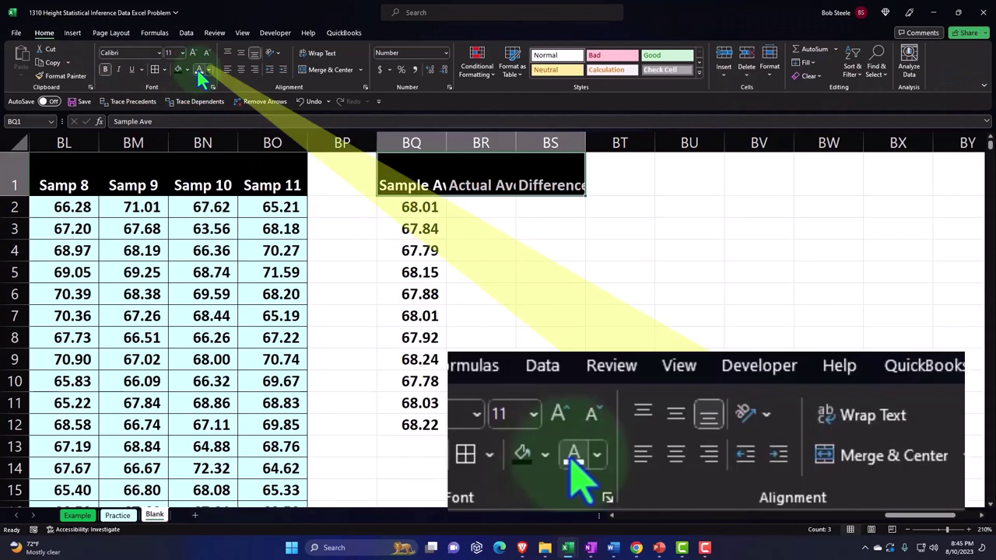
click(319, 54)
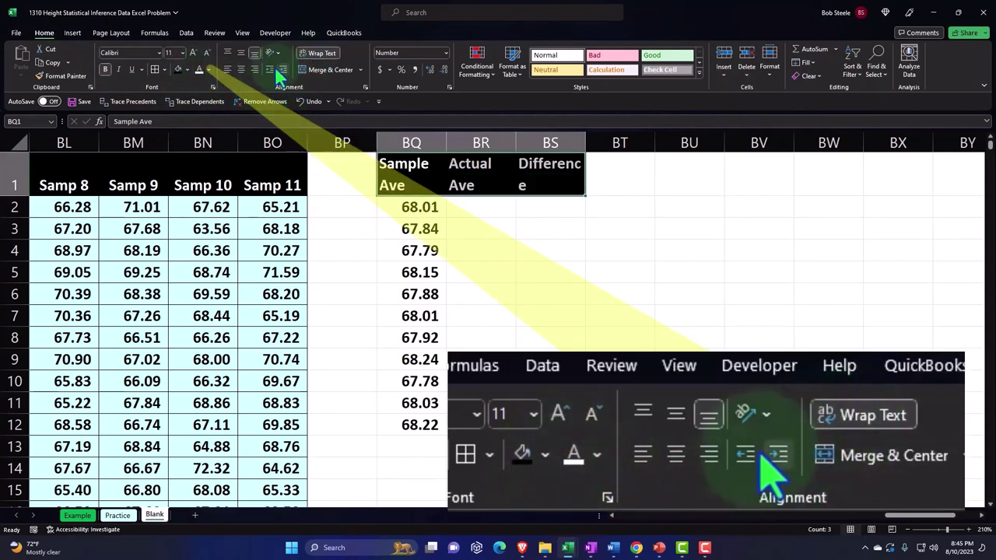
click(241, 70)
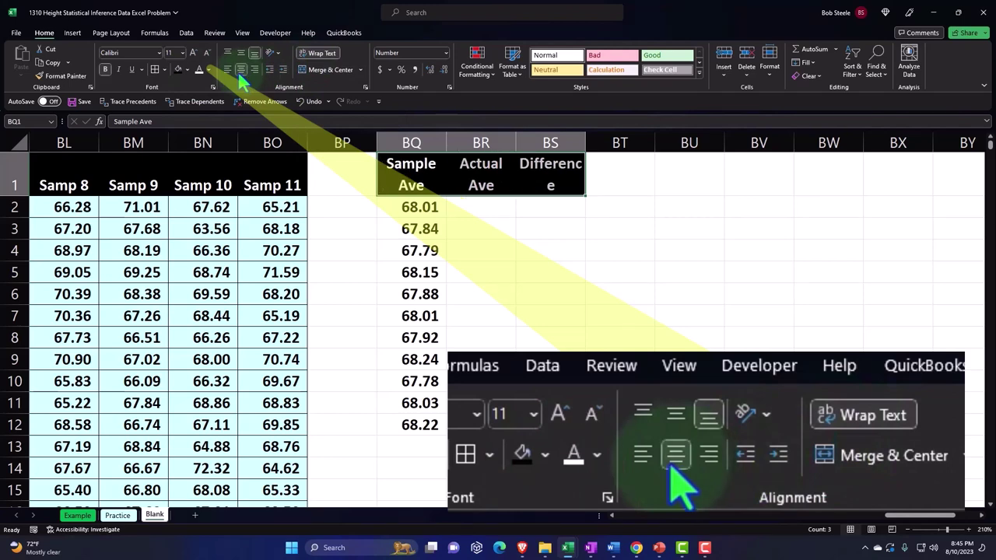
Step: Link BR2 to the Average Mean result 67.99 with =BG104
click(469, 207)
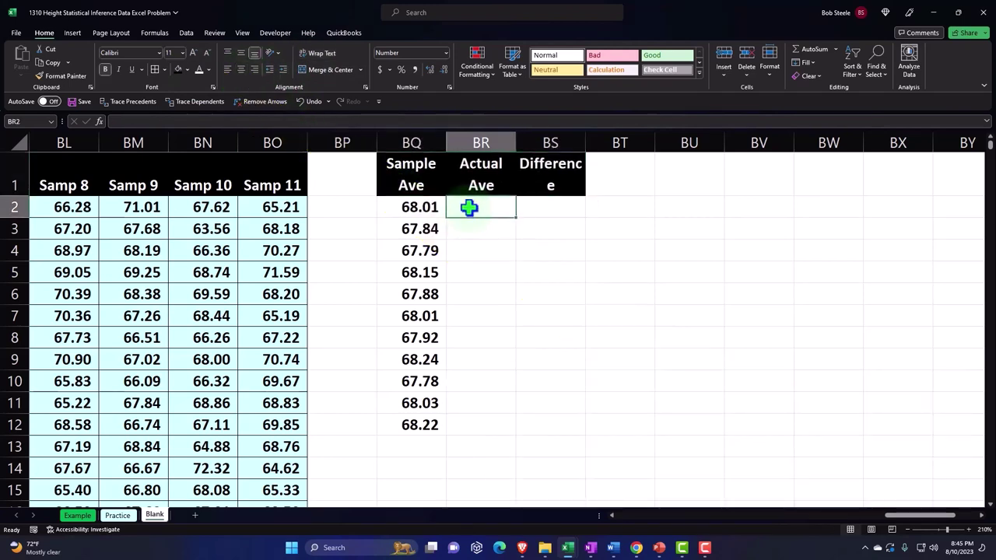
text(=)
key(Down)
key(Down)
key(Down)
key(Down)
key(Down)
key(Down)
key(Down)
key(Down)
key(Down)
key(Down)
key(Down)
key(Down)
key(Down)
key(Down)
key(Down)
key(Down)
key(Down)
key(Down)
key(Down)
key(Down)
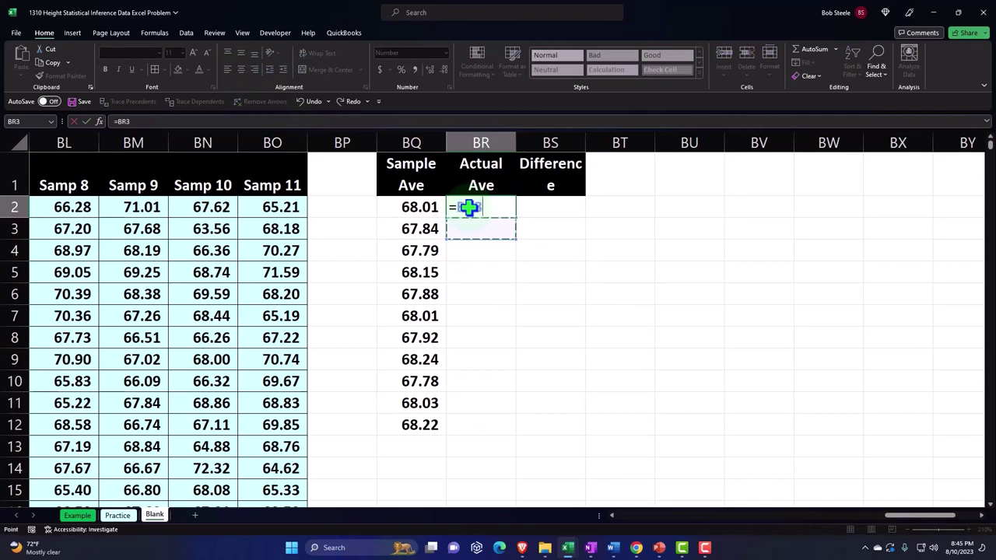
key(Down)
key(Down)
key(Down)
key(Down)
key(Down)
key(Down)
key(Down)
key(Down)
key(Down)
key(Down)
key(Down)
key(Down)
key(Down)
key(Down)
key(Down)
key(Down)
key(Down)
key(Down)
key(Down)
key(Down)
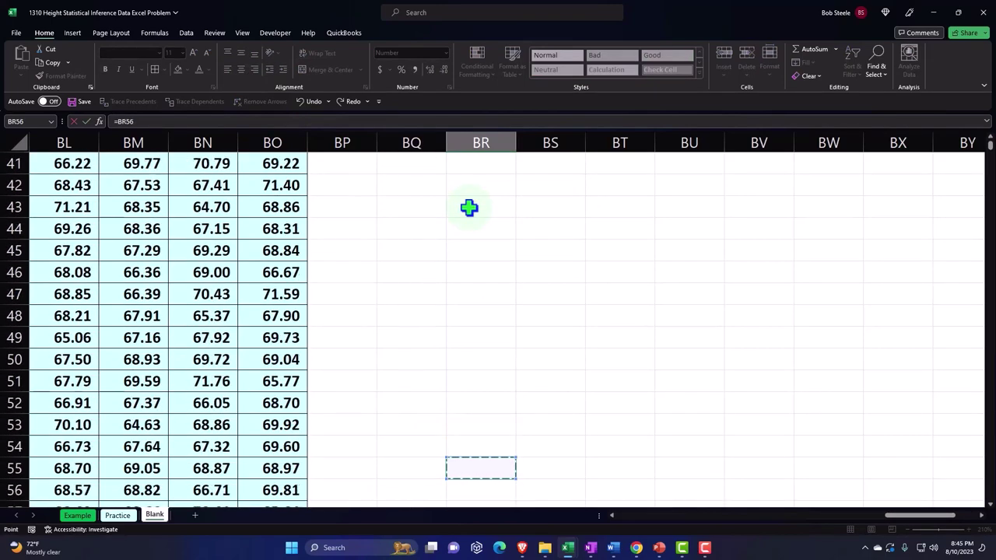
key(Left)
key(Left)
key(Left)
key(Left)
key(Left)
key(Left)
key(Left)
key(Left)
key(Left)
key(Down)
key(Down)
key(Down)
key(Down)
key(Down)
key(Down)
key(Down)
key(Down)
key(Down)
key(Down)
key(Down)
key(Down)
key(Down)
key(Down)
key(Down)
key(Down)
key(Down)
key(Down)
key(Down)
key(Down)
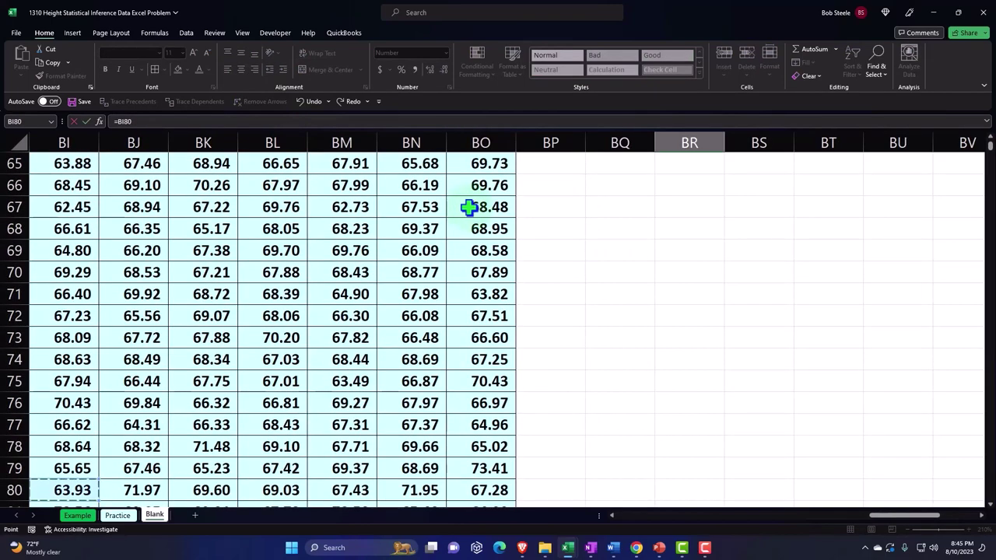
key(Left)
key(Left)
key(Left)
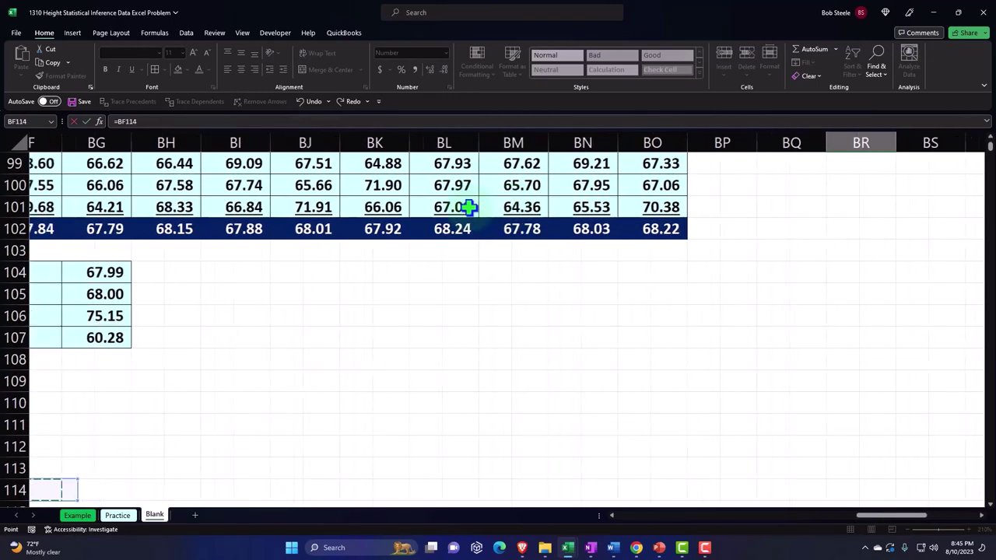
key(Up)
key(Up)
key(Up)
key(Up)
key(Up)
key(Up)
key(Up)
key(Up)
key(Up)
key(Up)
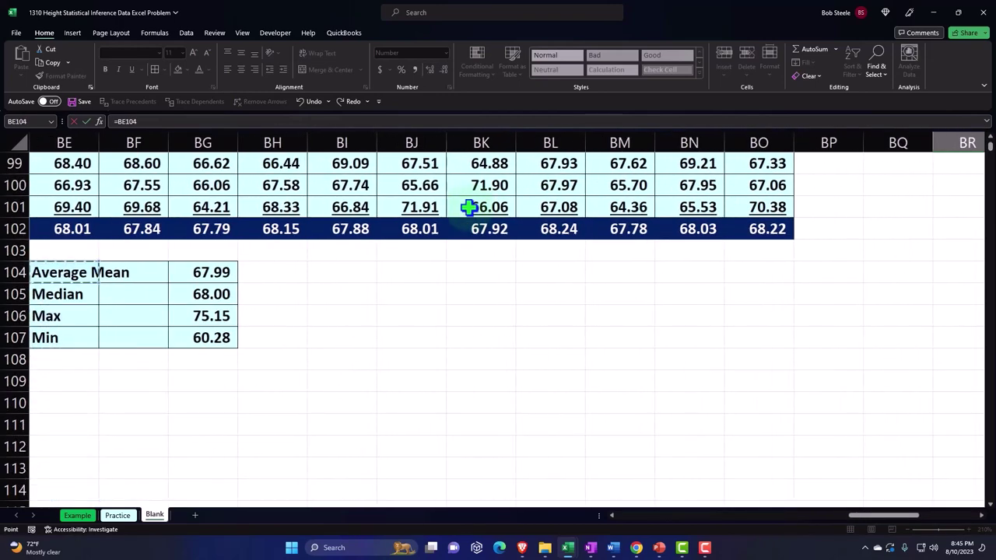
key(Right)
key(Right)
key(Return)
Step: Enter =BR2 in BR3 and fill it down to row 12
key(Right)
key(Right)
key(Right)
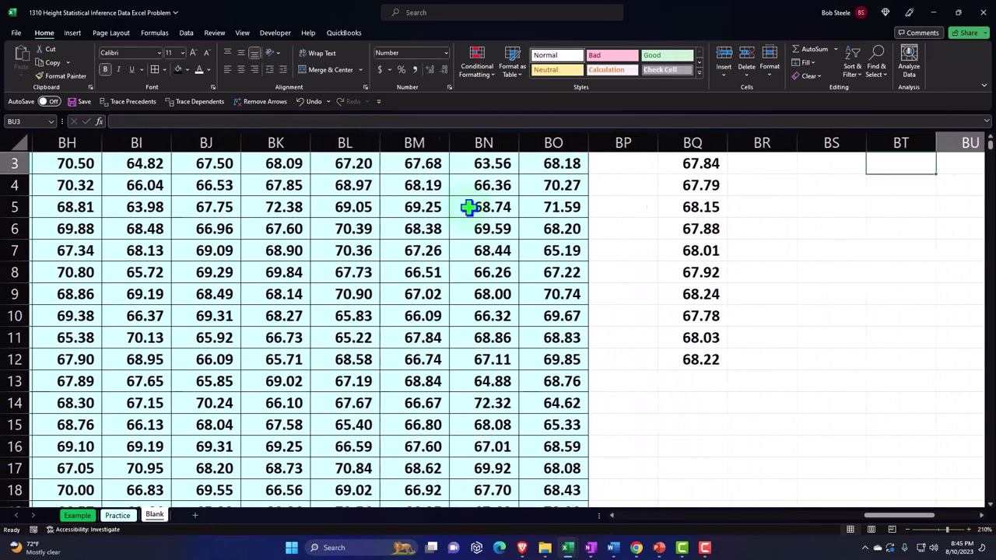
key(Up)
key(Left)
key(Left)
key(Left)
key(Down)
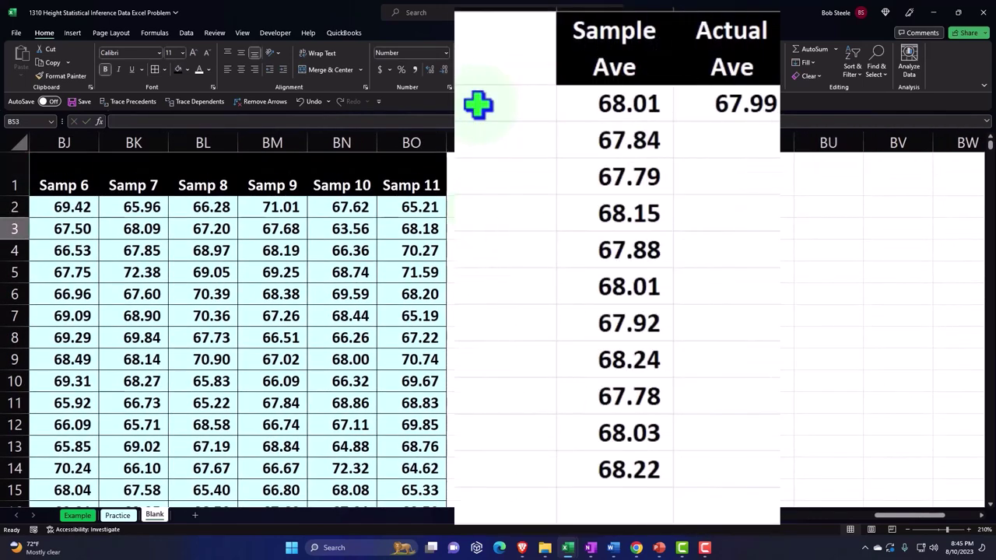
text(=)
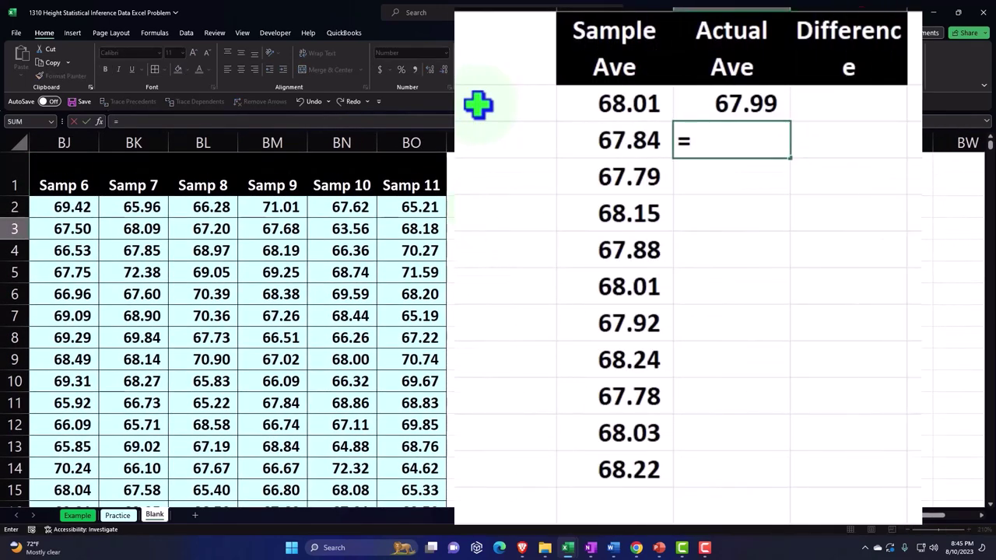
key(Up)
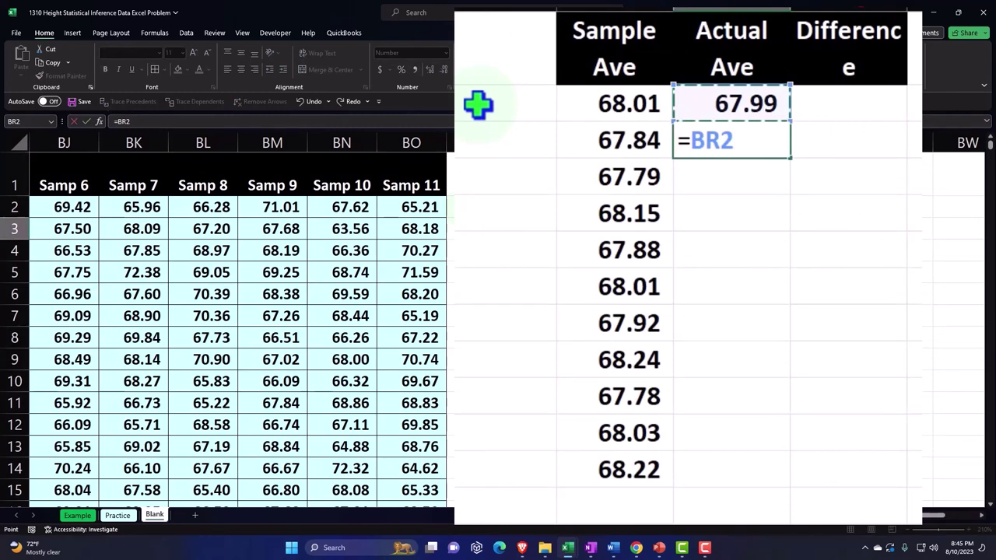
key(Return)
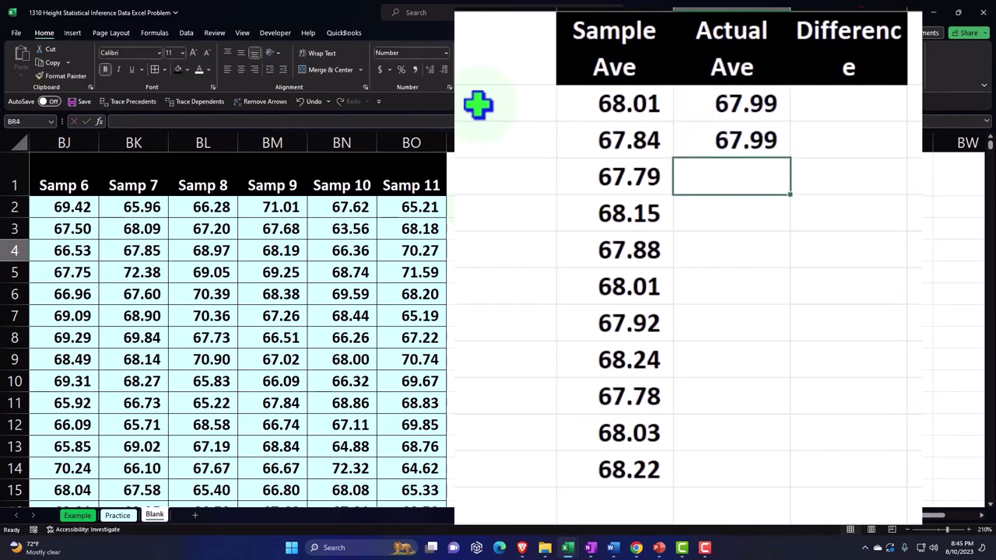
click(770, 144)
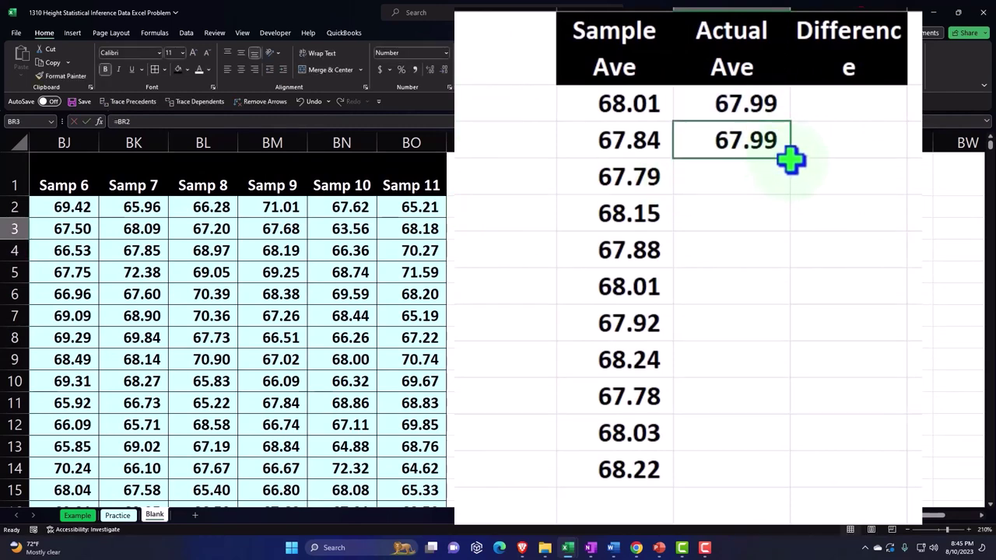
drag(795, 162, 785, 489)
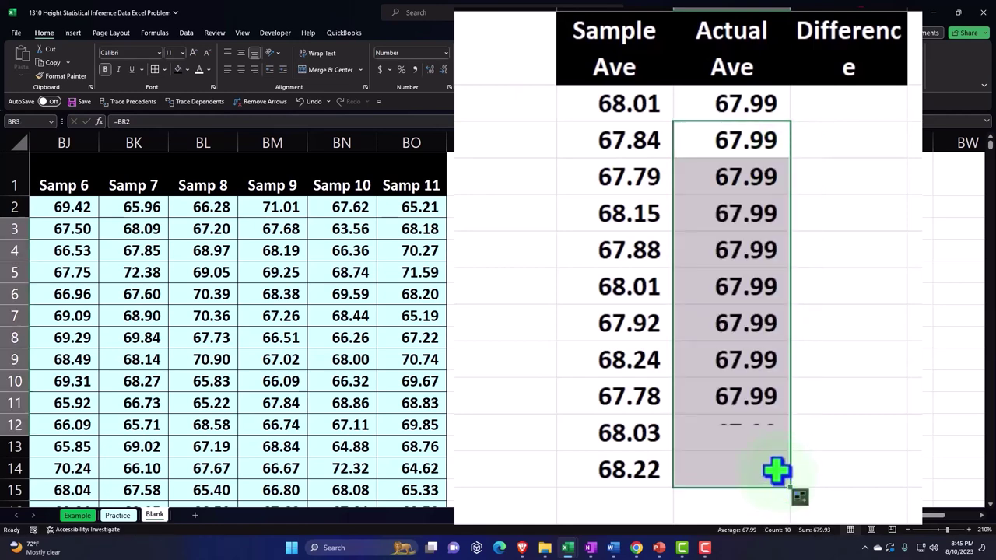
double_click(757, 399)
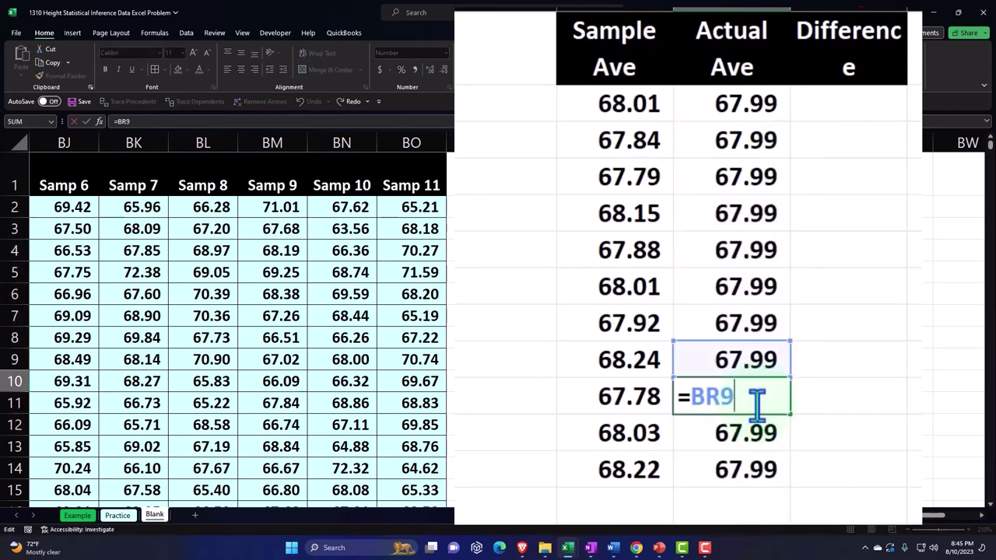
key(Return)
click(844, 114)
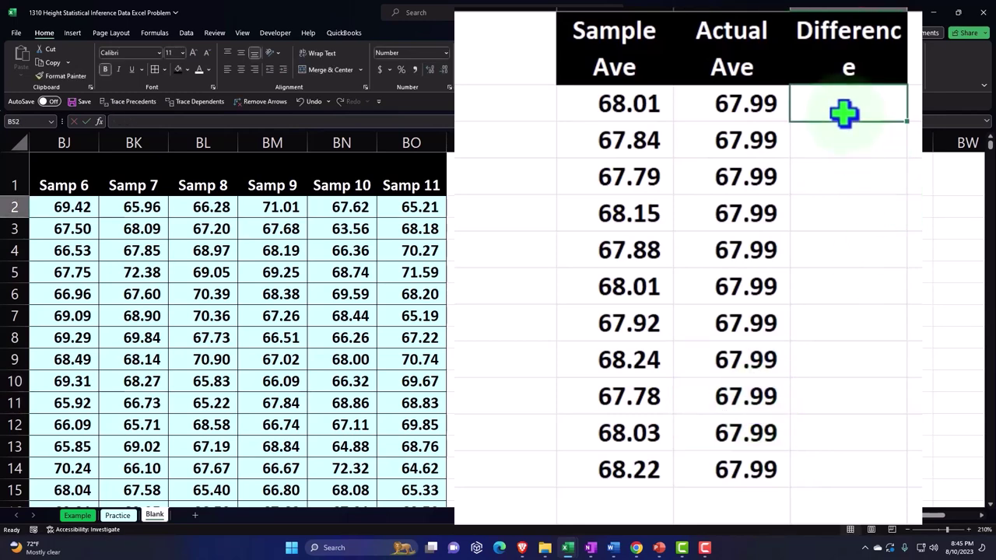
Step: Enter a Sample Ave minus Actual Ave formula in BS2, fill it to row 12, and narrow column BP
text(=)
key(Left)
key(Left)
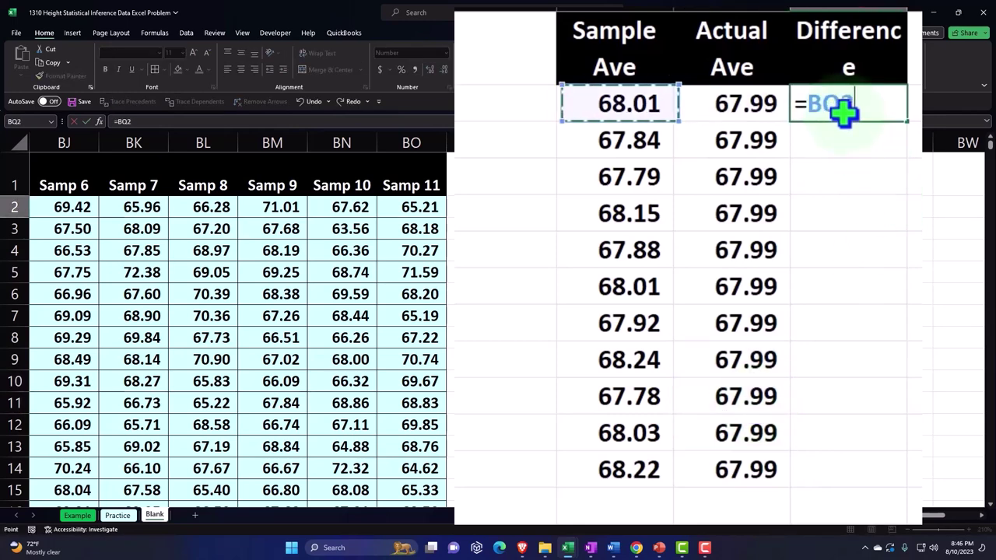
text(-)
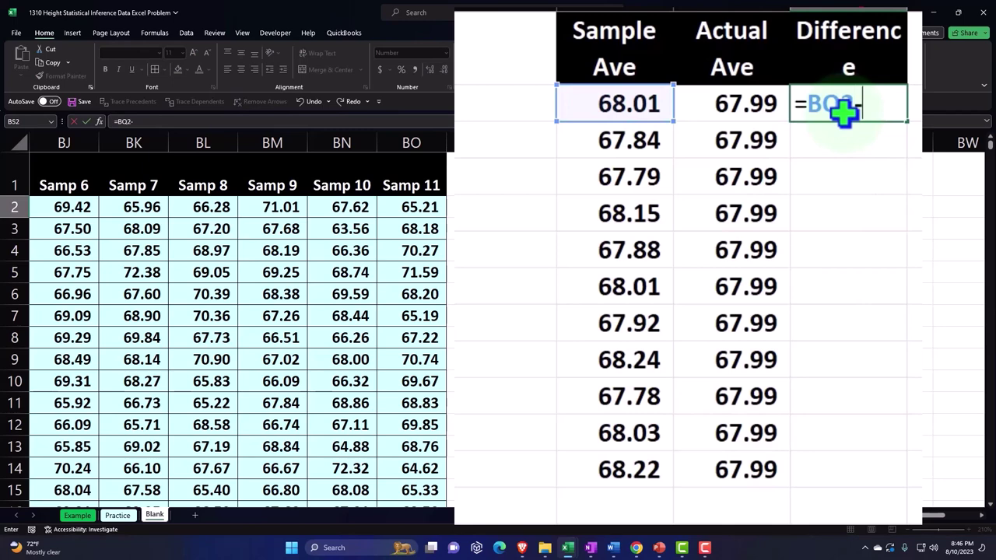
key(Left)
key(Return)
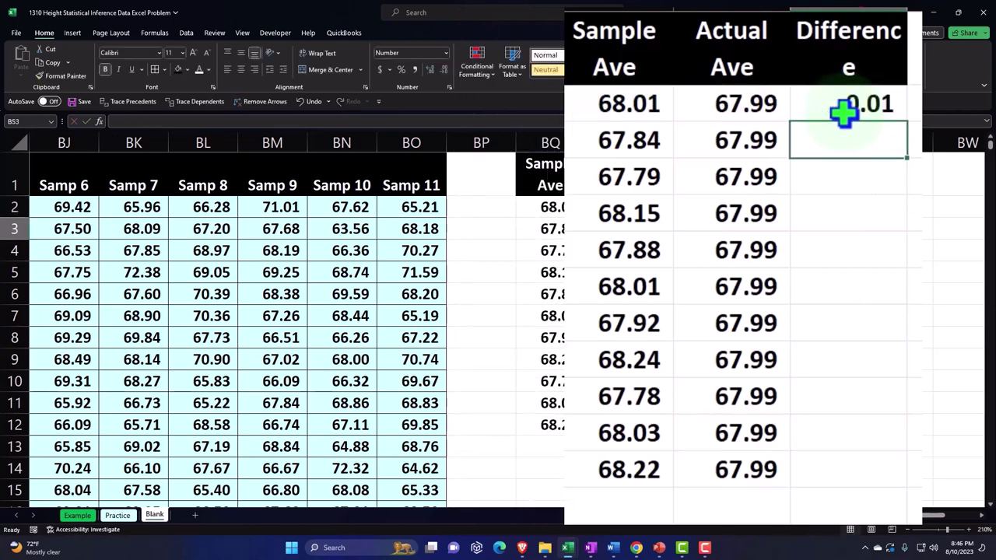
click(702, 207)
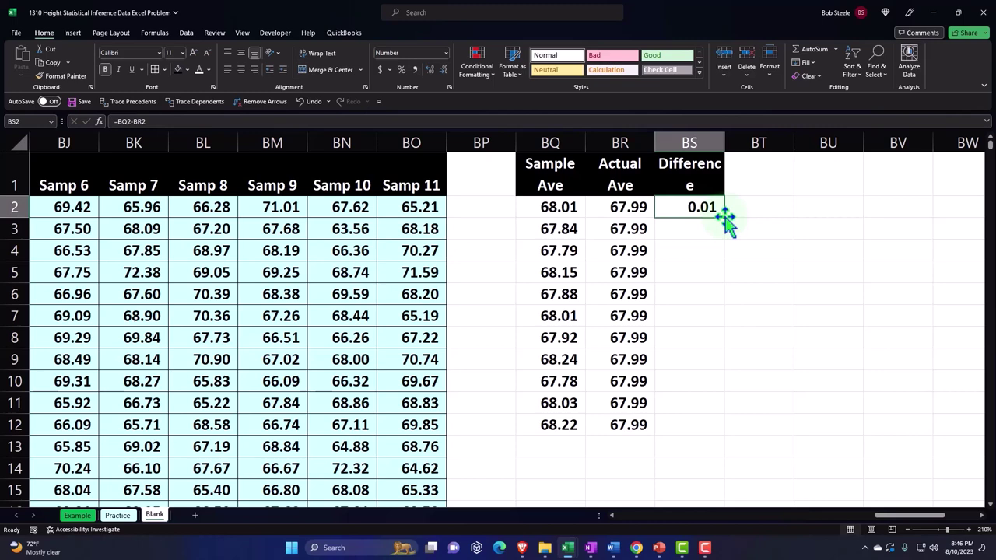
double_click(725, 217)
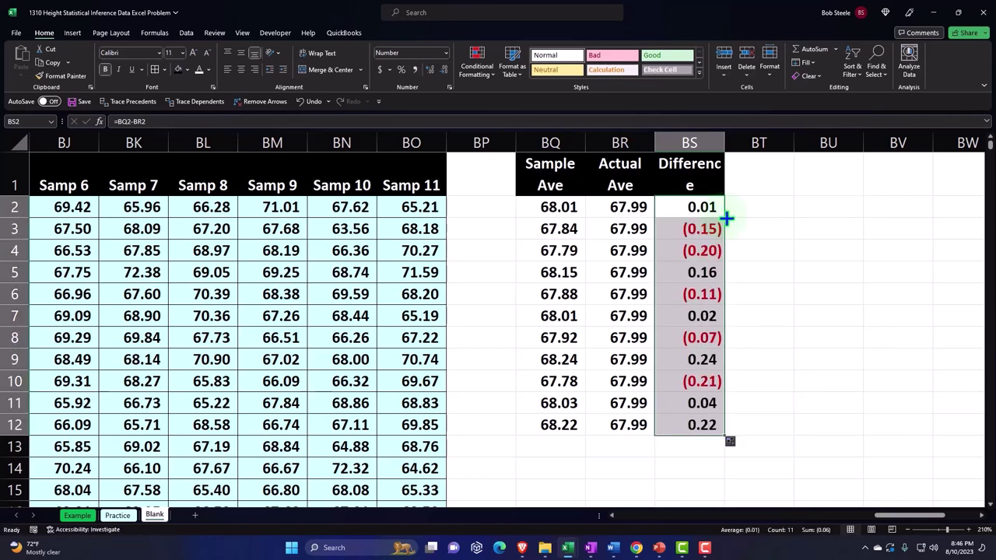
drag(515, 143, 473, 151)
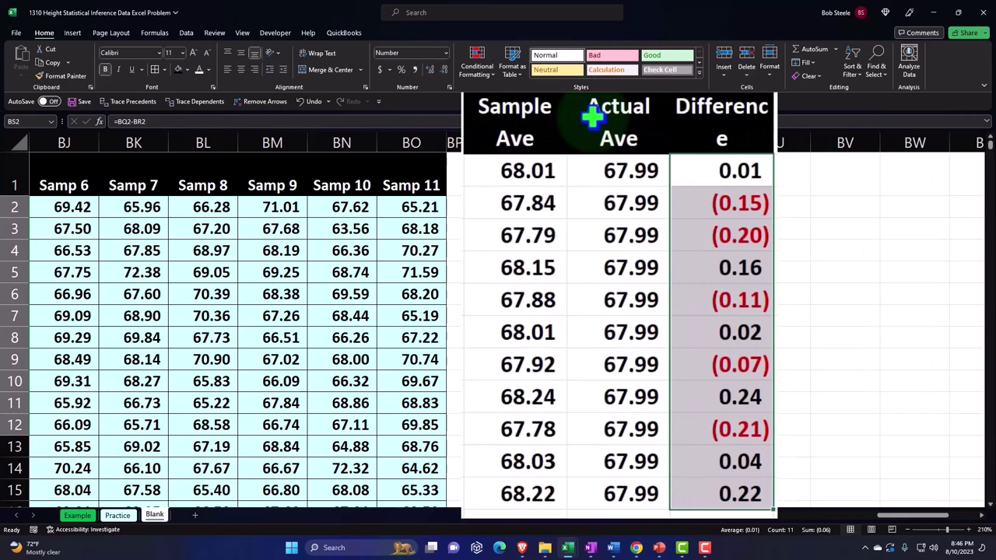
click(541, 267)
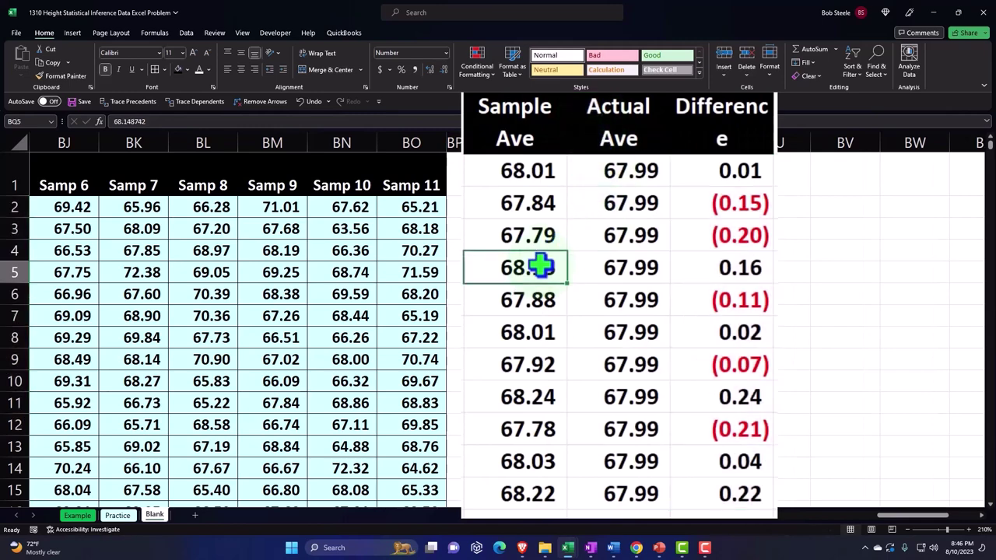
click(416, 337)
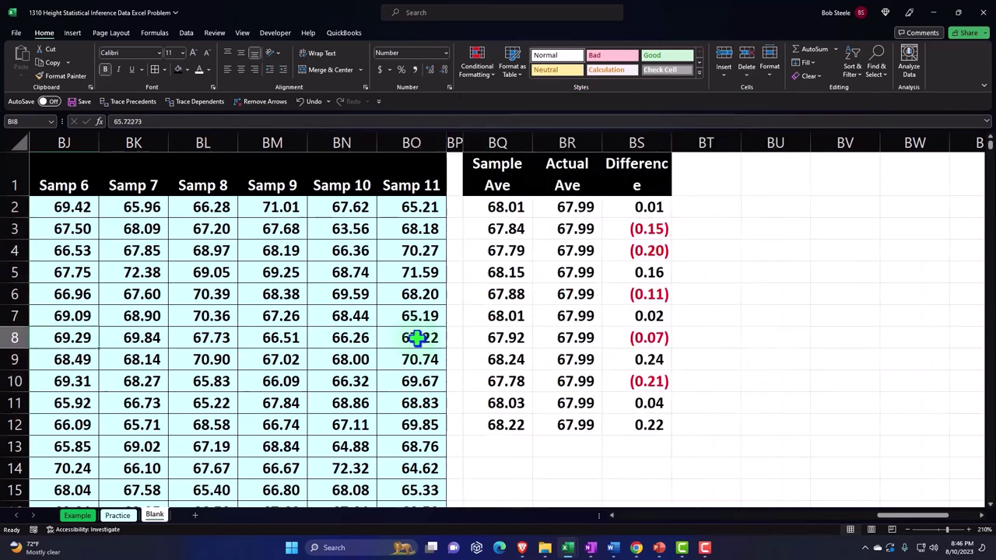
key(Left)
key(Left)
key(Left)
key(Left)
key(Left)
key(Left)
key(Left)
key(Left)
key(Left)
key(Left)
key(Left)
key(Left)
key(Left)
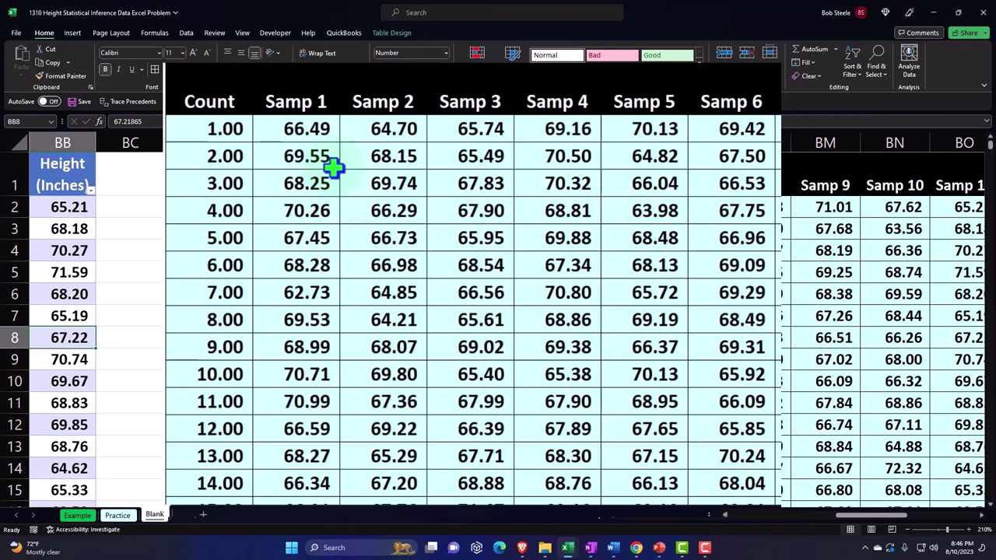
click(362, 92)
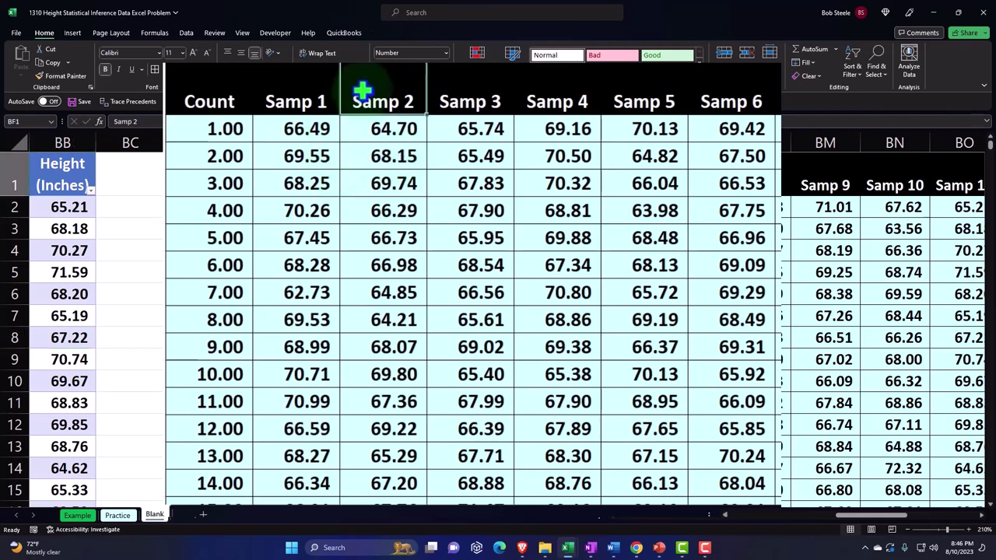
key(Right)
key(Right)
key(Right)
key(Right)
key(Right)
key(Right)
key(Right)
key(Right)
key(Right)
key(Right)
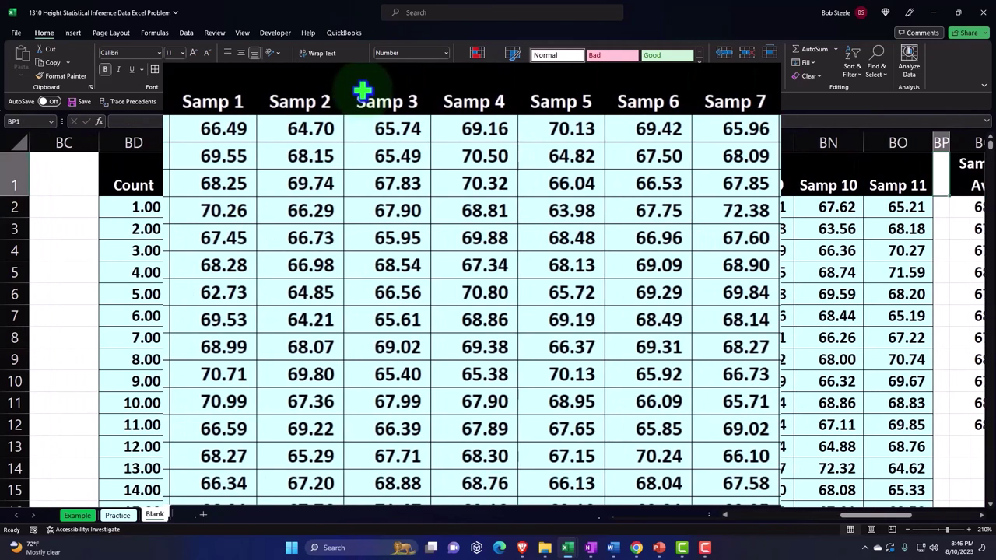
key(Left)
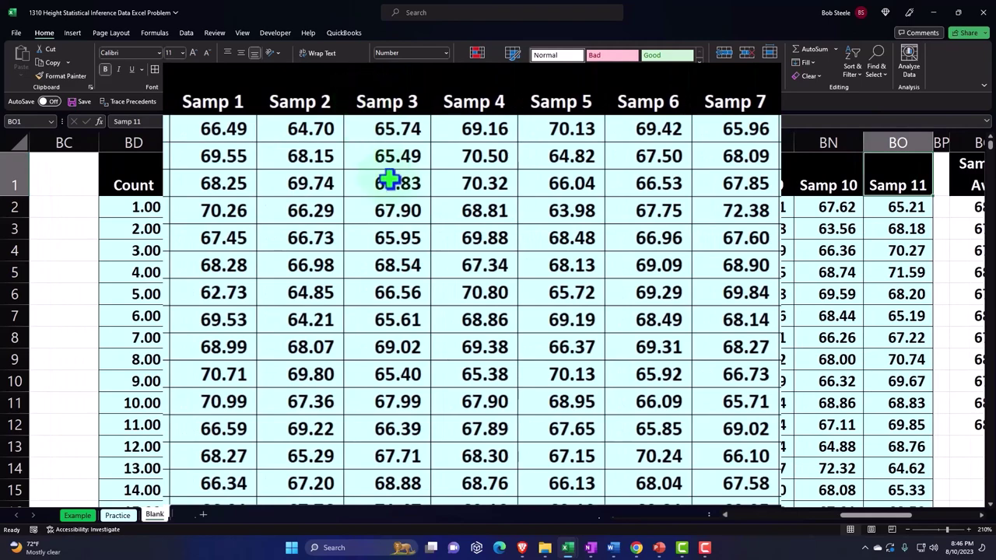
scroll(389, 175, down, 11)
scroll(389, 171, up, 11)
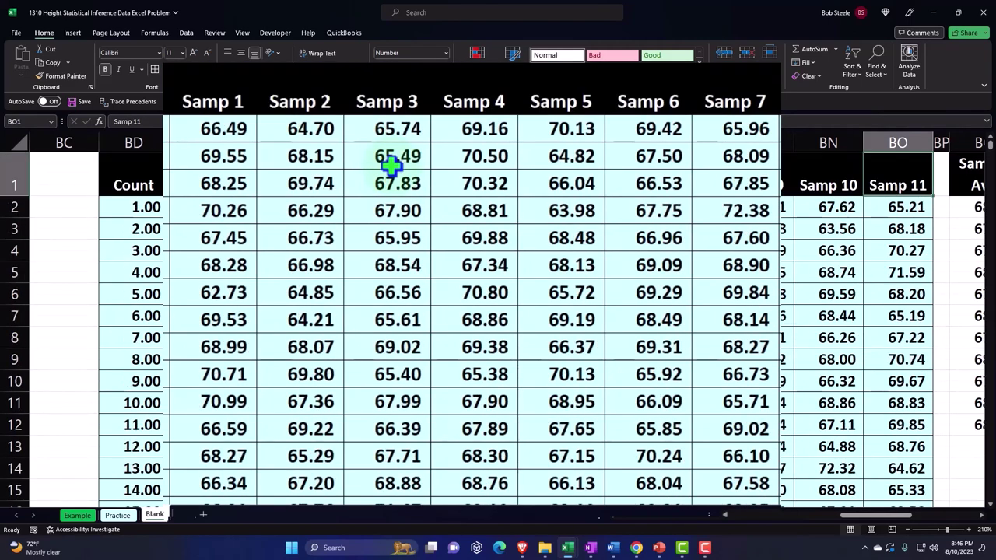
key(Right)
key(Right)
key(Right)
key(Right)
key(Right)
key(Right)
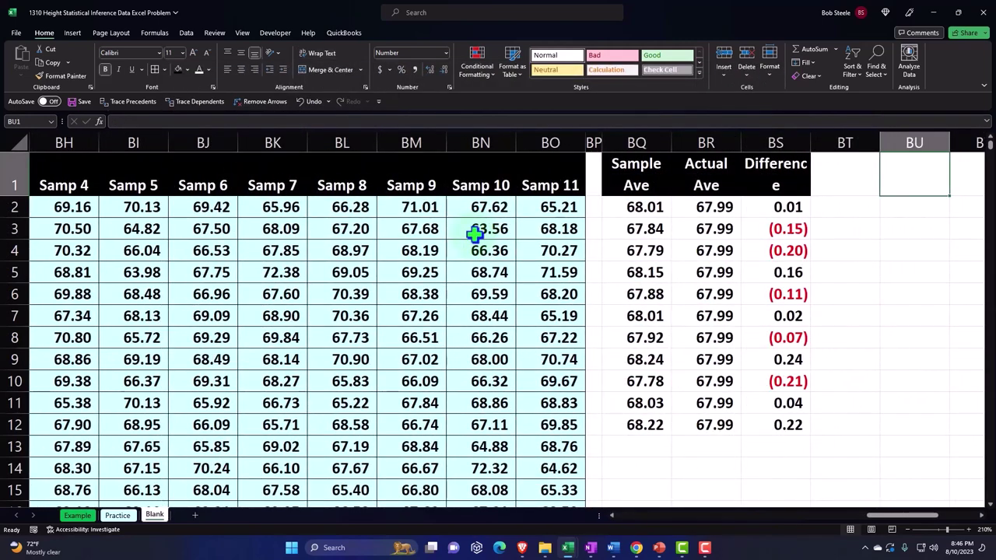
key(Left)
key(Left)
key(Left)
key(Left)
key(Left)
key(Down)
key(Down)
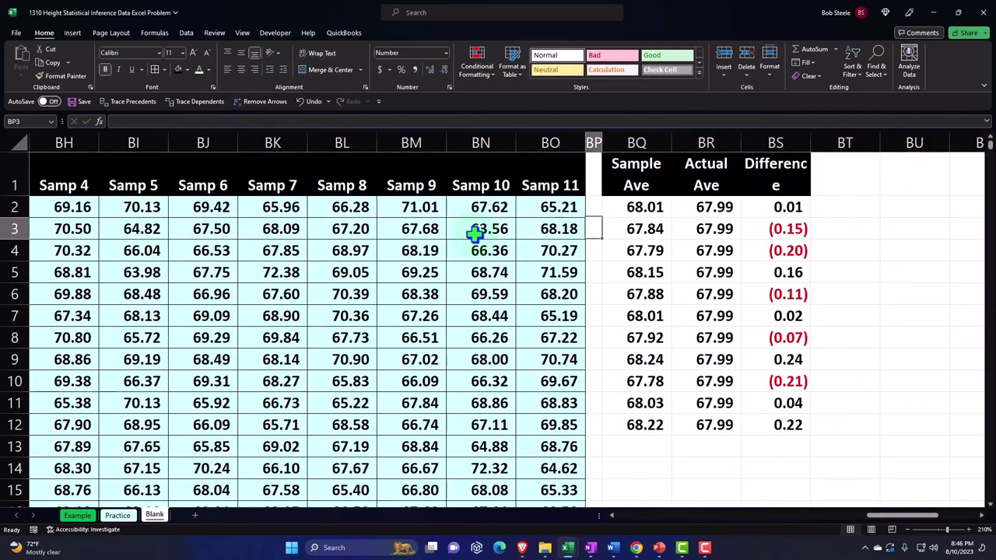
key(Right)
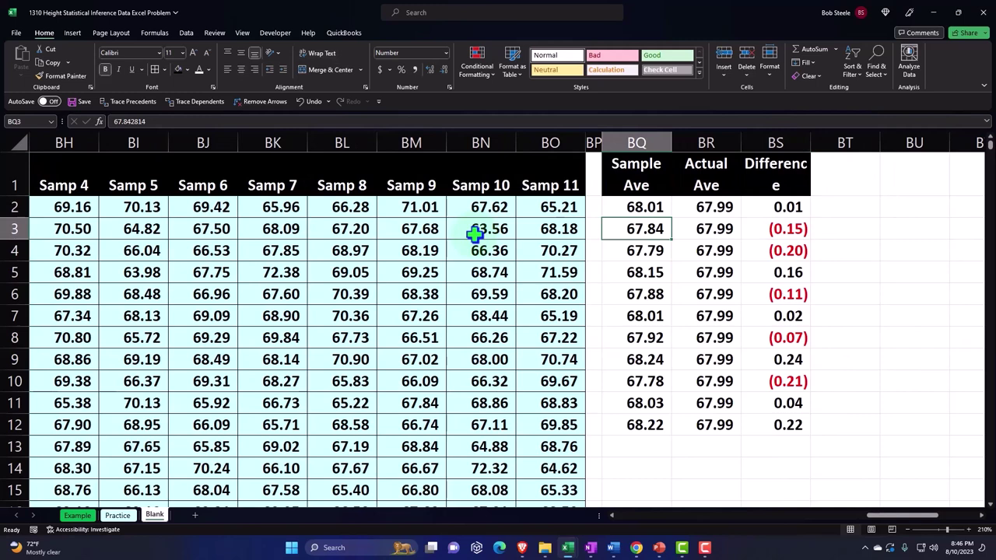
key(Right)
key(Right)
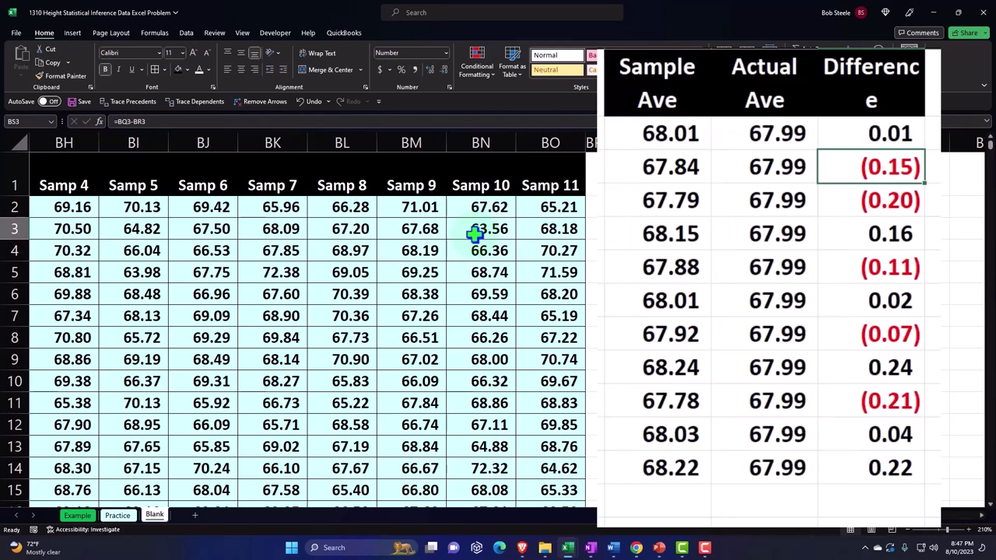
key(Left)
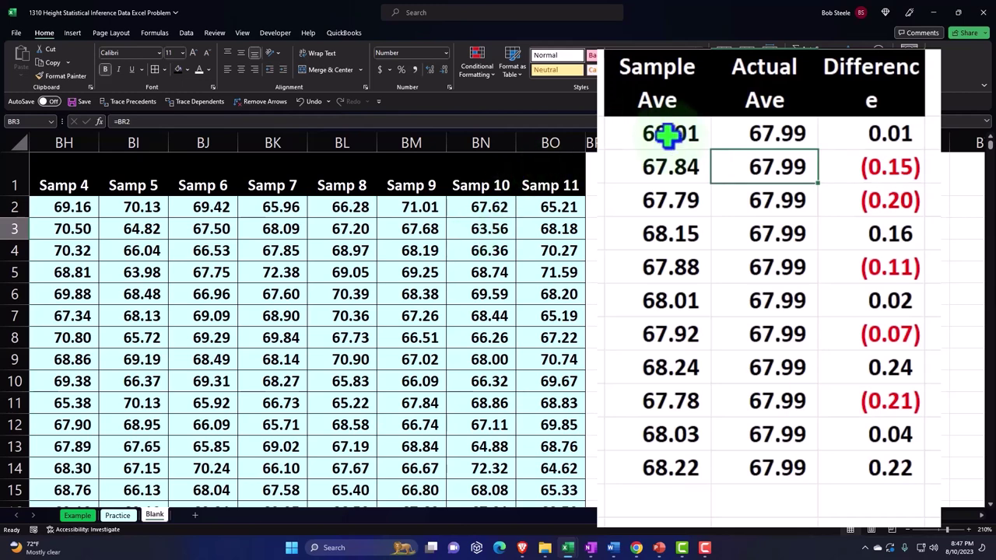
drag(668, 135, 756, 416)
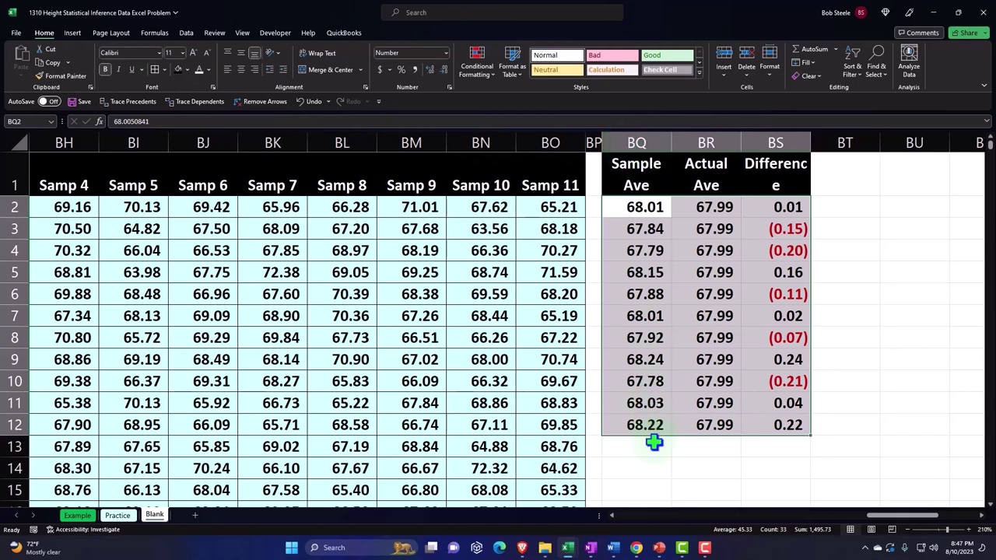
click(642, 249)
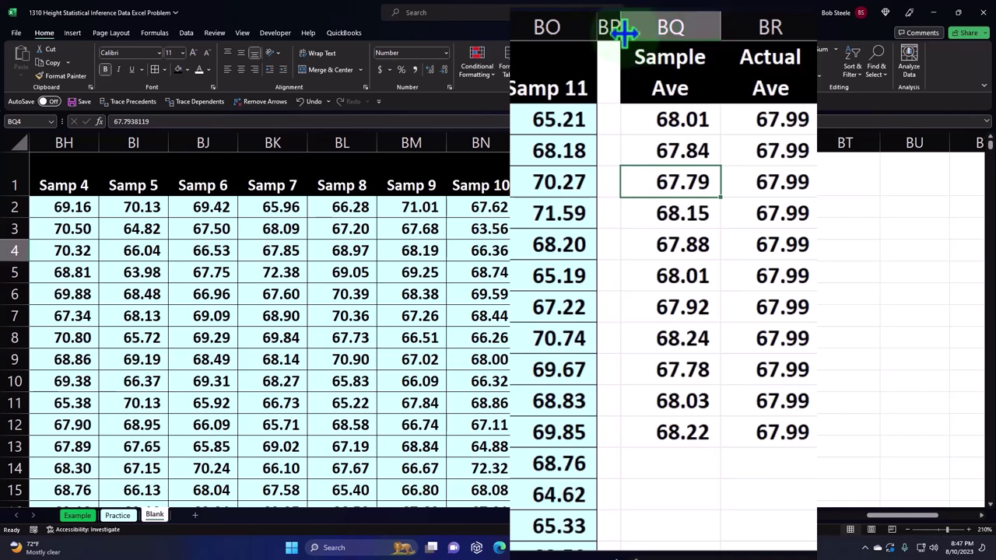
Step: Insert a column before Sample Ave, save the workbook, then undo the insertion
click(644, 27)
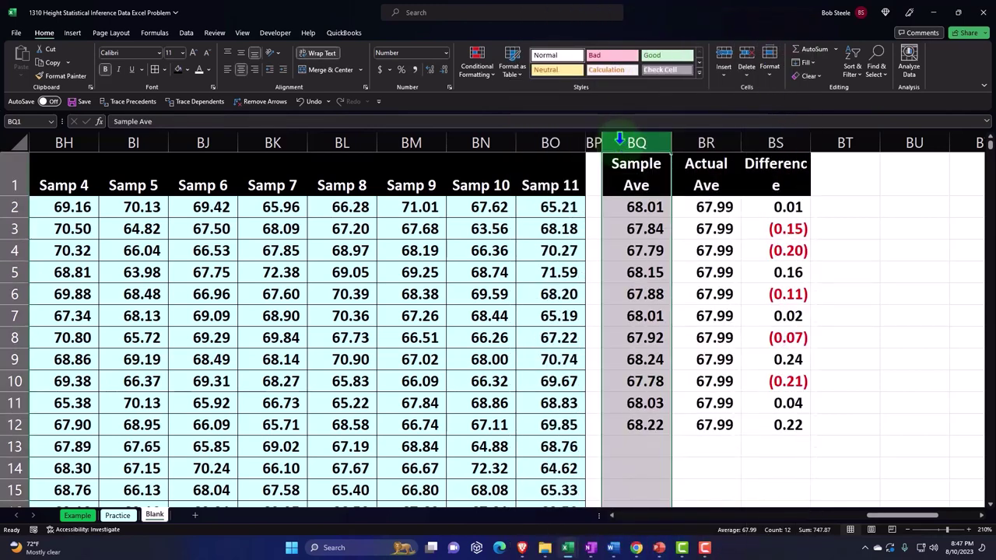
right_click(619, 142)
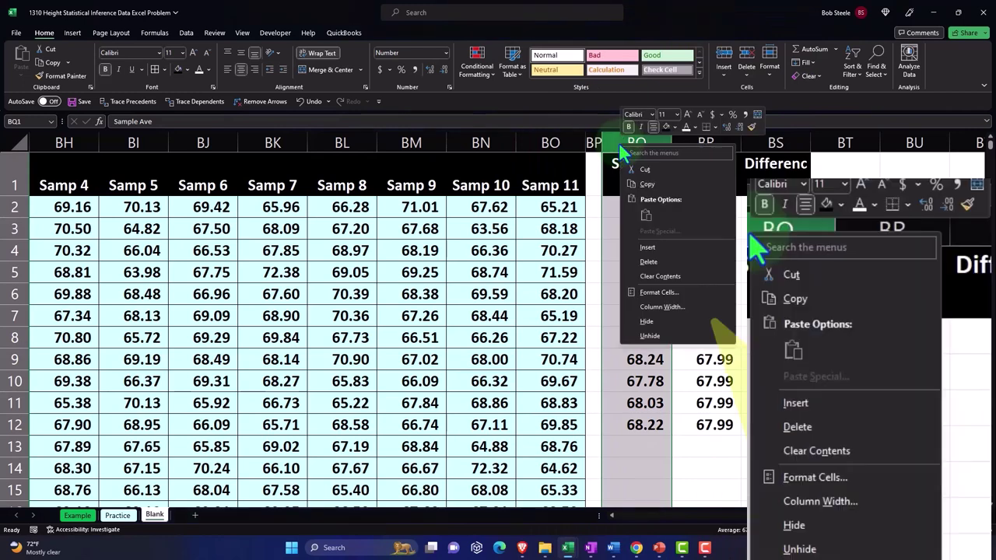
click(646, 247)
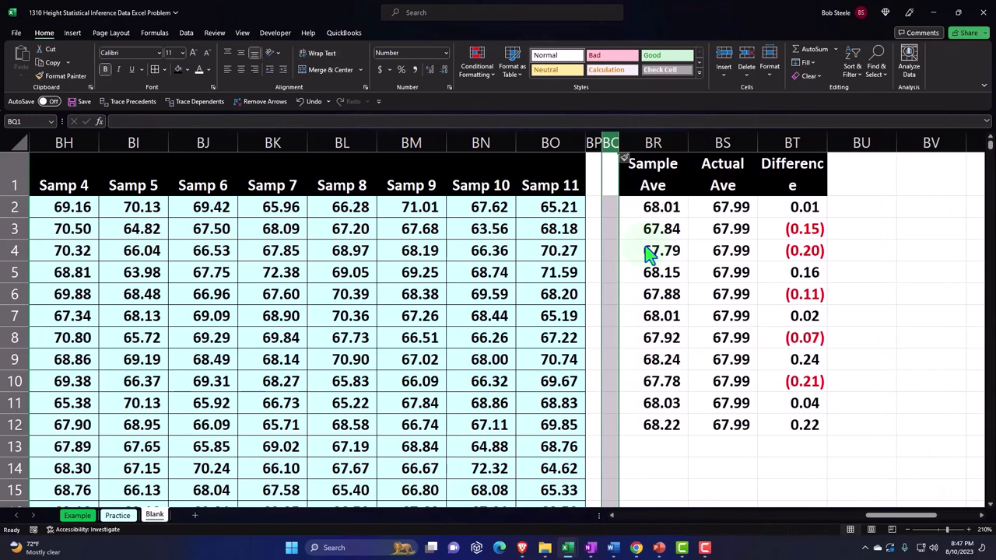
scroll(662, 320, down, 11)
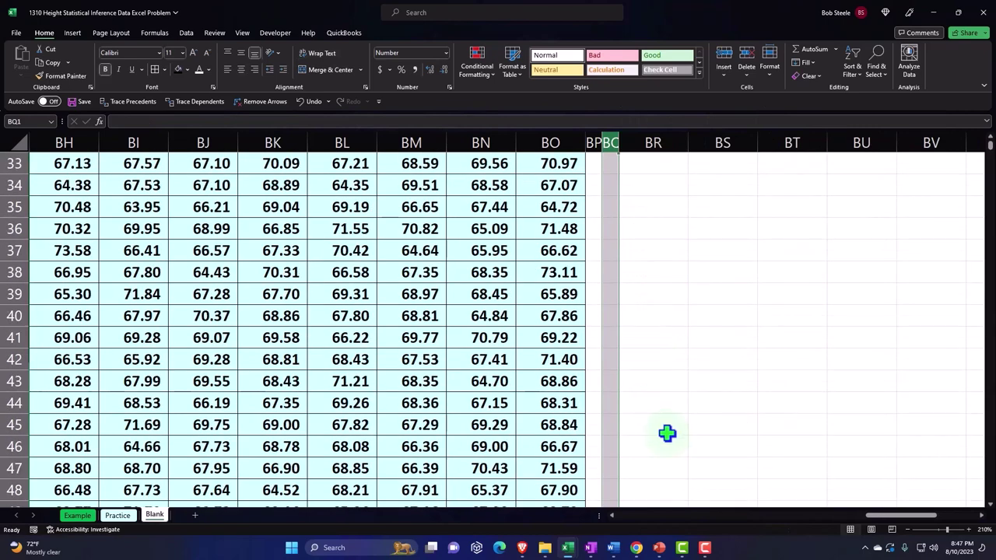
scroll(665, 432, up, 11)
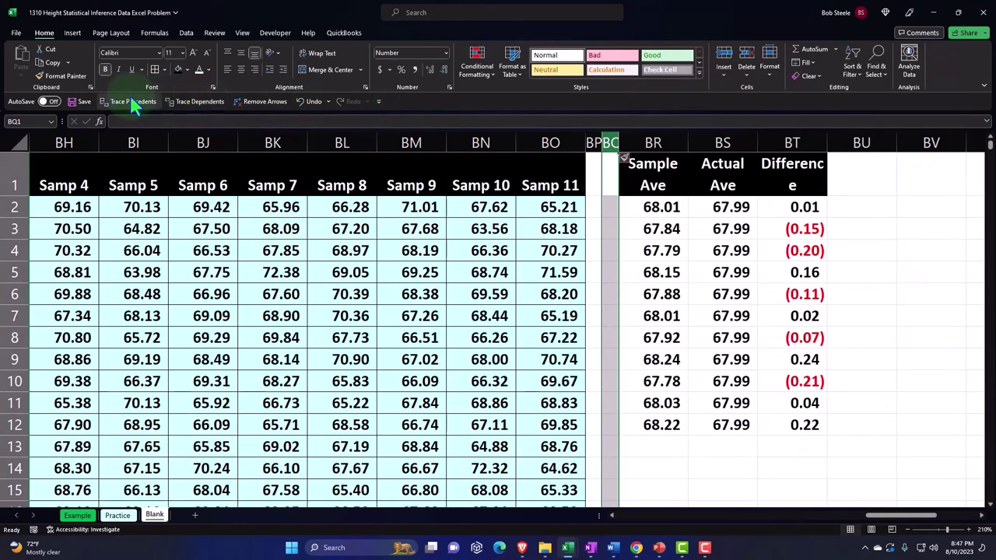
click(81, 101)
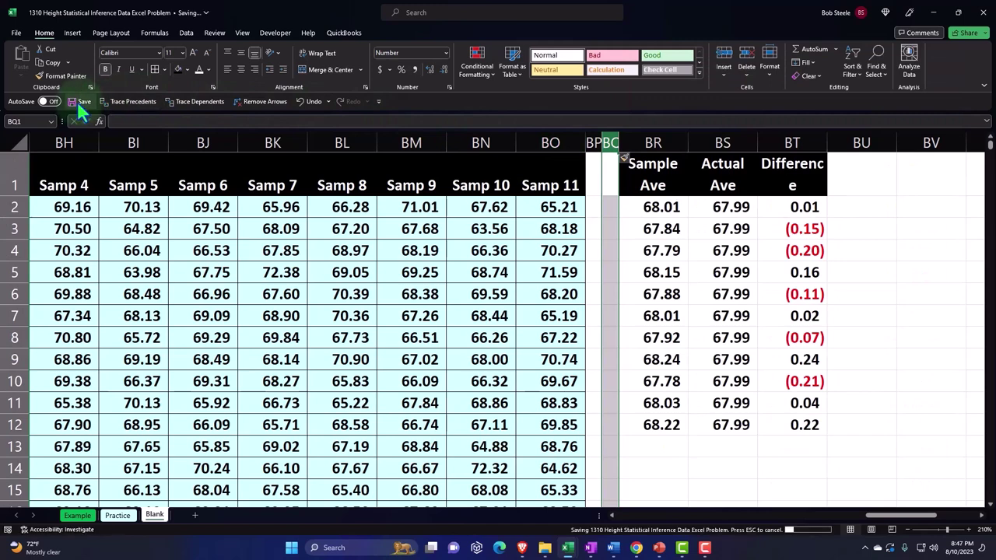
click(309, 101)
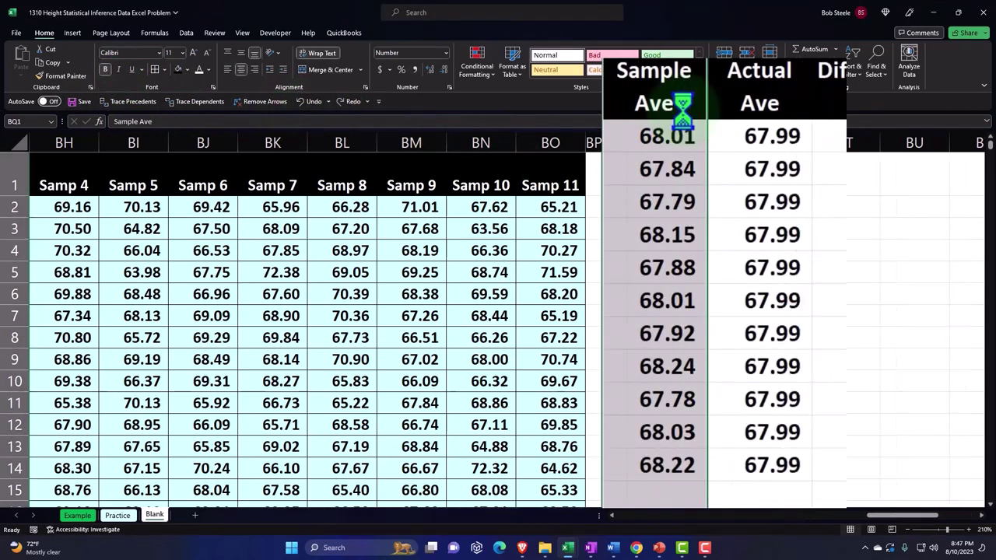
Step: Try moving and cut-pasting the comparison table one column right, undoing each attempt
drag(667, 93, 863, 462)
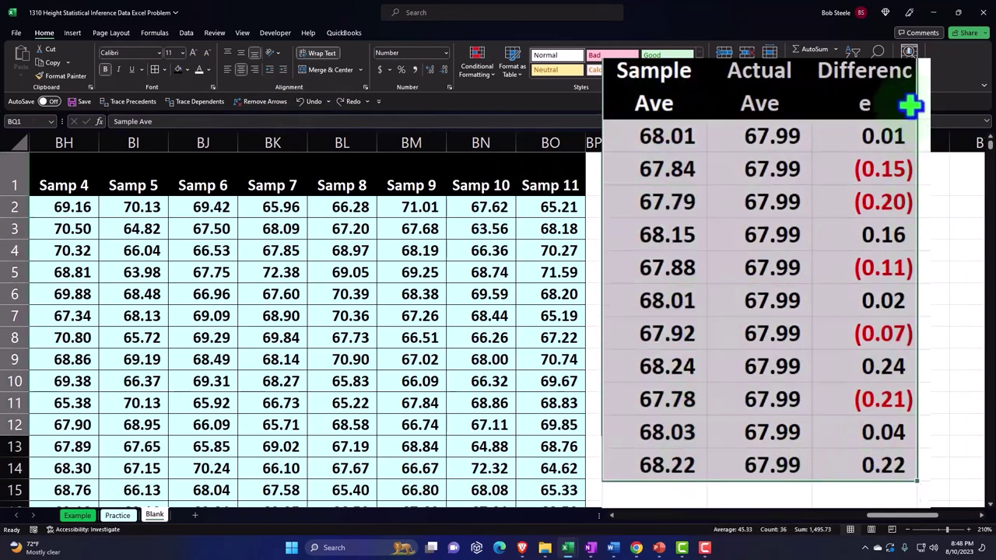
drag(918, 86, 648, 68)
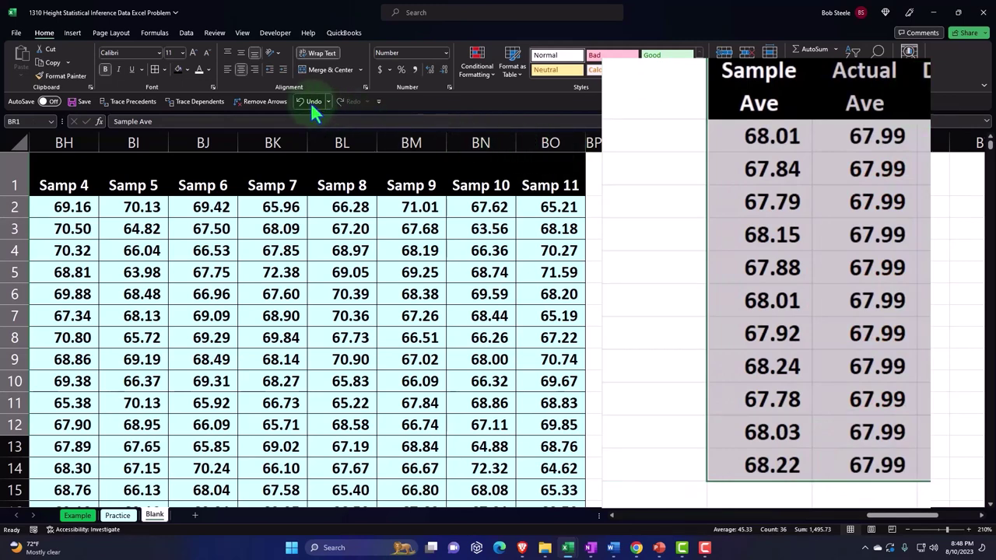
click(312, 105)
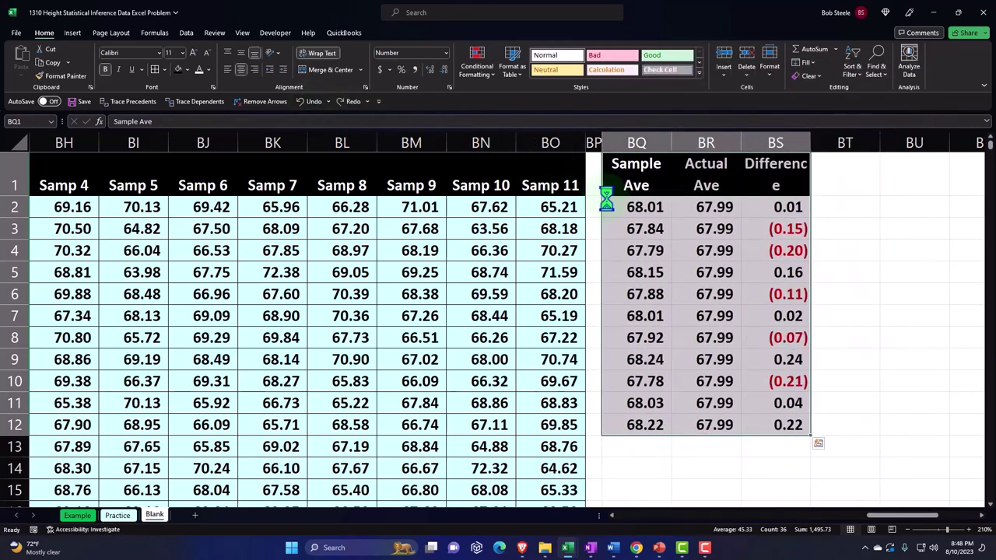
right_click(627, 167)
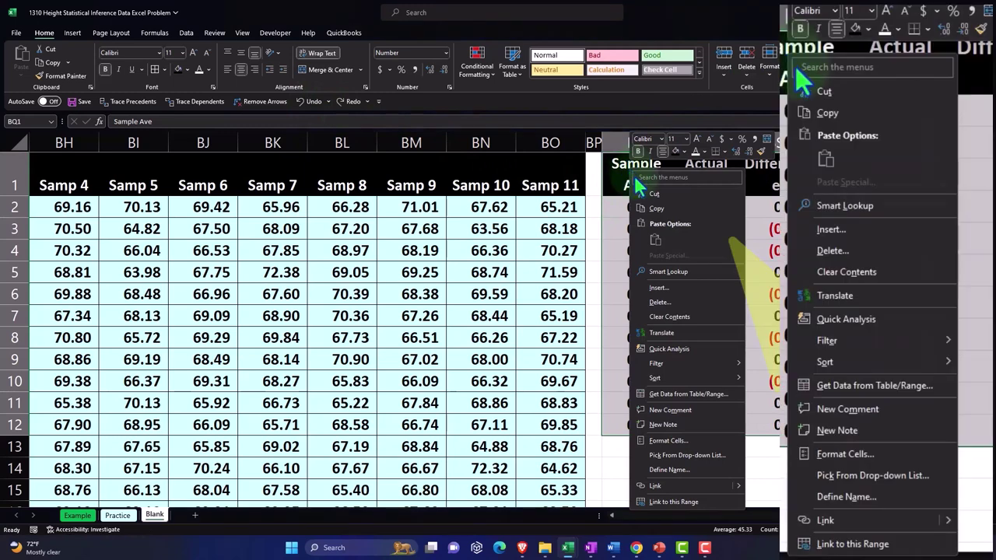
click(651, 190)
click(696, 178)
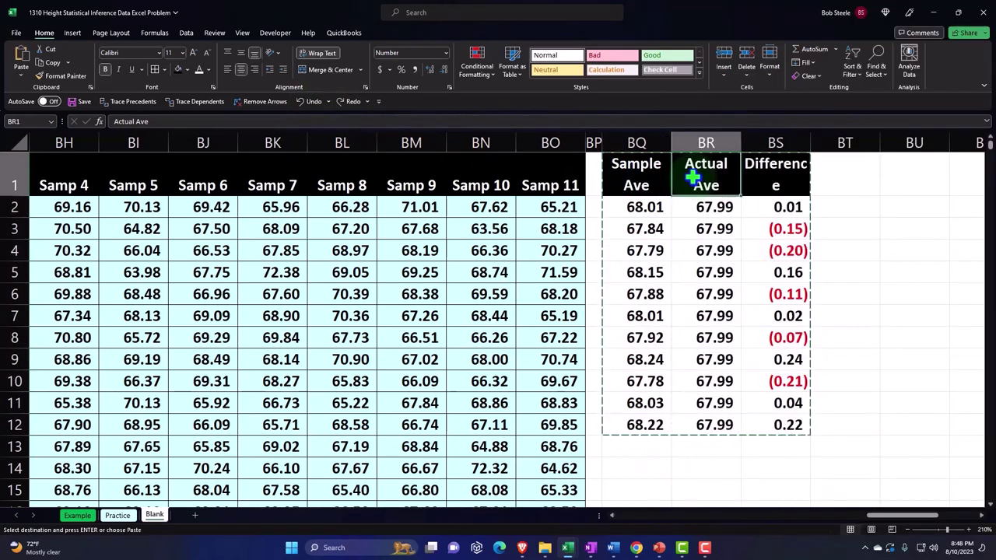
key(ctrl+v)
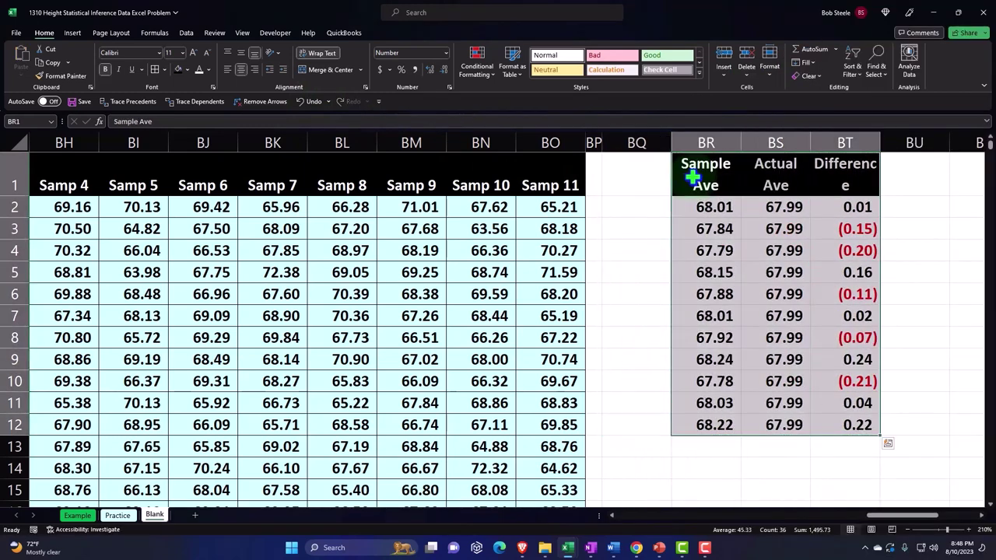
click(312, 103)
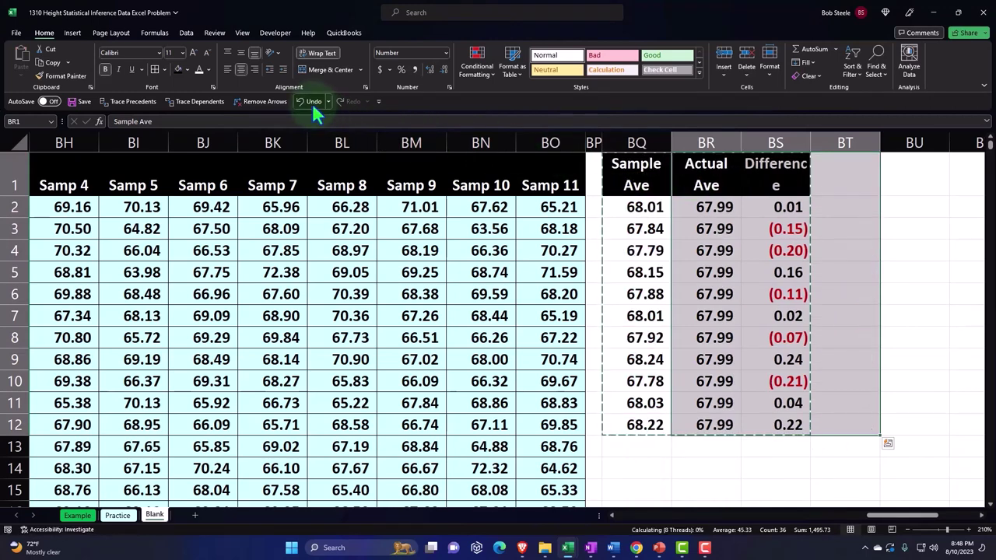
drag(633, 167, 636, 420)
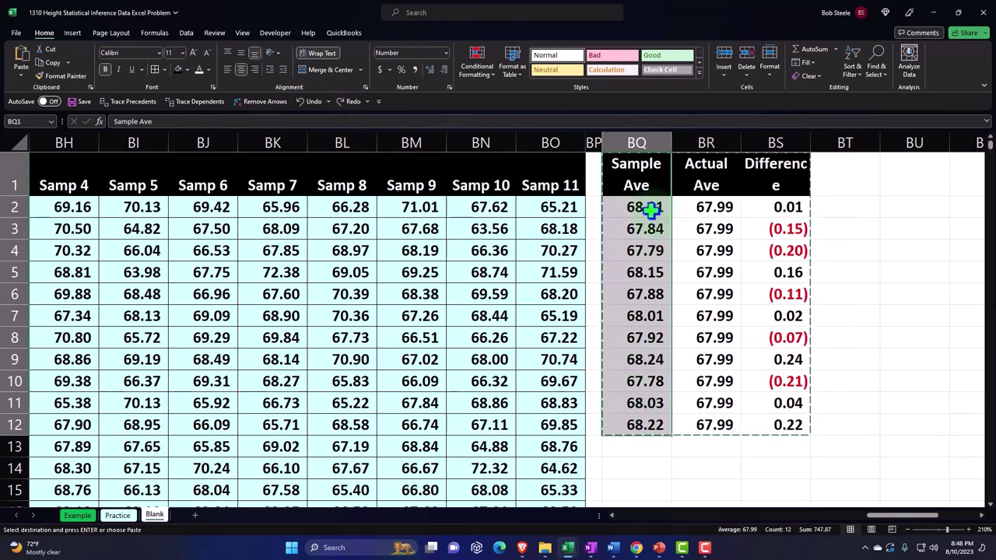
Step: Insert cells at BQ1:BQ12 with Shift cells right, pushing the table into BR–BT
right_click(645, 185)
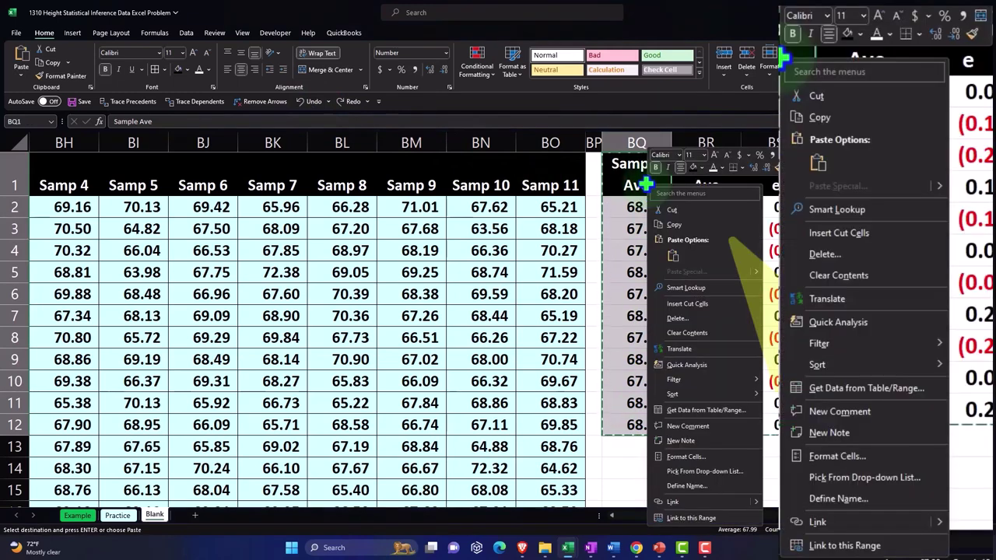
key(Escape)
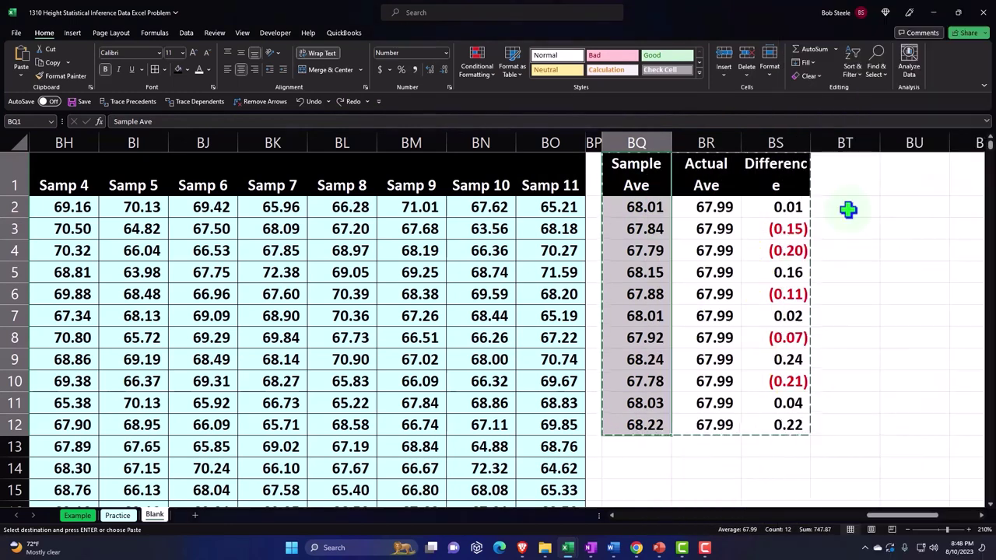
double_click(846, 207)
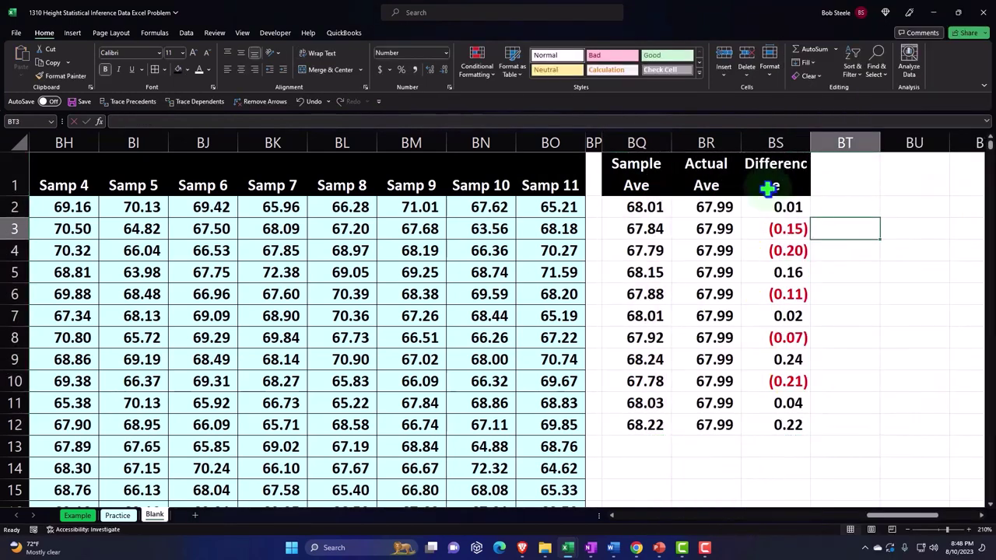
drag(645, 162, 651, 426)
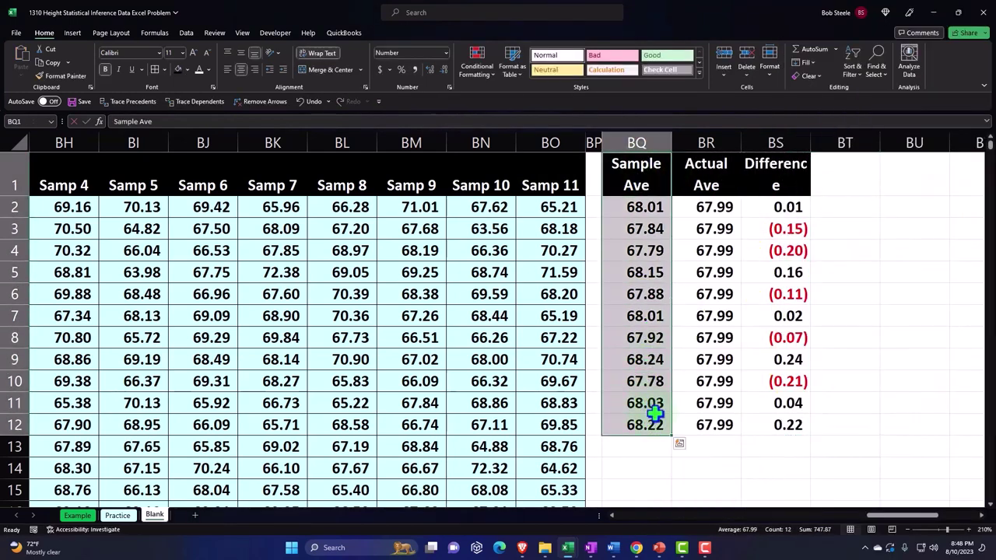
right_click(654, 246)
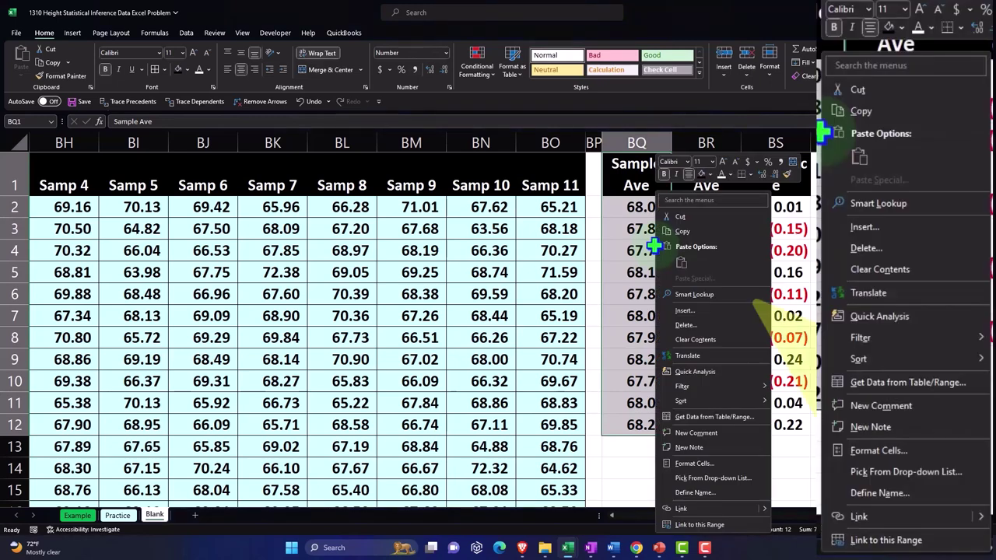
click(685, 311)
drag(671, 282, 480, 234)
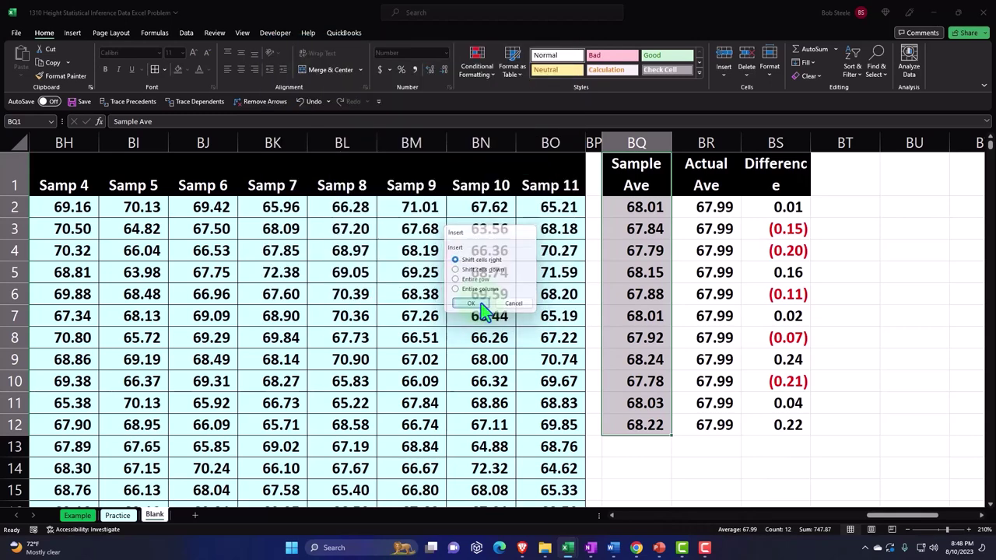
click(480, 305)
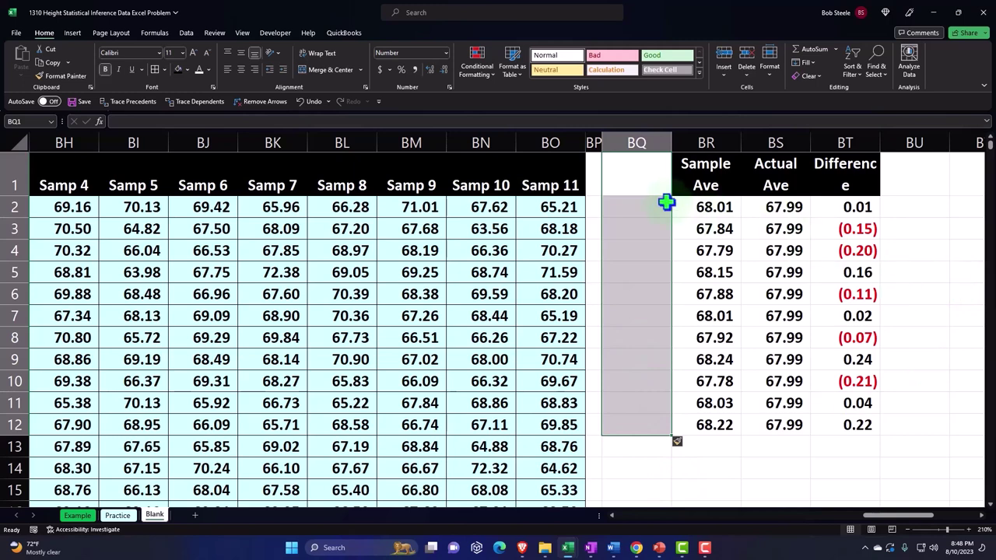
Step: Label BQ13 'Average' and enter =AVERAGE(BR2:BR12) for the Sample Ave average
click(640, 445)
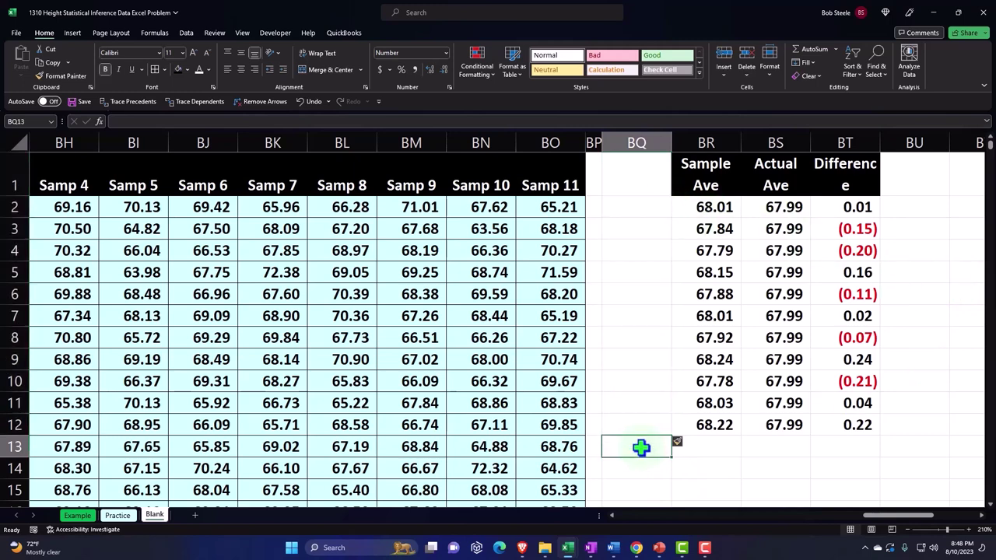
text(Average)
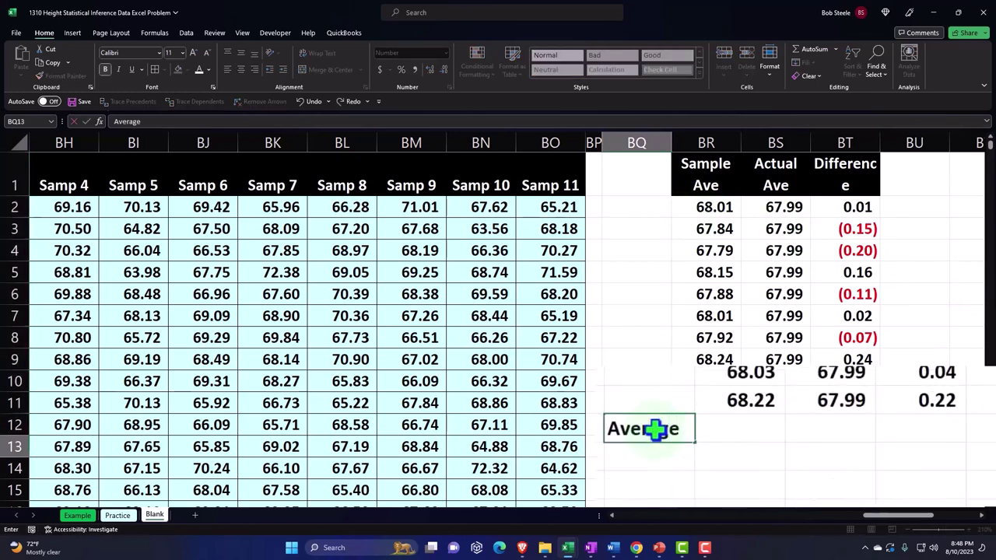
key(Tab)
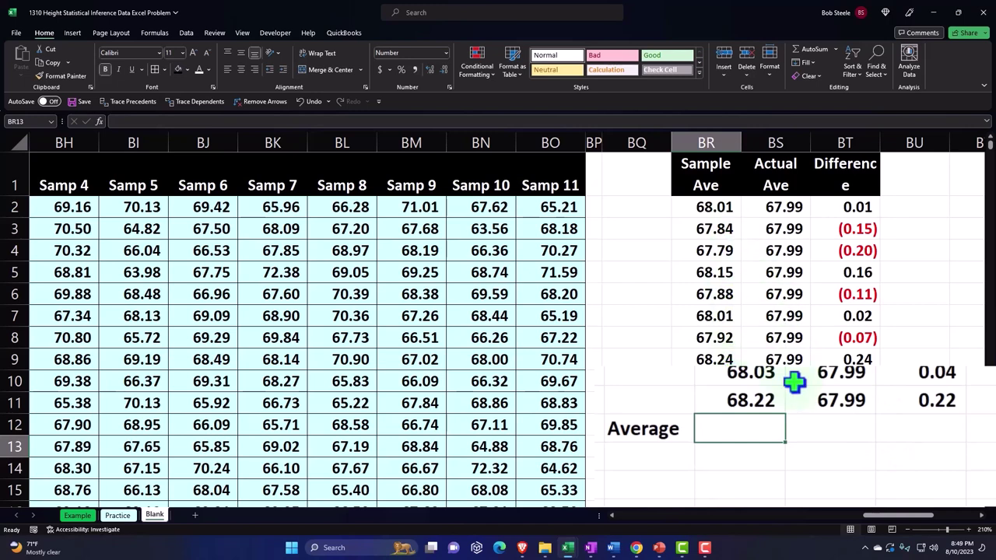
text(=average)
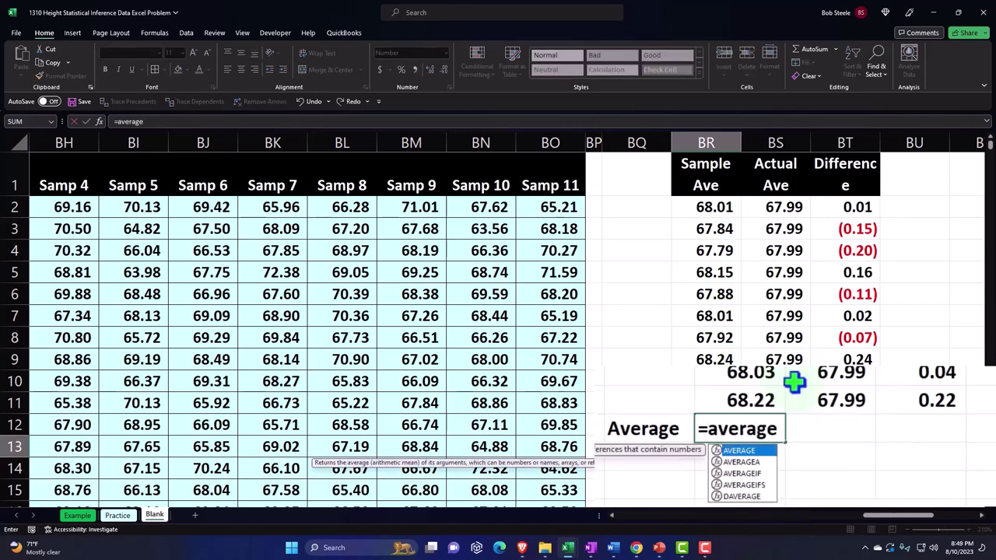
text(()
key(Up)
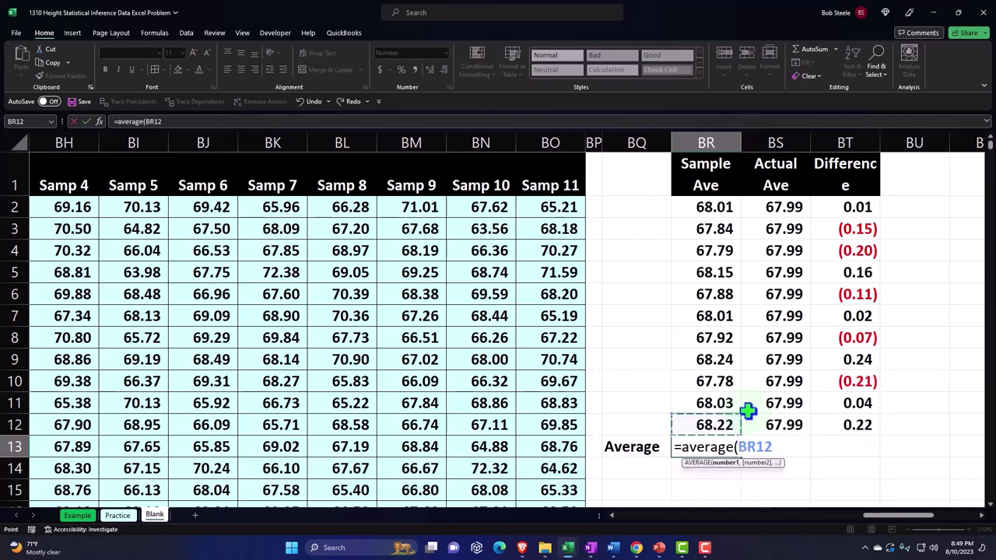
key(shift+Up)
key(shift+Up)
key(shift+Up)
key(shift+Up)
key(shift+Up)
key(shift+Up)
key(shift+Up)
key(shift+Up)
key(shift+Up)
key(shift+Up)
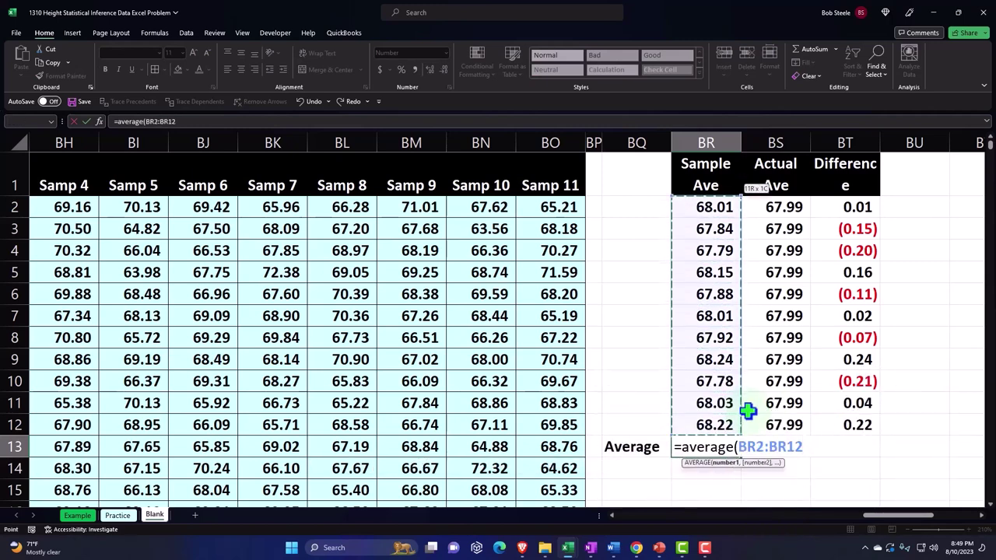
key(Return)
Step: Set the Actual Ave average in BS13 to =+BS12
key(Right)
key(Right)
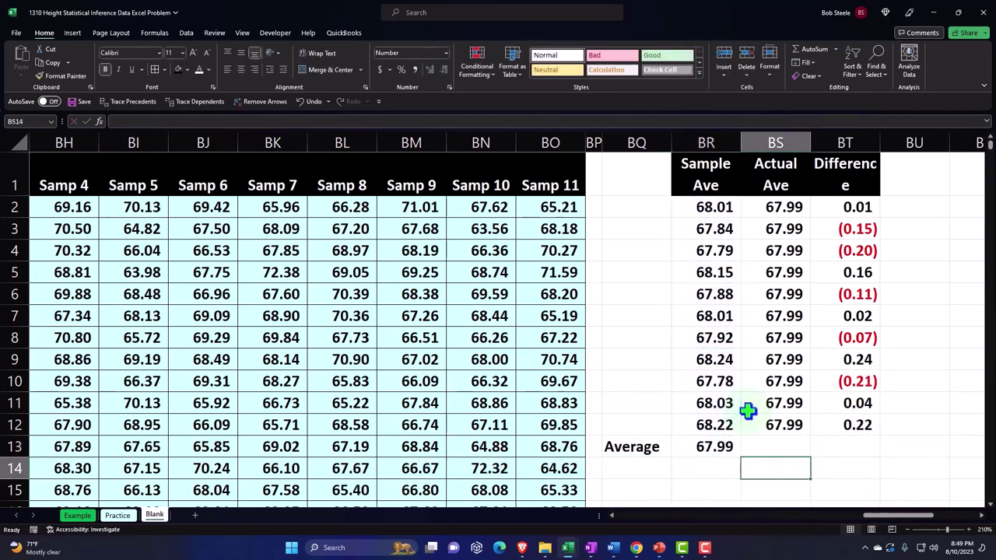
key(Up)
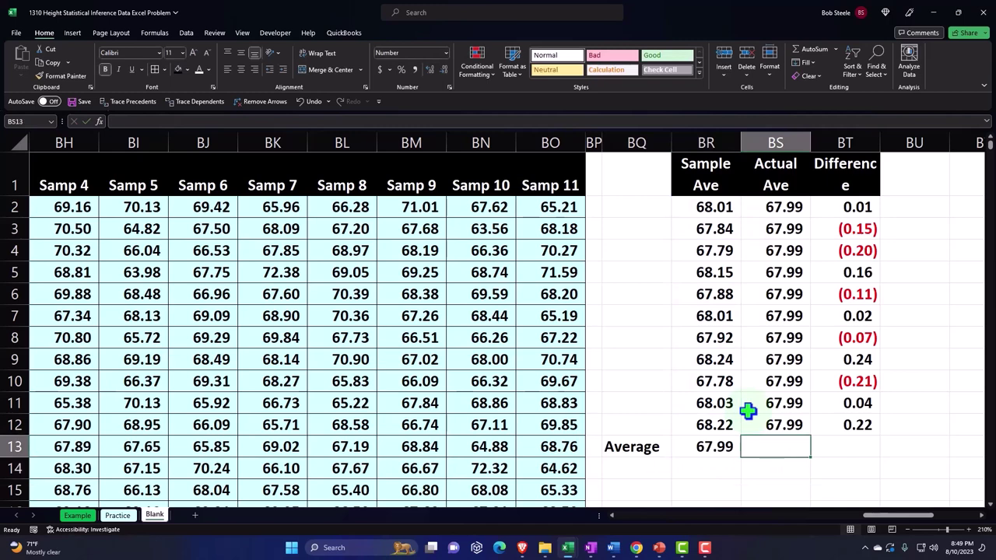
text(+)
key(Up)
key(Return)
Step: Enter the average difference in BT13 as =+BR13-BS13
key(Right)
key(Up)
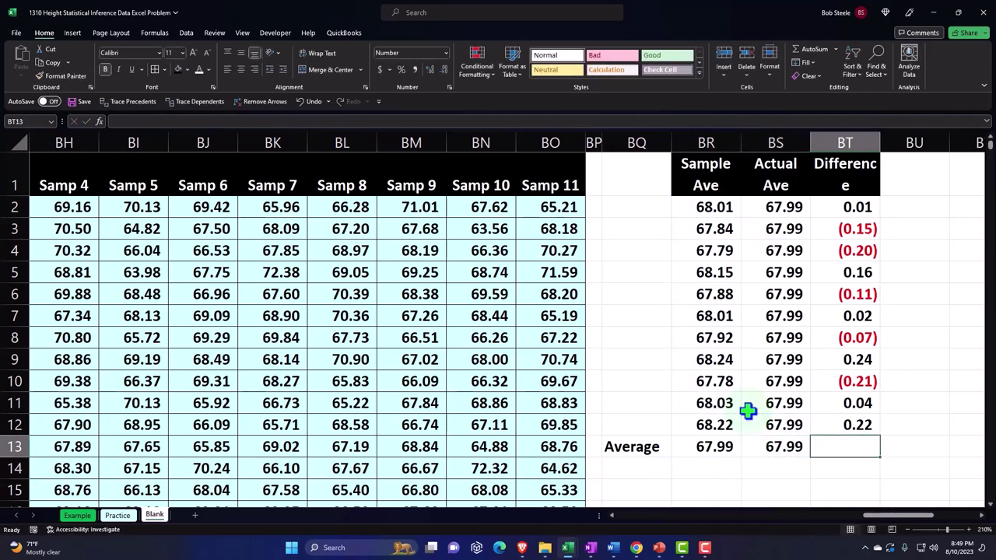
text(+)
key(Left)
key(Left)
text(-)
key(Left)
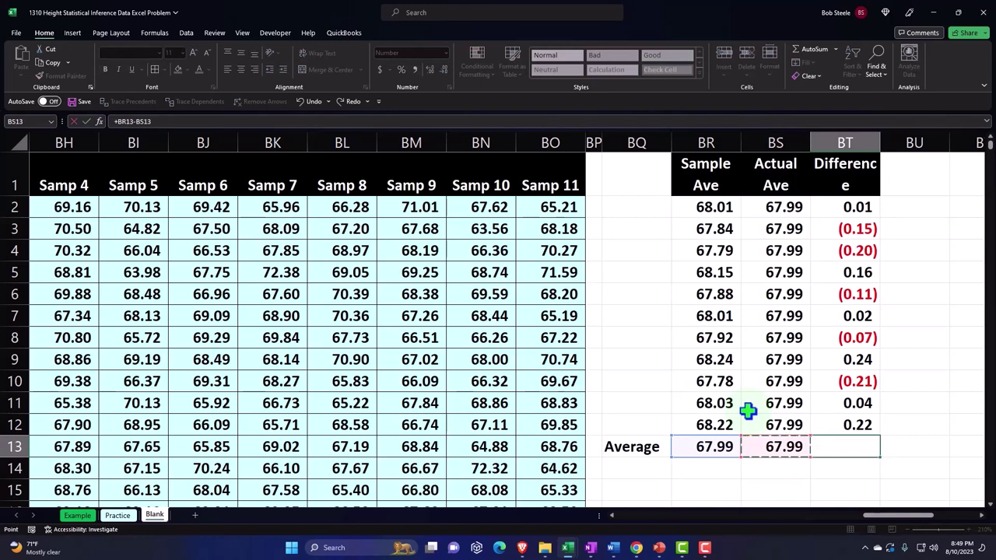
key(ctrl+Return)
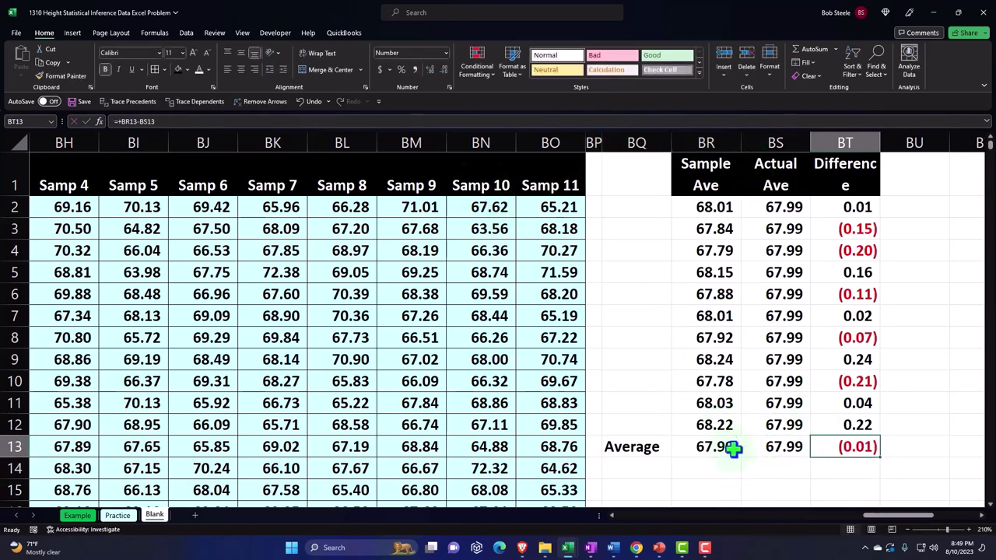
Step: Show the Average row values in BR13:BT13 with four decimal places
drag(720, 447, 752, 447)
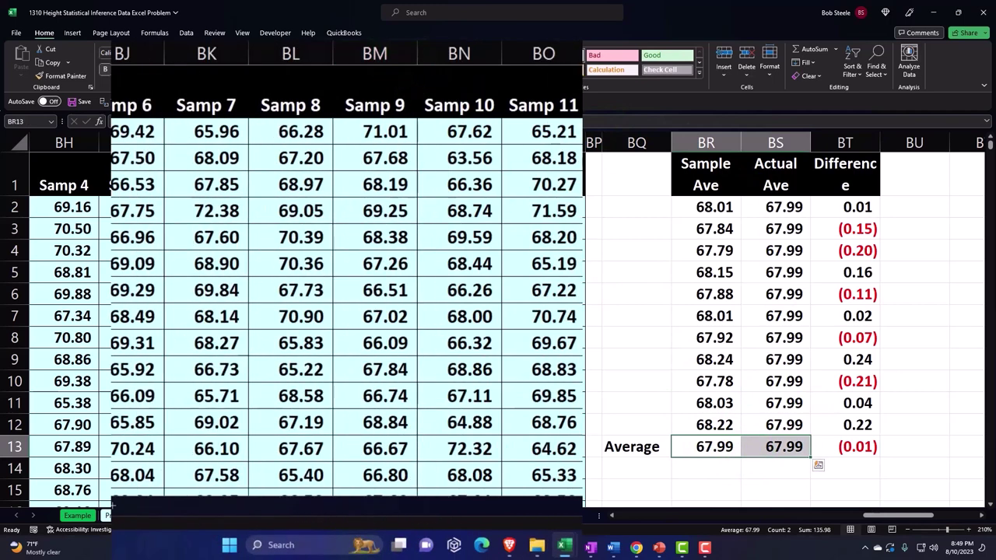
click(545, 70)
click(544, 70)
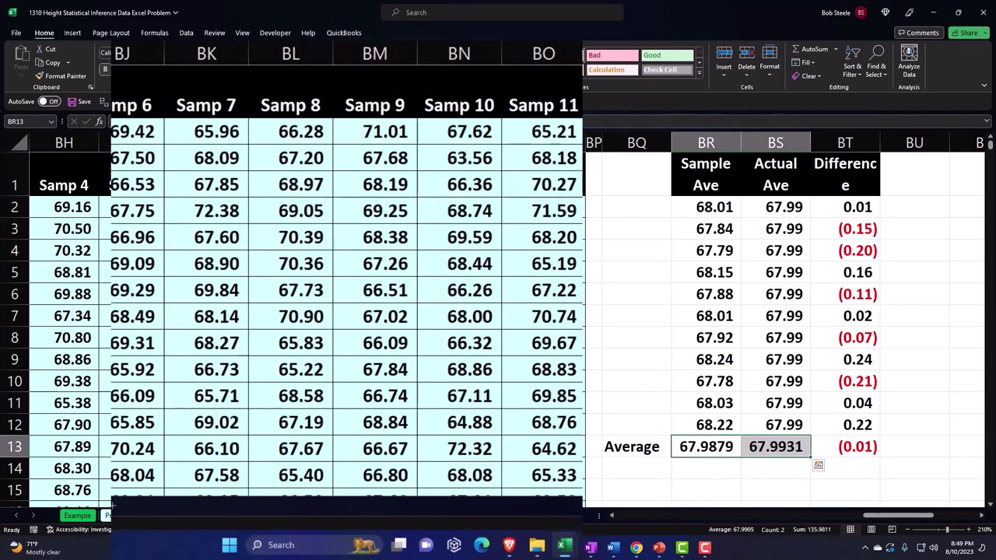
click(839, 446)
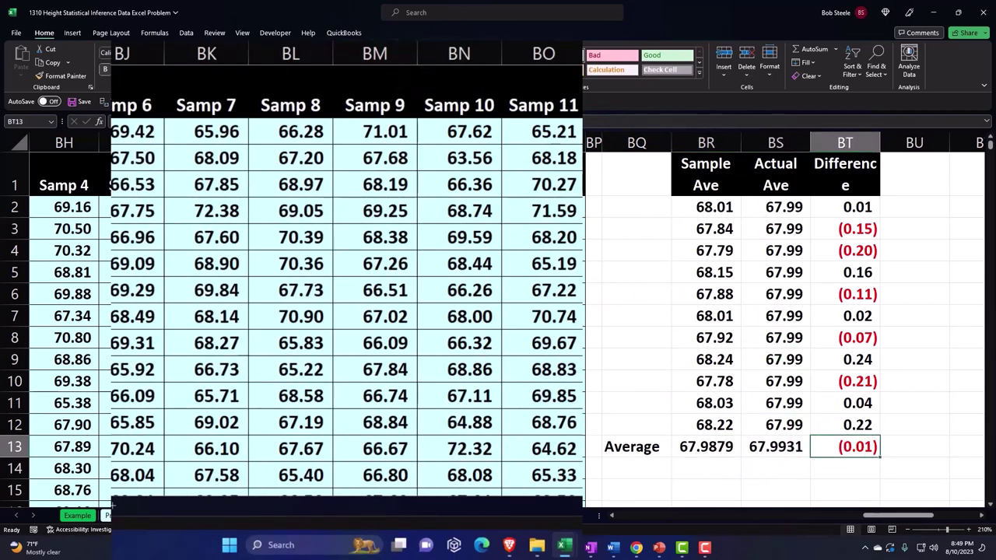
click(545, 70)
click(545, 70)
click(640, 333)
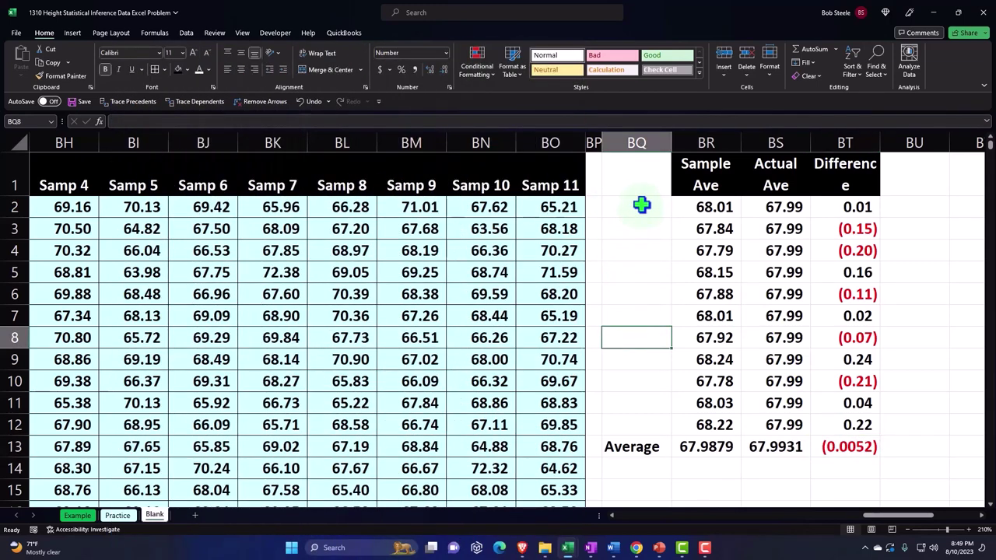
Step: Fill the Ave table BQ2:BT13 with light blue
drag(641, 205, 820, 444)
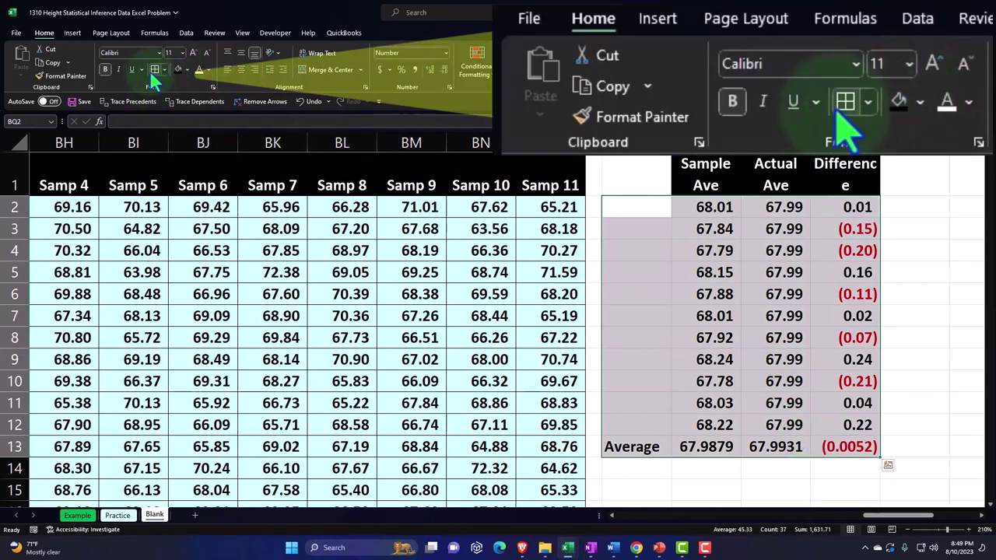
click(187, 69)
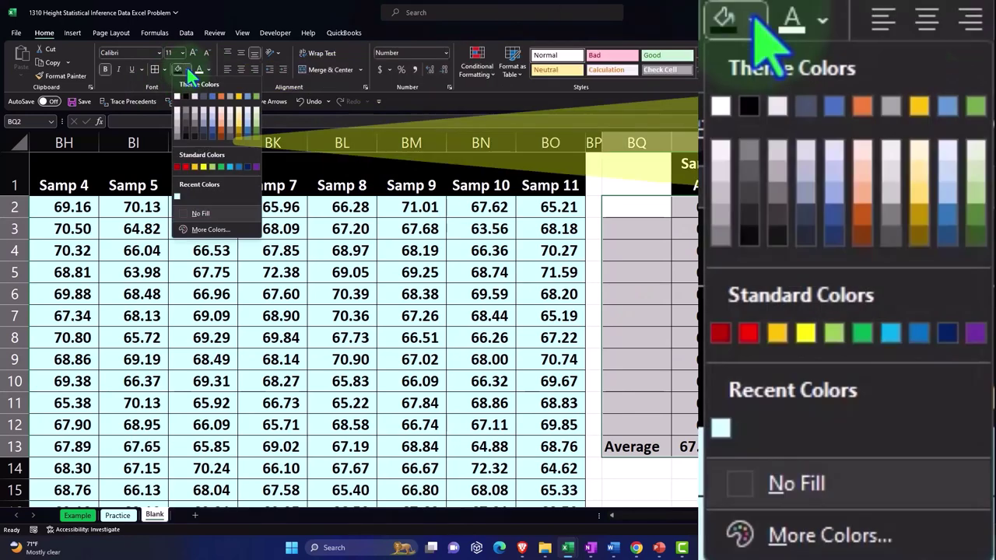
click(179, 200)
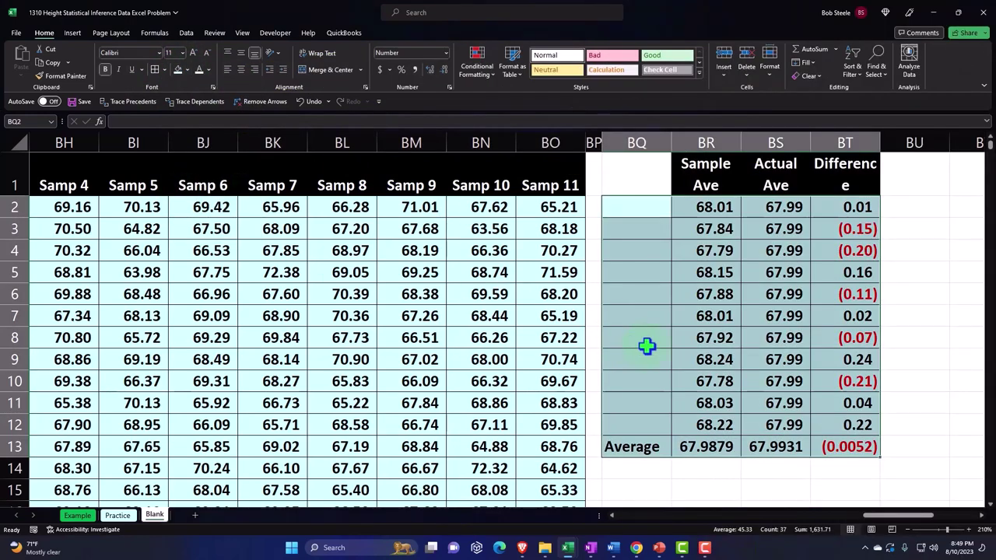
click(646, 345)
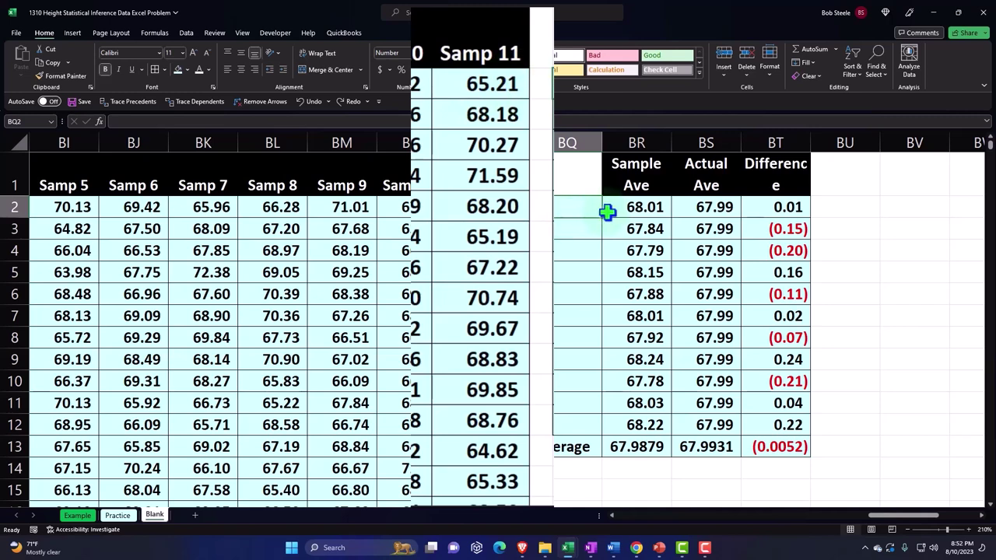
drag(632, 206, 620, 465)
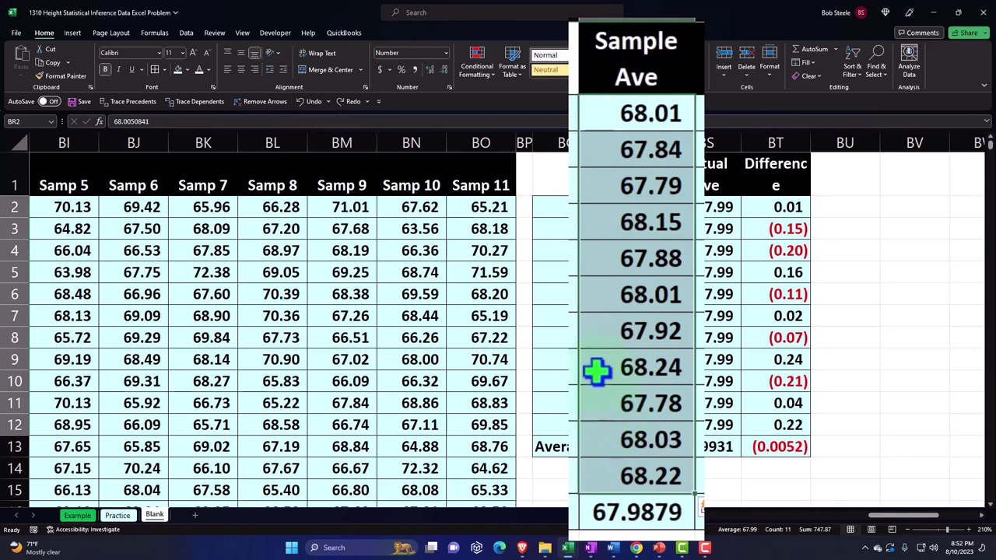
click(490, 206)
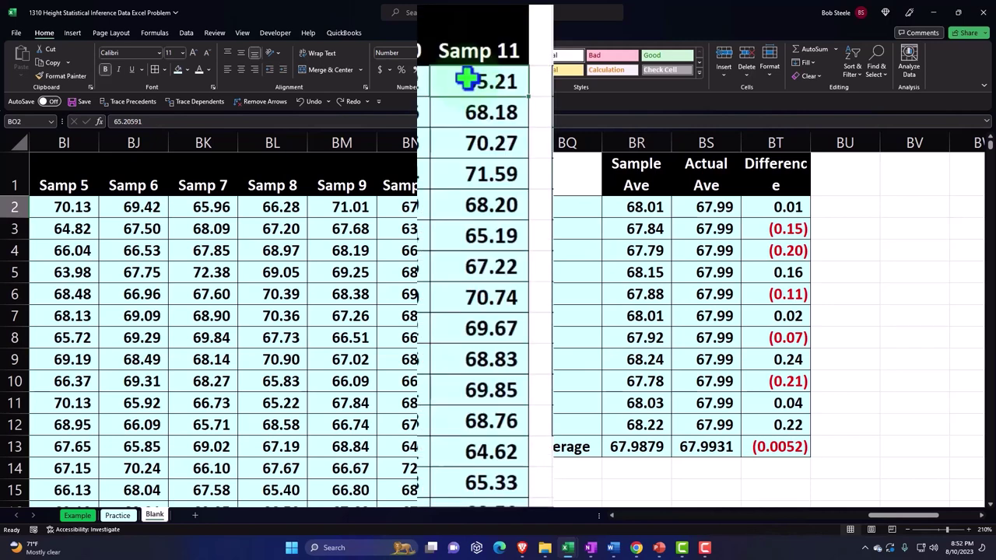
key(ctrl+shift+Down)
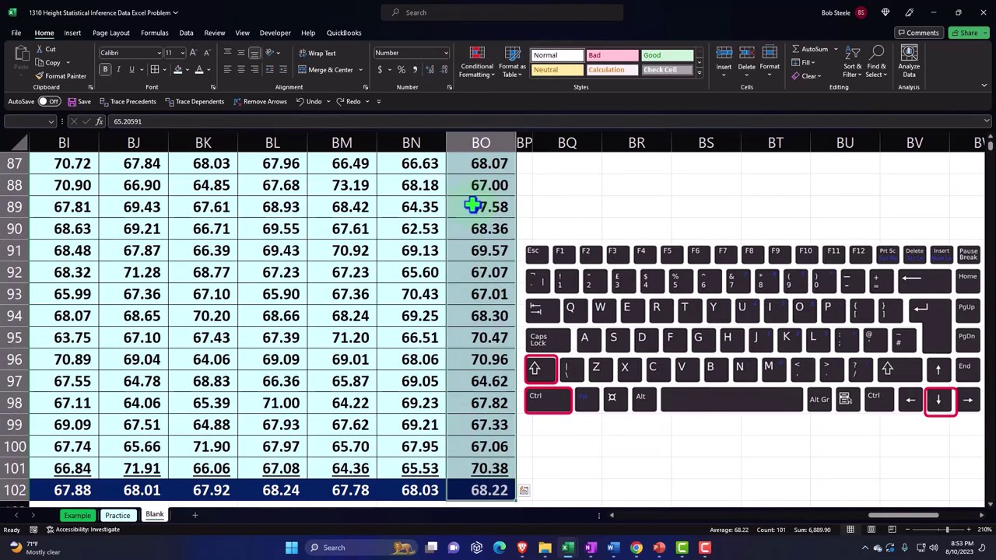
key(shift+Up)
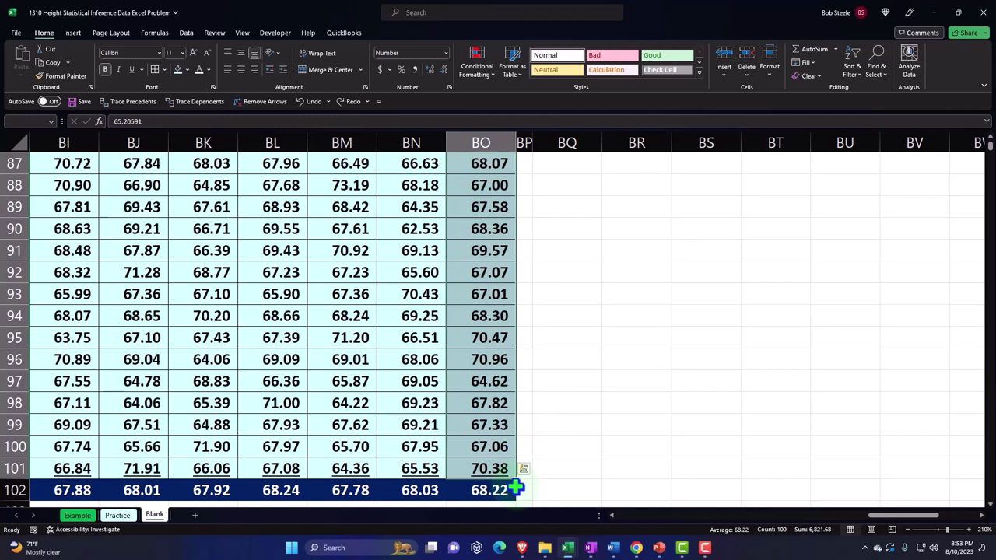
key(ctrl+BackSpace)
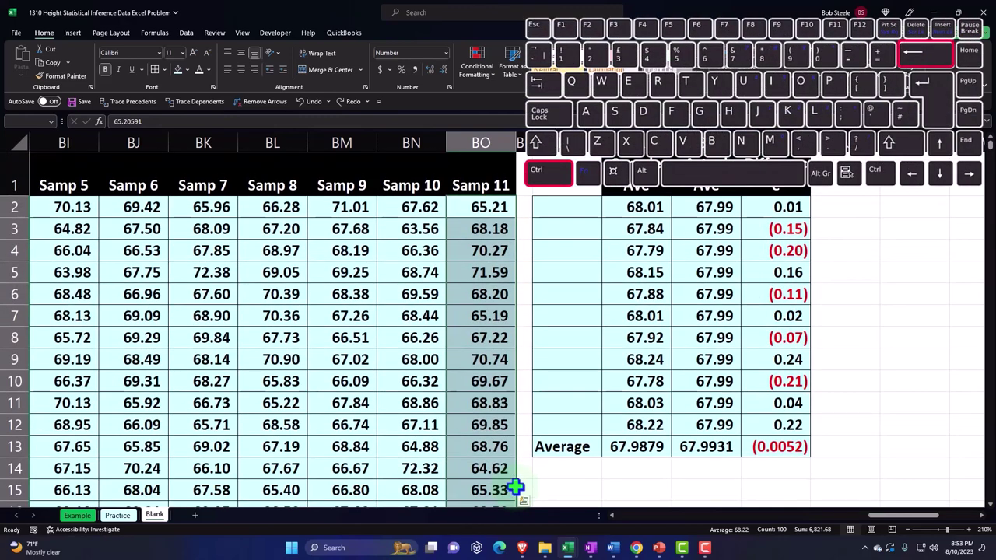
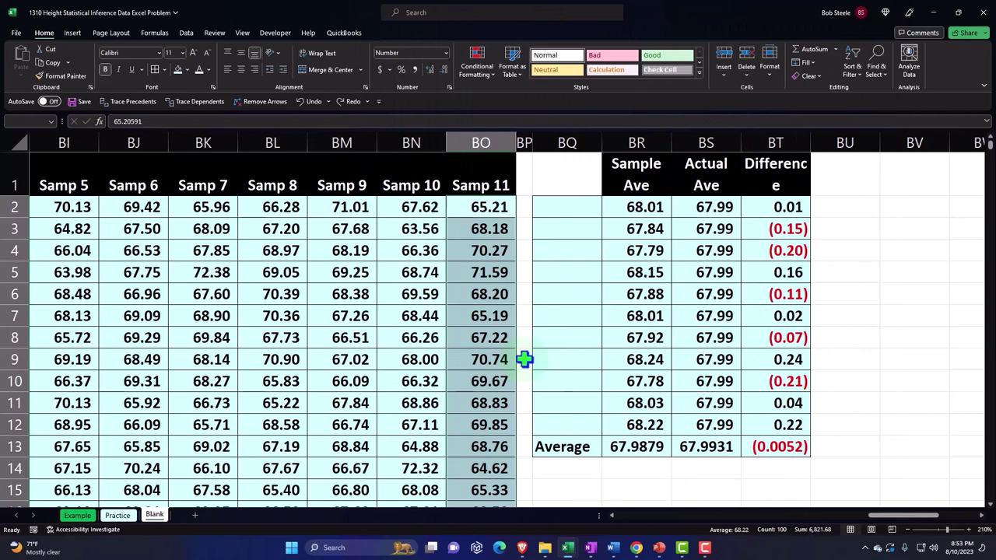
Step: Insert a histogram of the Samp 11 values and move it below the Average row
scroll(524, 359, down, 2)
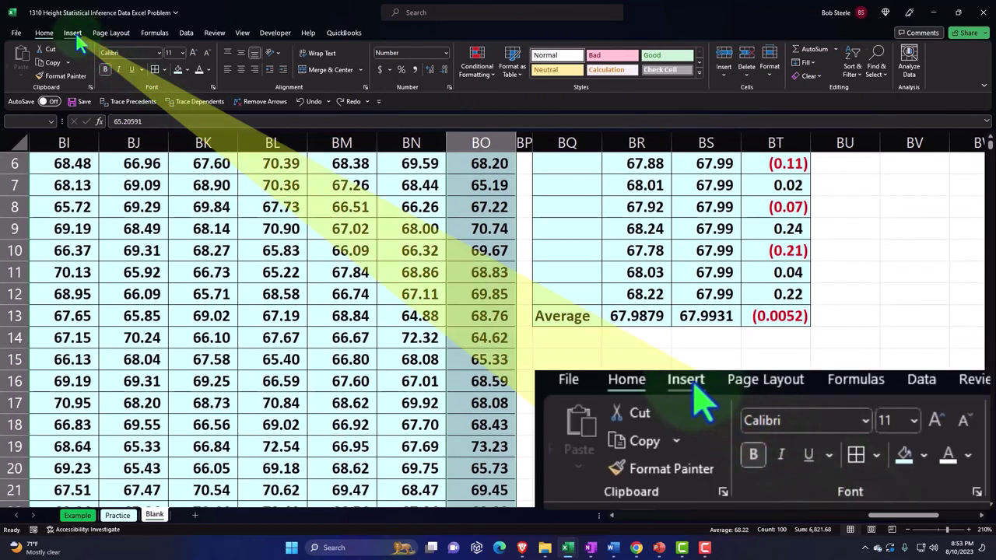
click(75, 34)
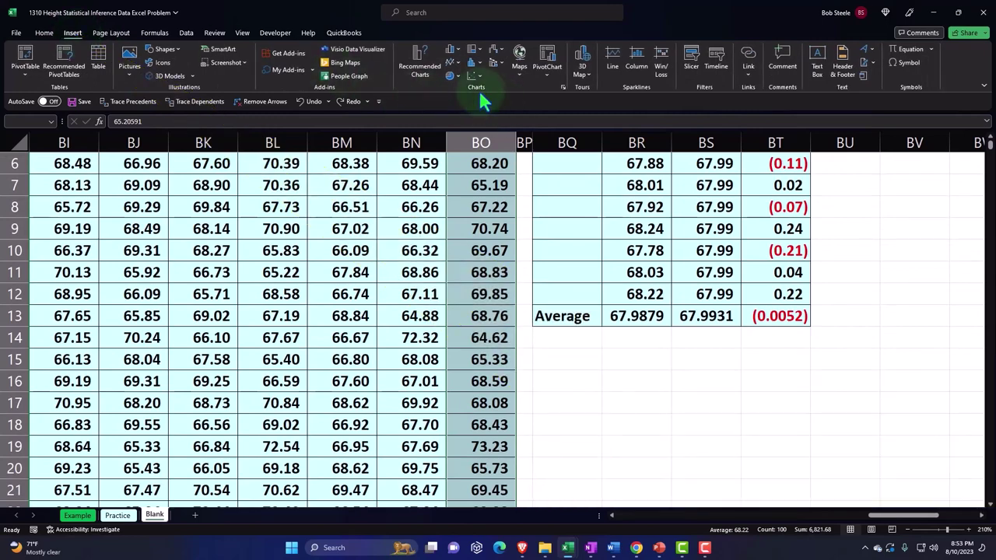
click(475, 62)
click(478, 103)
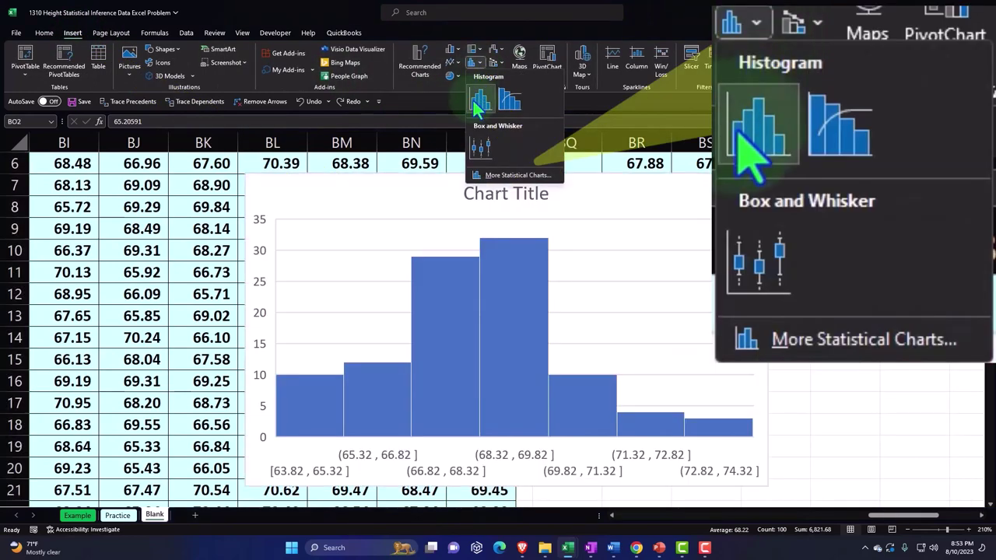
drag(391, 259, 584, 349)
Step: Delete the histogram's placeholder chart title, restoring the chart after an accidental deletion
click(770, 360)
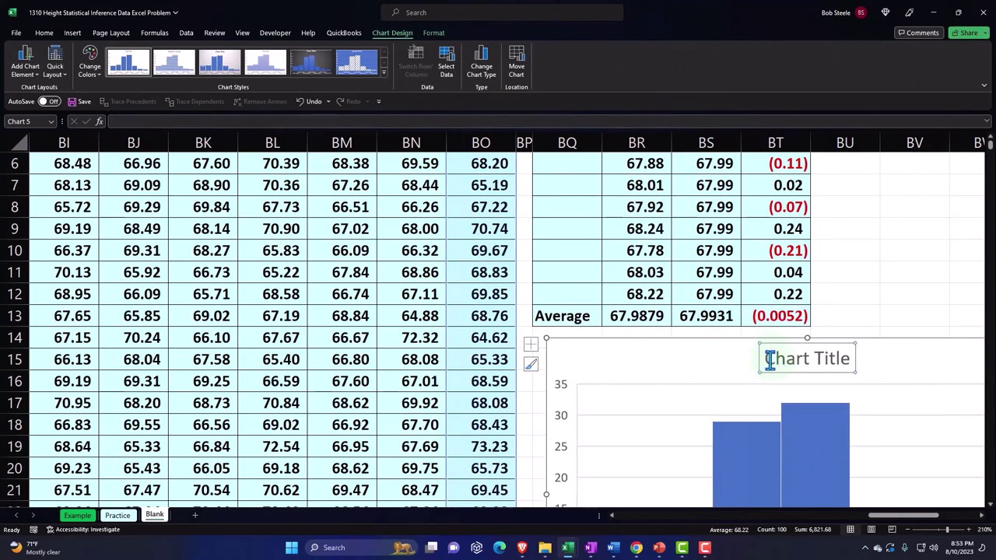
key(Escape)
key(Delete)
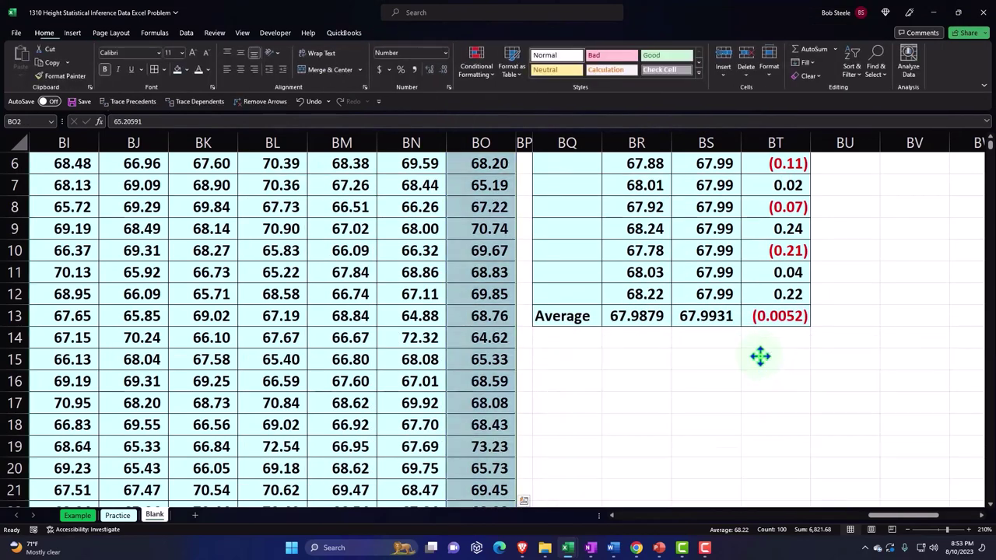
click(312, 103)
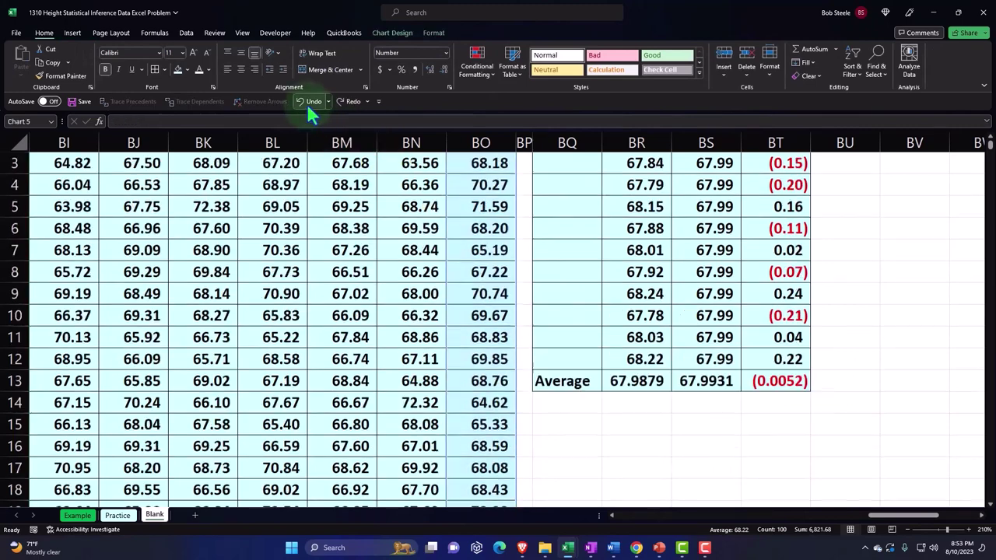
click(771, 365)
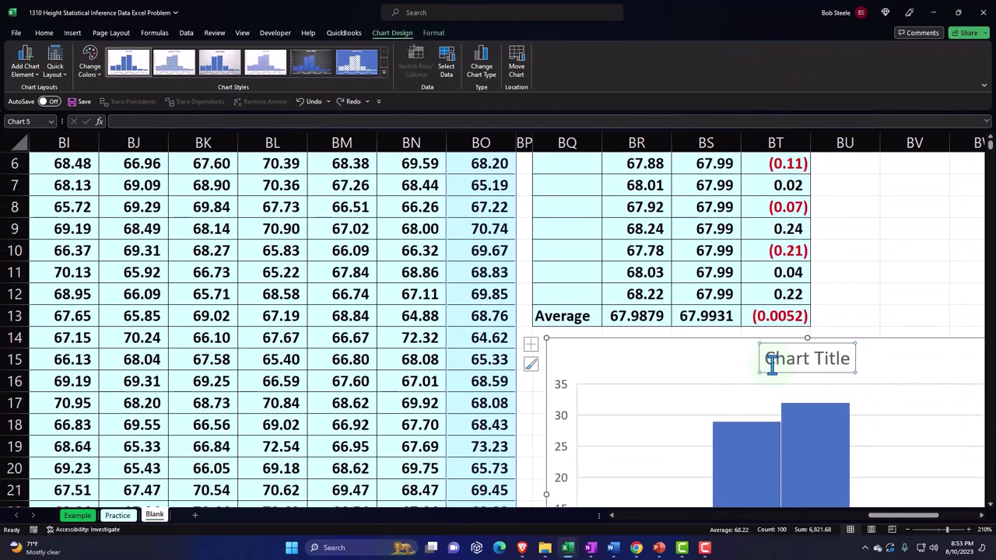
key(Delete)
Step: Adjust the Samp 11 histogram's size and position, then return to the cells
scroll(782, 319, down, 3)
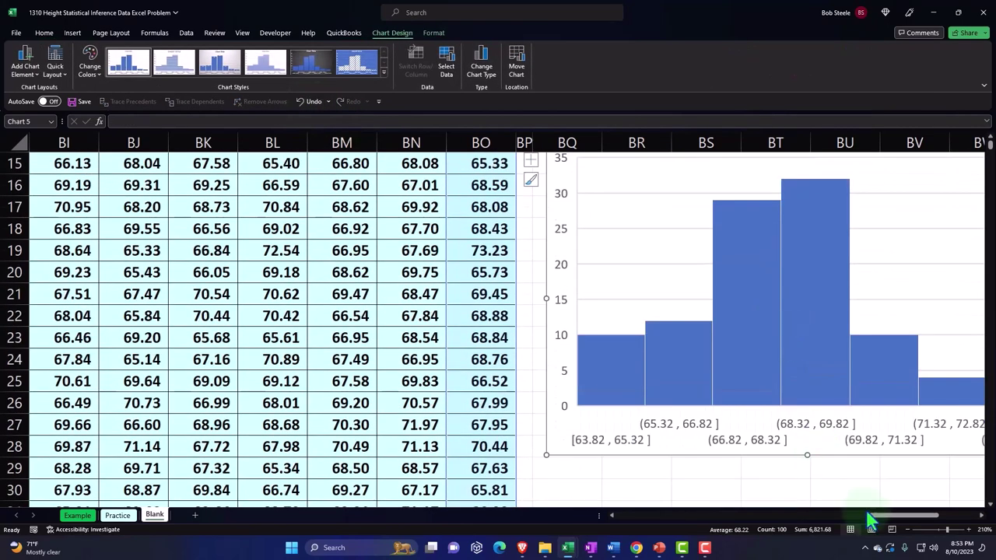
drag(870, 520, 507, 534)
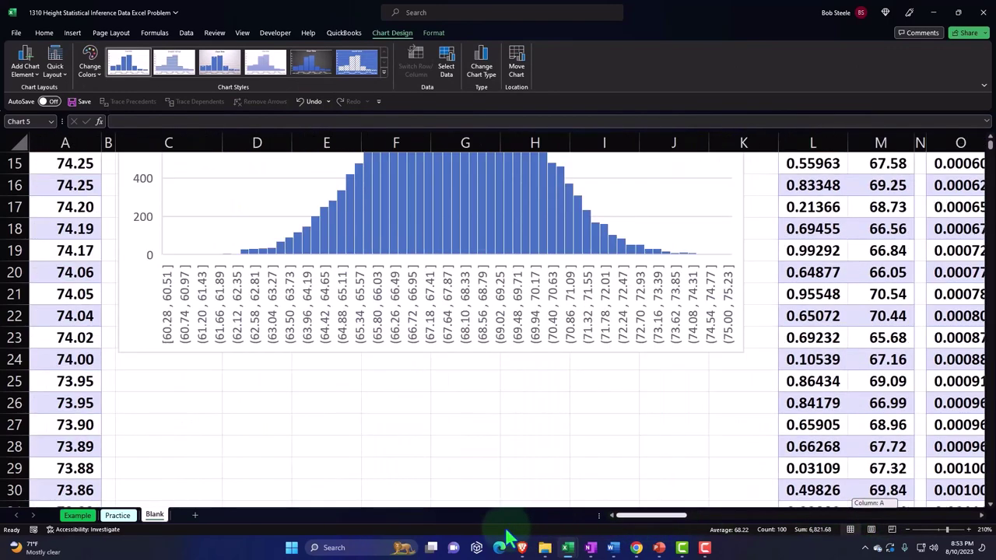
scroll(459, 405, up, 3)
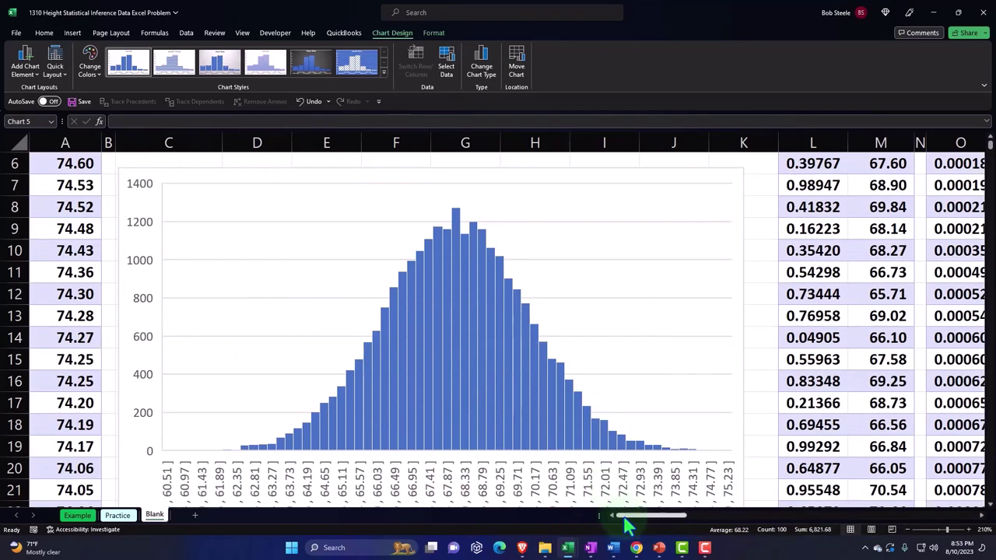
drag(629, 516, 900, 527)
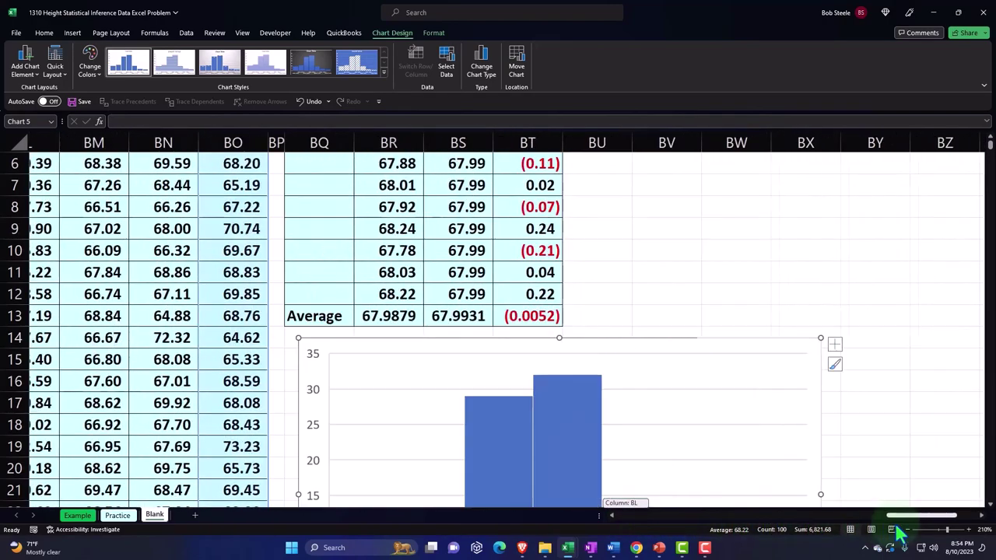
scroll(775, 430, down, 3)
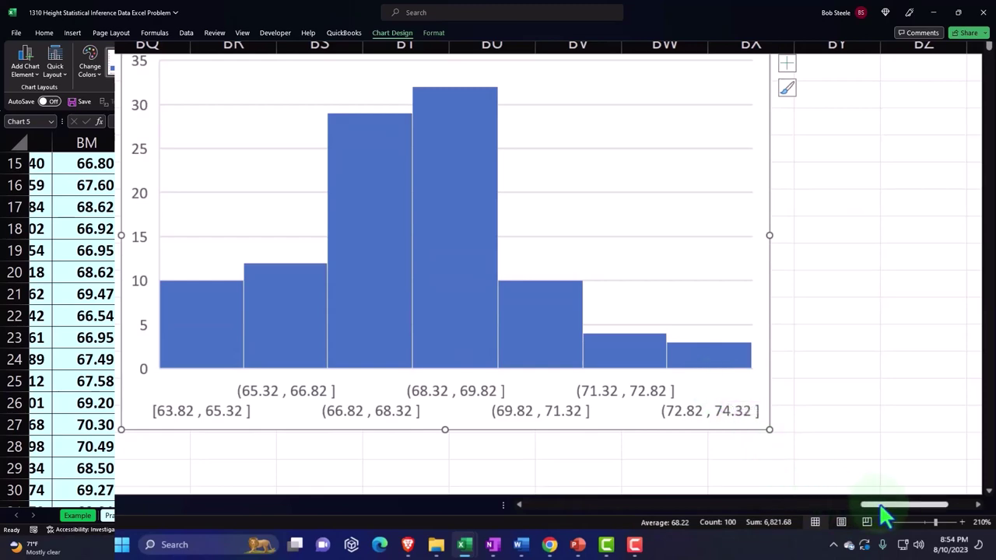
scroll(603, 463, up, 3)
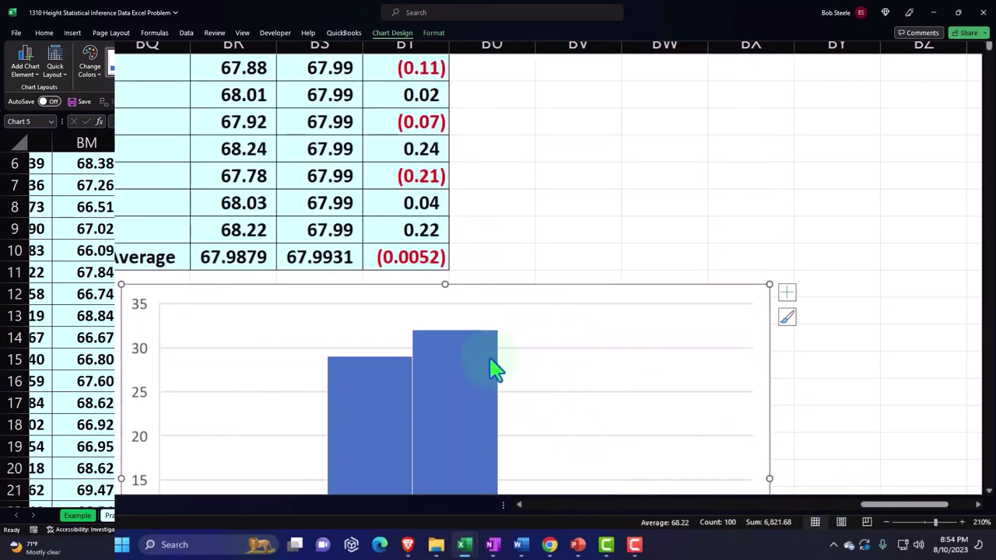
mouse_move(493, 370)
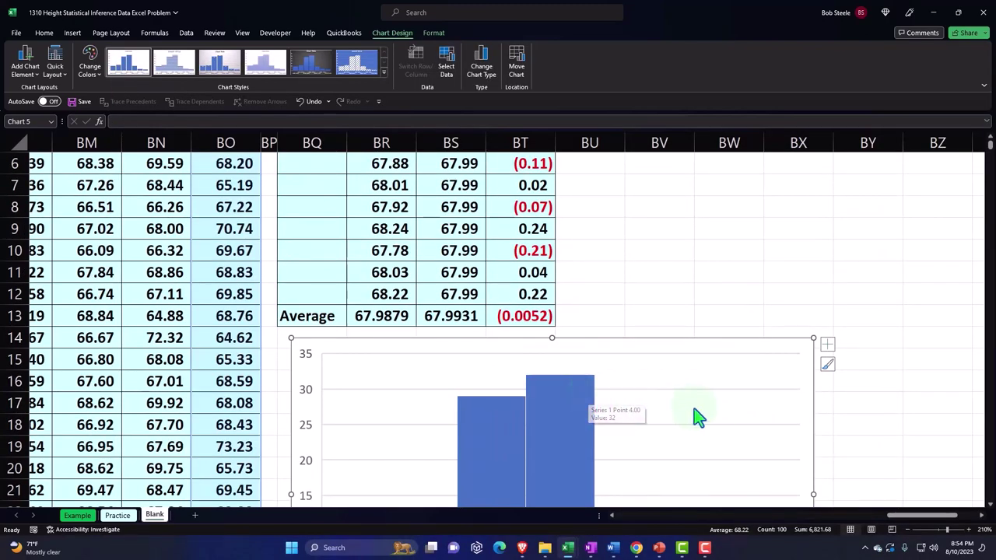
drag(905, 526, 883, 529)
click(426, 291)
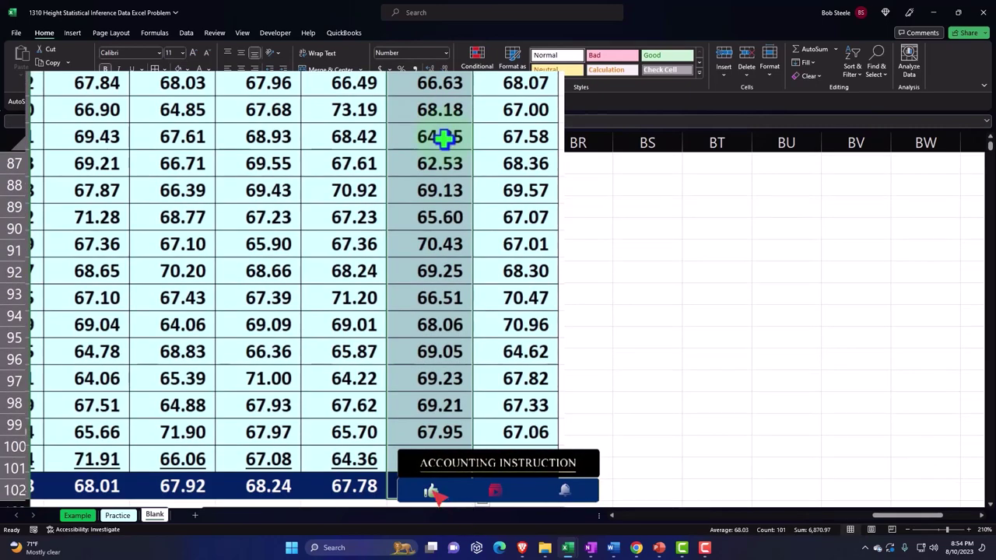
key(ctrl+shift+Down)
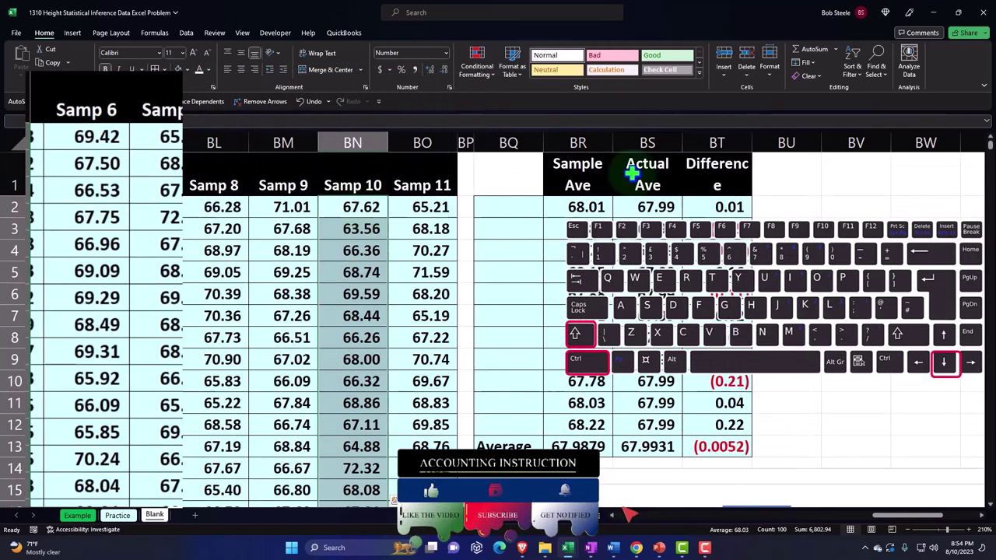
scroll(234, 311, down, 3)
drag(893, 529, 926, 518)
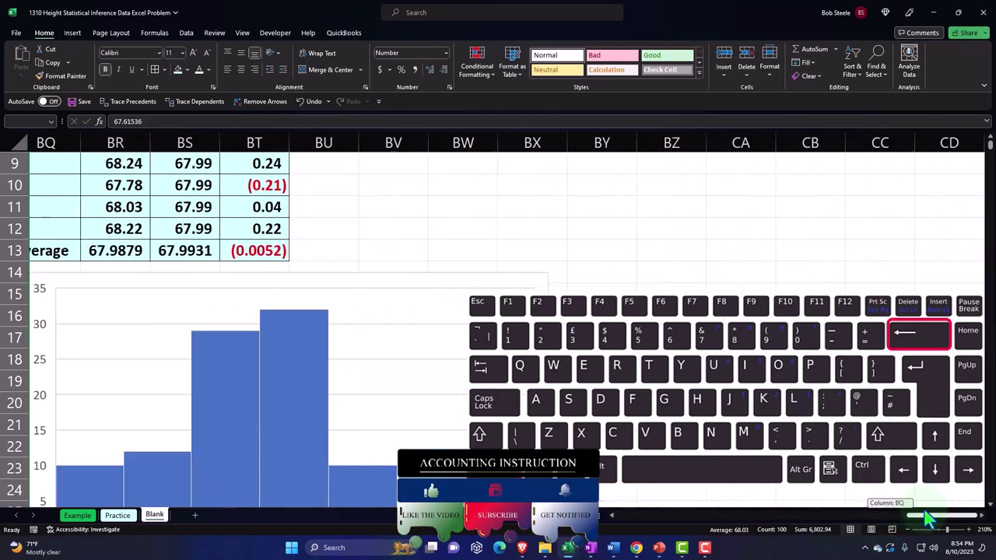
click(72, 32)
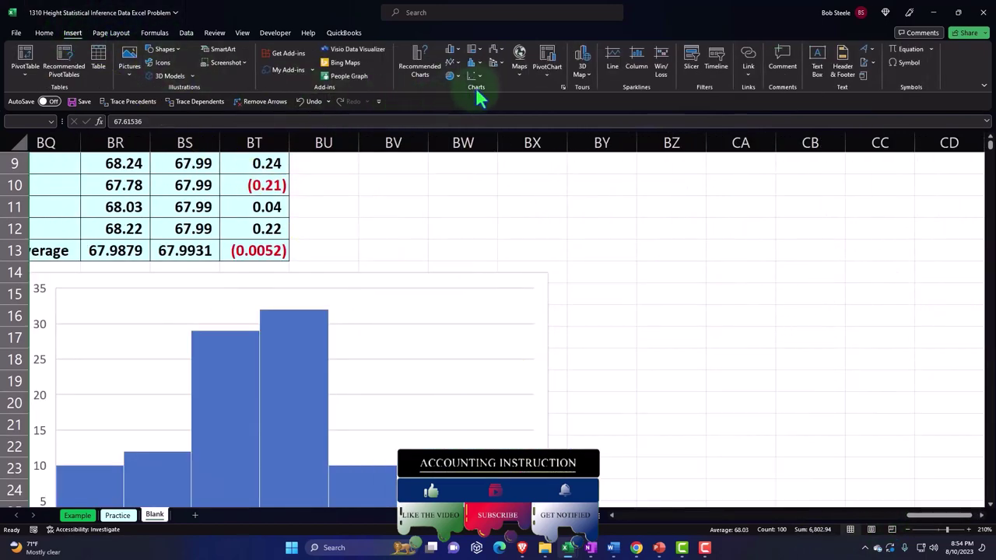
click(476, 62)
click(480, 103)
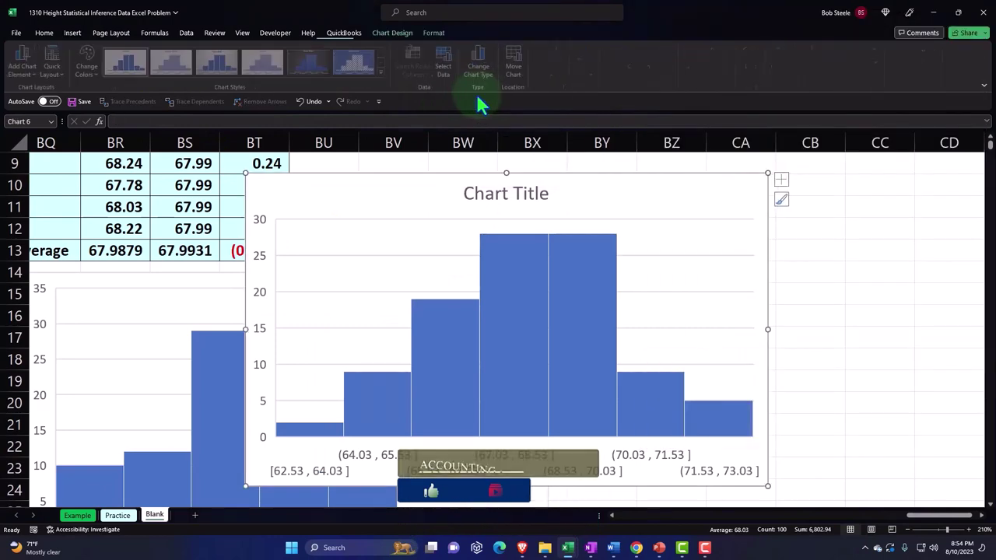
drag(320, 179, 615, 282)
click(806, 306)
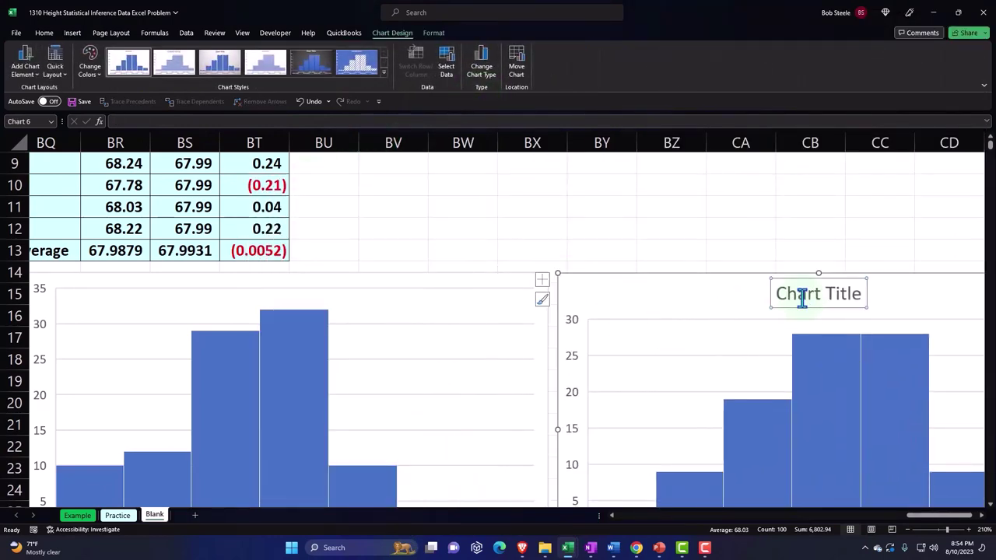
key(Delete)
scroll(797, 342, down, 1)
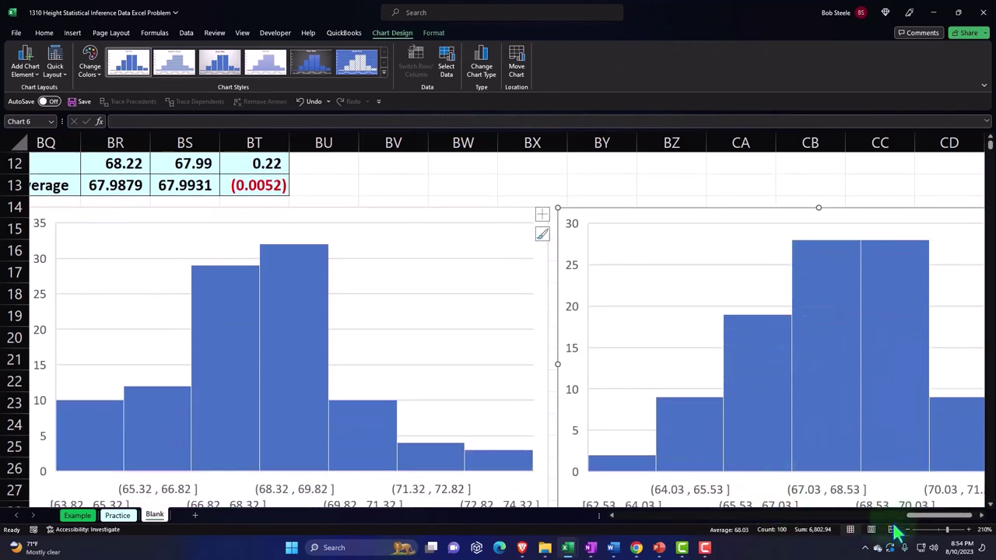
drag(894, 524, 893, 523)
scroll(745, 469, down, 1)
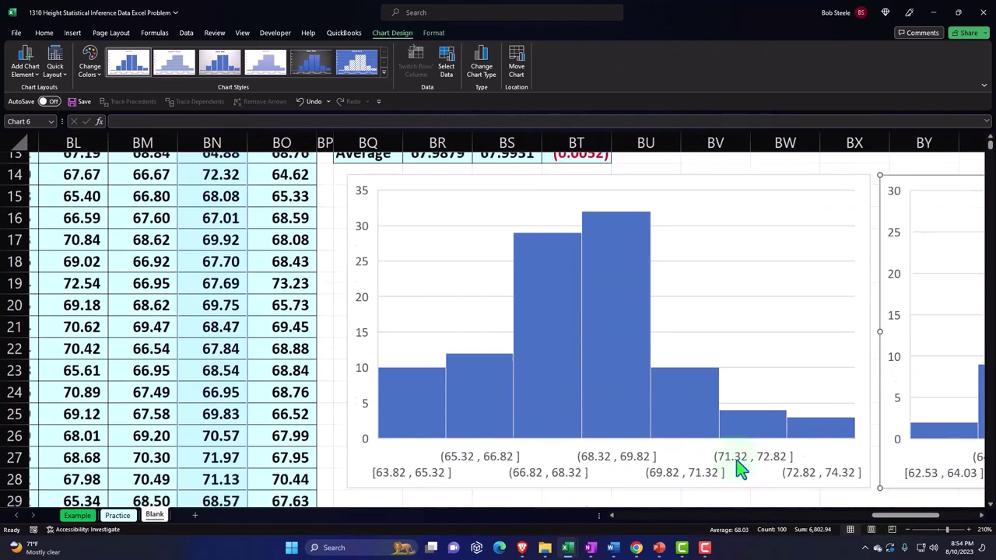
mouse_move(887, 518)
mouse_down()
mouse_move(927, 527)
mouse_move(880, 527)
mouse_up()
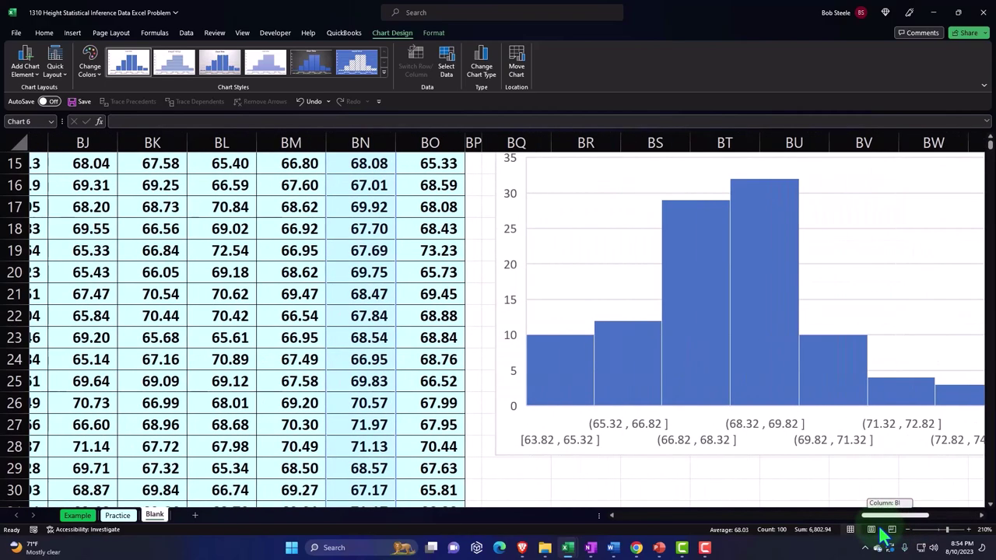
Step: Select the Samp 9 values from BM2 downward, leaving out the average row
scroll(262, 301, up, 5)
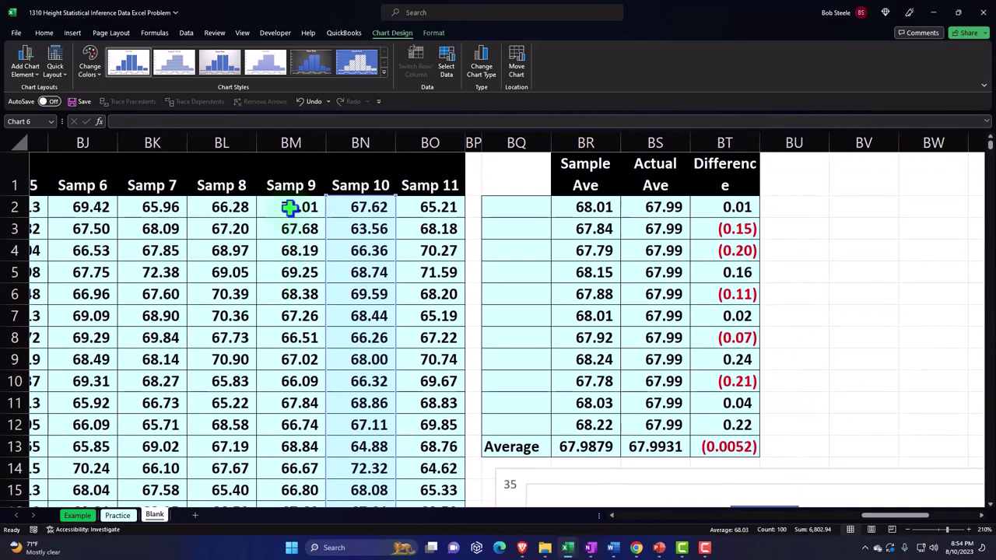
click(289, 206)
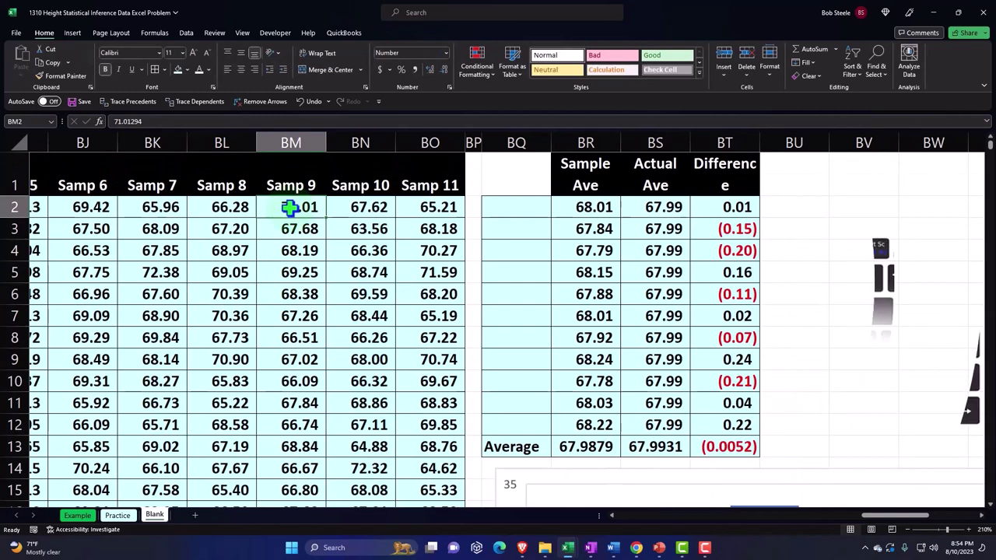
key(ctrl+shift+Down)
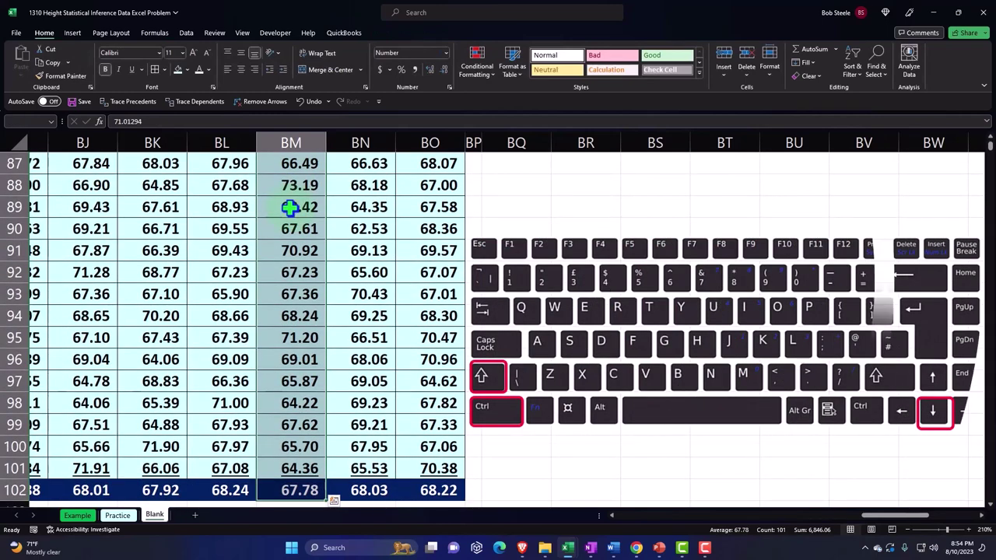
key(shift+Up)
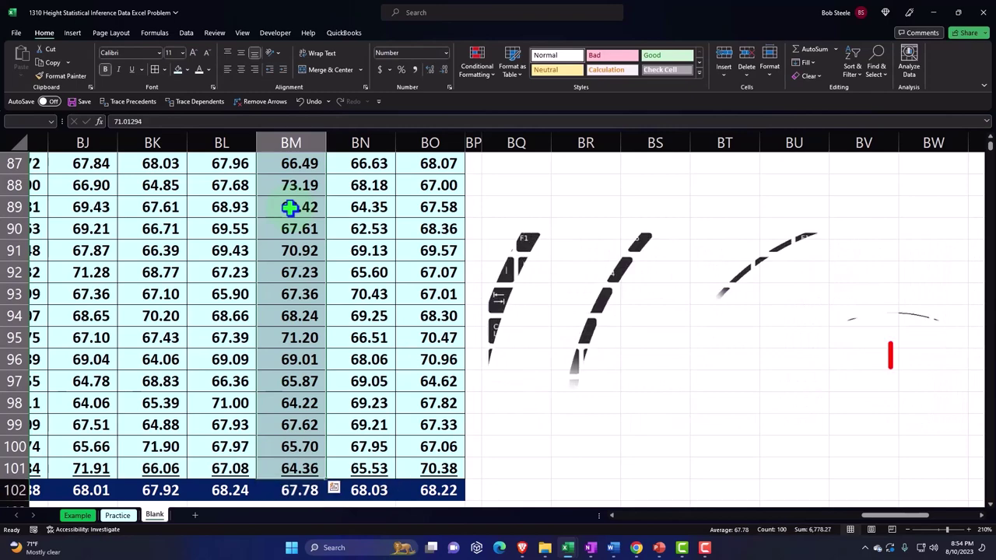
key(ctrl+BackSpace)
key(ctrl)
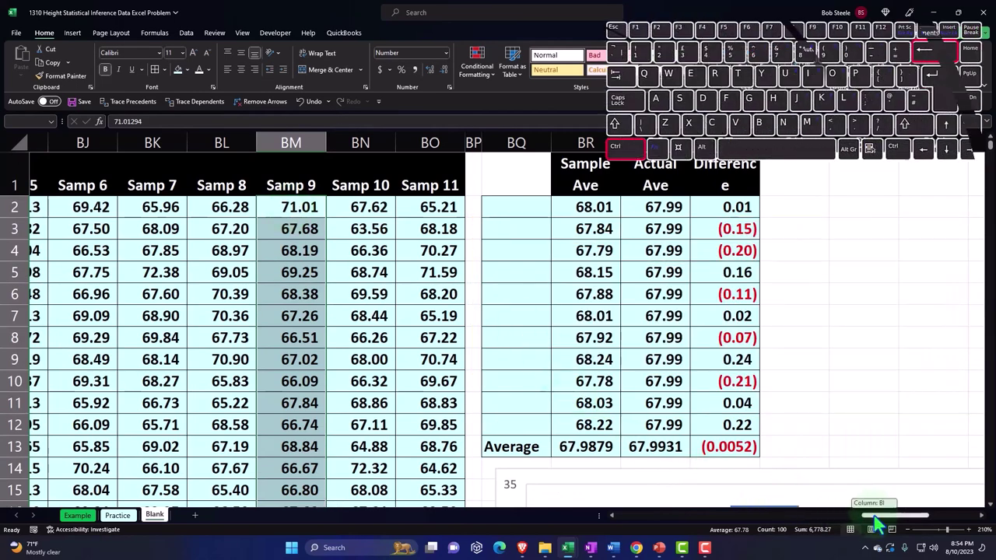
drag(870, 516, 930, 516)
scroll(967, 409, down, 1)
scroll(967, 409, down, 2)
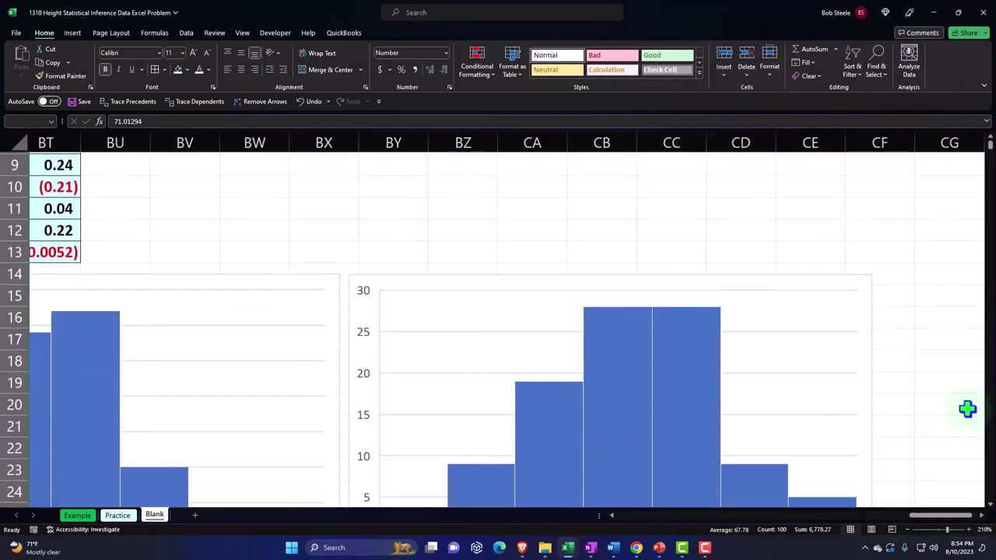
scroll(954, 404, down, 2)
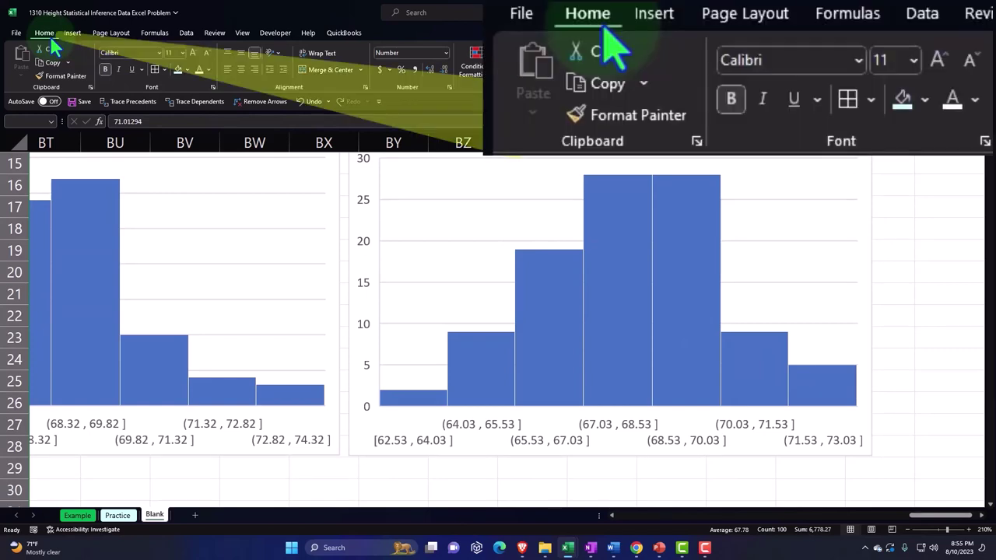
Step: Insert a histogram of the selected Samp 9 values and move it right of the existing histograms
click(81, 37)
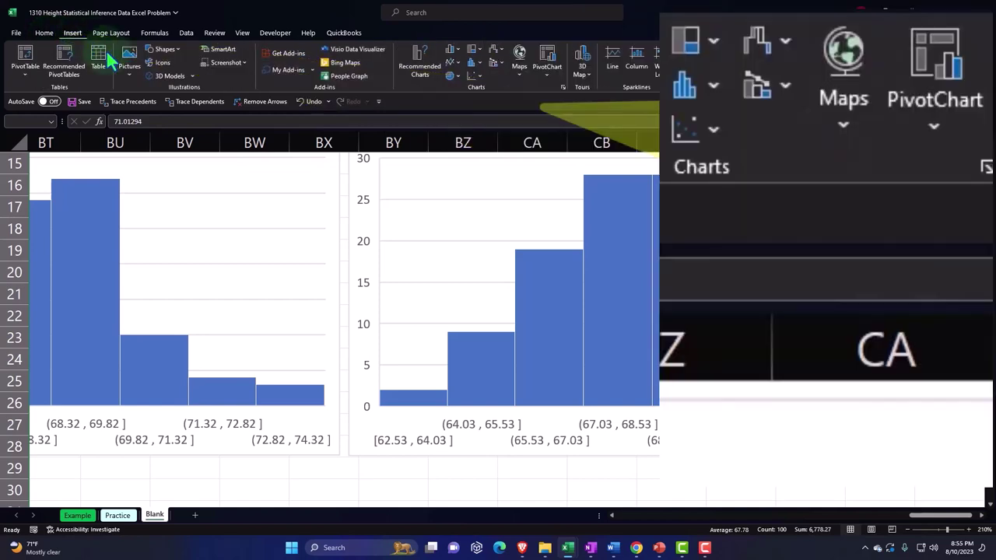
click(472, 63)
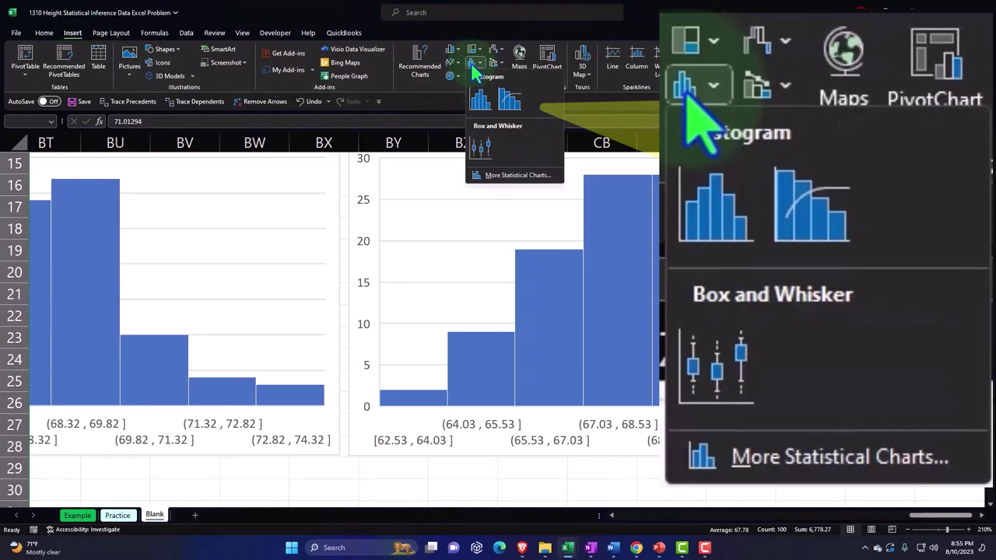
click(479, 105)
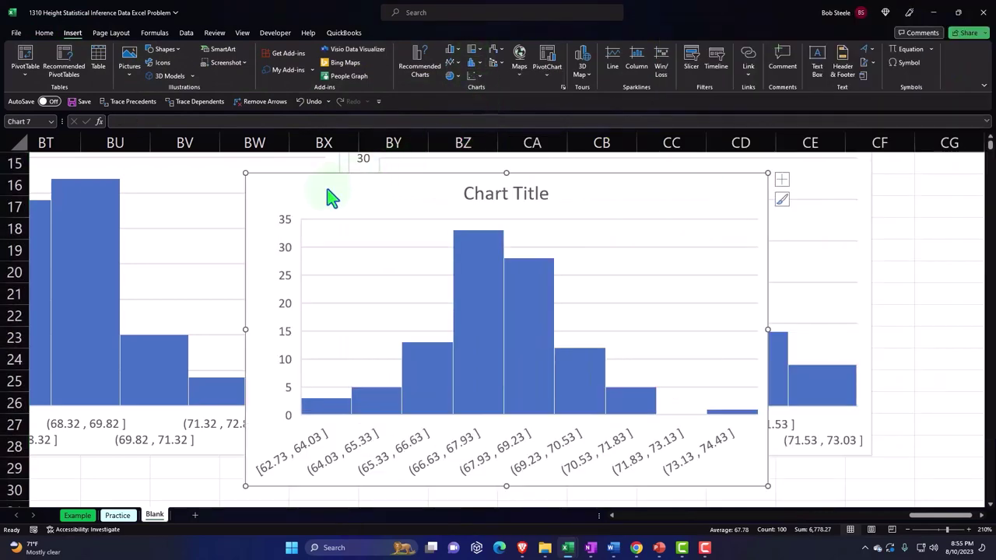
drag(329, 196, 960, 169)
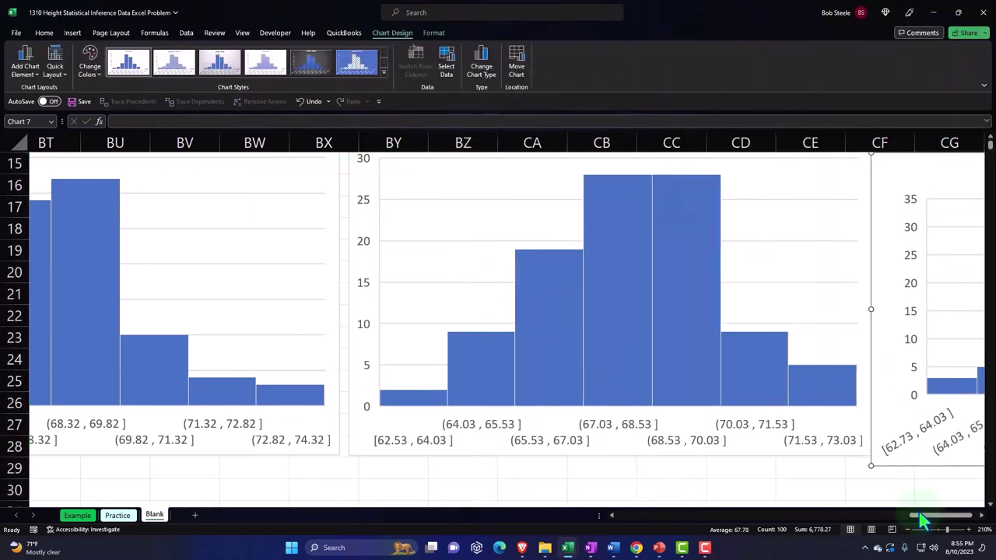
scroll(915, 482, right, 1)
Step: Delete the Samp 9 histogram's placeholder chart title
click(915, 482)
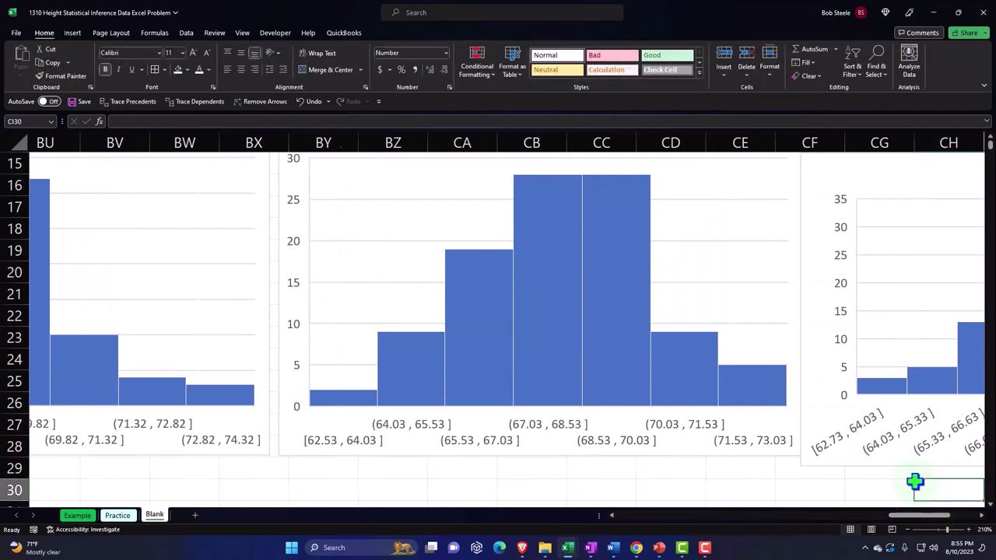
key(Right)
key(Right)
key(Right)
key(Right)
key(Right)
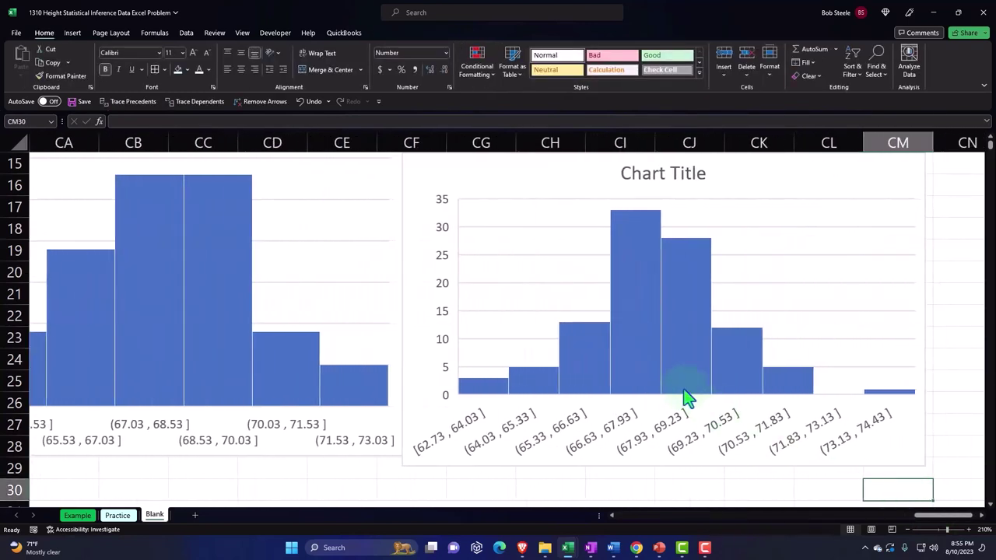
scroll(622, 342, up, 1)
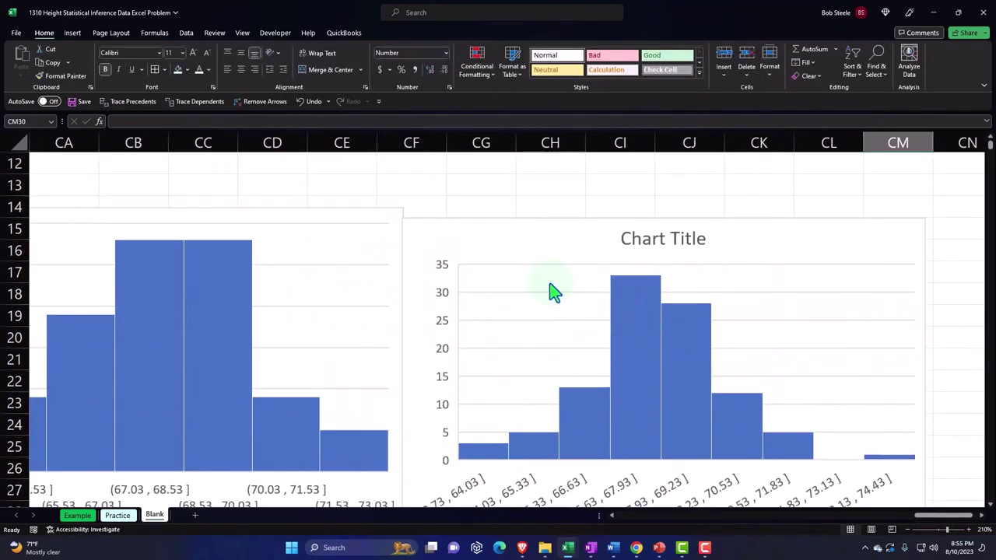
click(489, 222)
click(653, 235)
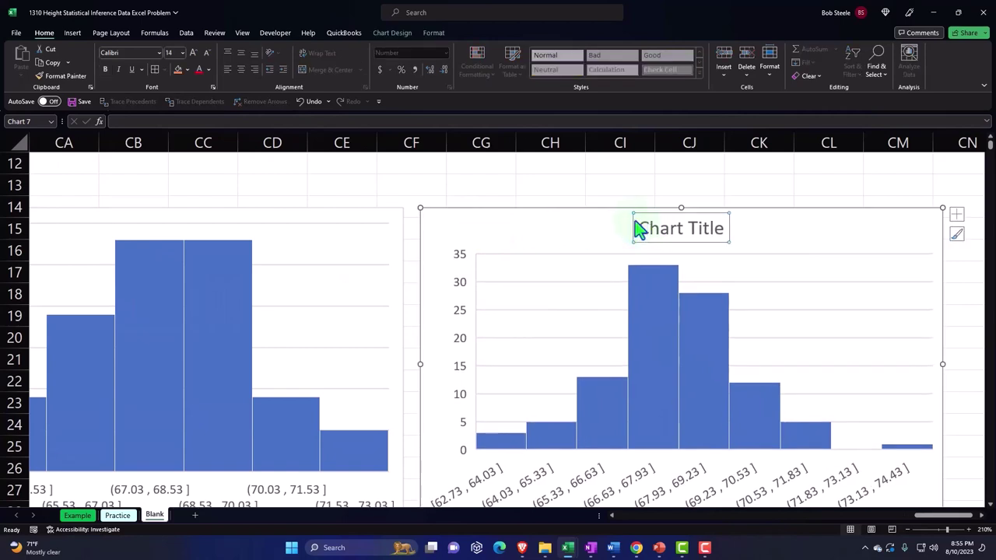
key(Delete)
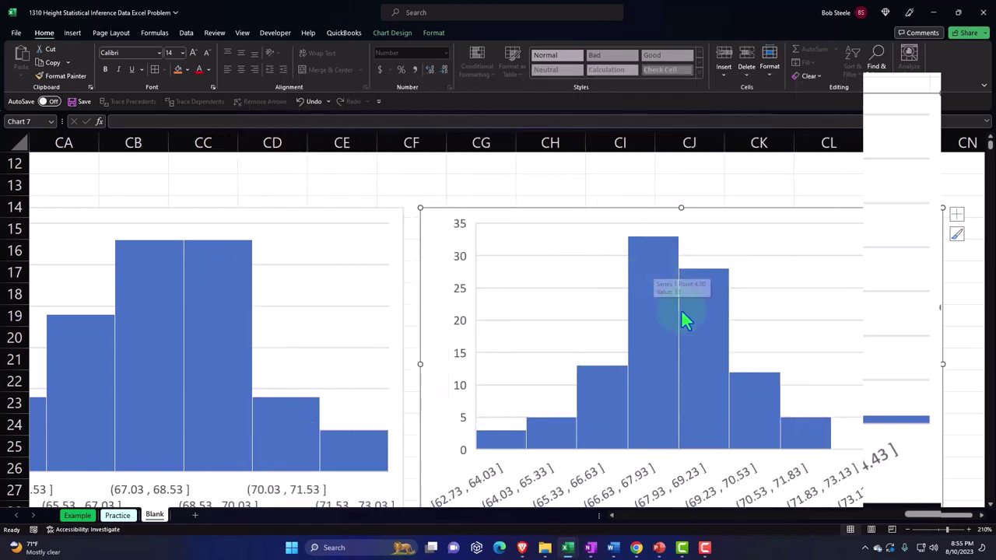
drag(957, 520, 902, 549)
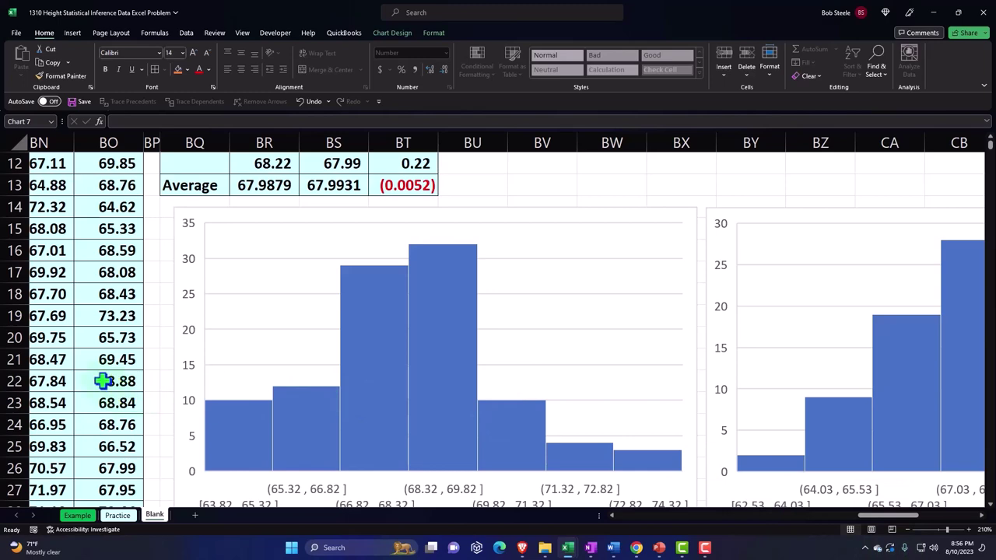
scroll(126, 368, up, 4)
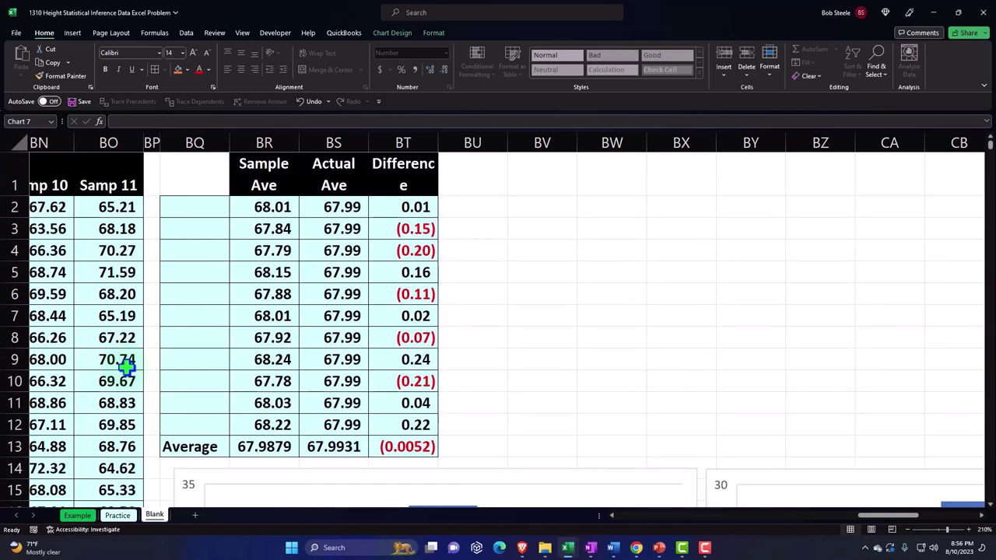
click(200, 312)
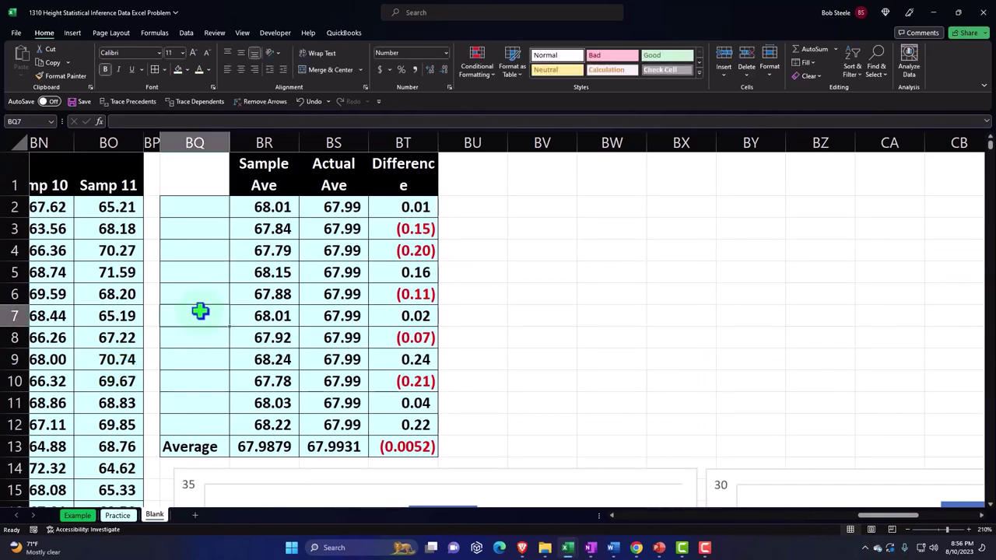
key(Left)
key(Left)
key(Left)
key(Left)
key(Left)
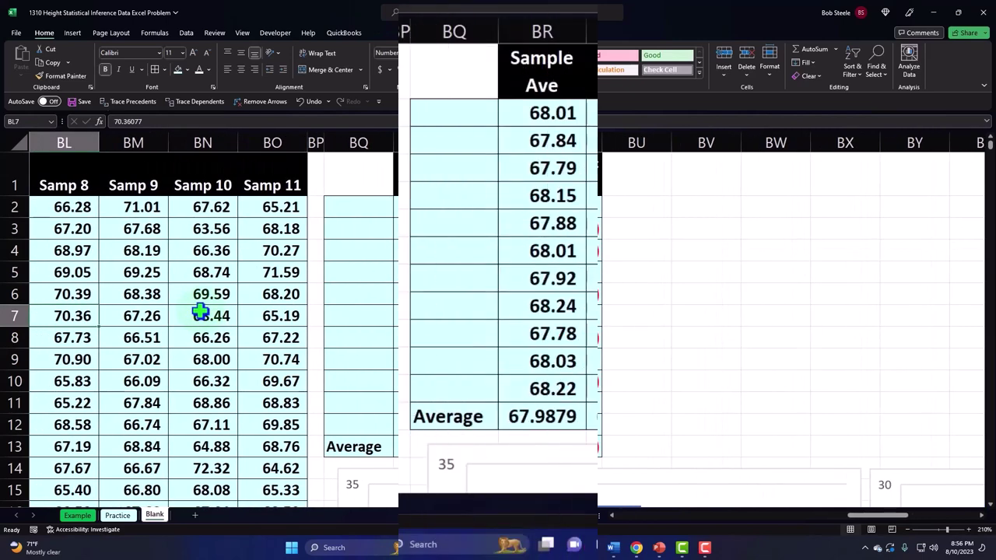